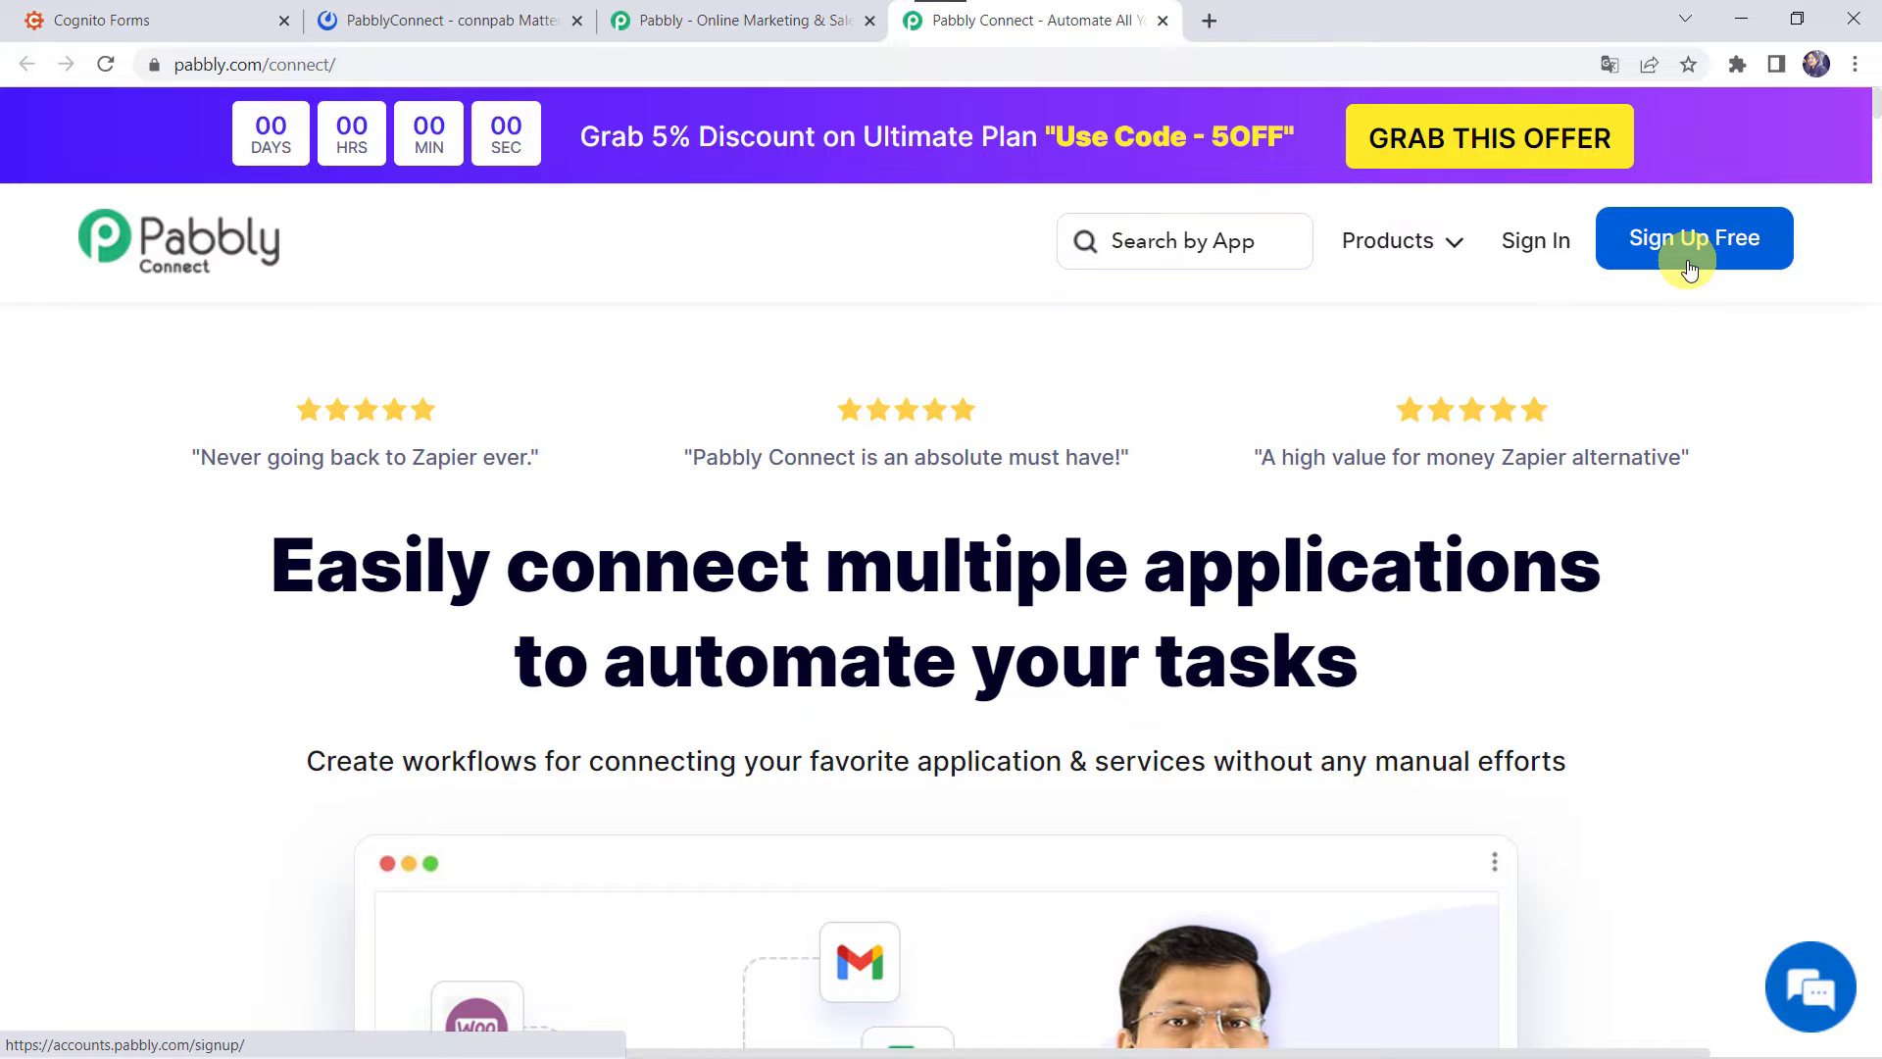
- Sign in to Pabbly and open the Pabbly Connect dashboard from All Apps
{"action": "left_click", "coordinate": [1537, 243]}
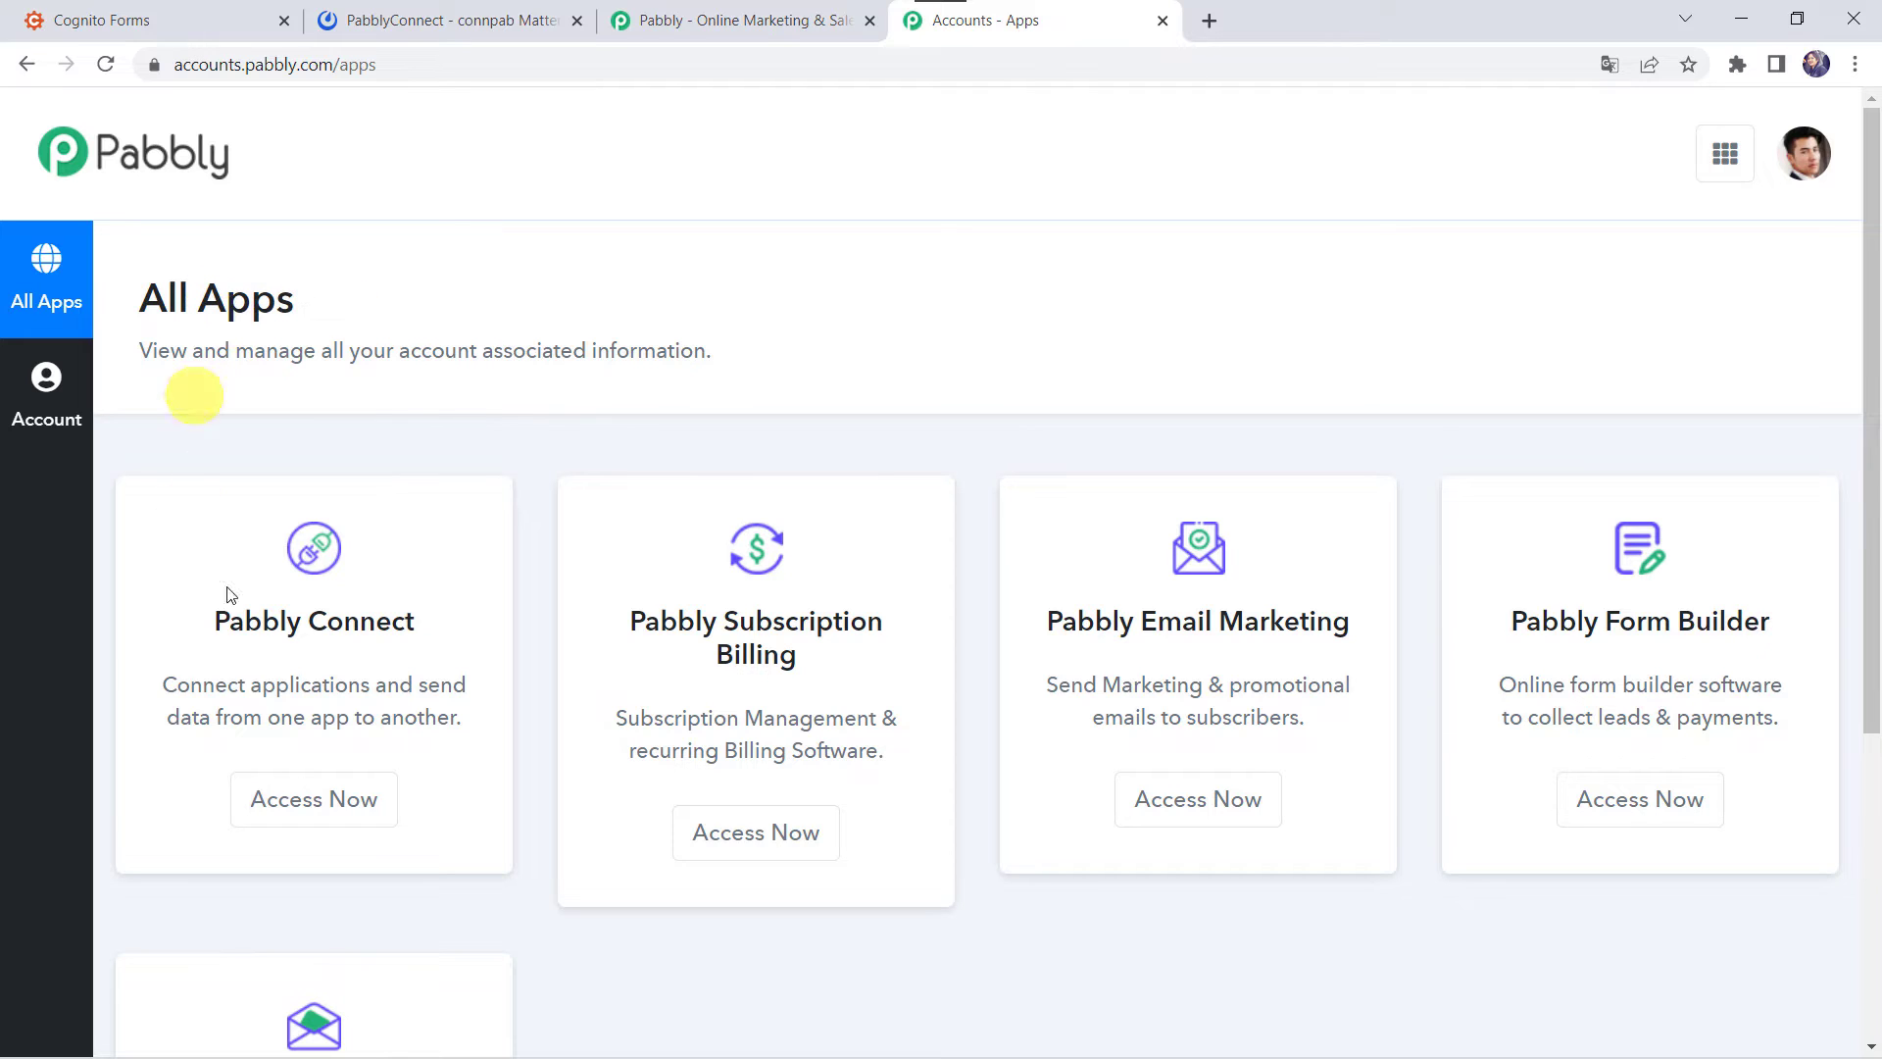
{"action": "left_click", "coordinate": [310, 792]}
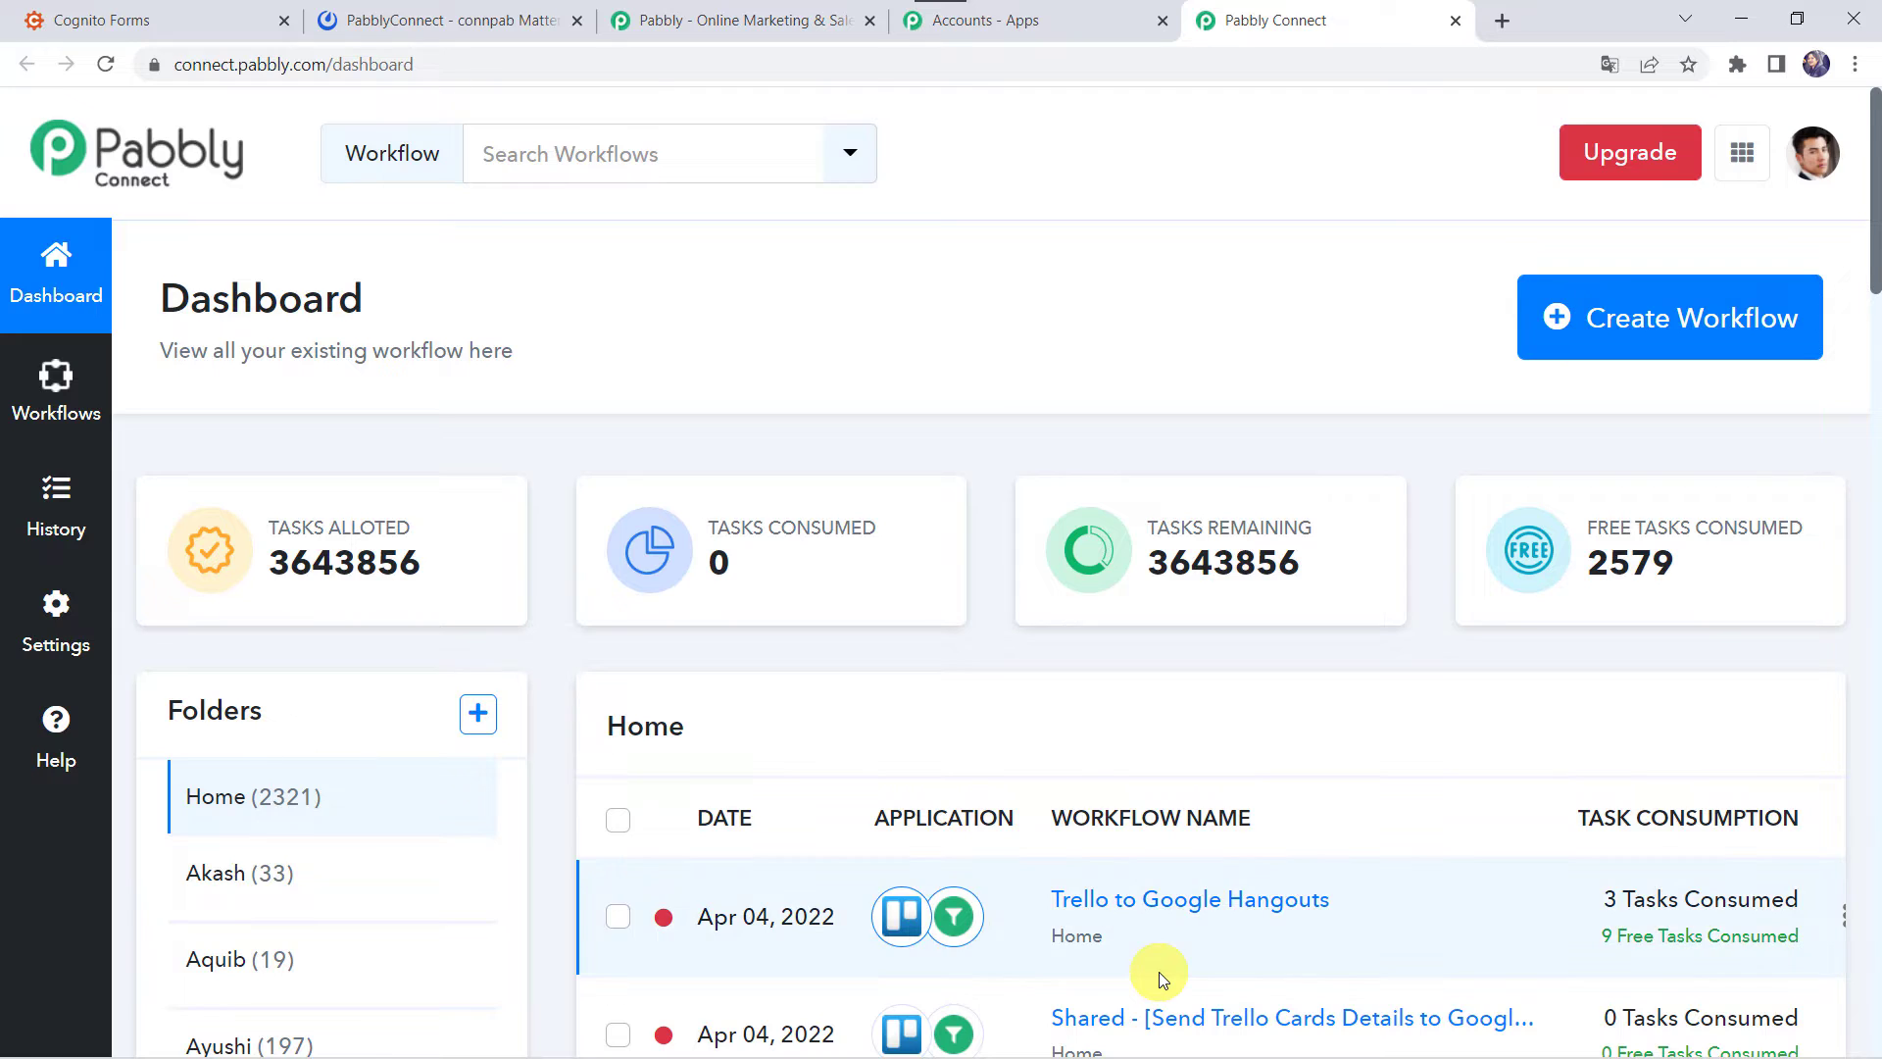
{"action": "scroll", "coordinate": [1161, 977], "scroll_direction": "down", "scroll_amount": 8}
{"action": "scroll", "coordinate": [1160, 978], "scroll_direction": "up", "scroll_amount": 8}
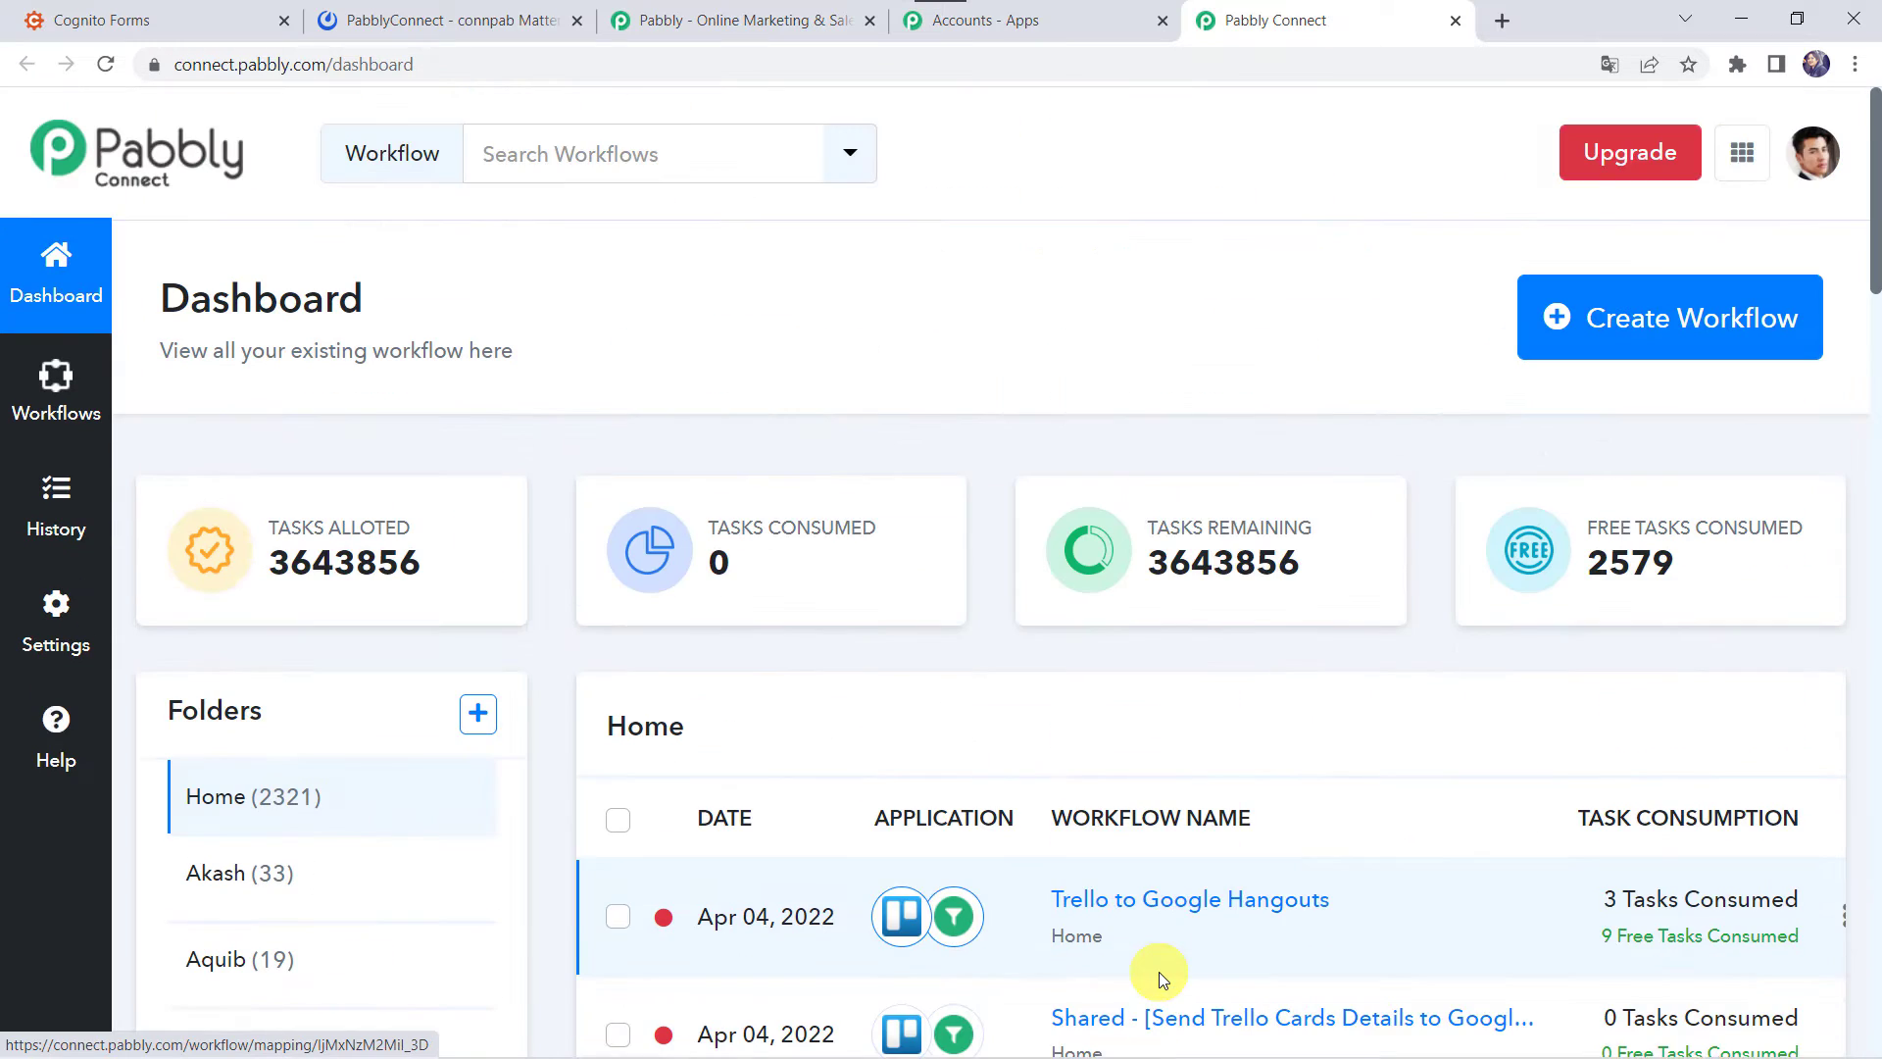
- Create a new workflow named 'Cognito Forms to Mattermost Integration'
{"action": "left_click", "coordinate": [1684, 320]}
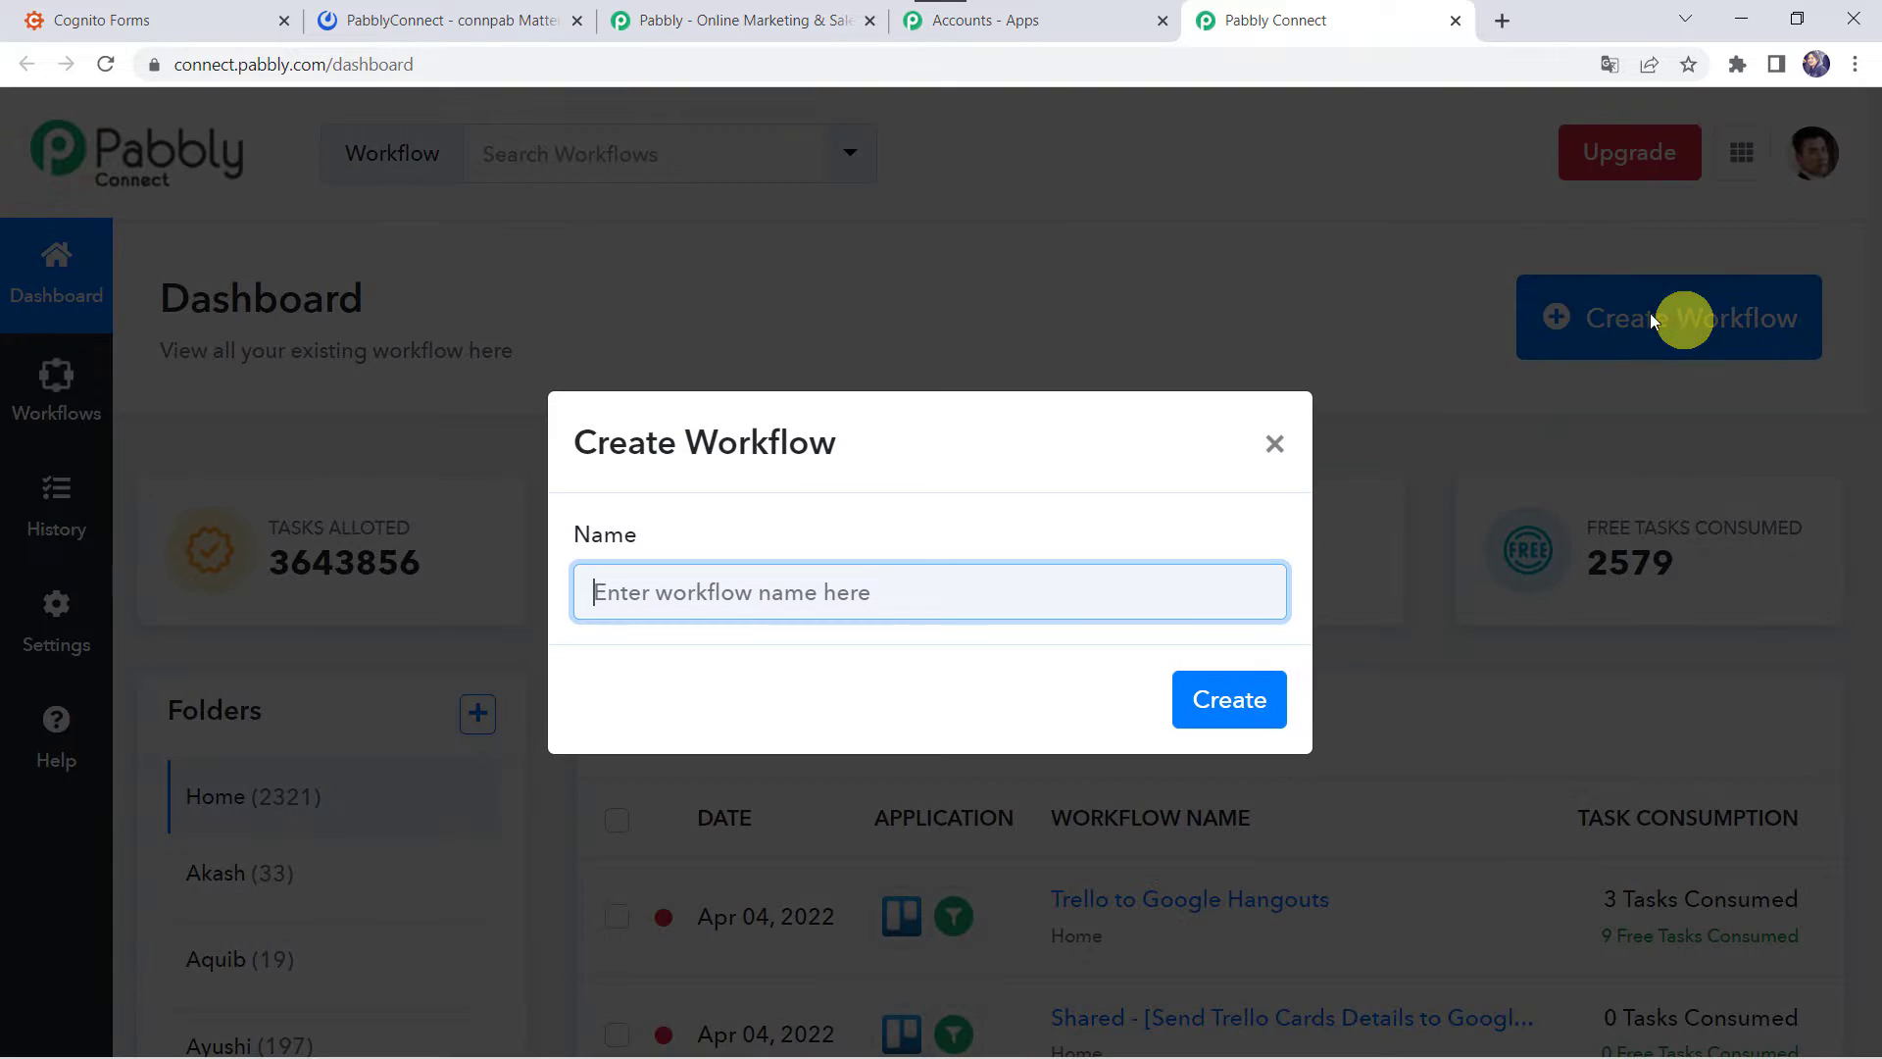
{"action": "left_click", "coordinate": [784, 600]}
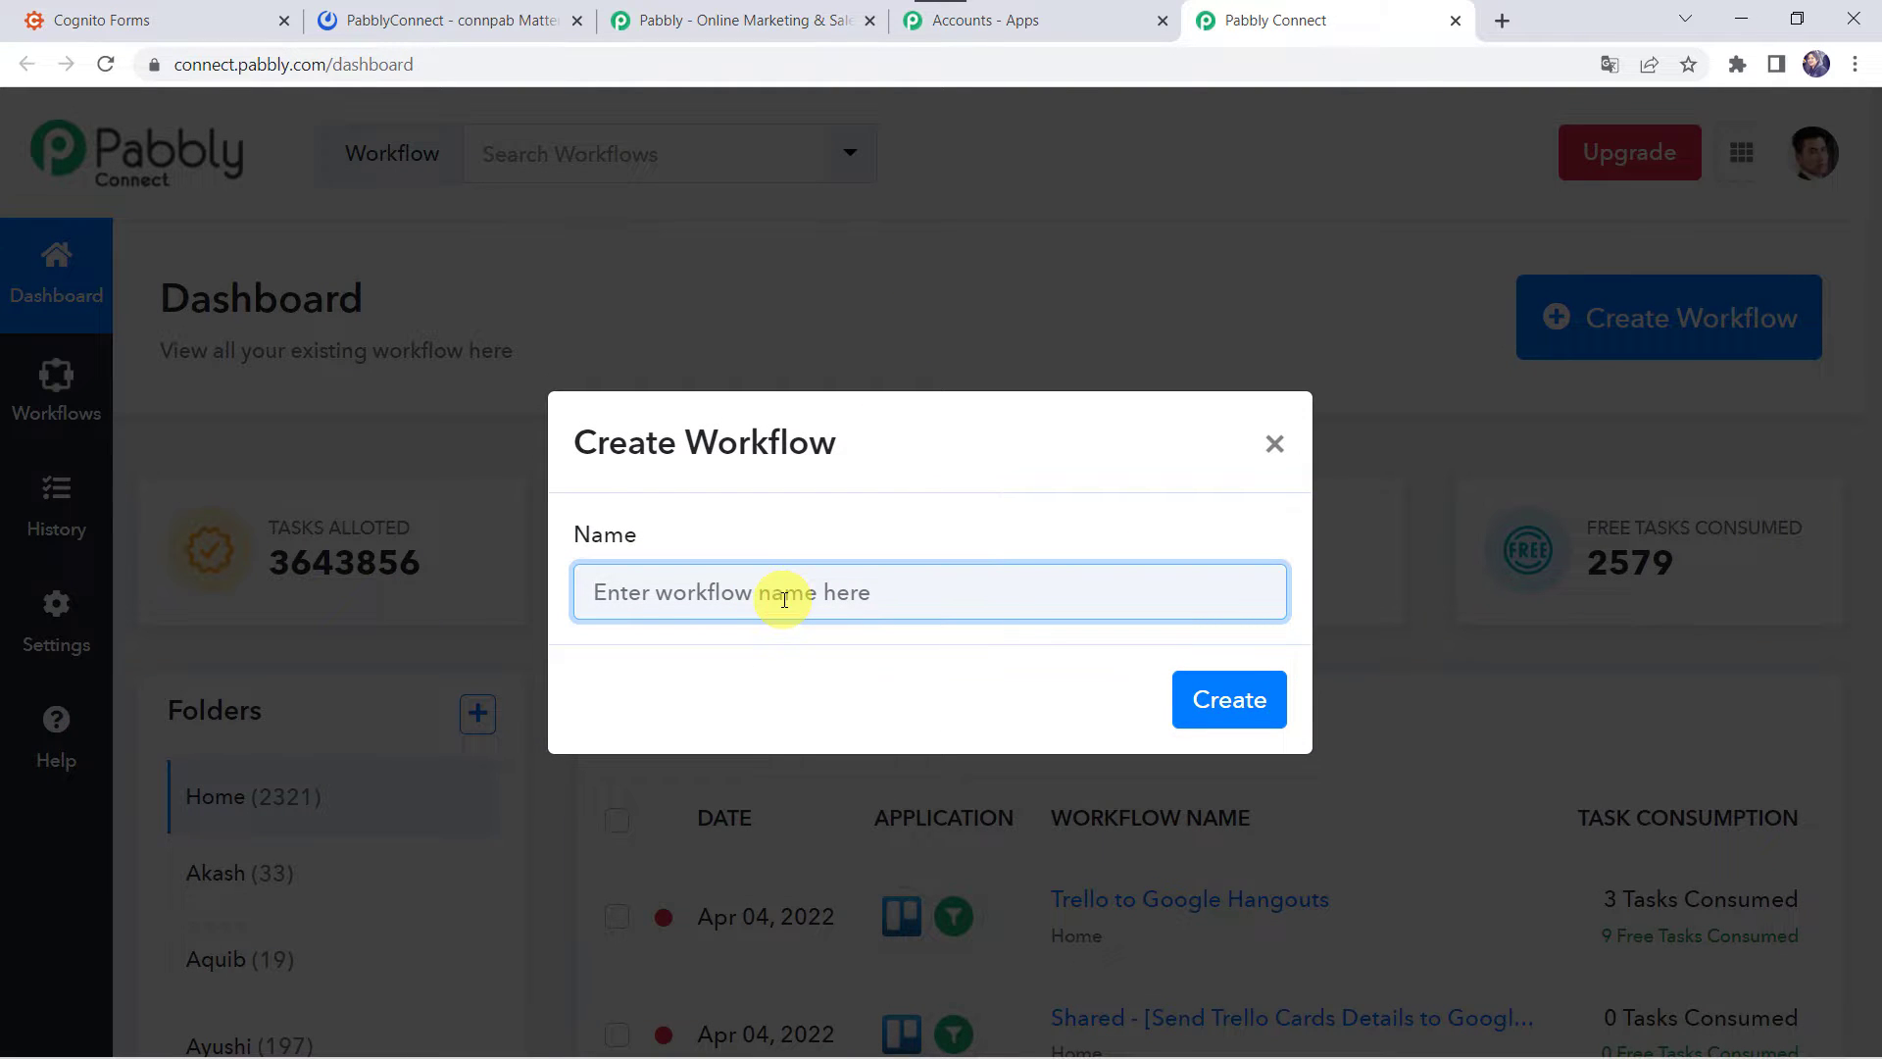
{"action": "type", "text": "Cognito Forms to Mattermost Integration"}
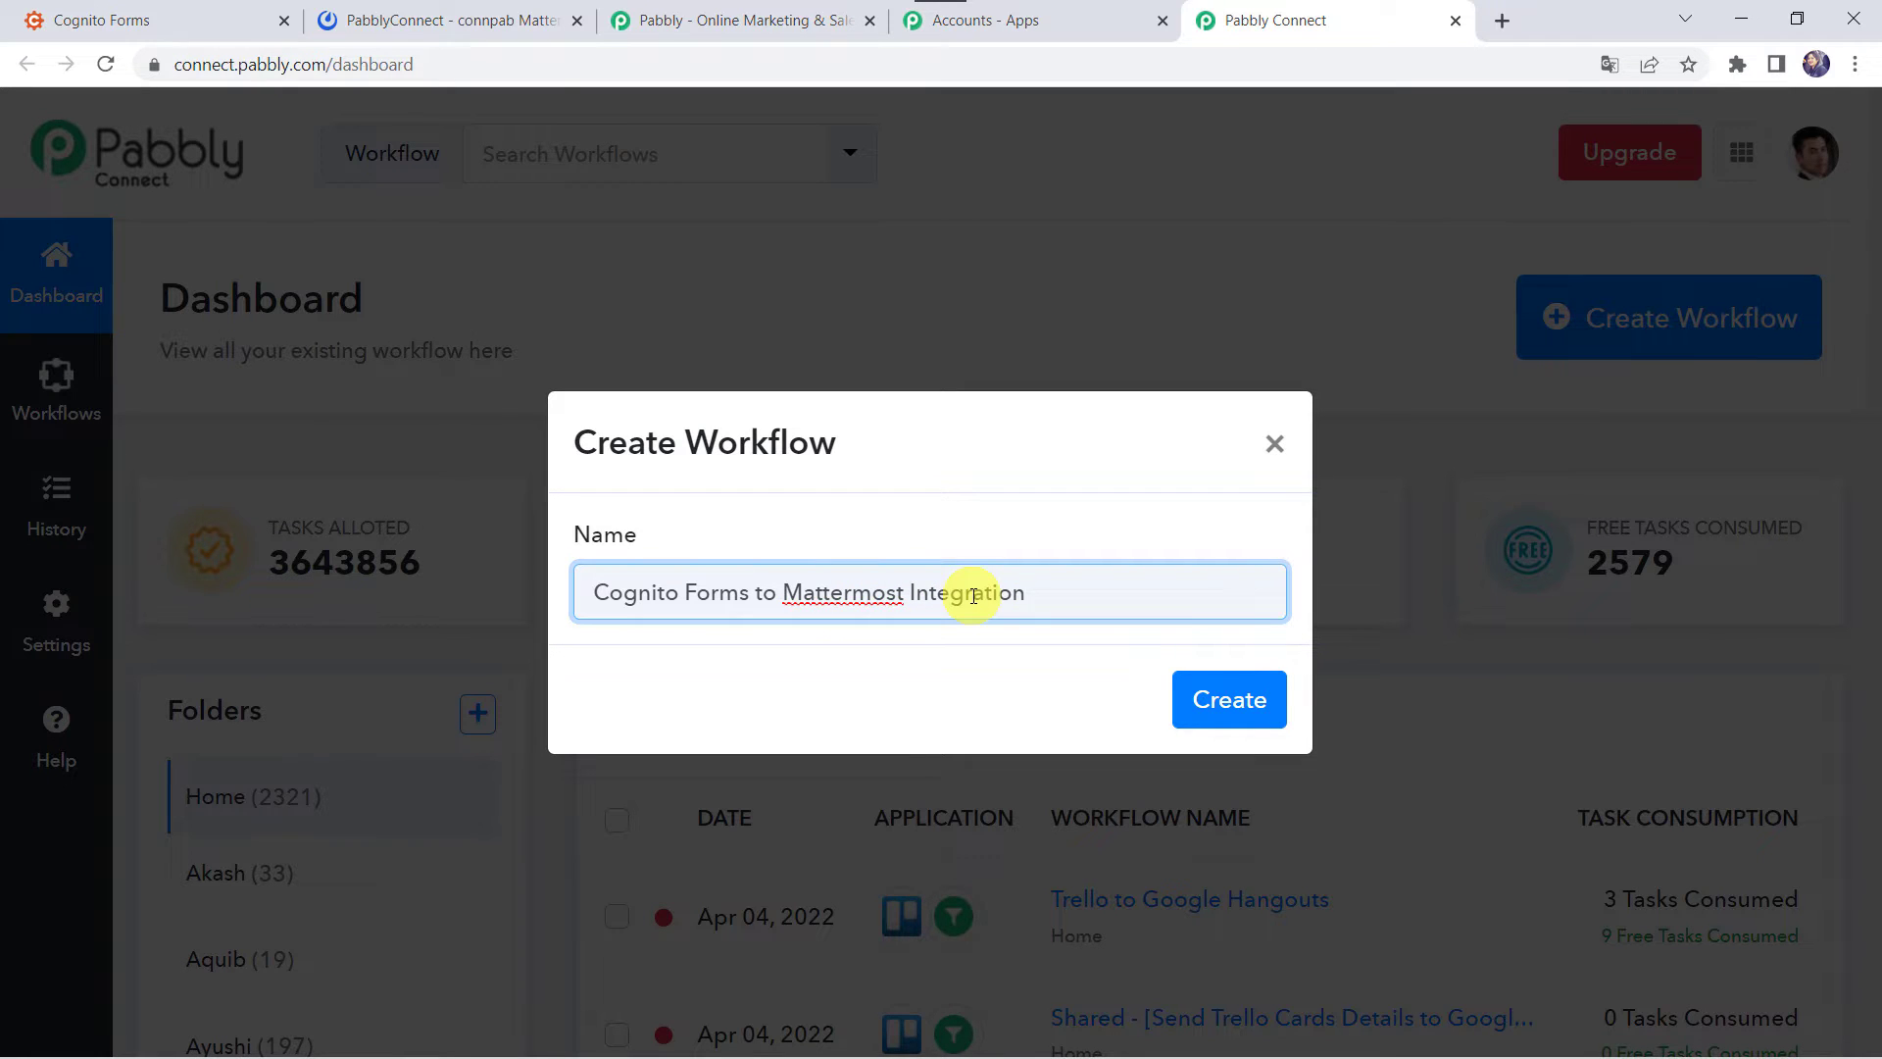
{"action": "left_click", "coordinate": [1224, 698]}
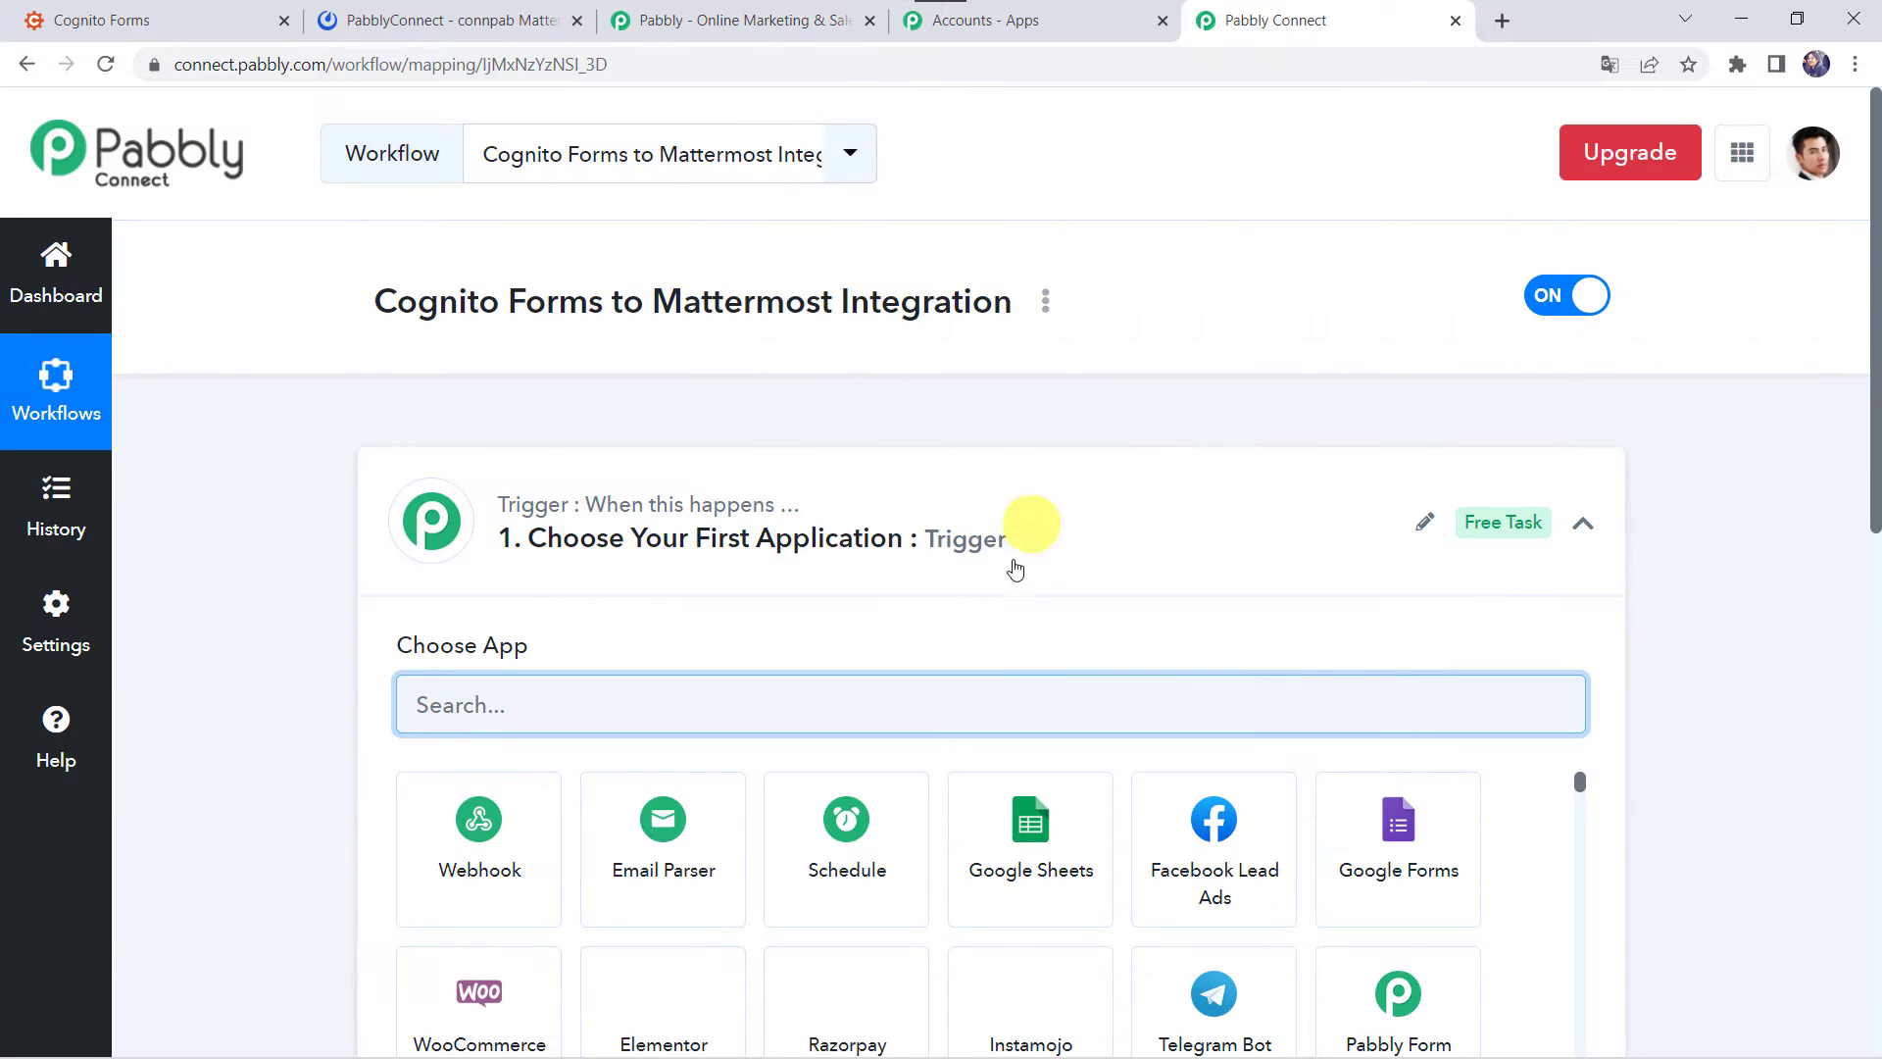
- Choose Cognito Forms as the workflow's trigger app
{"action": "left_click", "coordinate": [1015, 539]}
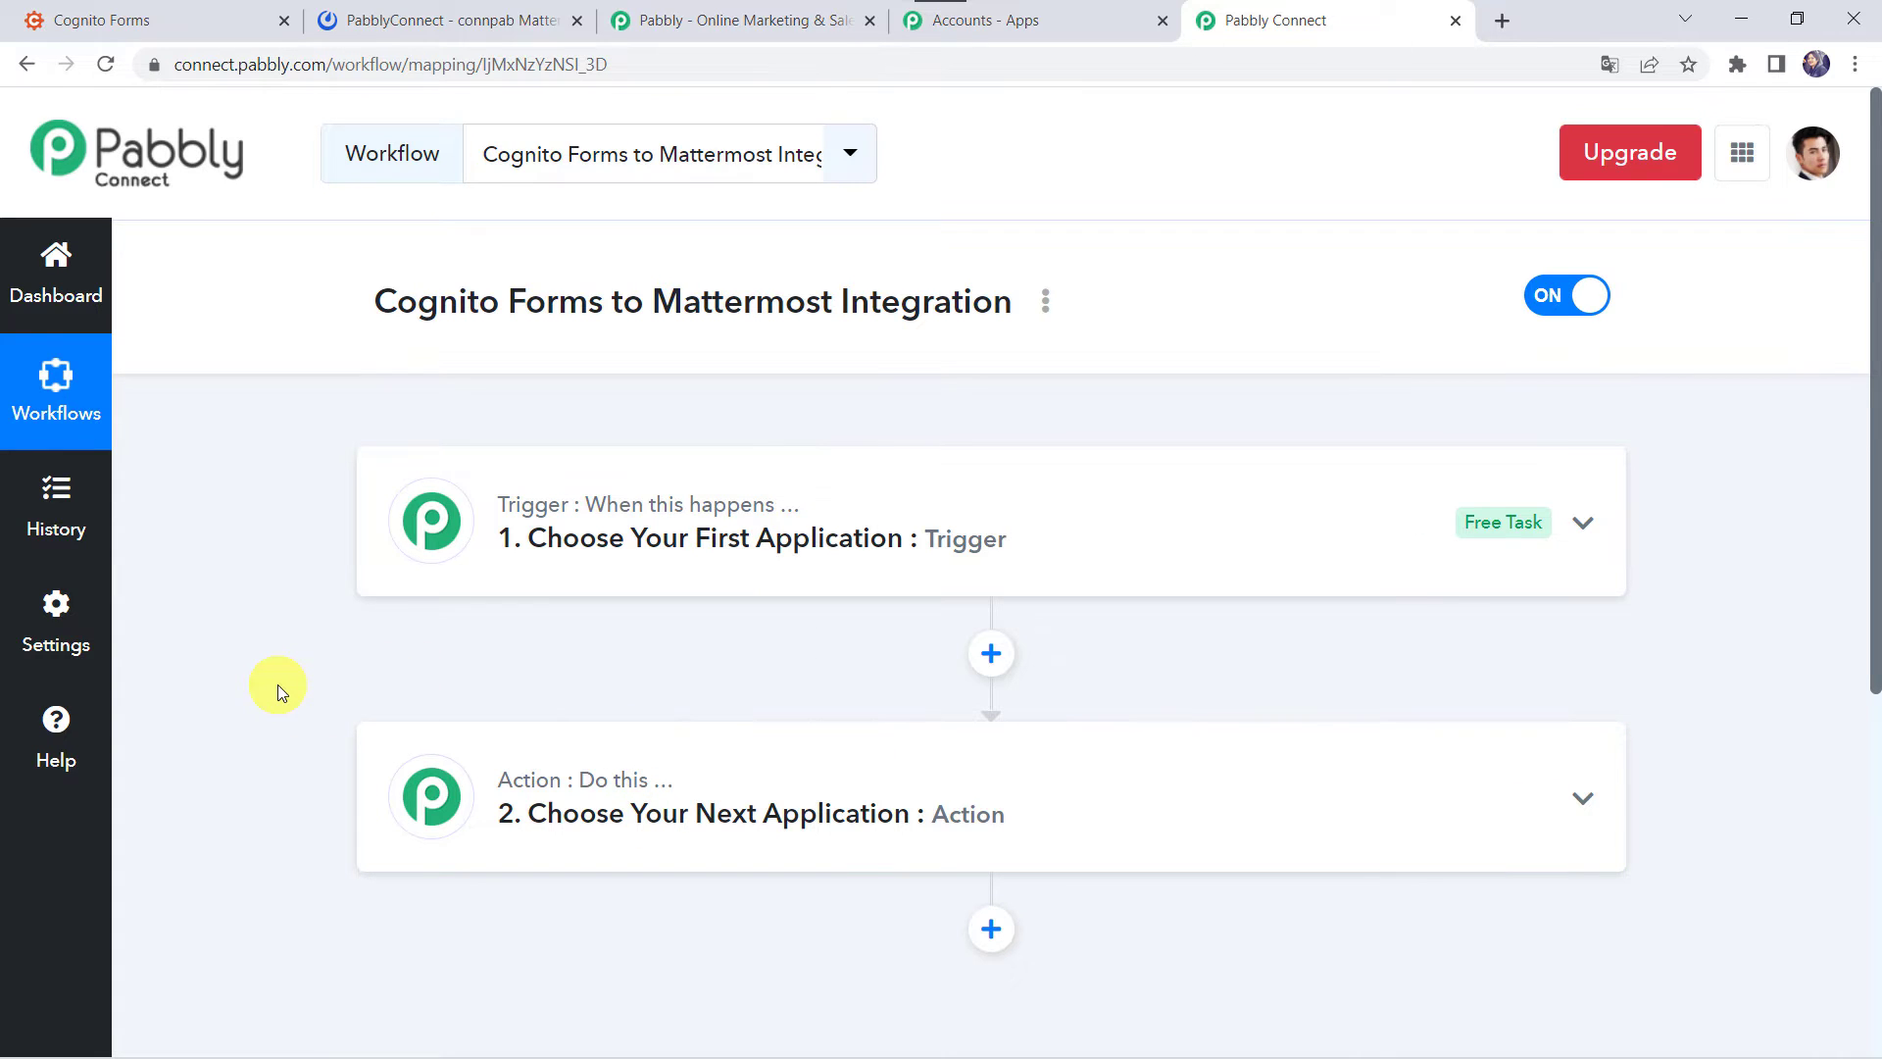
{"action": "left_click", "coordinate": [1096, 558]}
{"action": "left_click", "coordinate": [484, 708]}
{"action": "type", "text": "Cogni"}
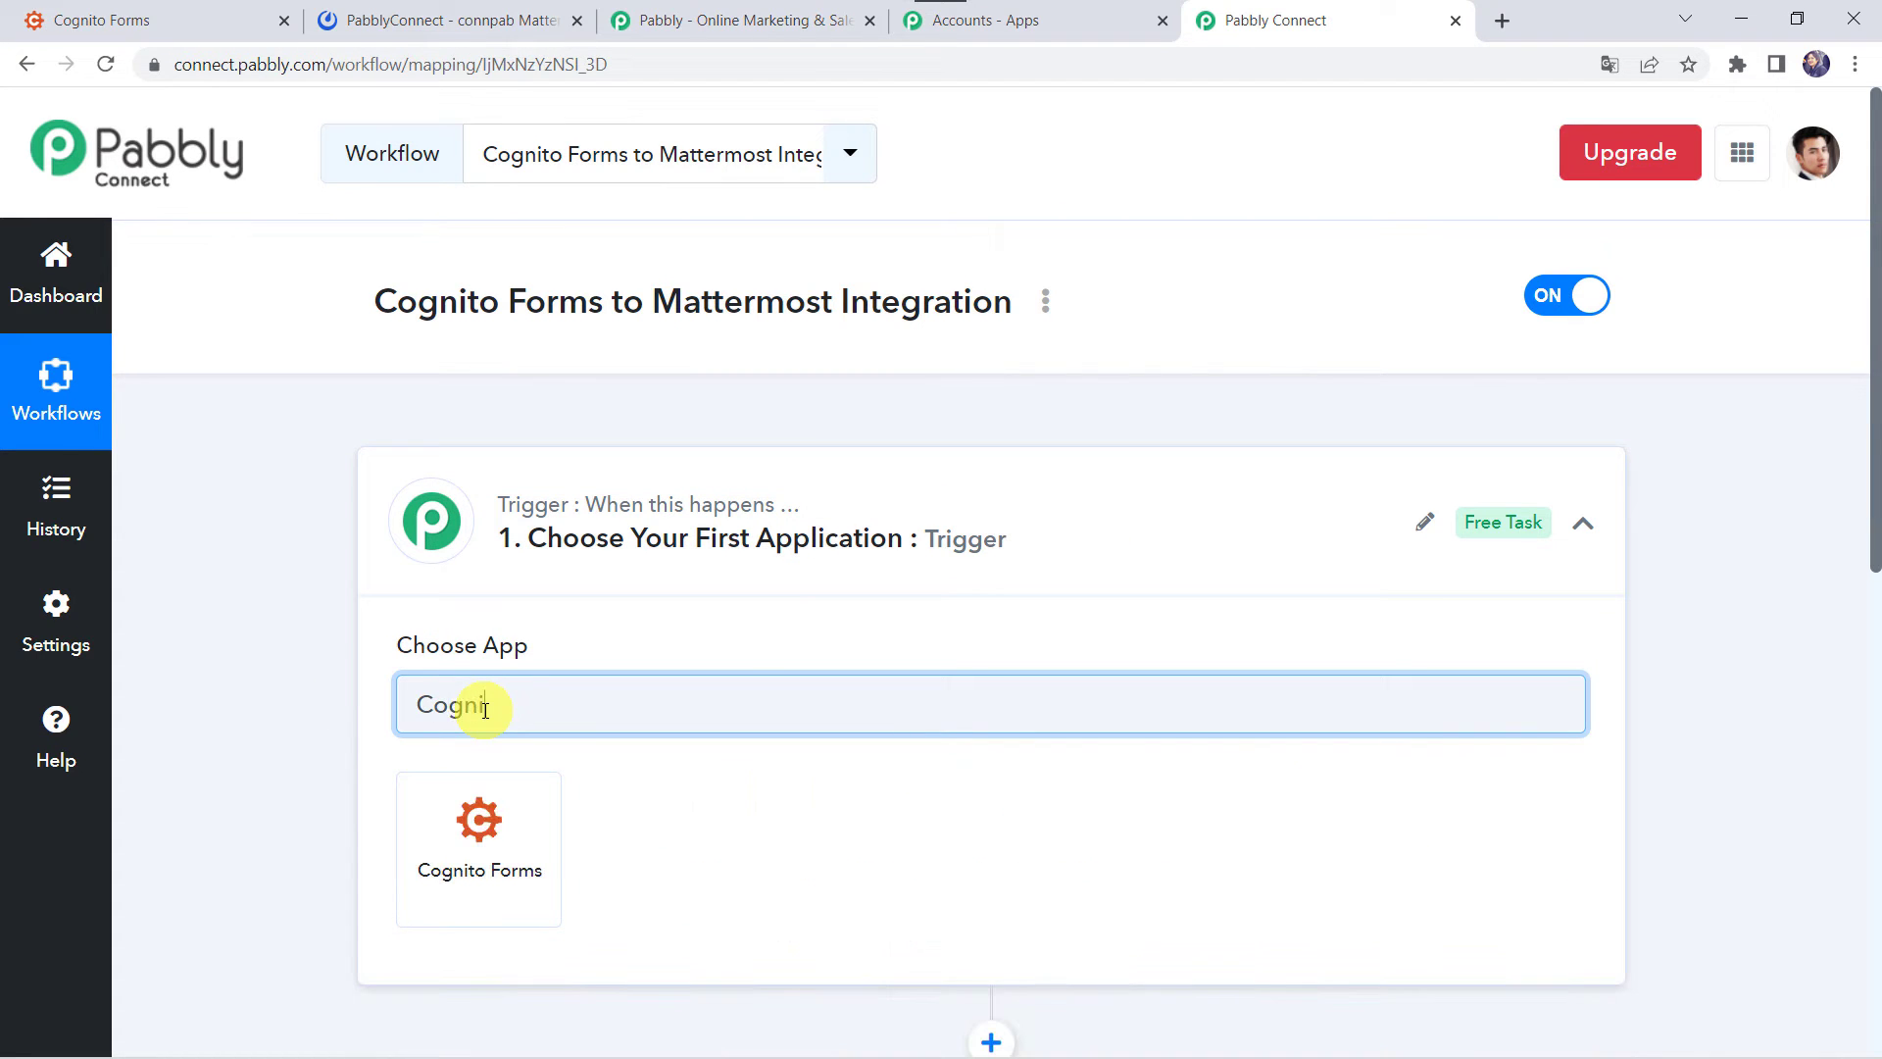
{"action": "left_click", "coordinate": [477, 859]}
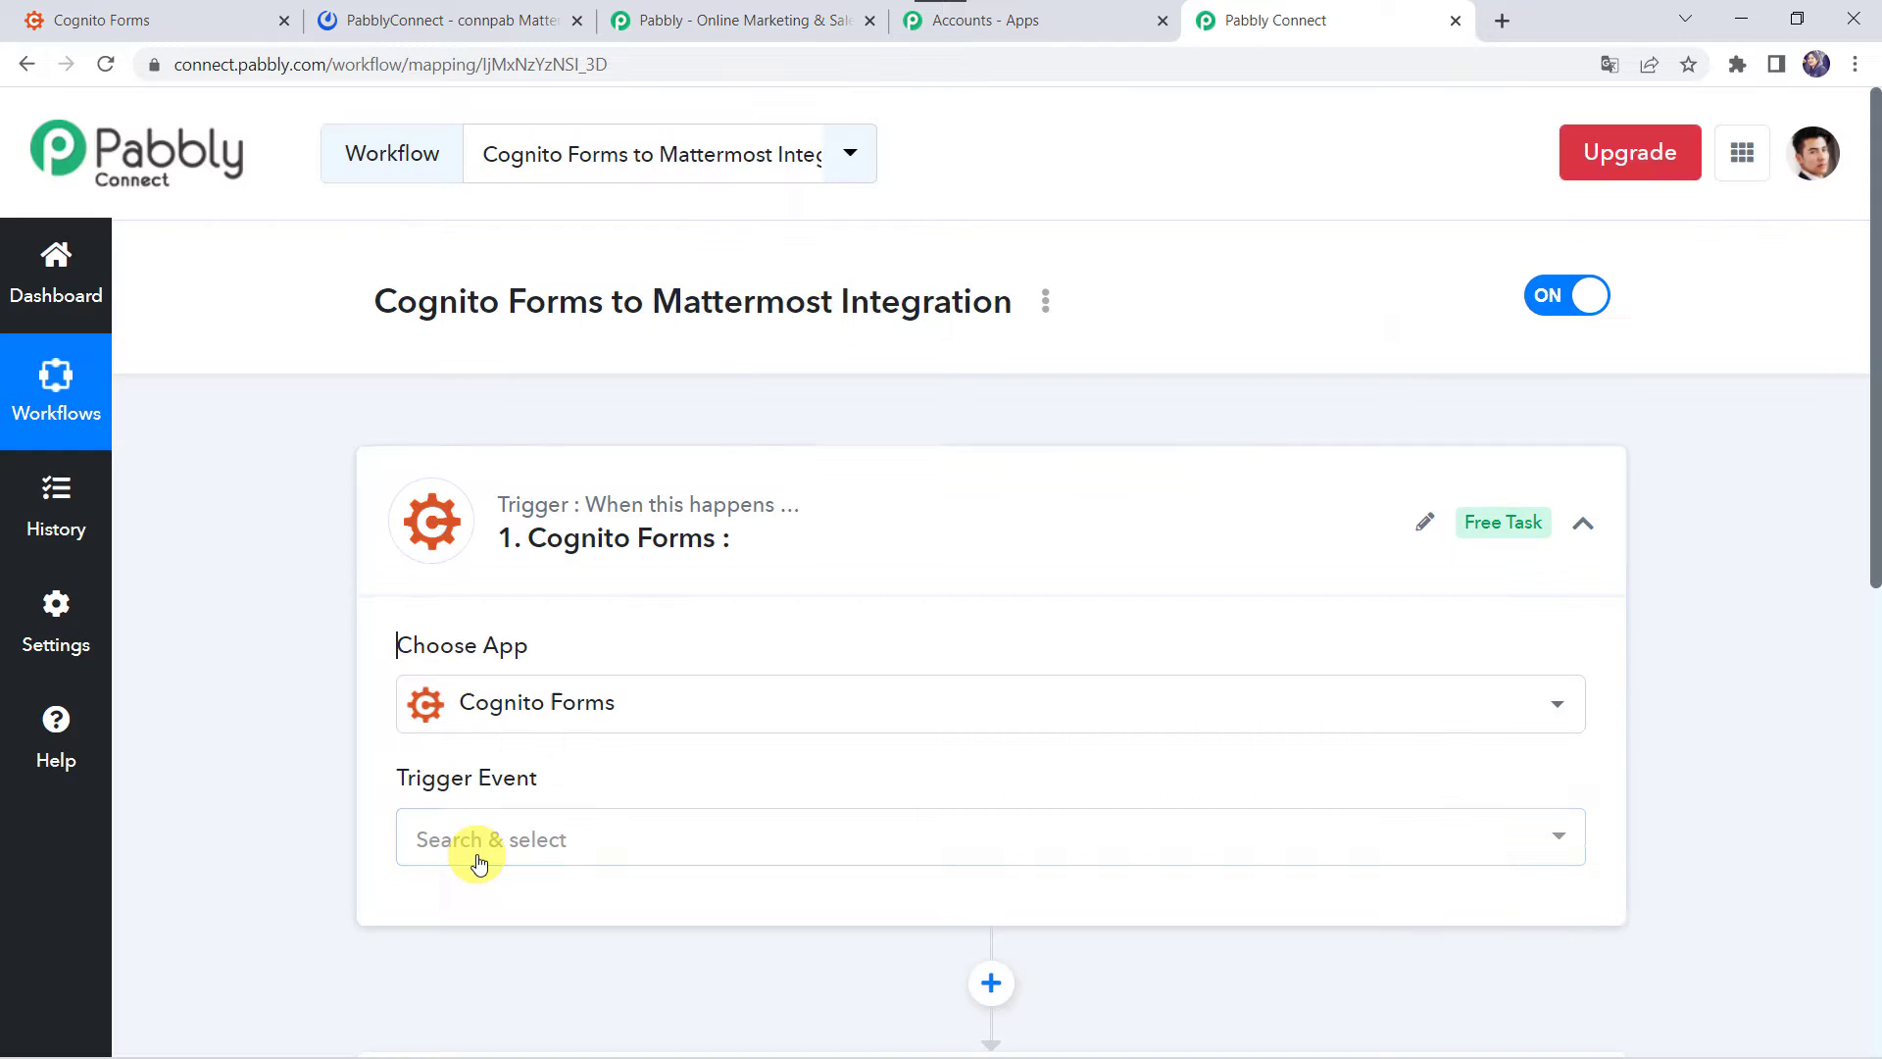
{"action": "scroll", "coordinate": [475, 862], "scroll_direction": "down", "scroll_amount": 2}
- Set the trigger event to New Entry and copy the webhook URL
{"action": "left_click", "coordinate": [509, 613]}
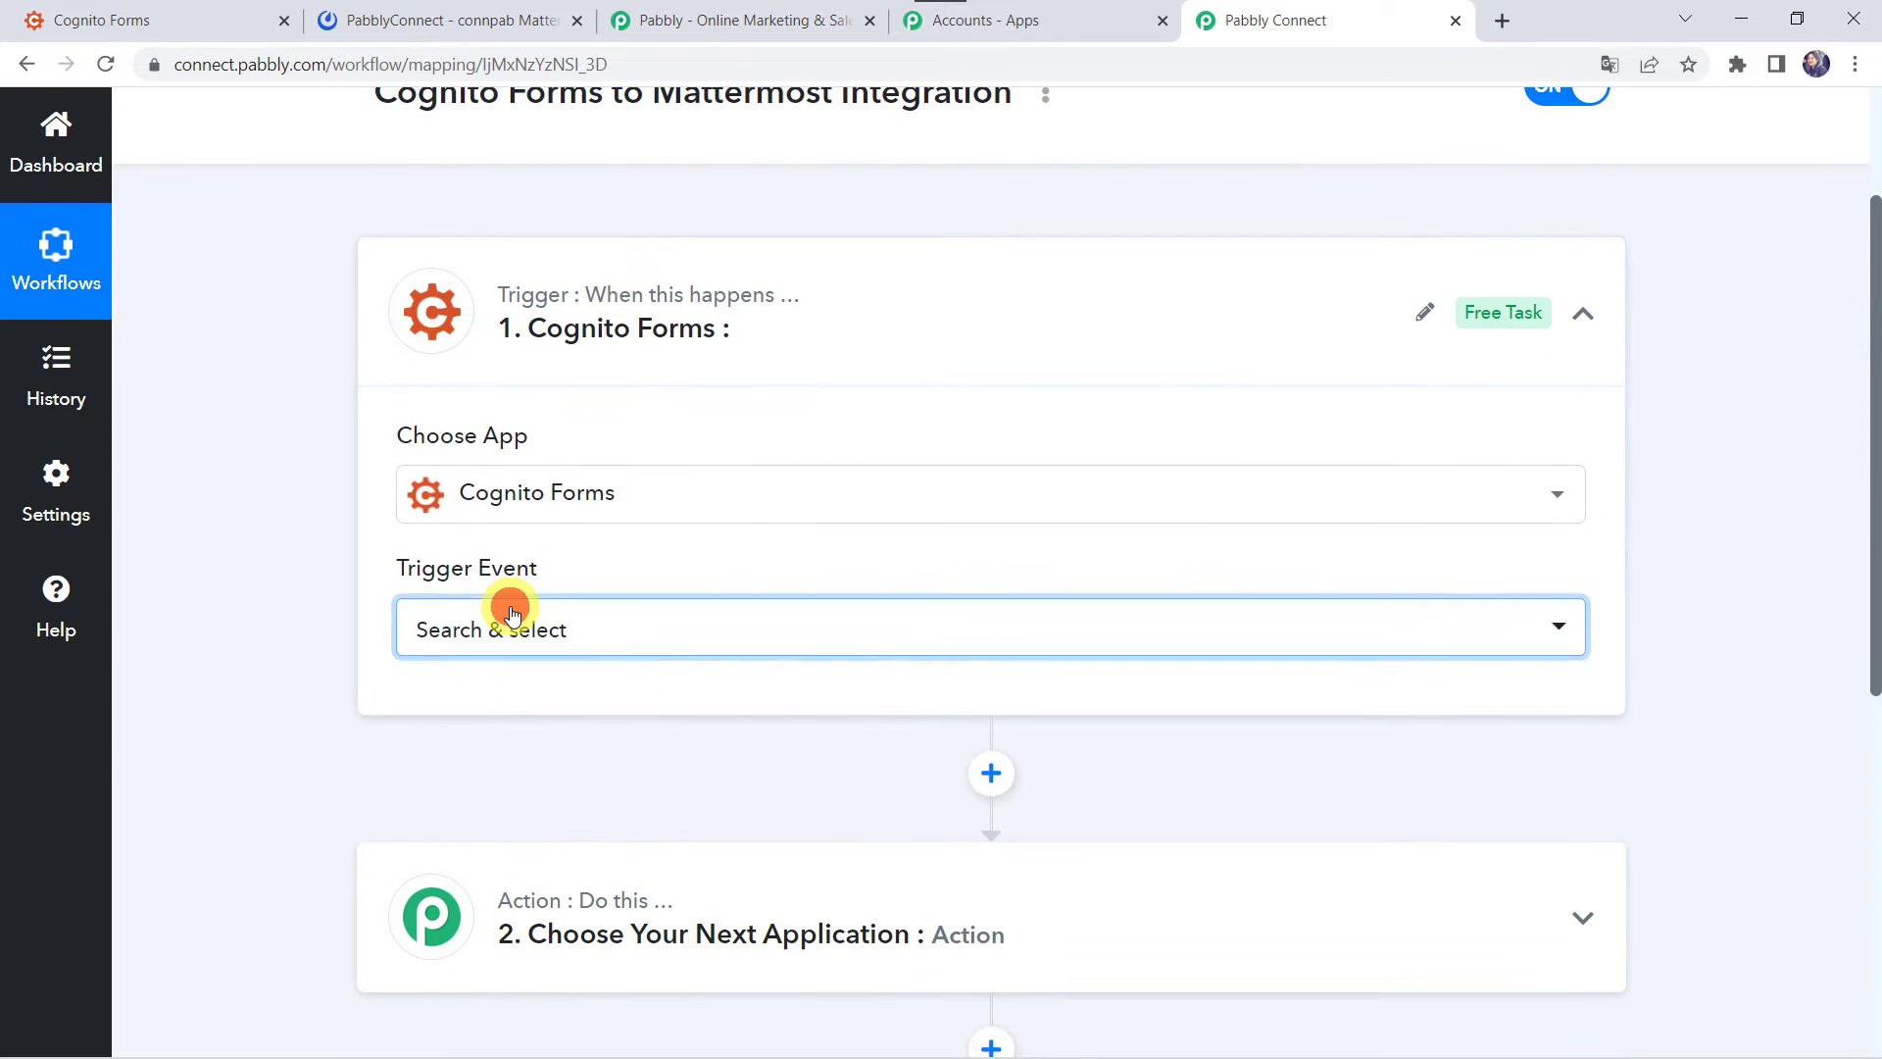
{"action": "left_click", "coordinate": [497, 796]}
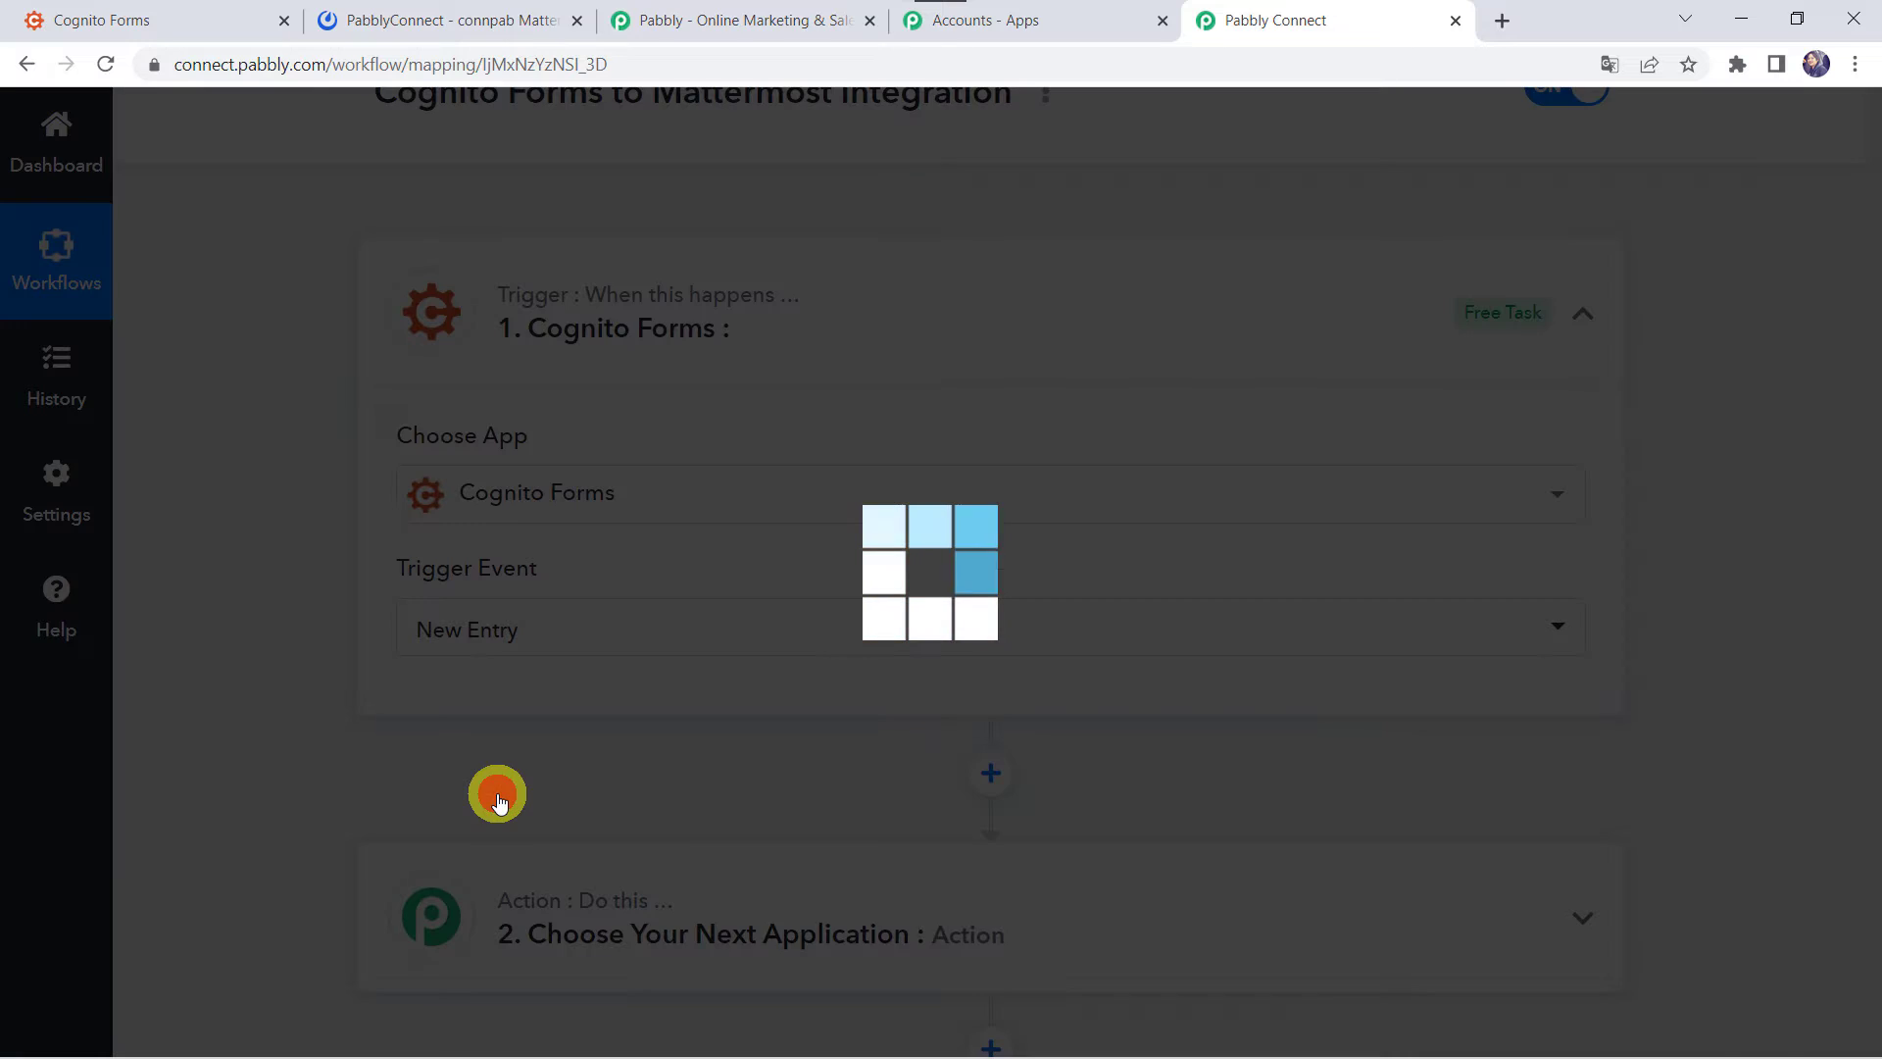
{"action": "scroll", "coordinate": [496, 790], "scroll_direction": "down", "scroll_amount": 3}
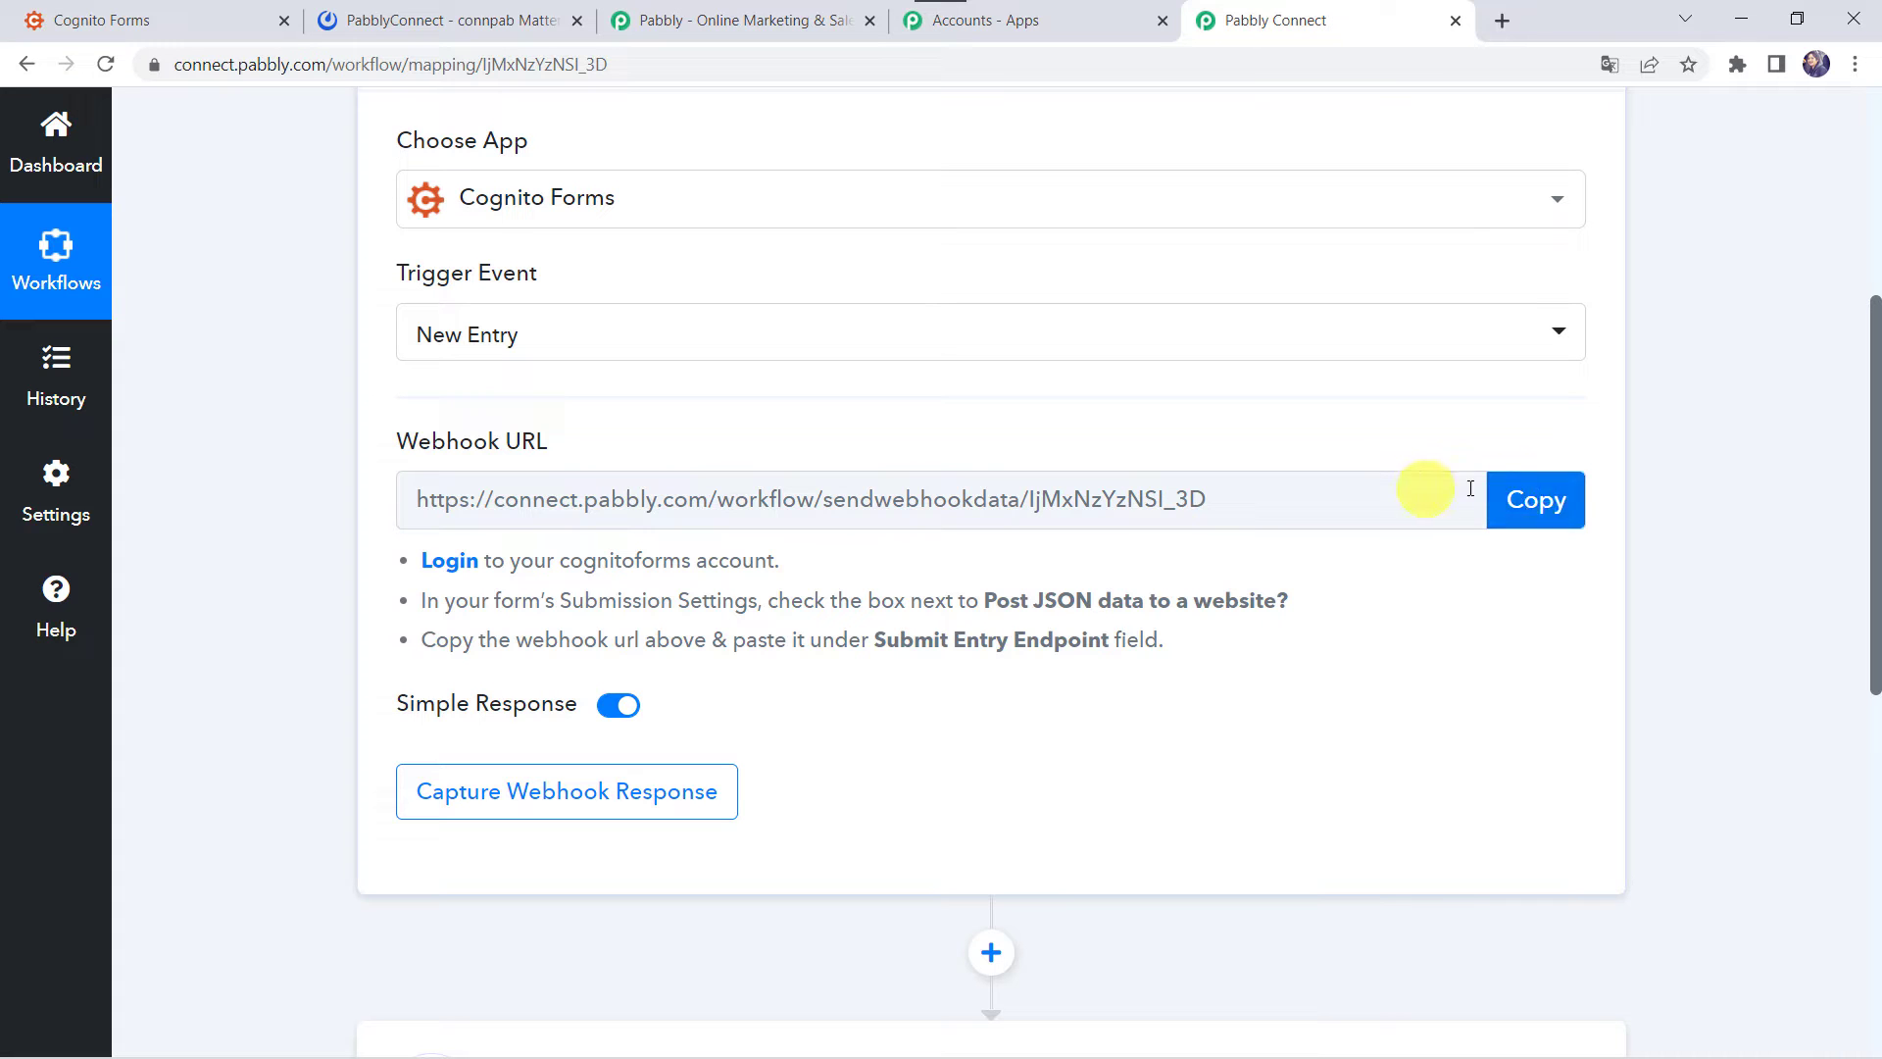
{"action": "left_click", "coordinate": [1551, 497]}
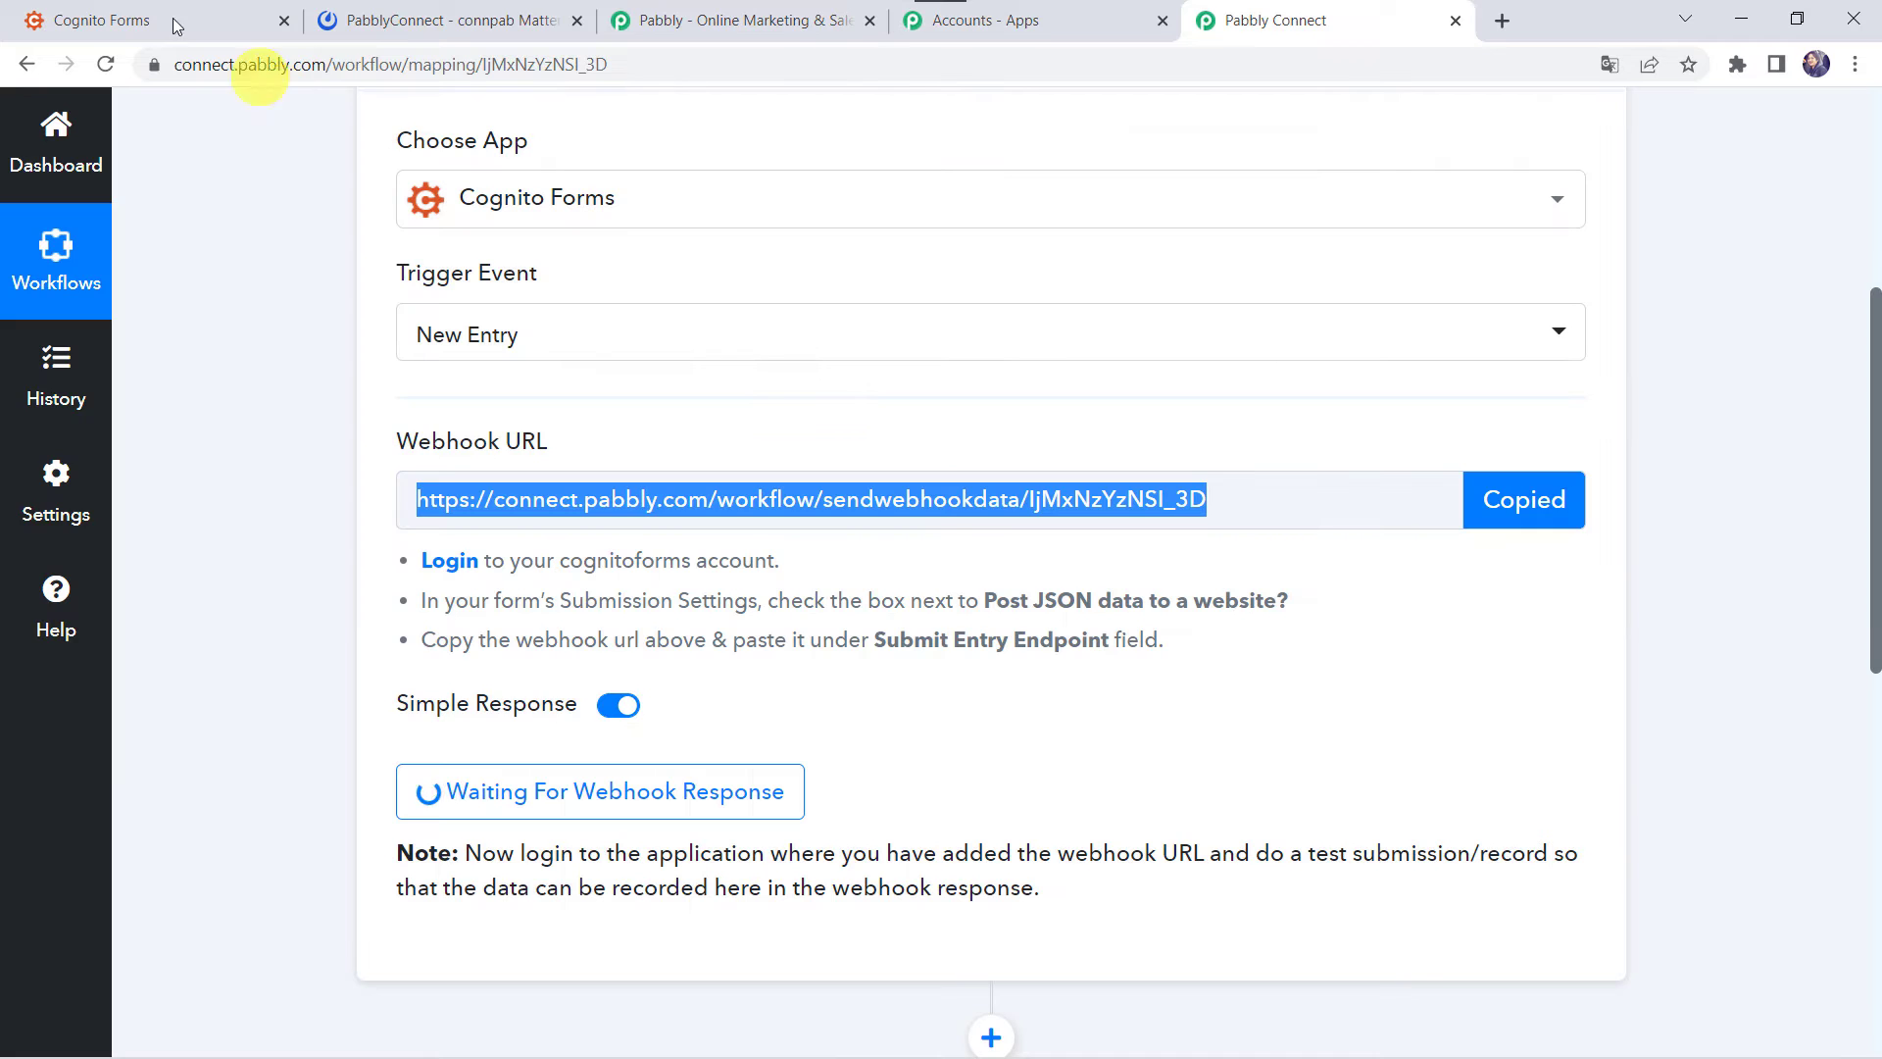
{"action": "left_click", "coordinate": [161, 20]}
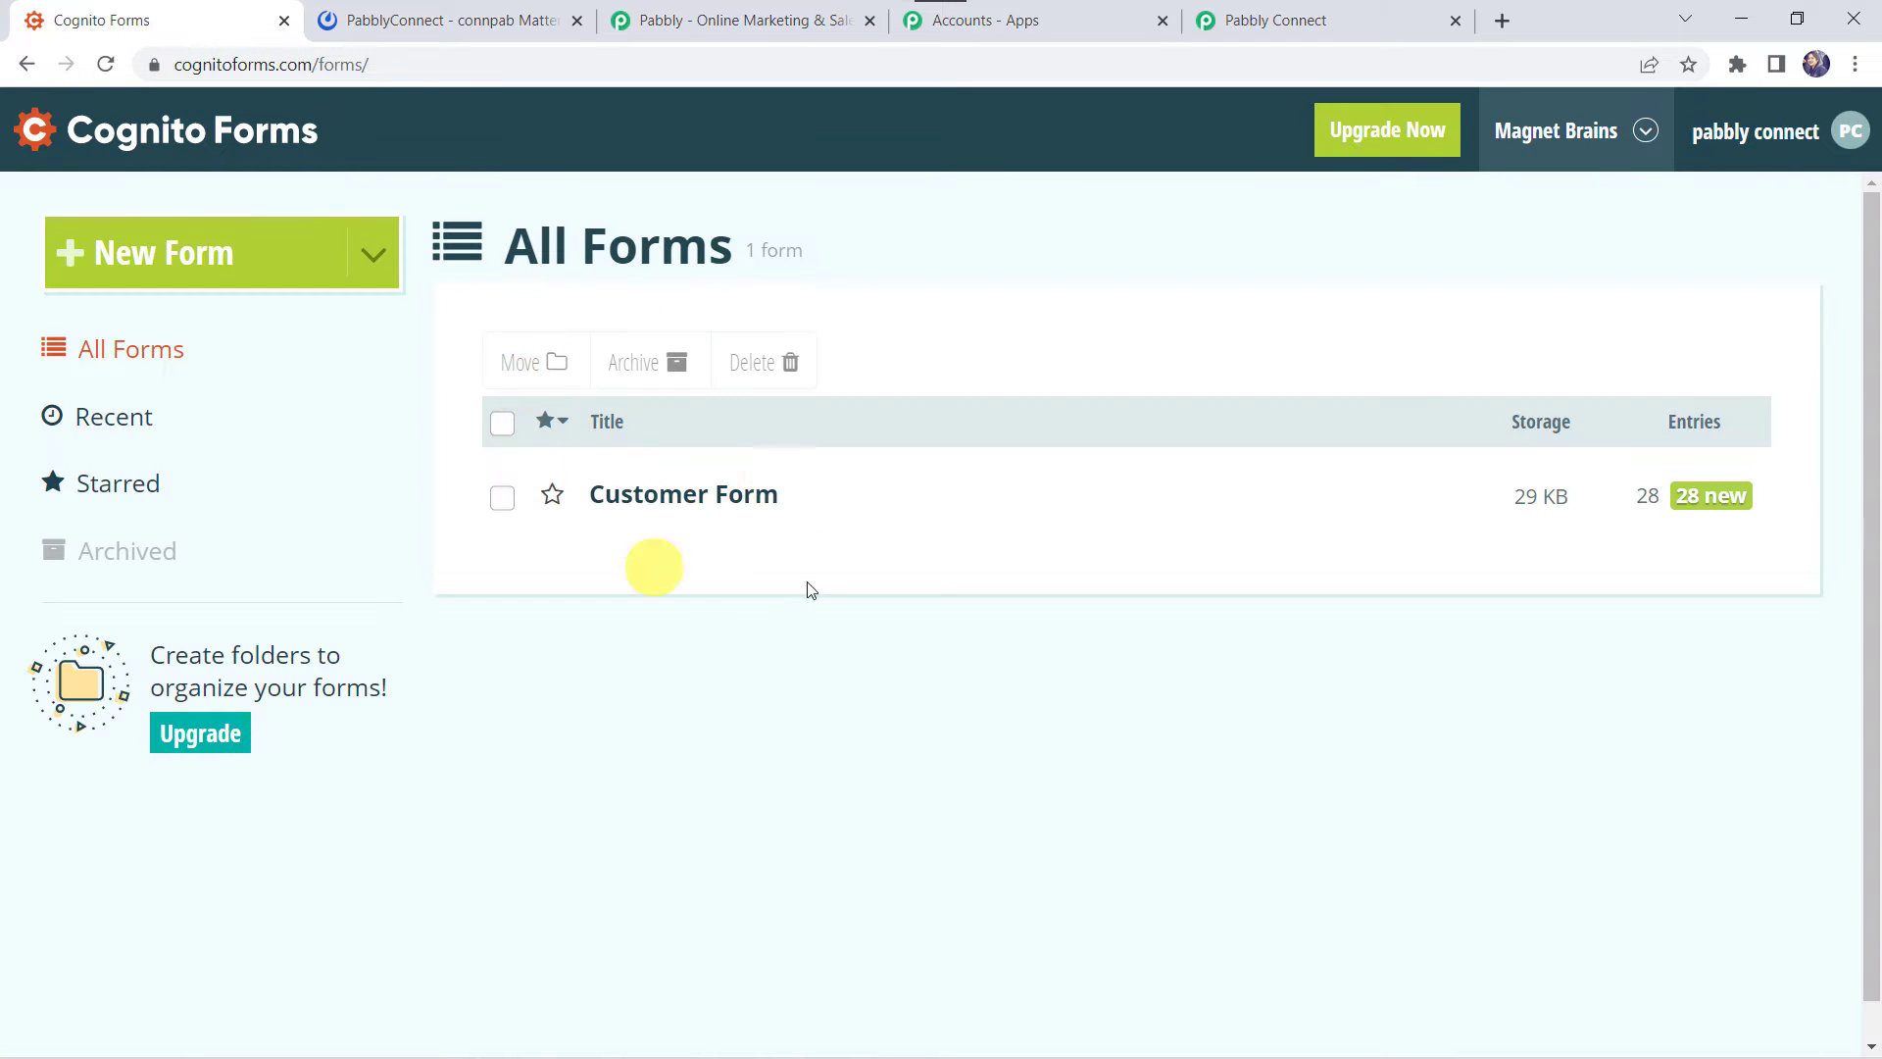
- Open the Customer Form, check its Publish options, then go back to Build
{"action": "mouse_move", "coordinate": [642, 490]}
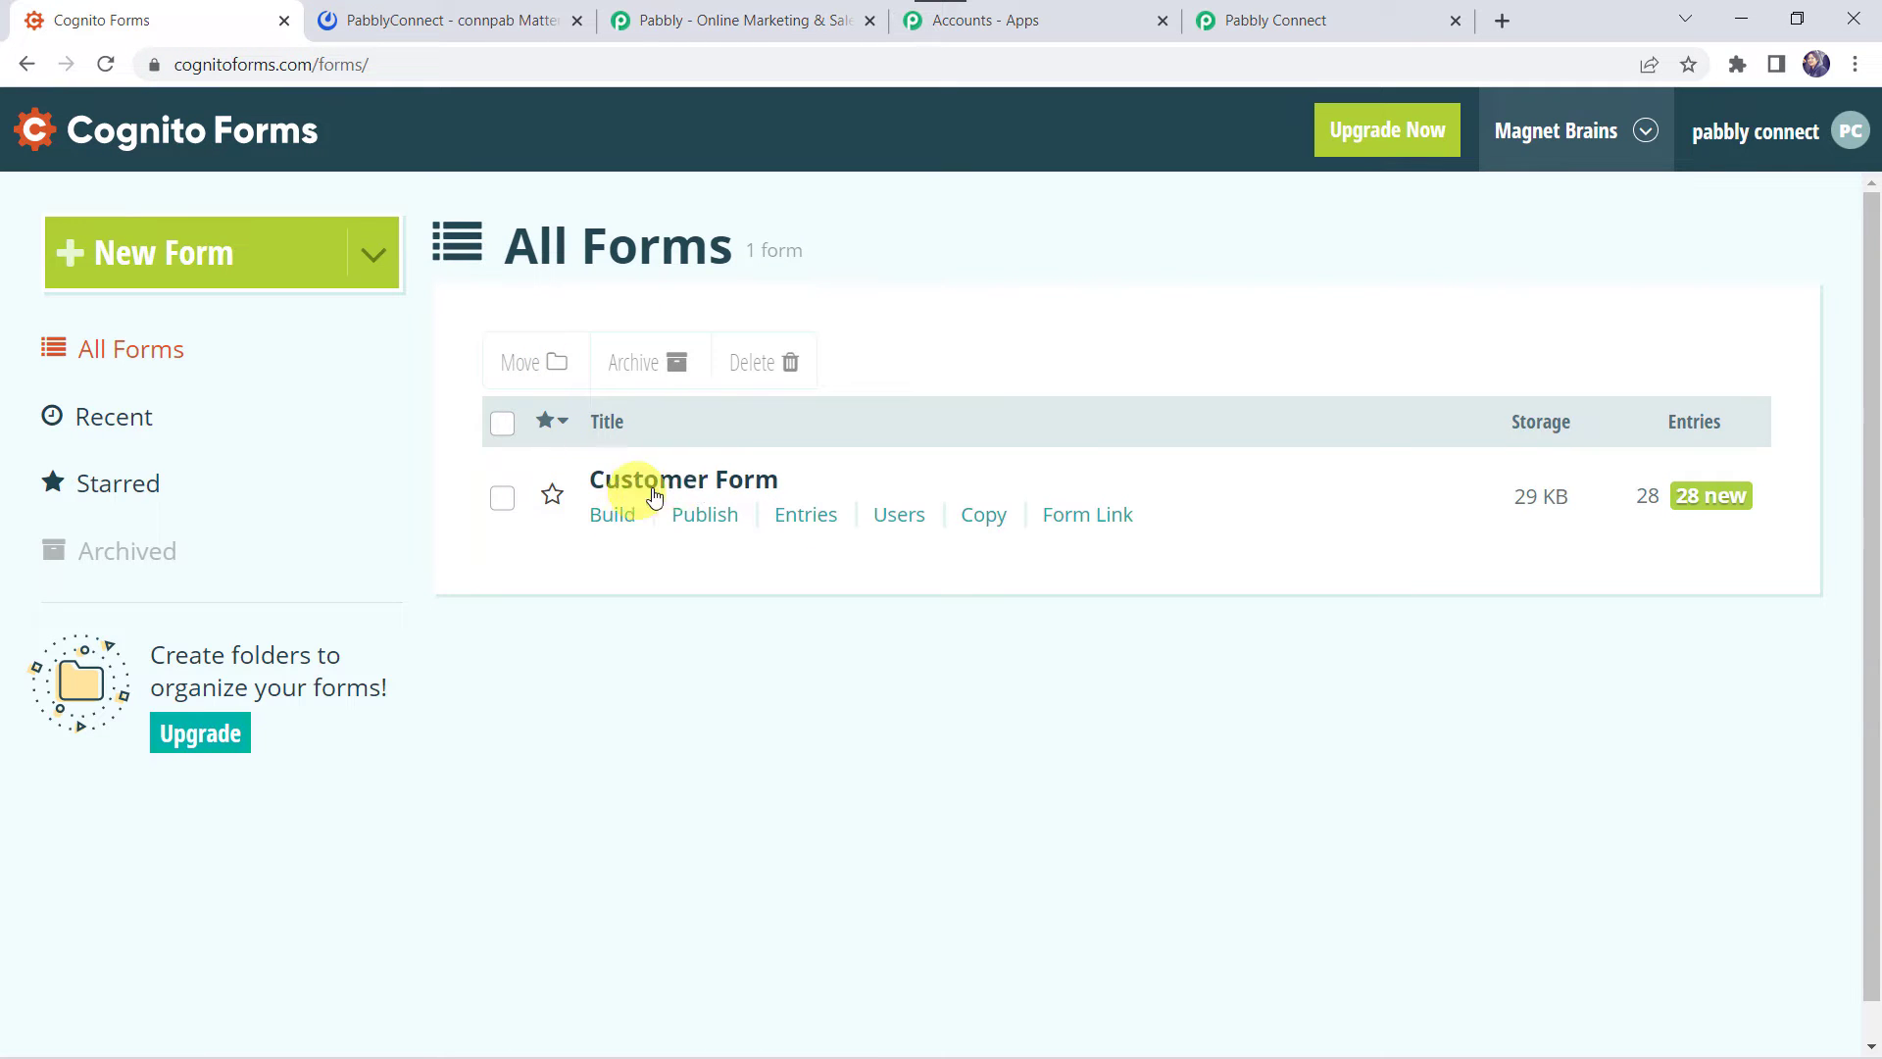
{"action": "left_click", "coordinate": [751, 488]}
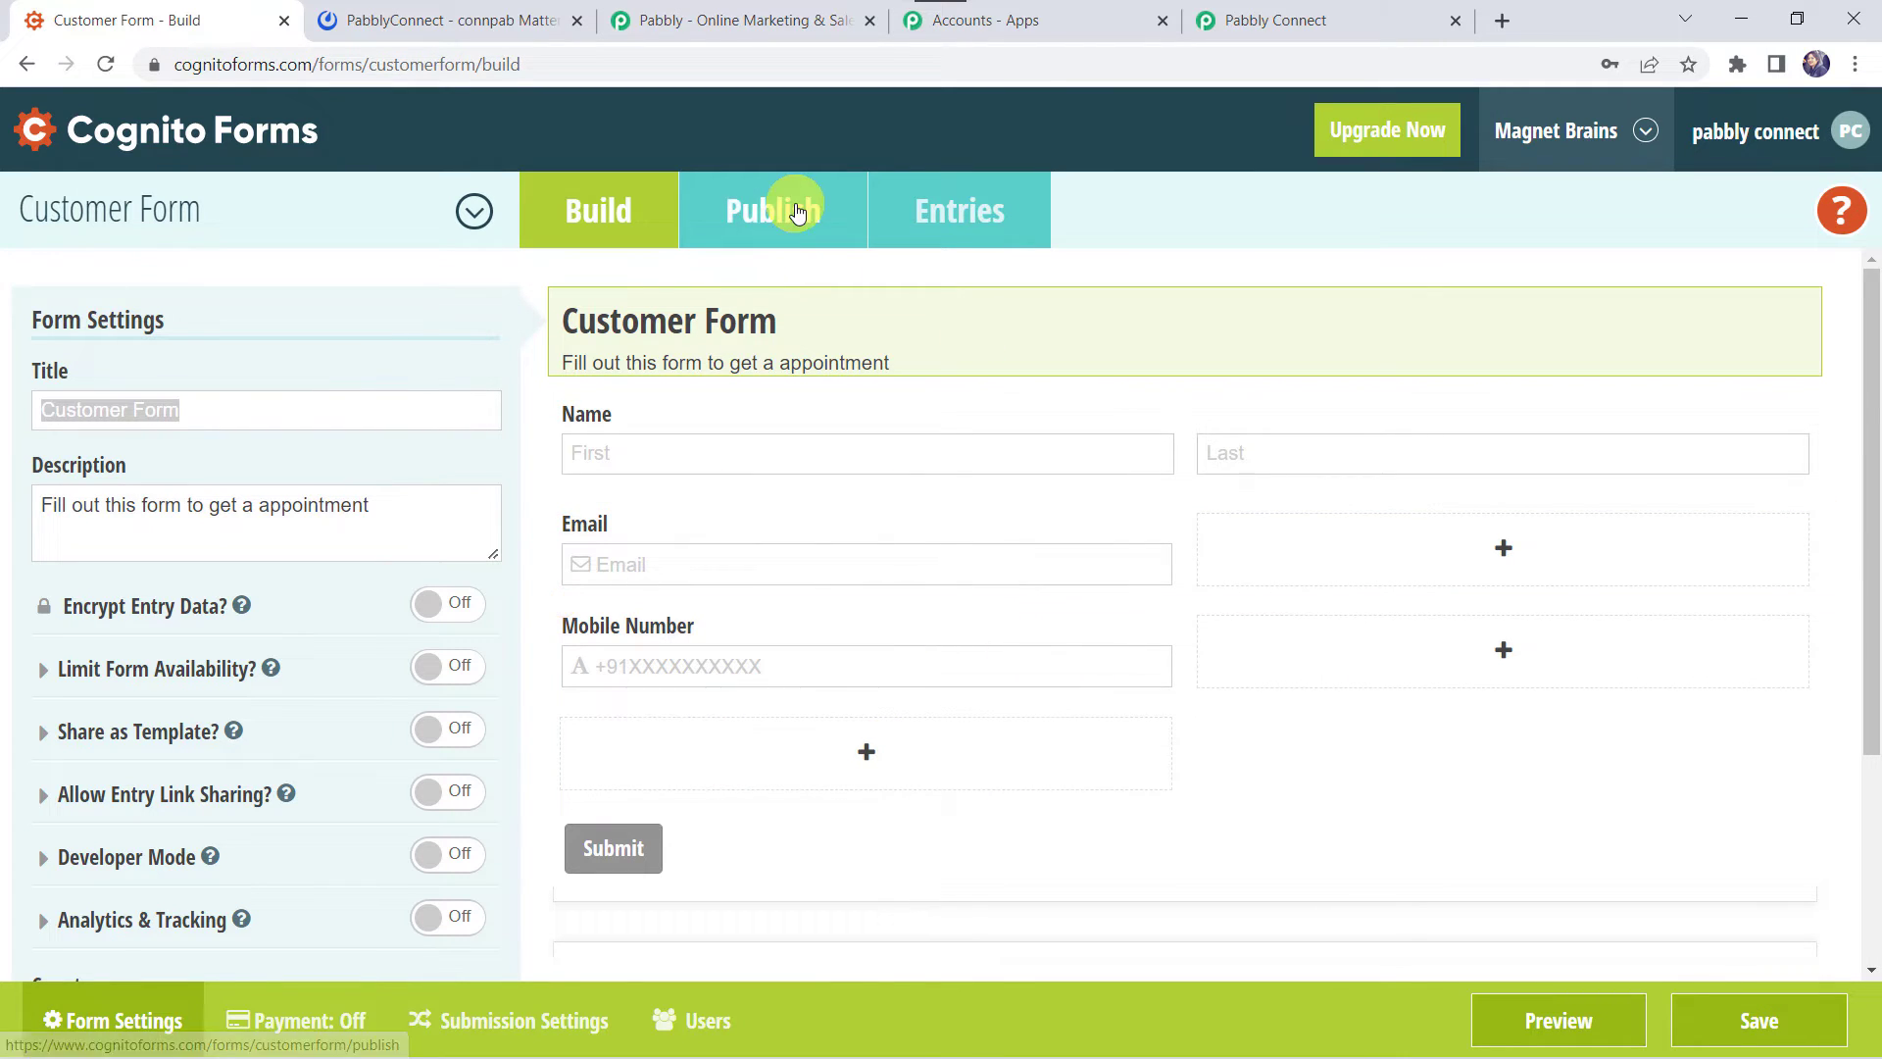
{"action": "left_click", "coordinate": [797, 212]}
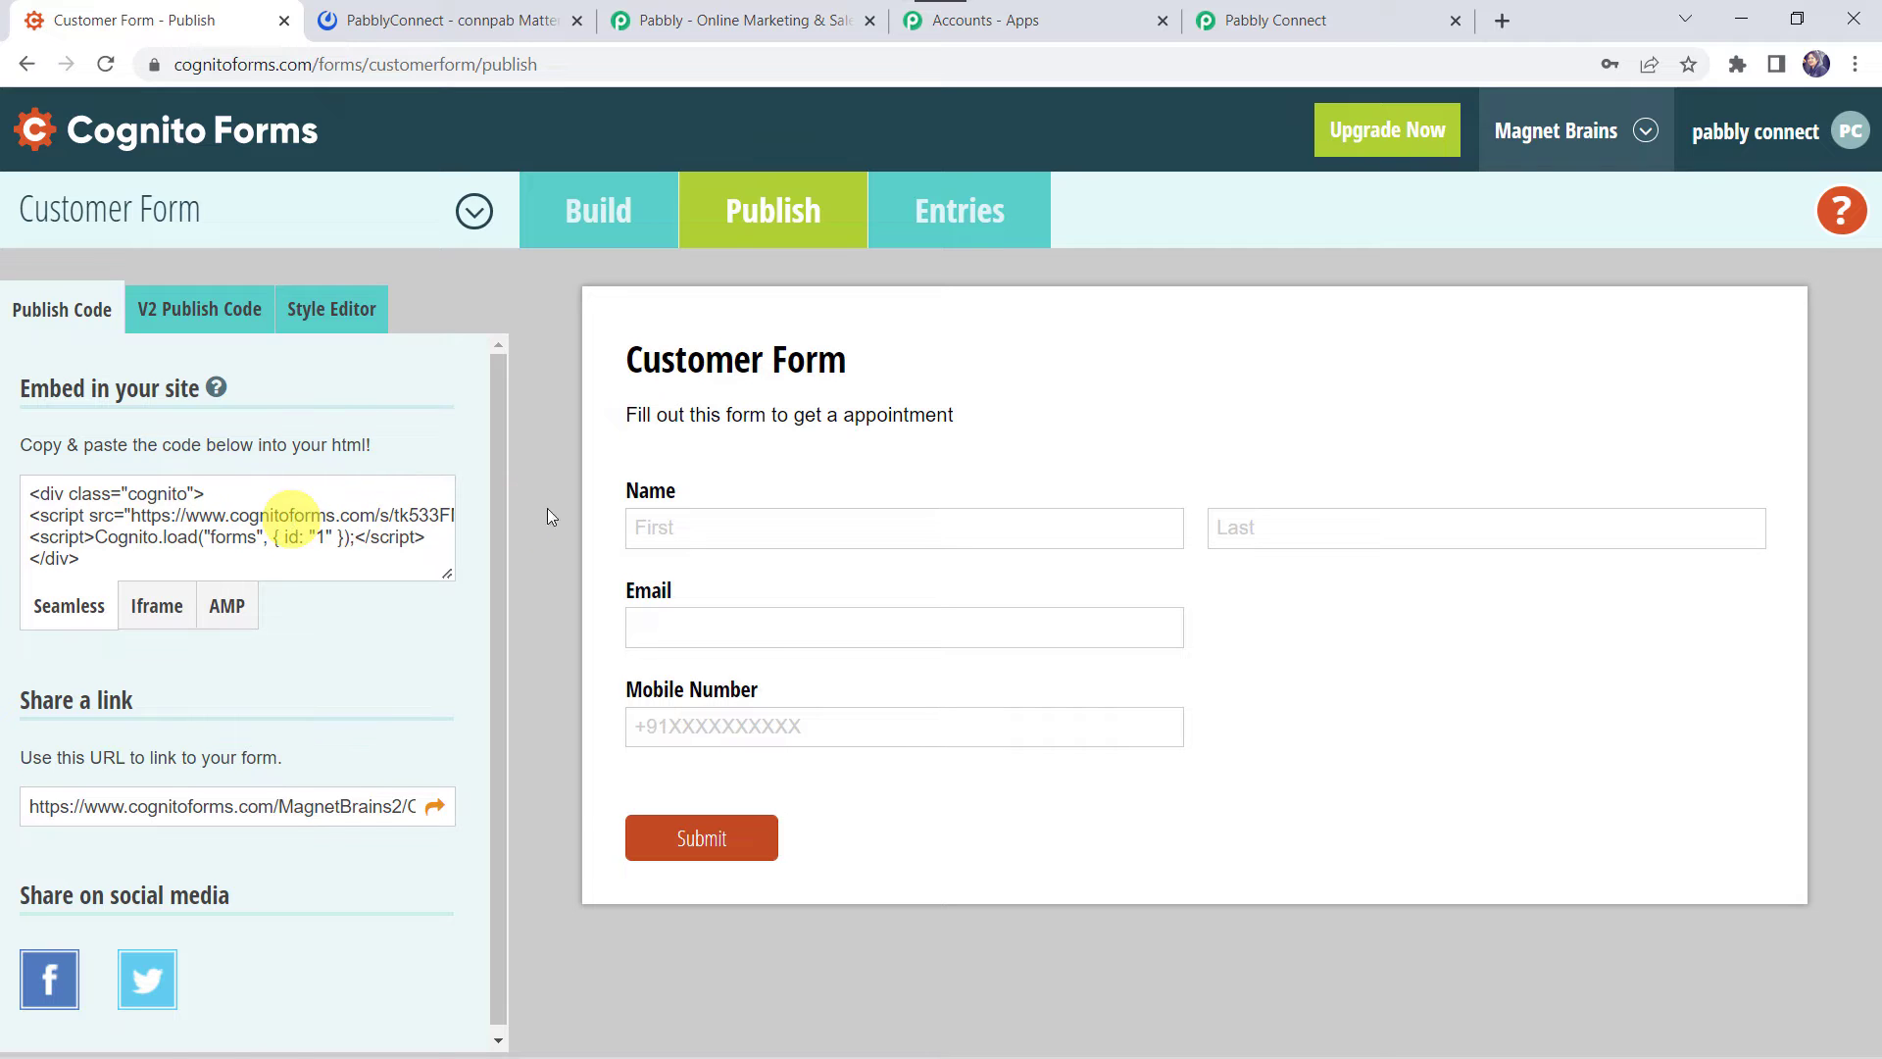
{"action": "left_click", "coordinate": [606, 219]}
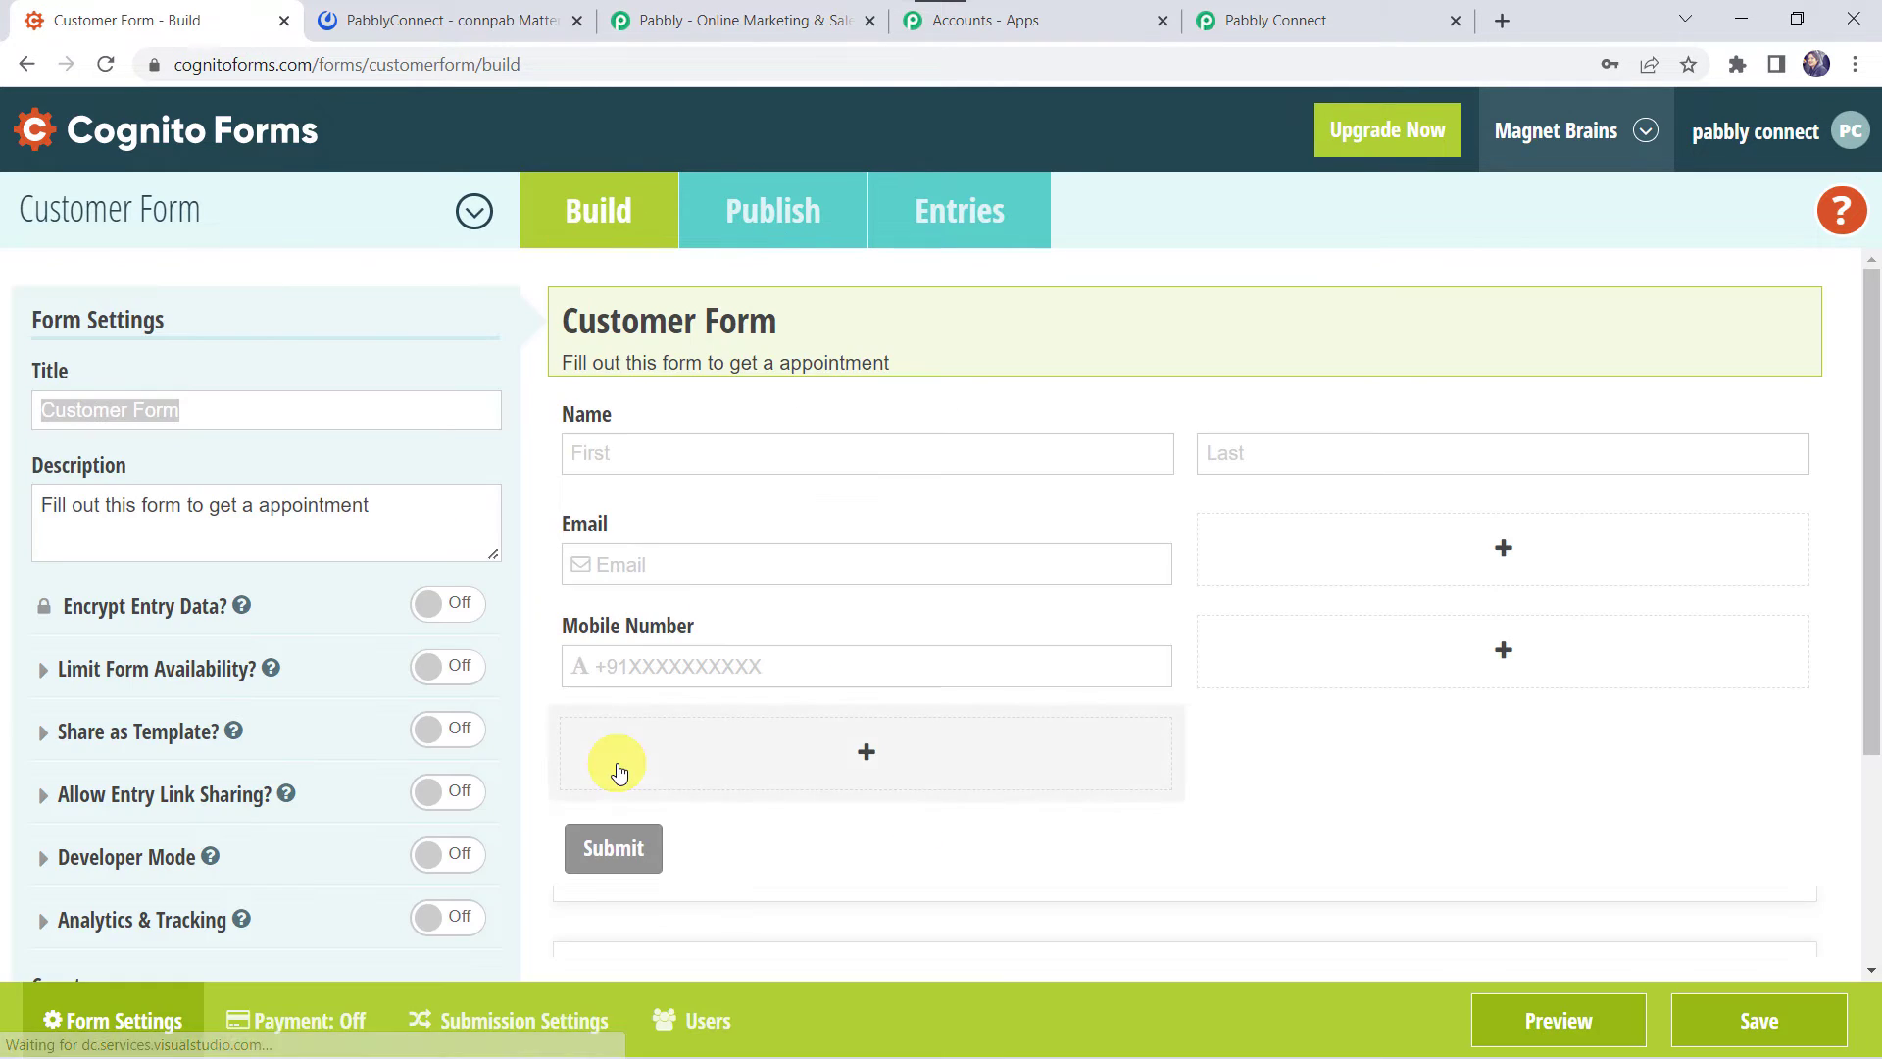
- Paste the Pabbly webhook URL as the Post JSON Submit Entry Endpoint and save the form
{"action": "left_click", "coordinate": [493, 1035]}
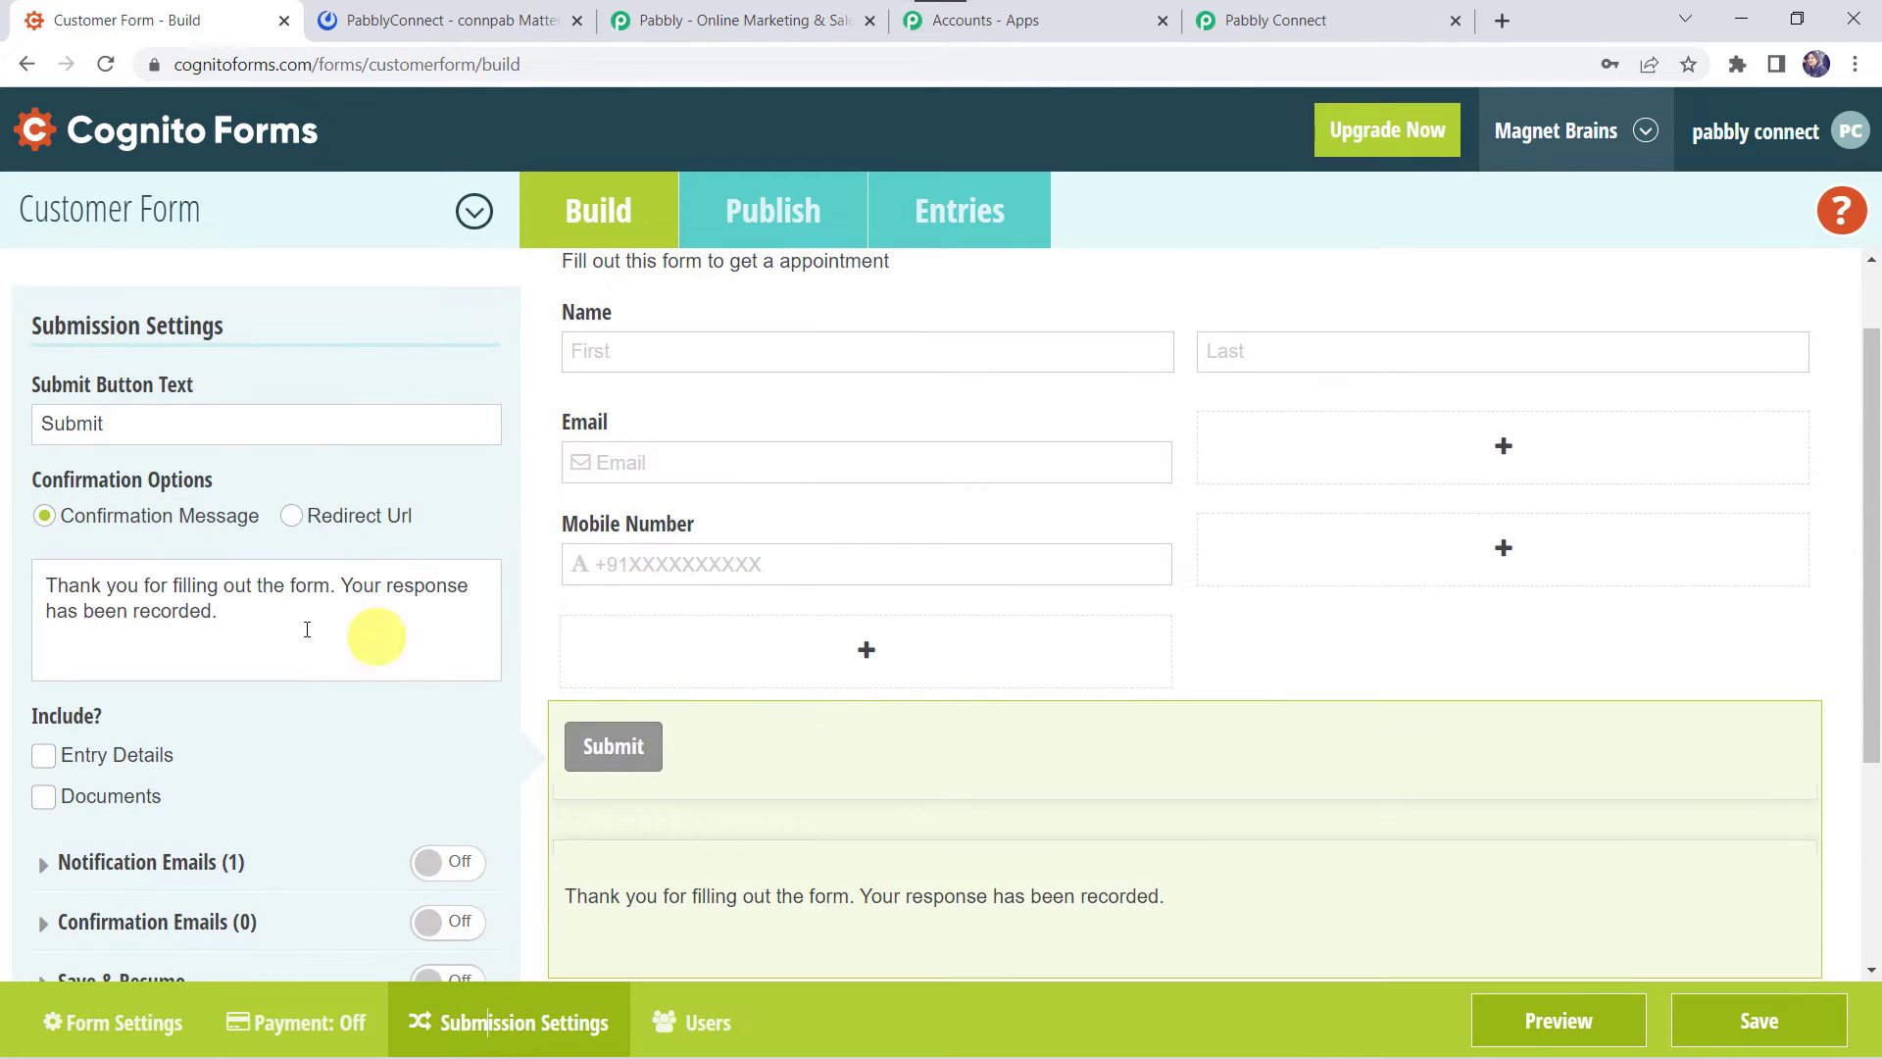
{"action": "scroll", "coordinate": [294, 657], "scroll_direction": "down", "scroll_amount": 3}
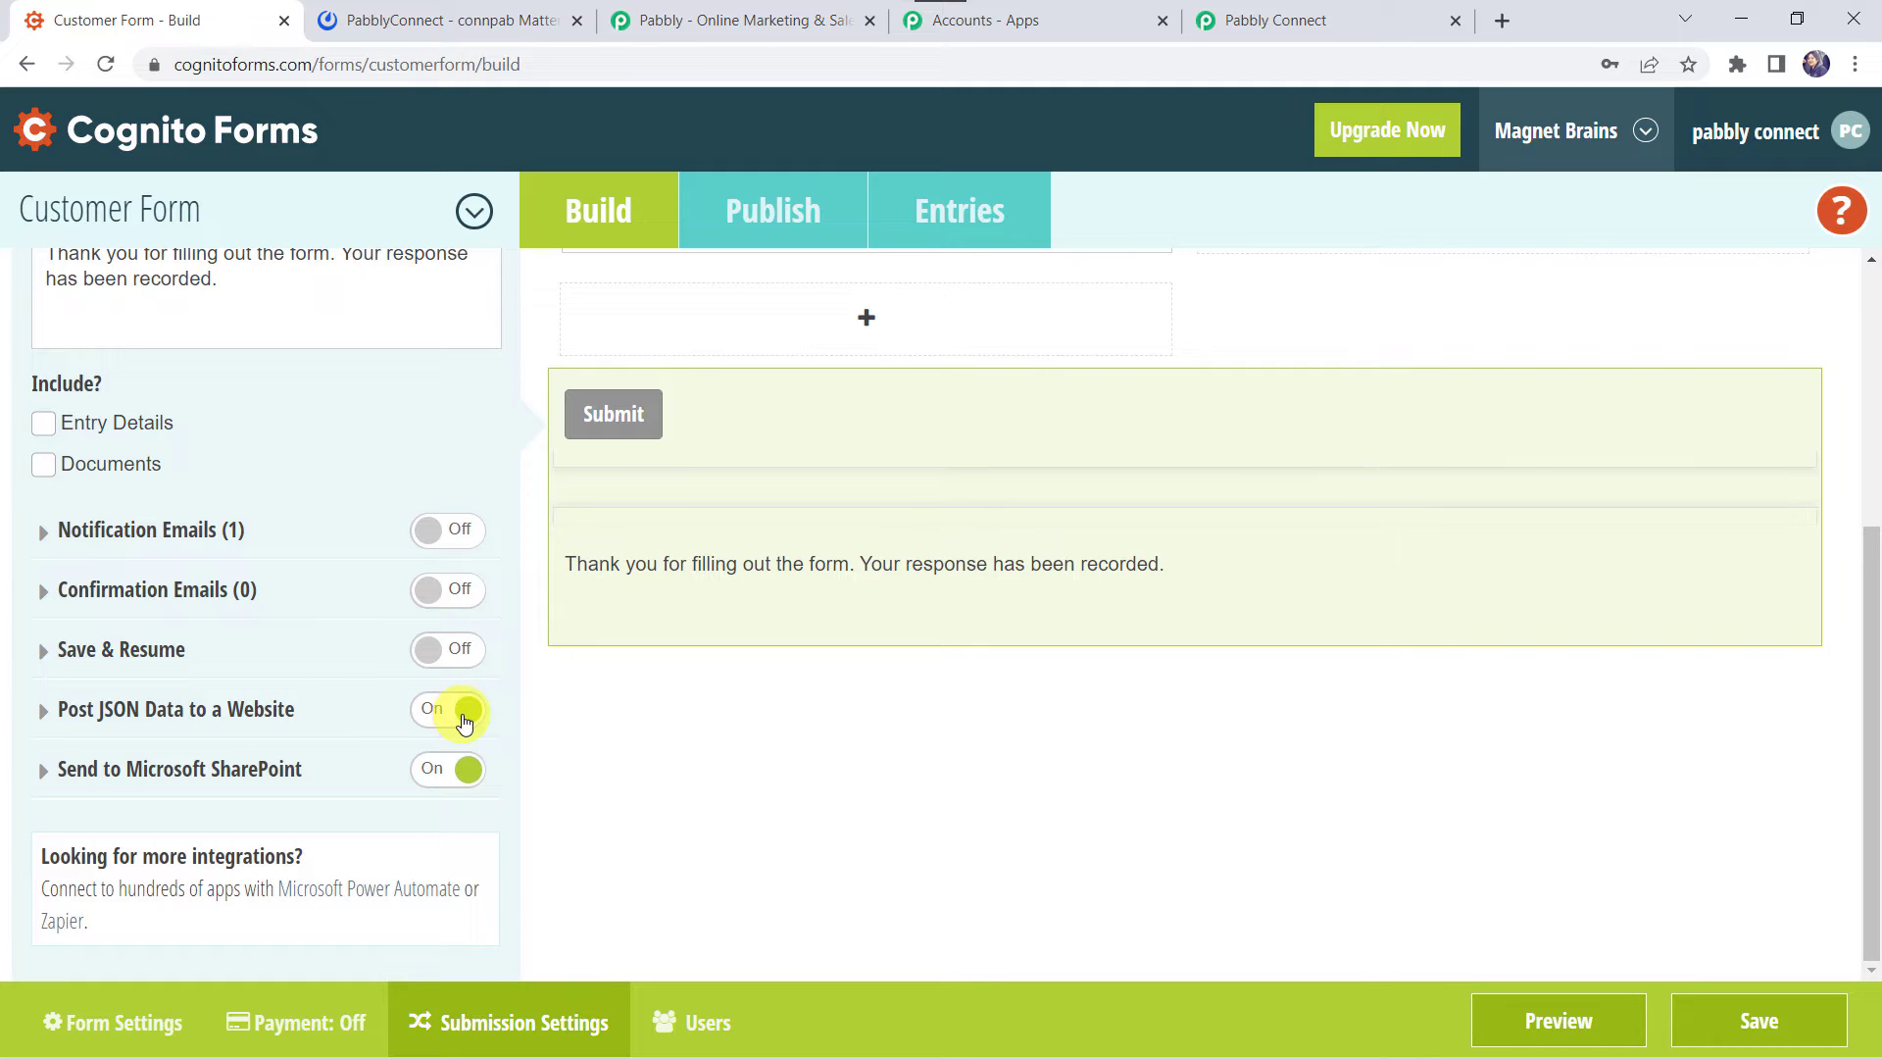
{"action": "left_click", "coordinate": [342, 722]}
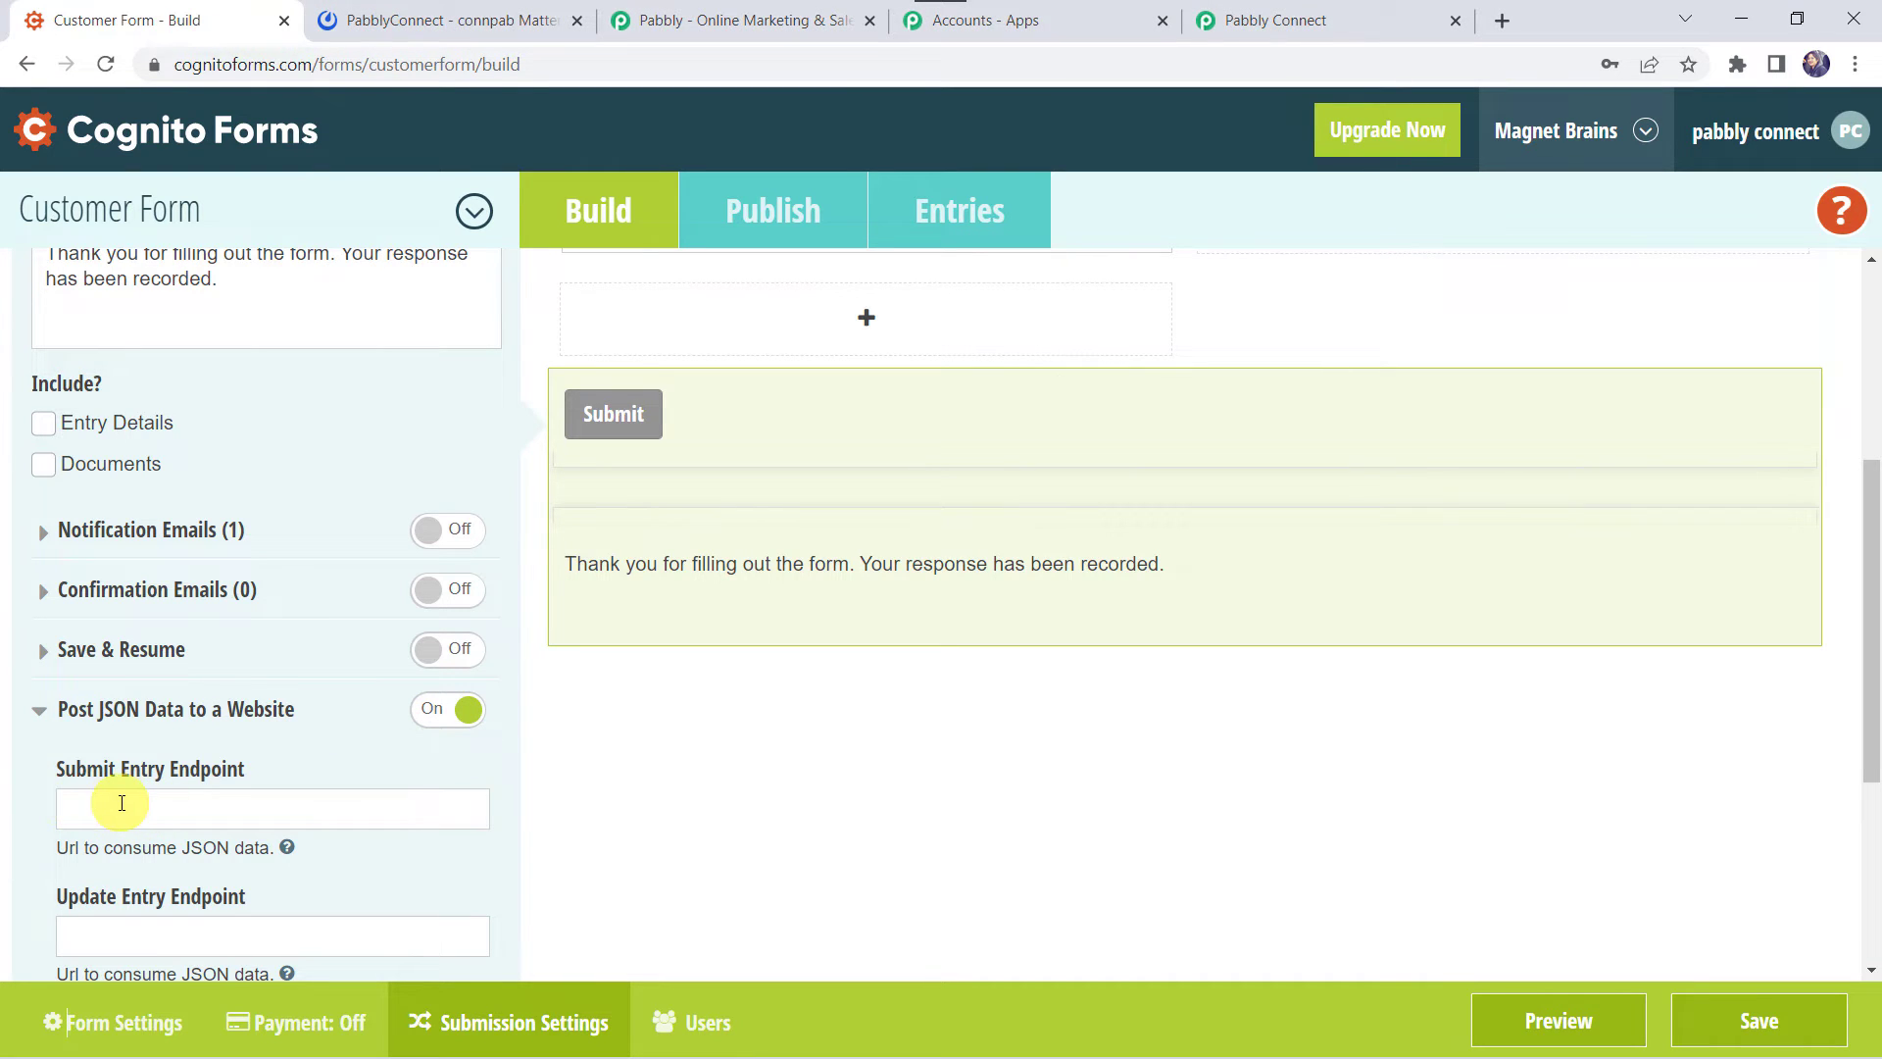
{"action": "left_click", "coordinate": [127, 825]}
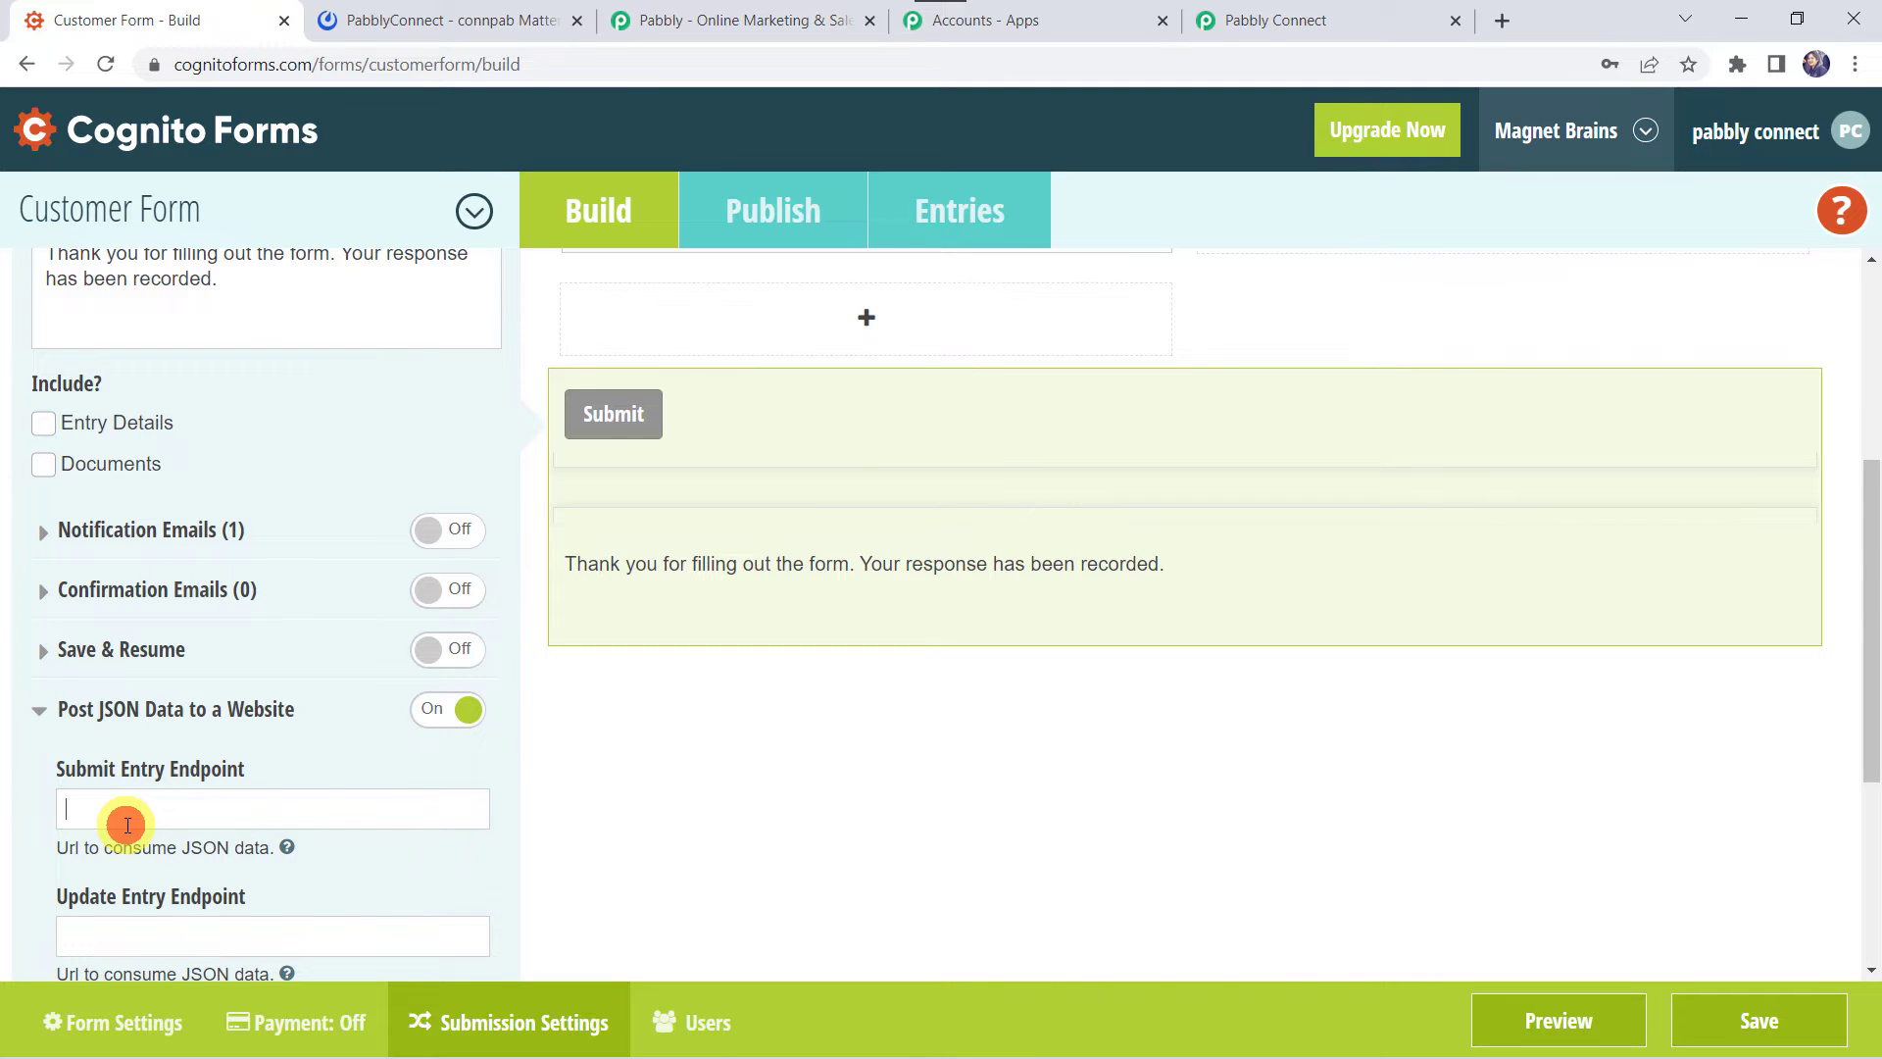
{"action": "right_click", "coordinate": [127, 824]}
{"action": "left_click", "coordinate": [212, 623]}
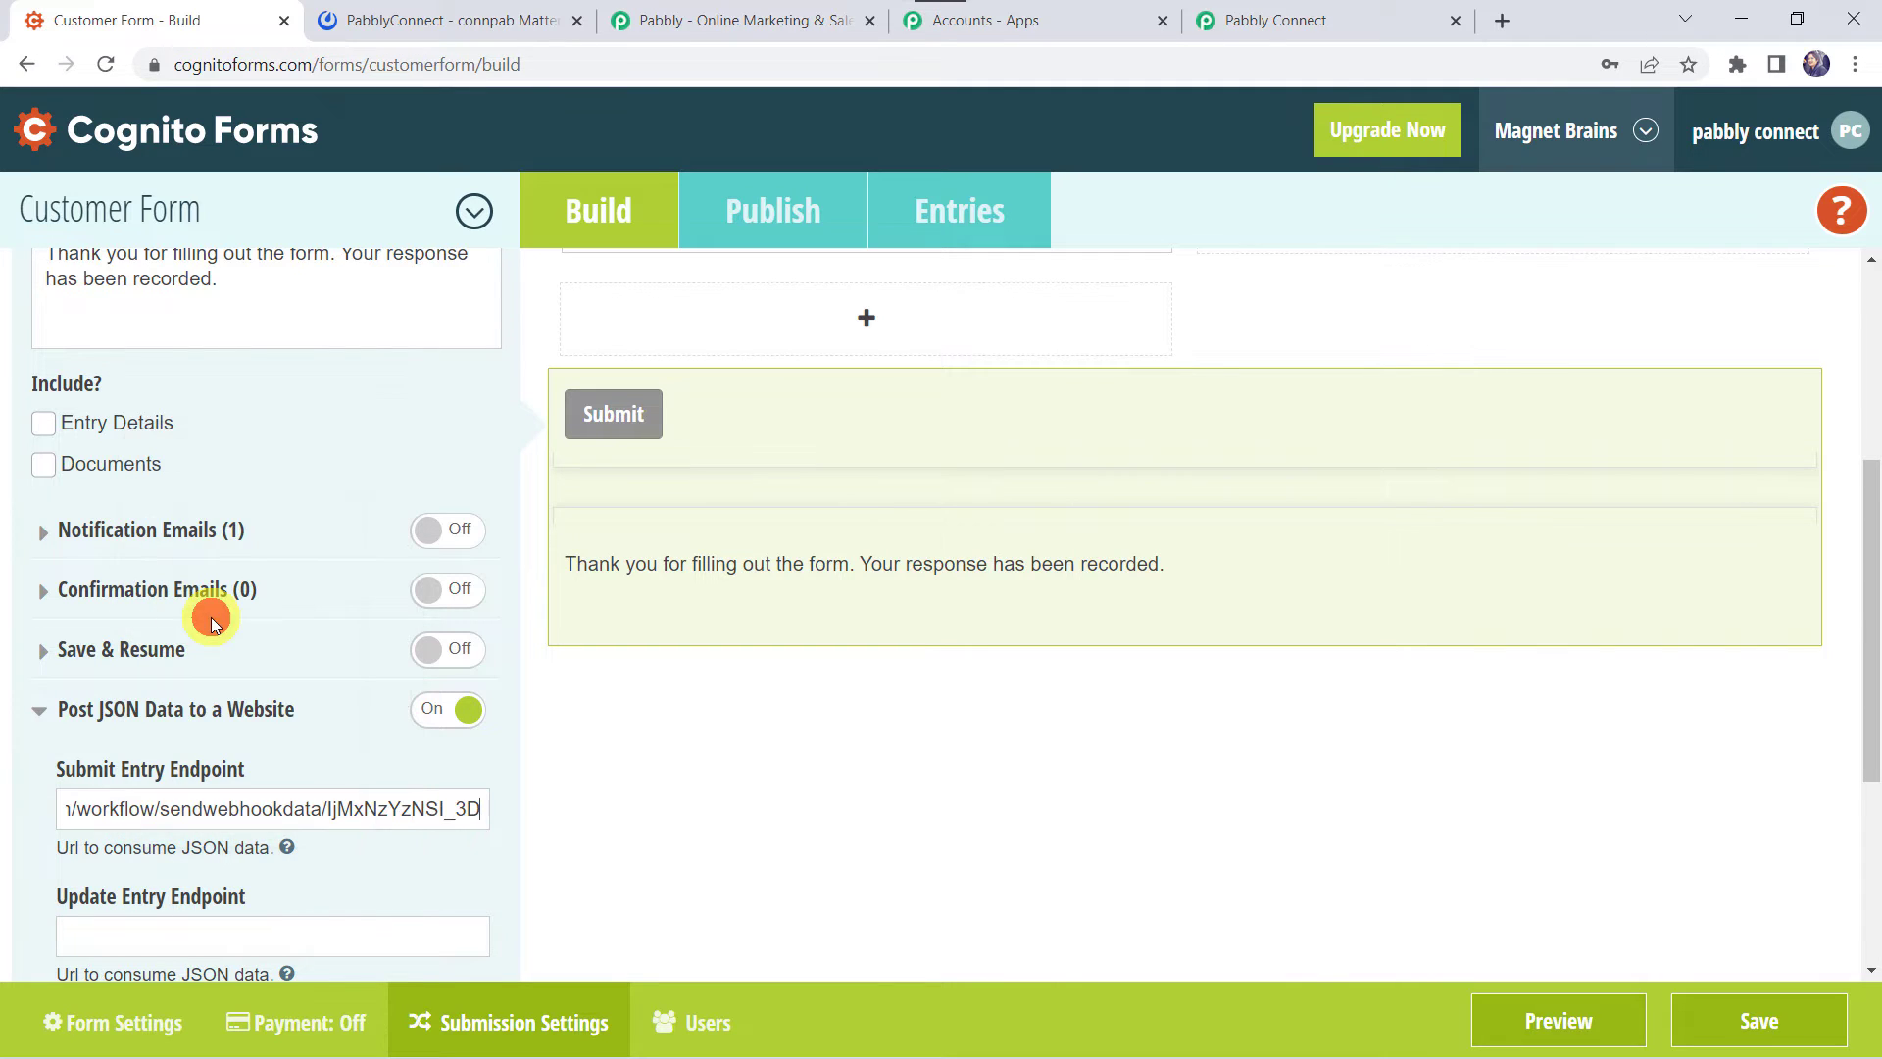
{"action": "left_click", "coordinate": [1743, 1024]}
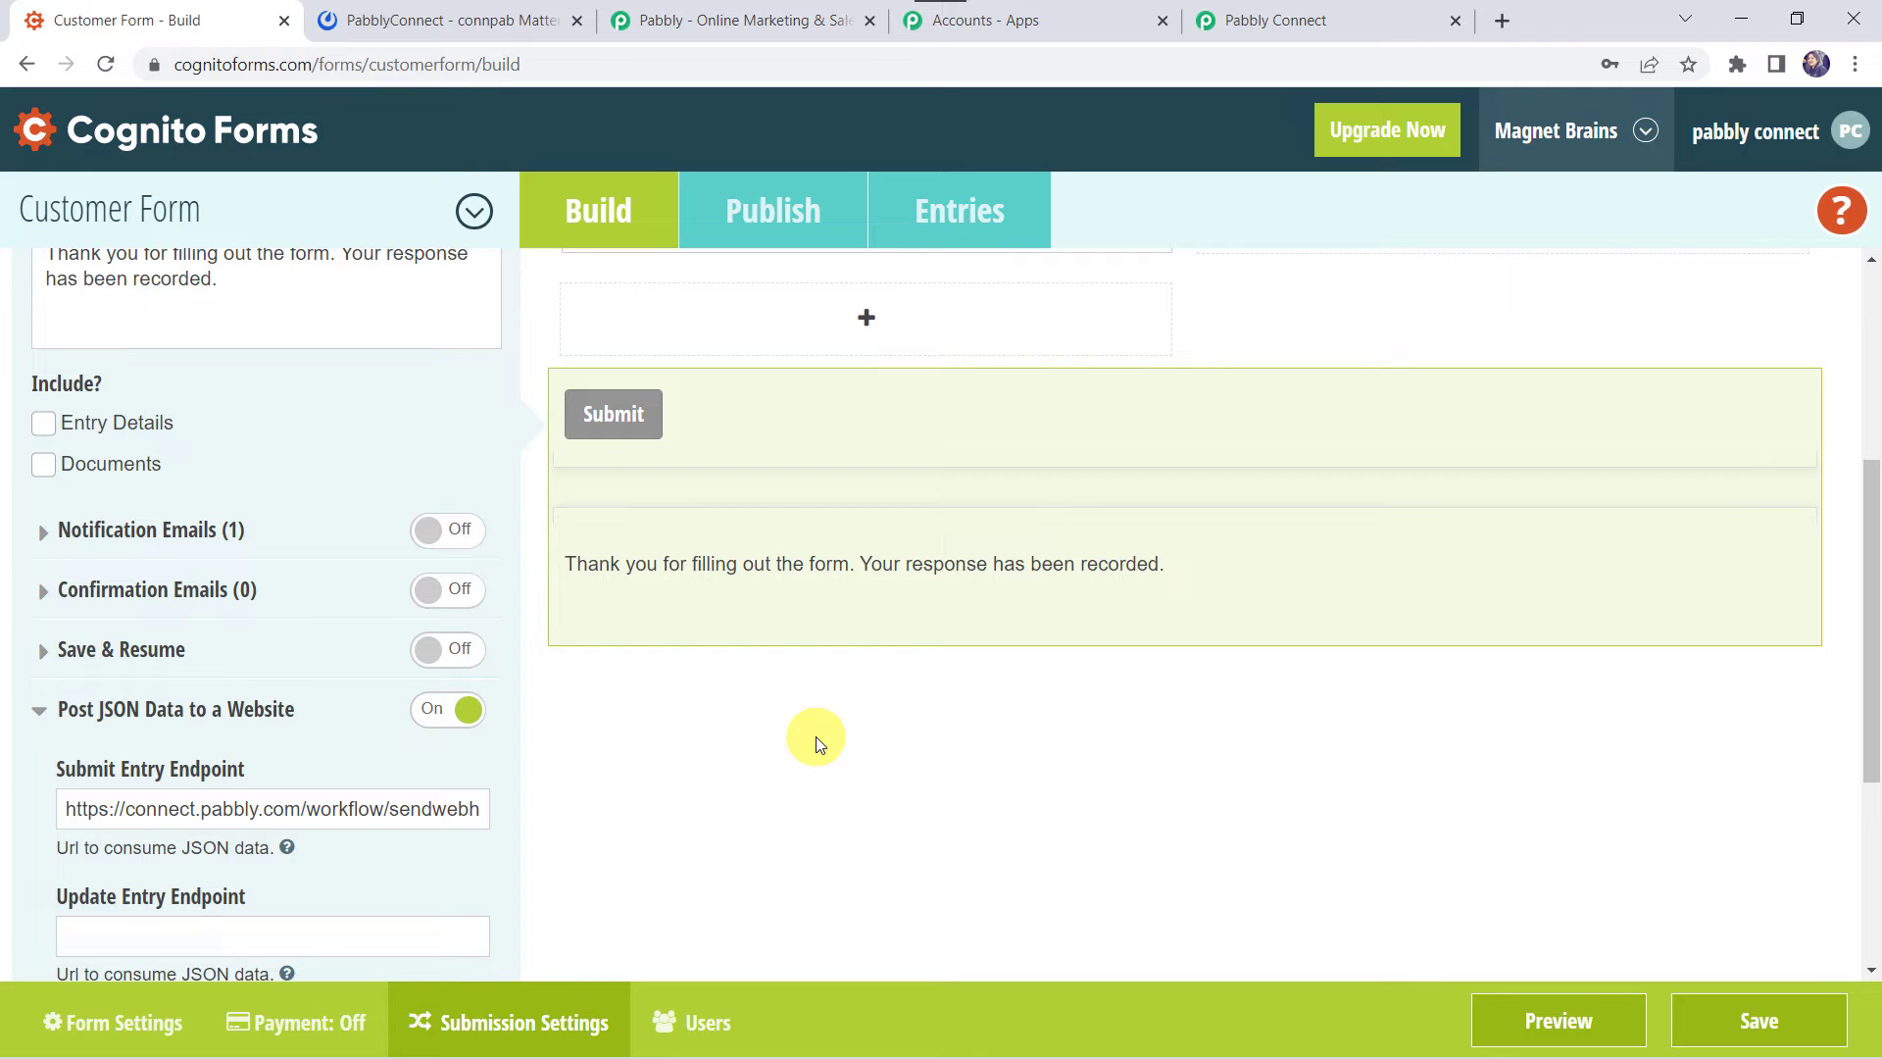
{"action": "left_click", "coordinate": [1299, 14]}
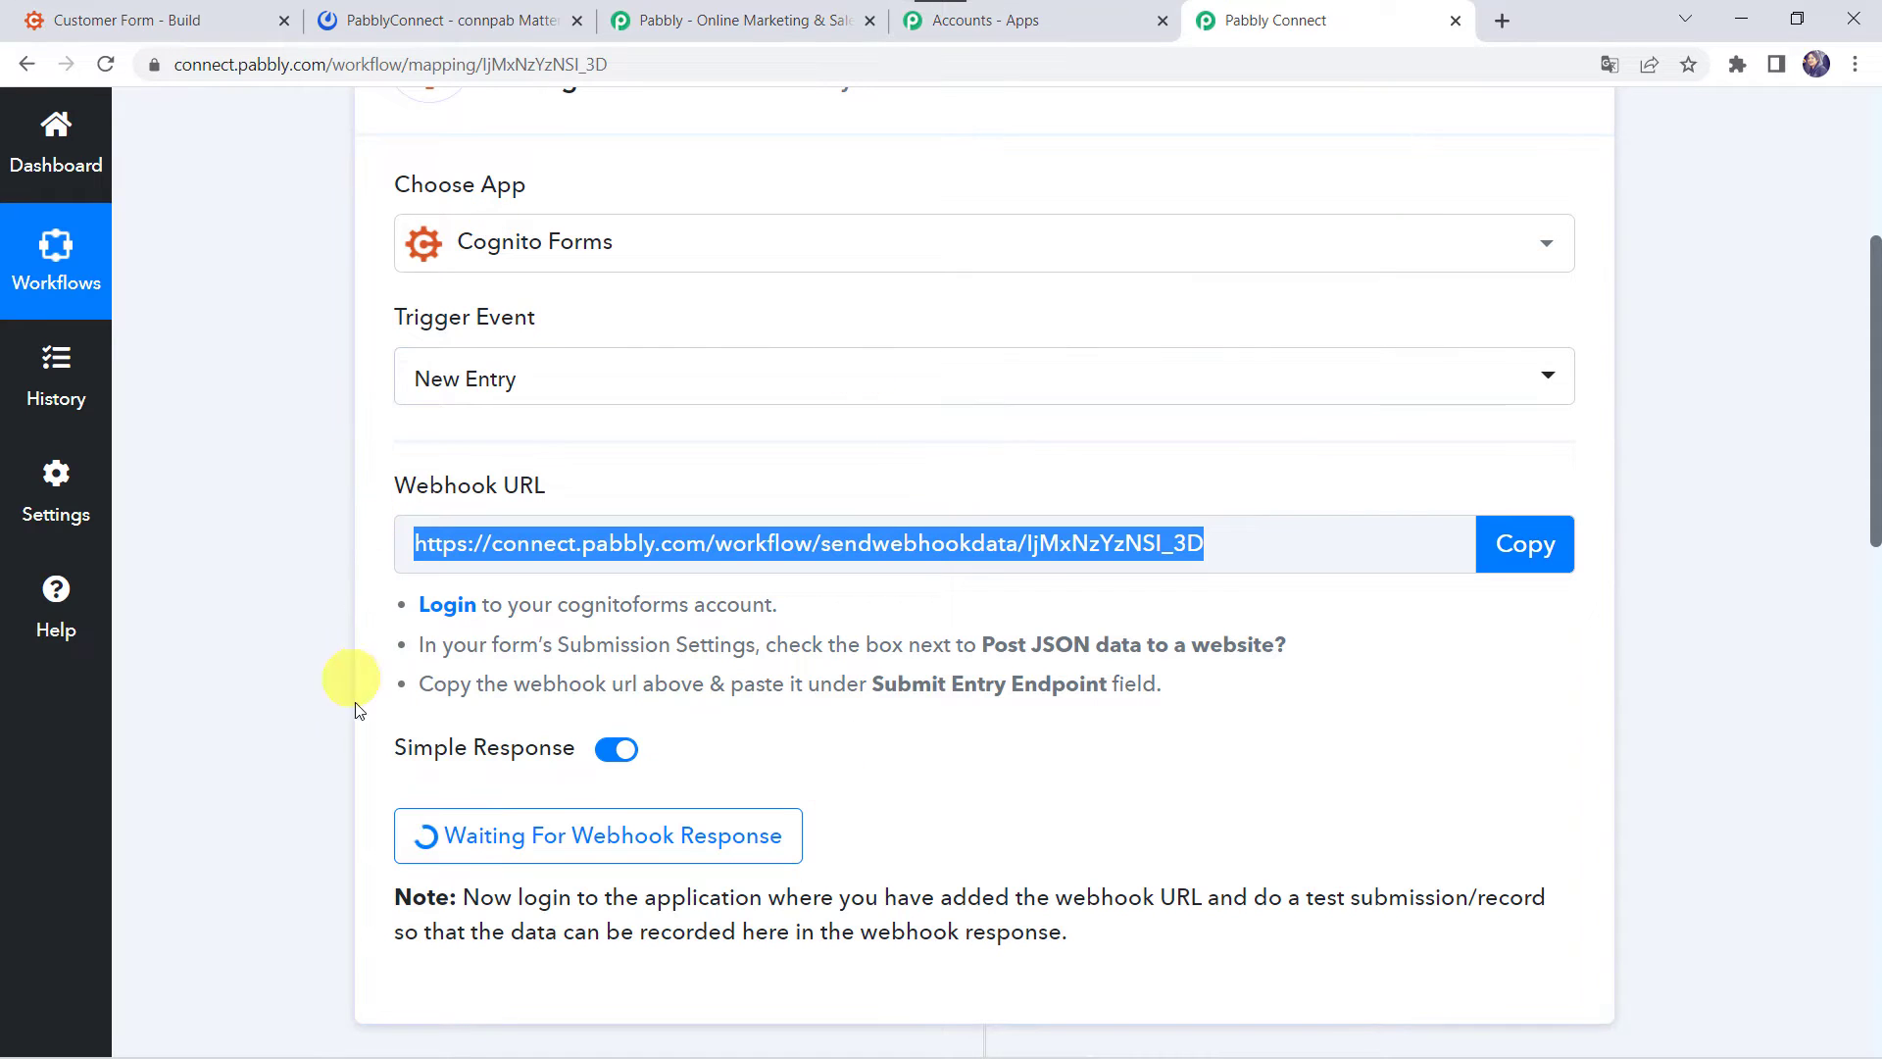
{"action": "scroll", "coordinate": [361, 715], "scroll_direction": "down", "scroll_amount": 3}
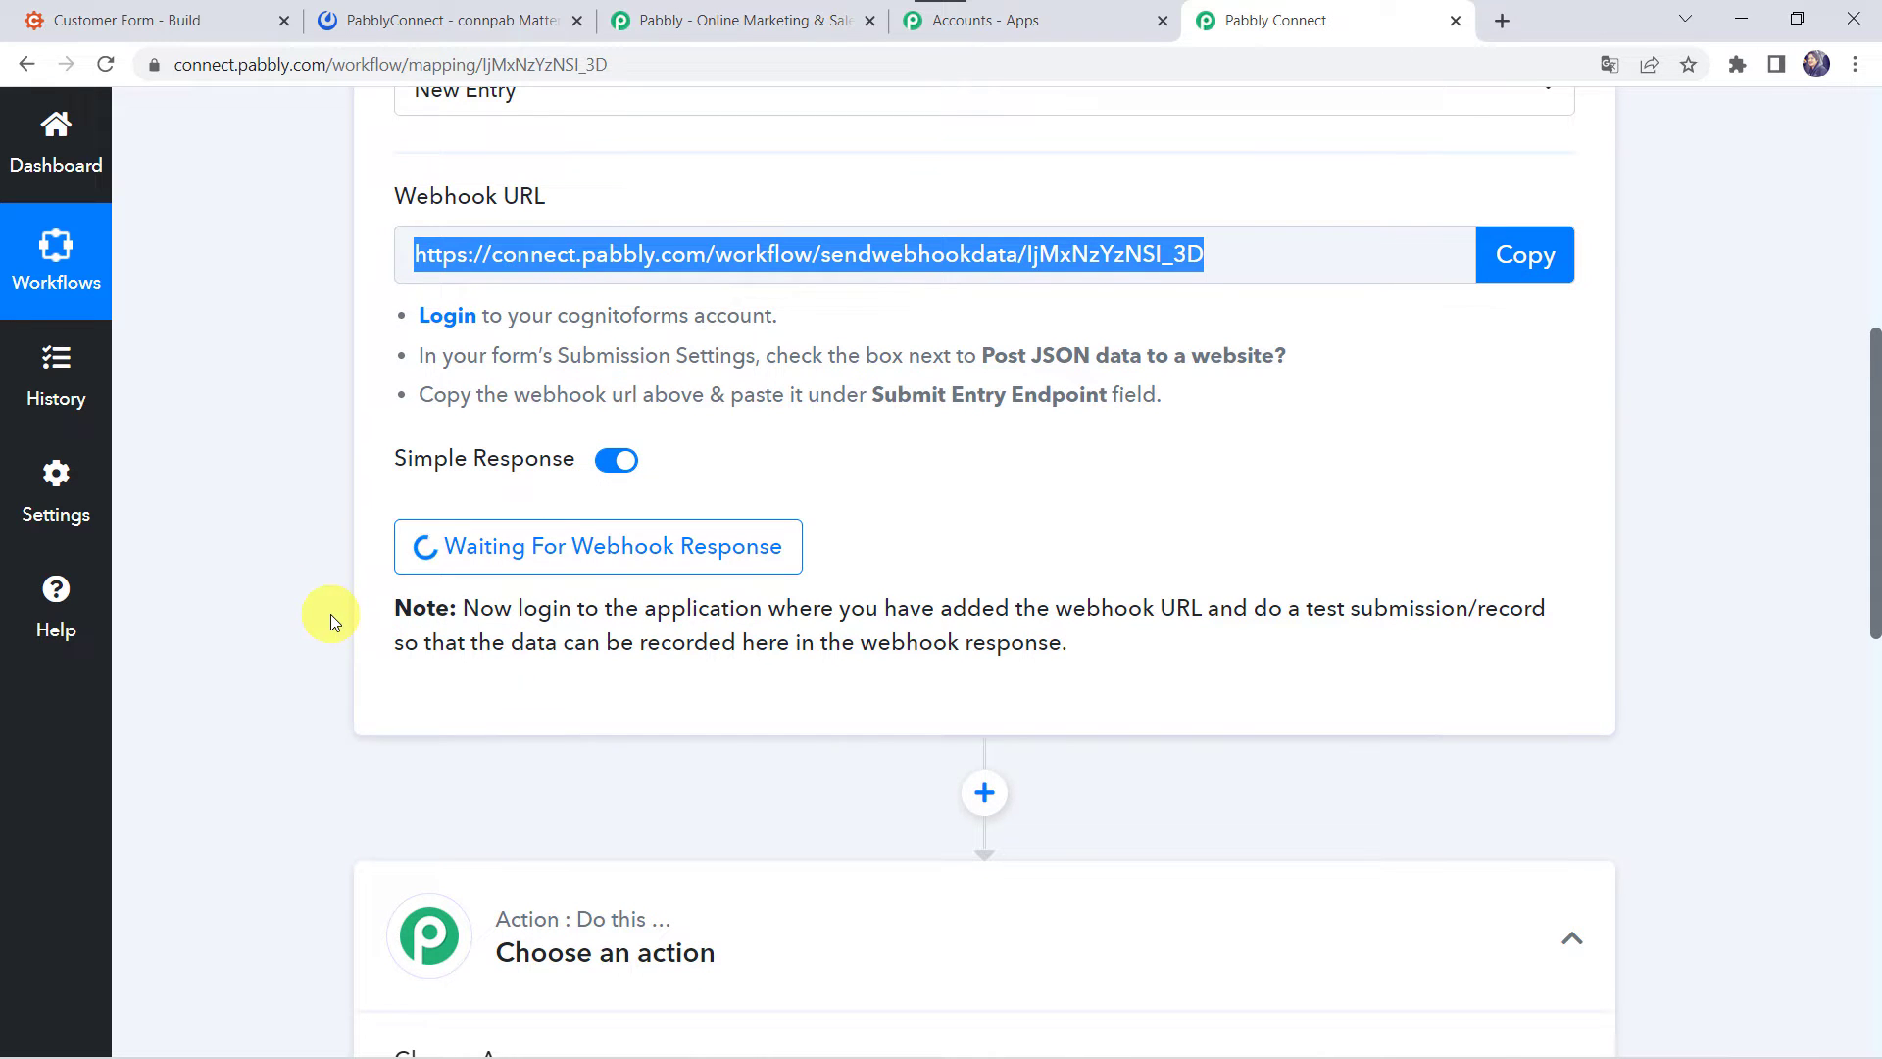
{"action": "scroll", "coordinate": [331, 614], "scroll_direction": "up", "scroll_amount": 1}
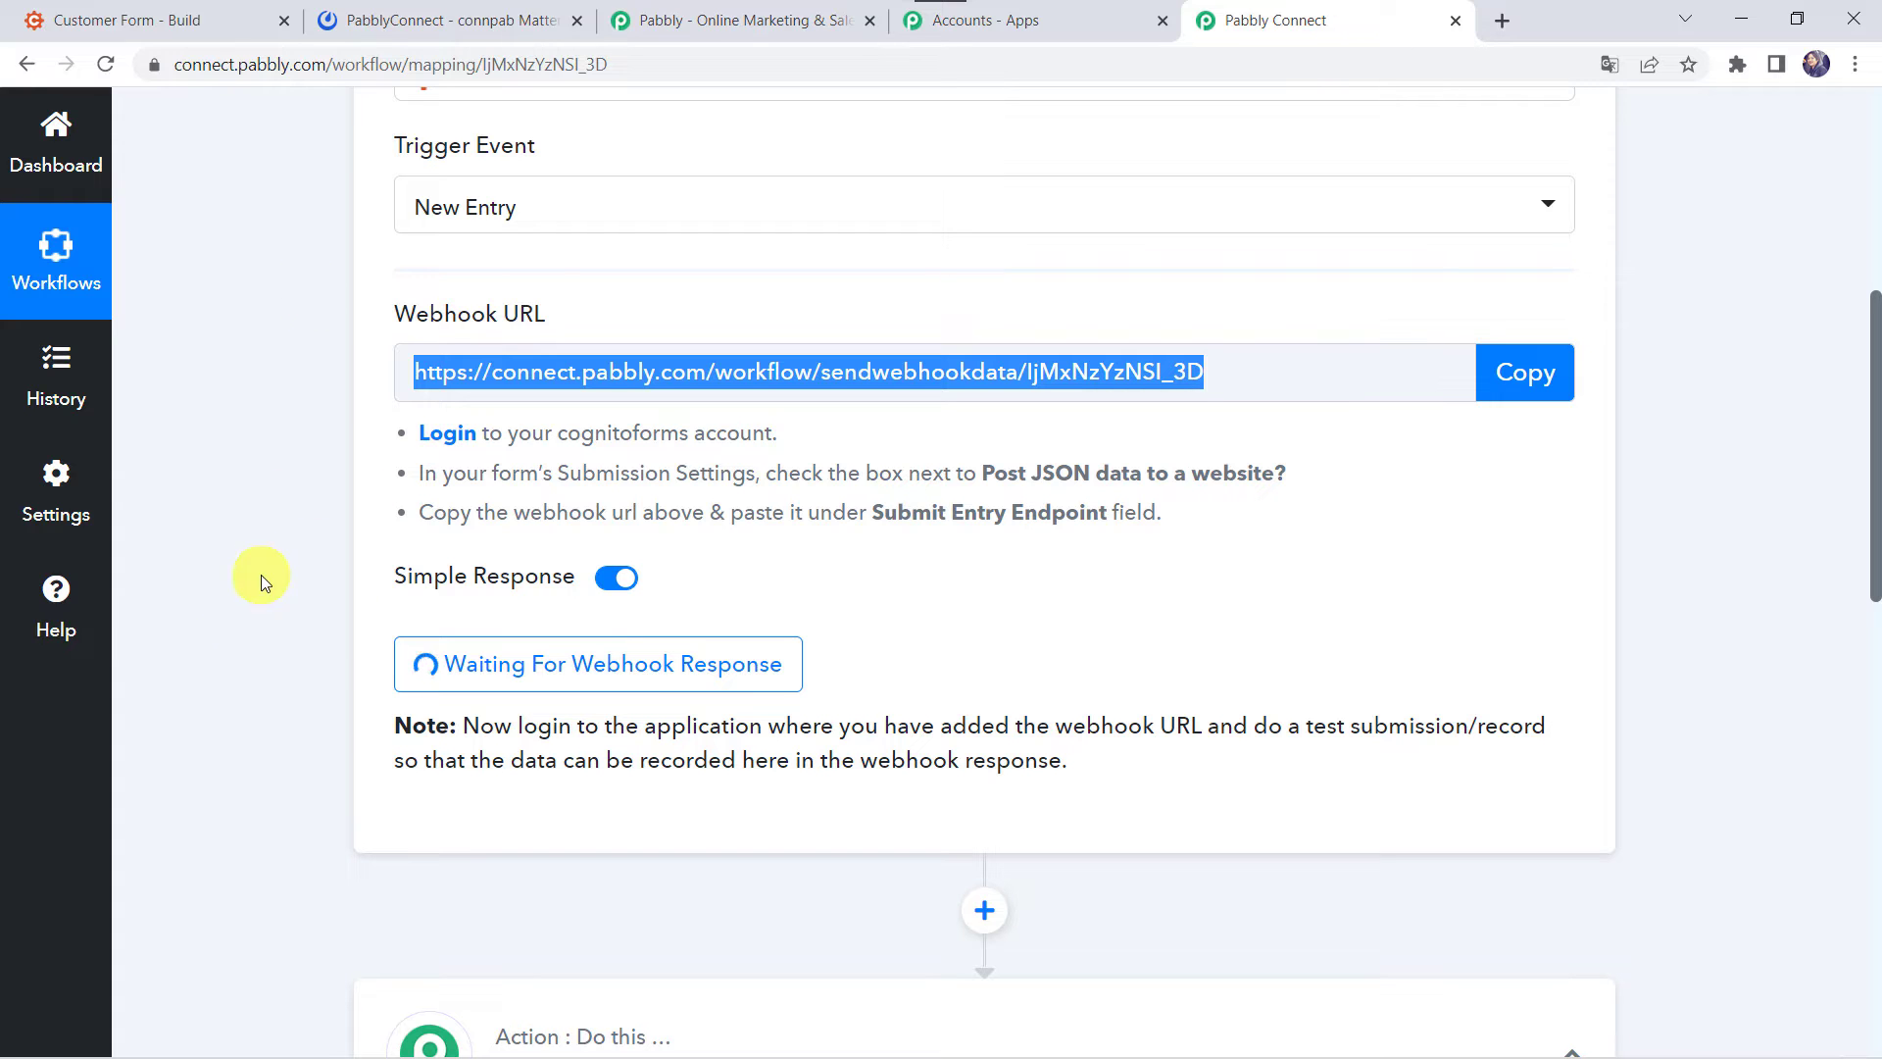
{"action": "left_click", "coordinate": [162, 21]}
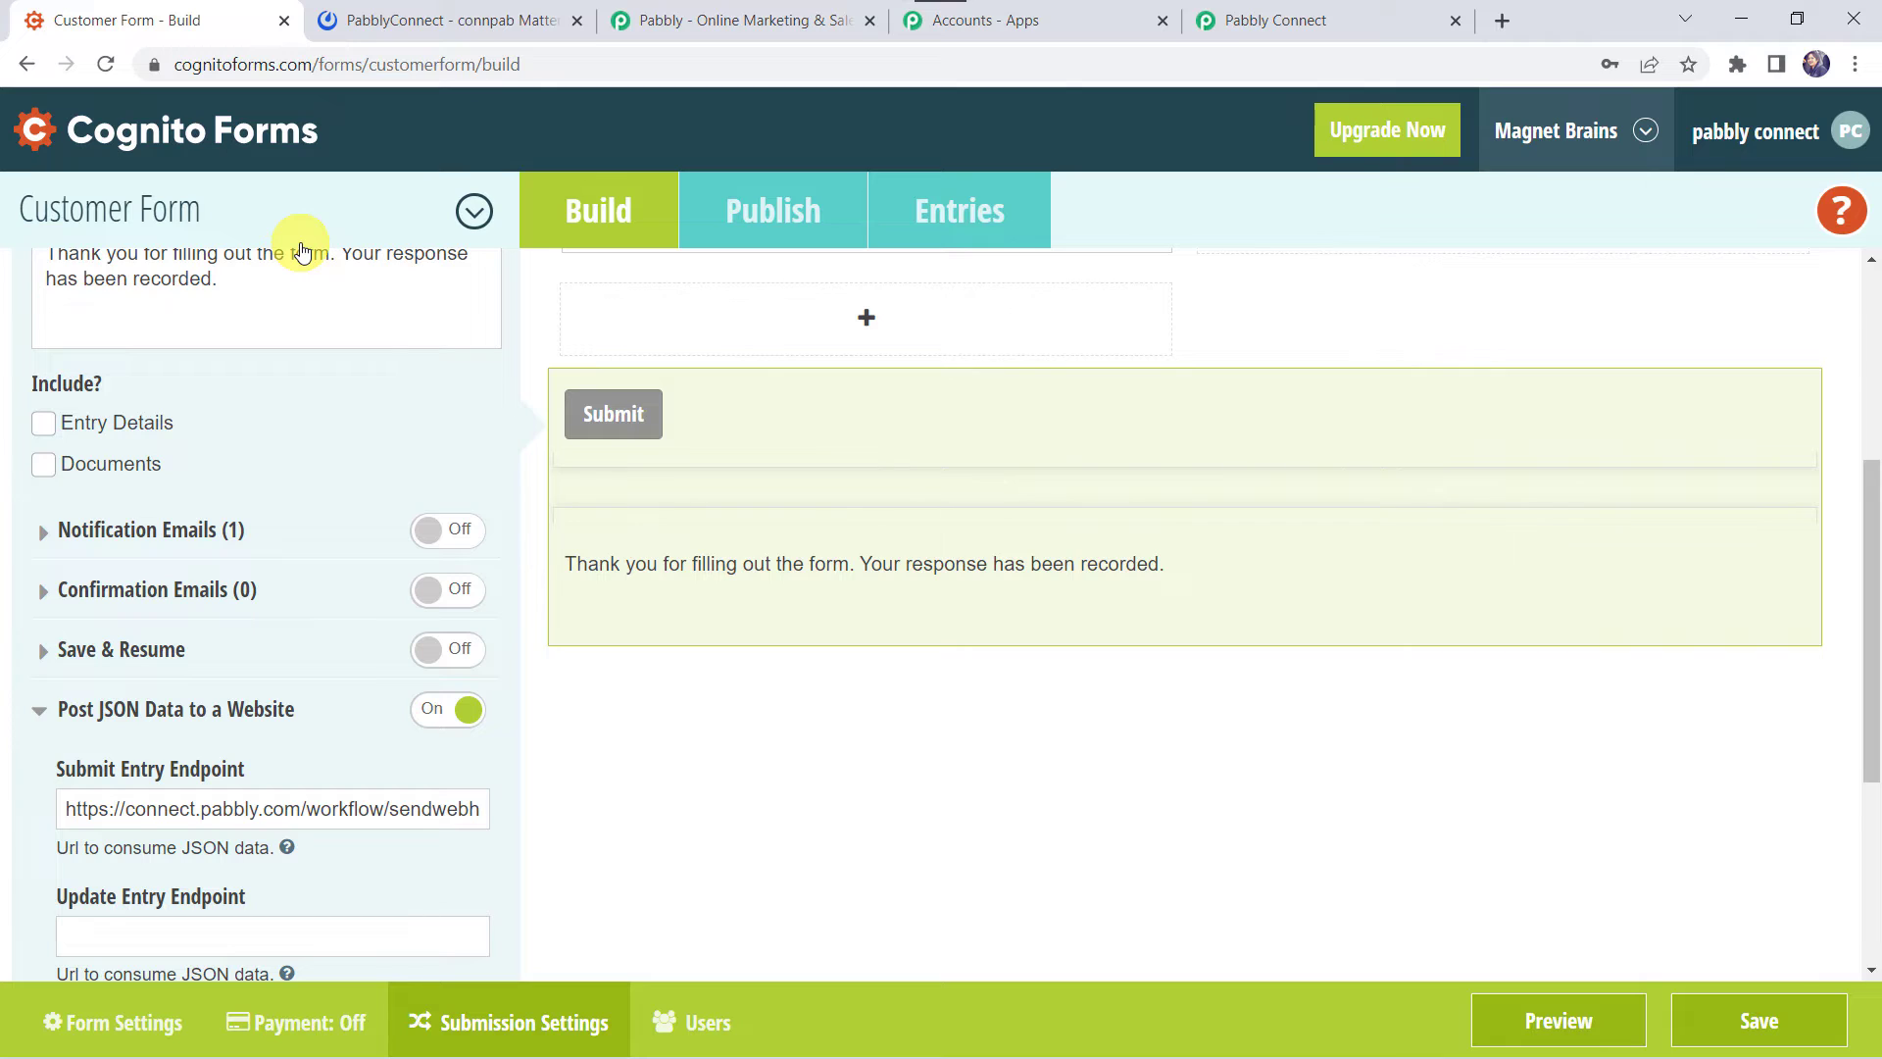
- Open the live Customer Form and submit a test entry with first and last name, email and mobile number
{"action": "left_click", "coordinate": [767, 211]}
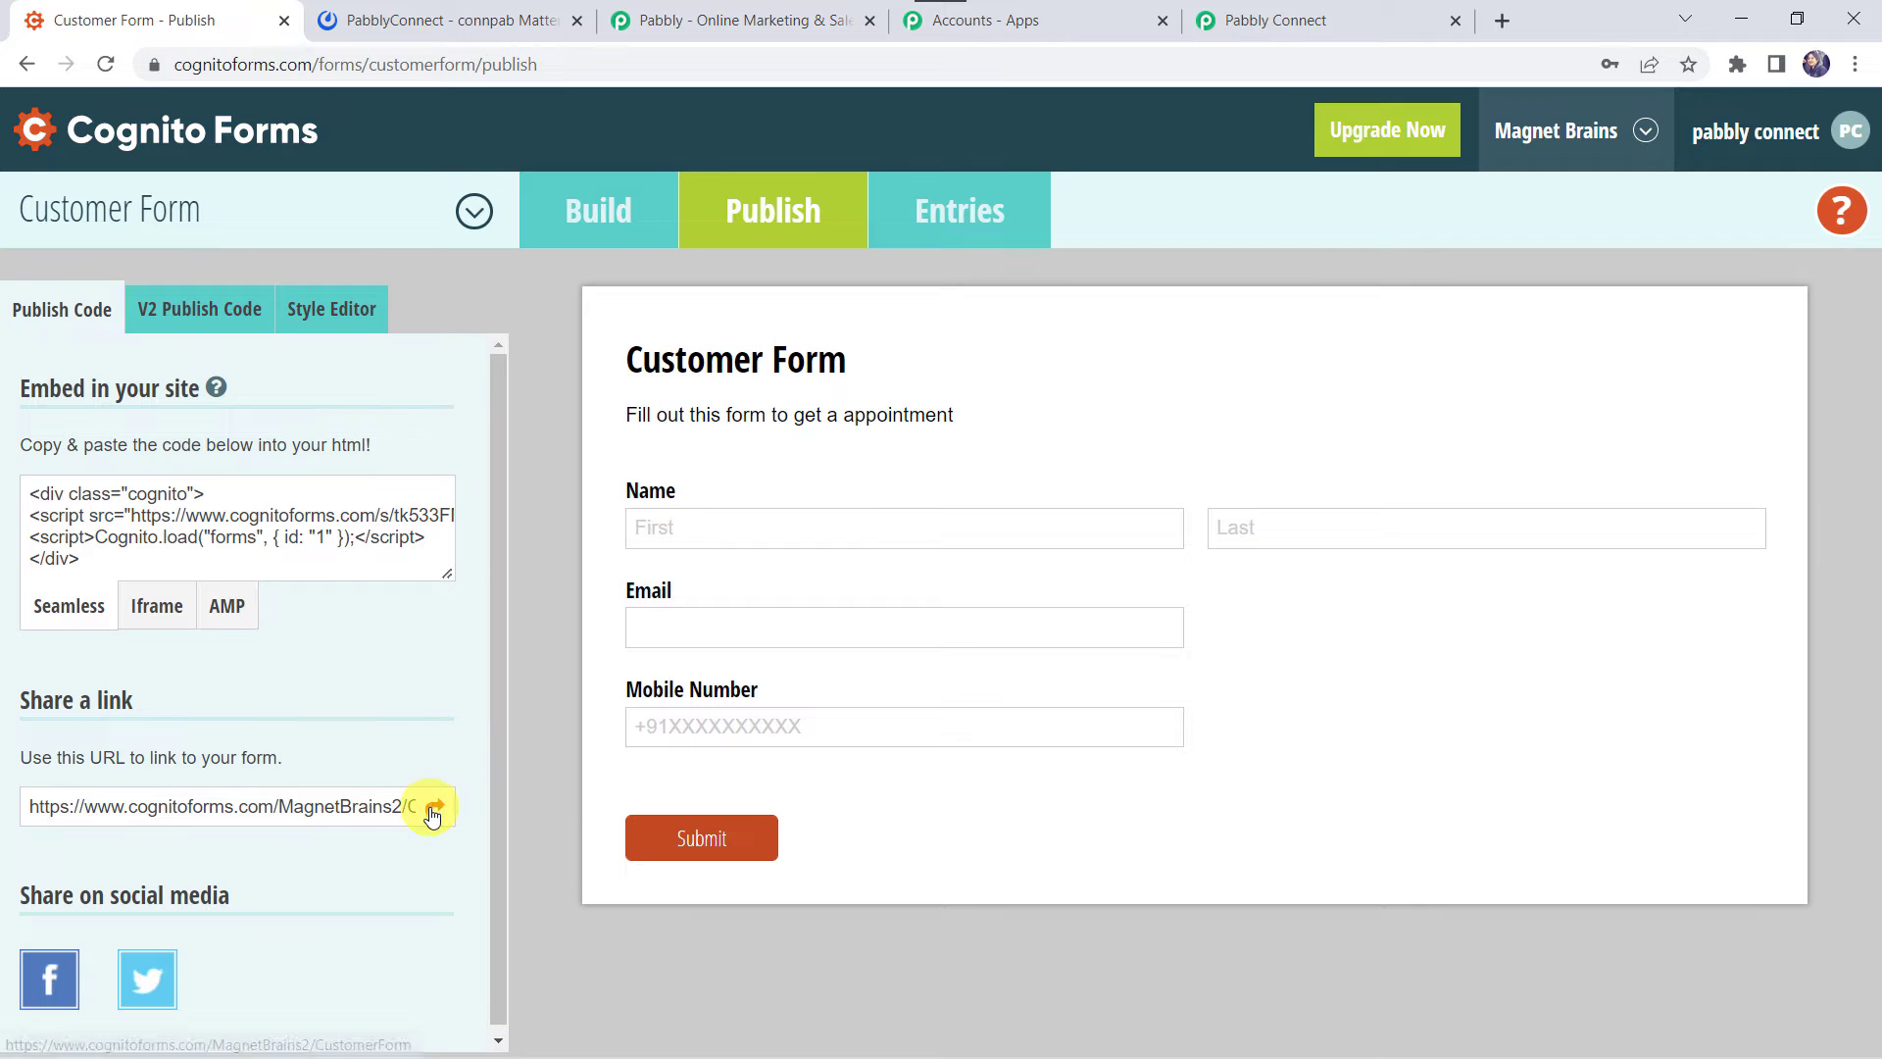
{"action": "left_click", "coordinate": [432, 812]}
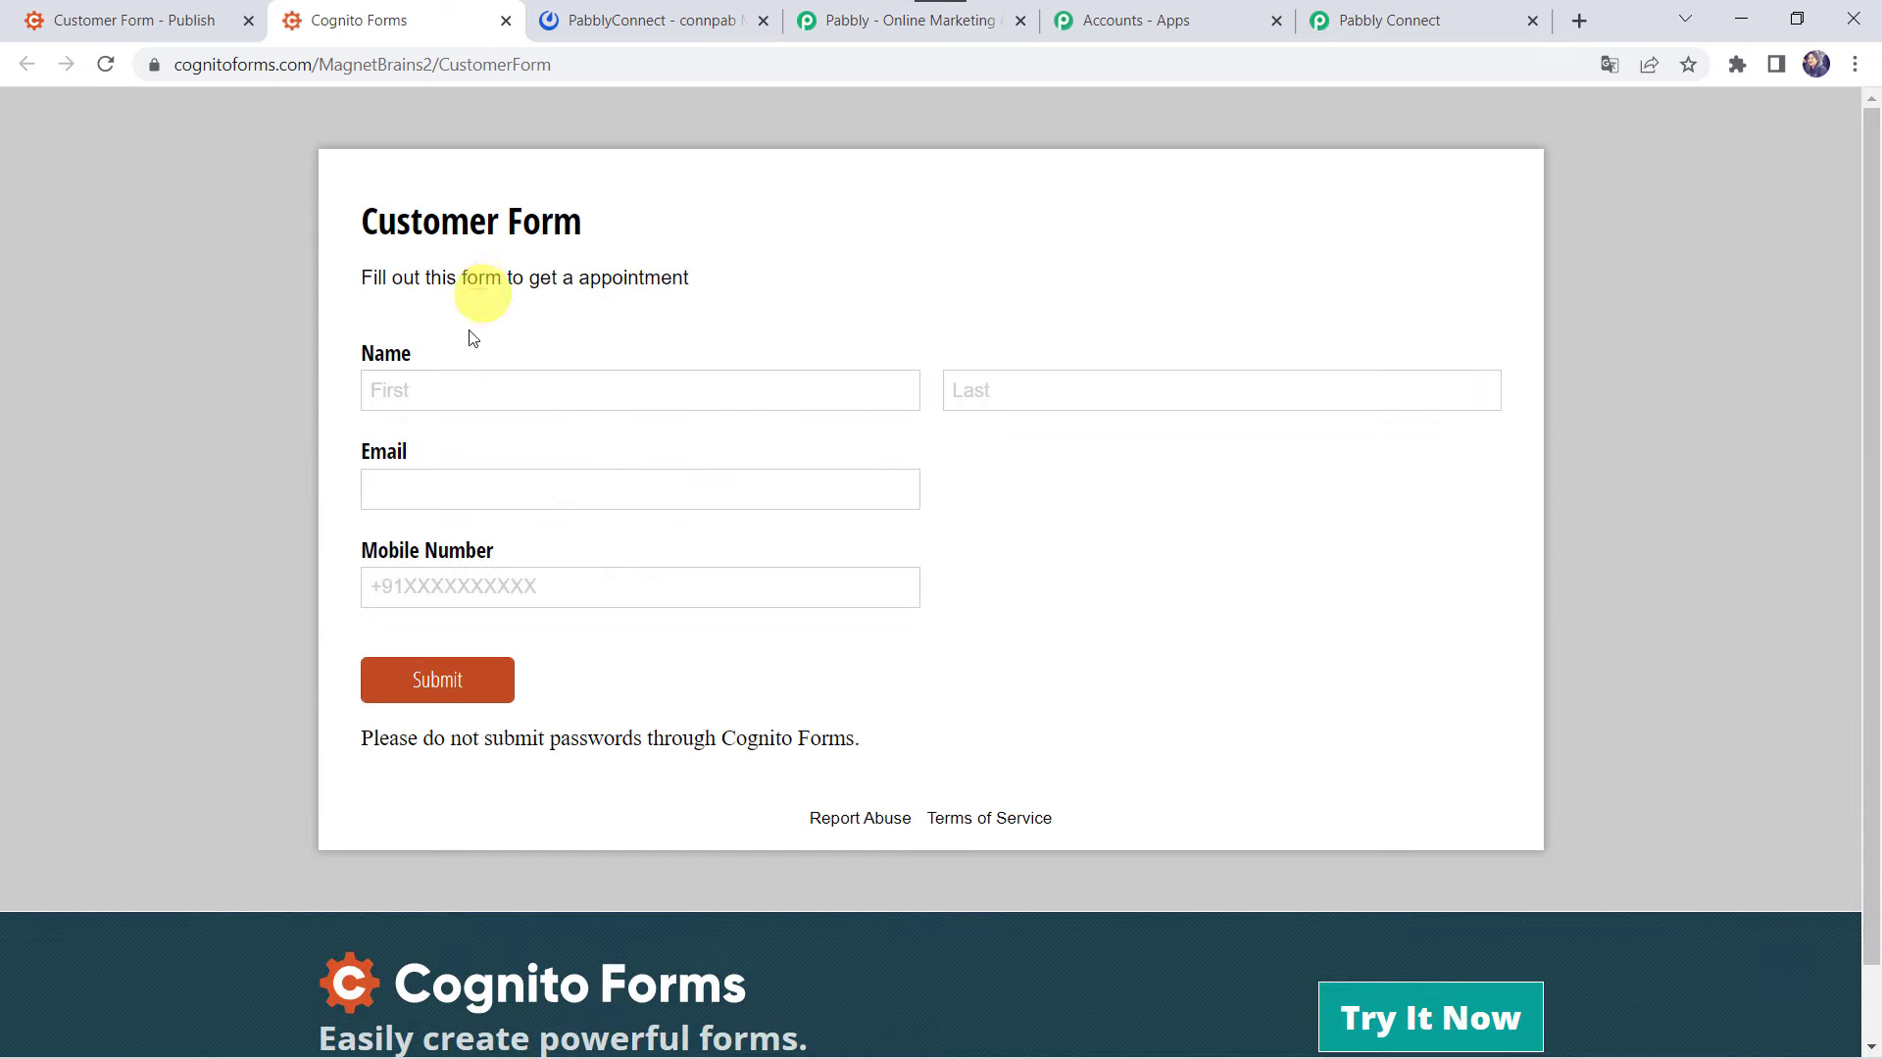
{"action": "left_click", "coordinate": [442, 385]}
{"action": "key", "text": "Tab"}
{"action": "key", "text": "Tab"}
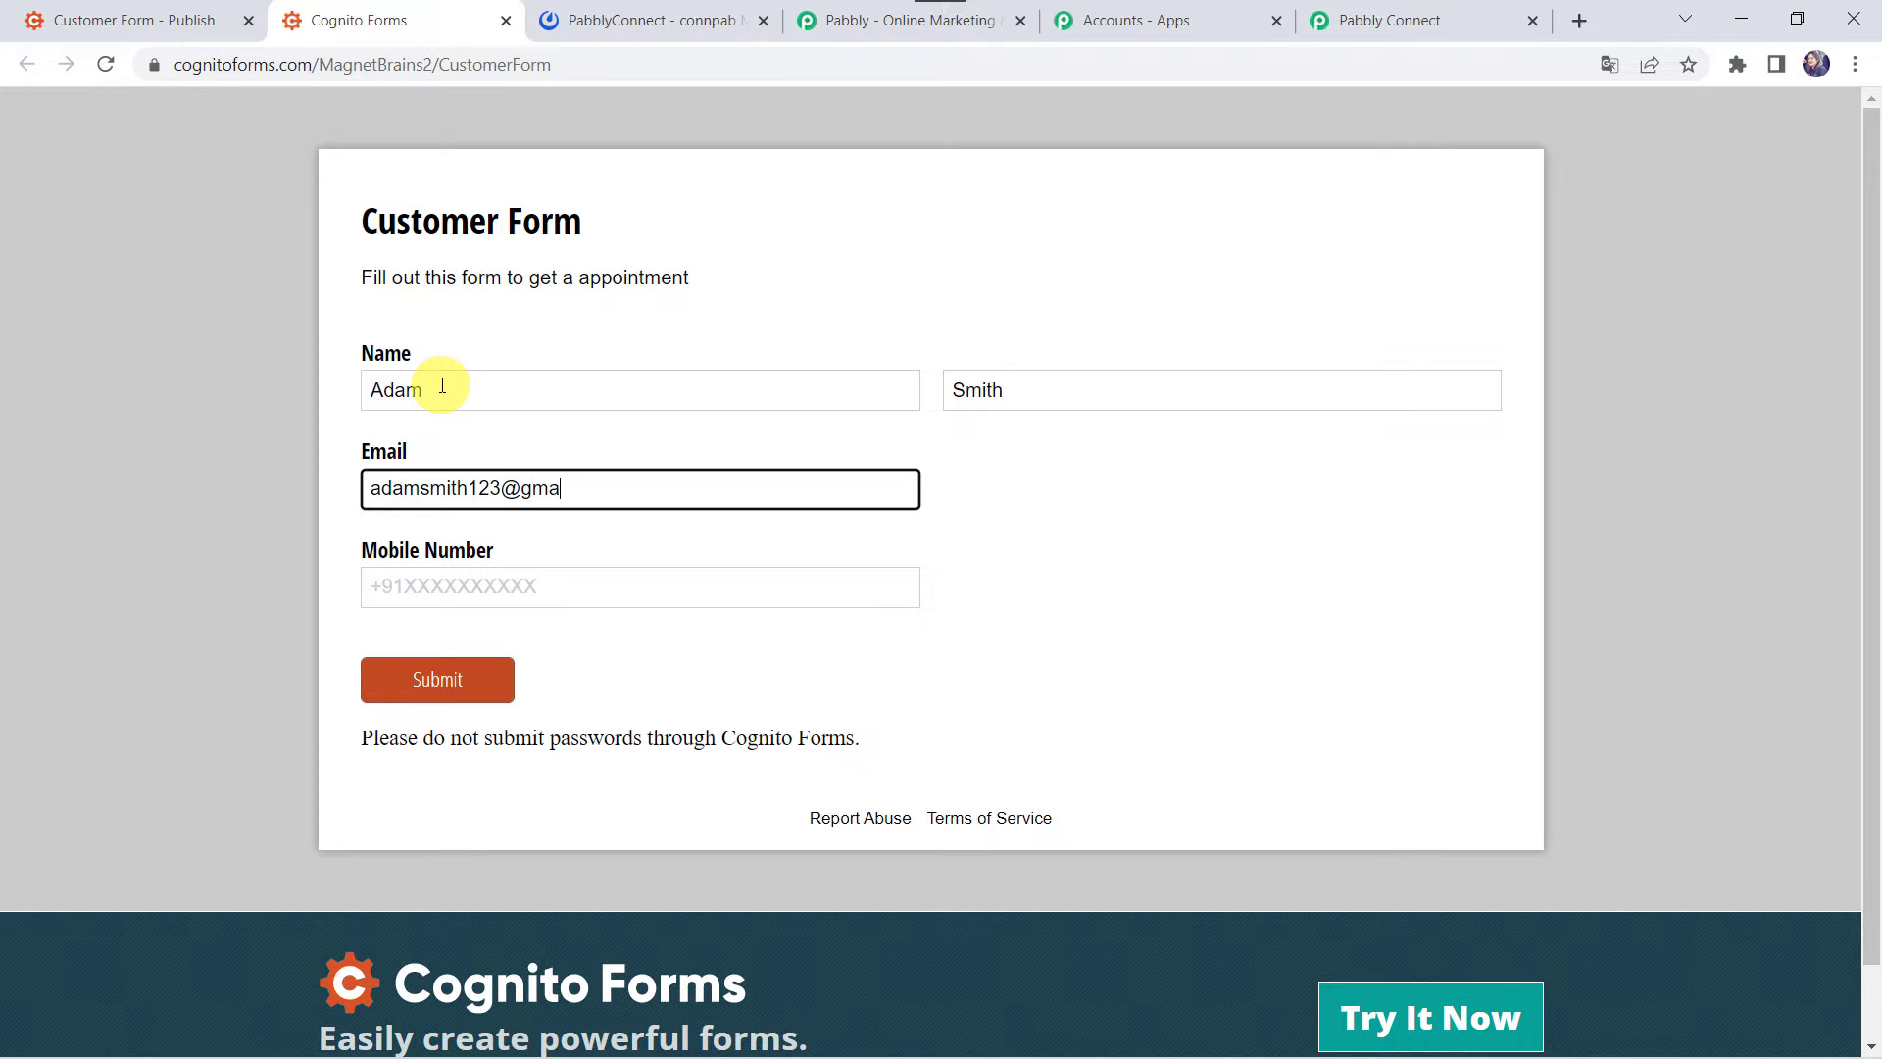
{"action": "key", "text": "Tab"}
{"action": "type", "text": "+"}
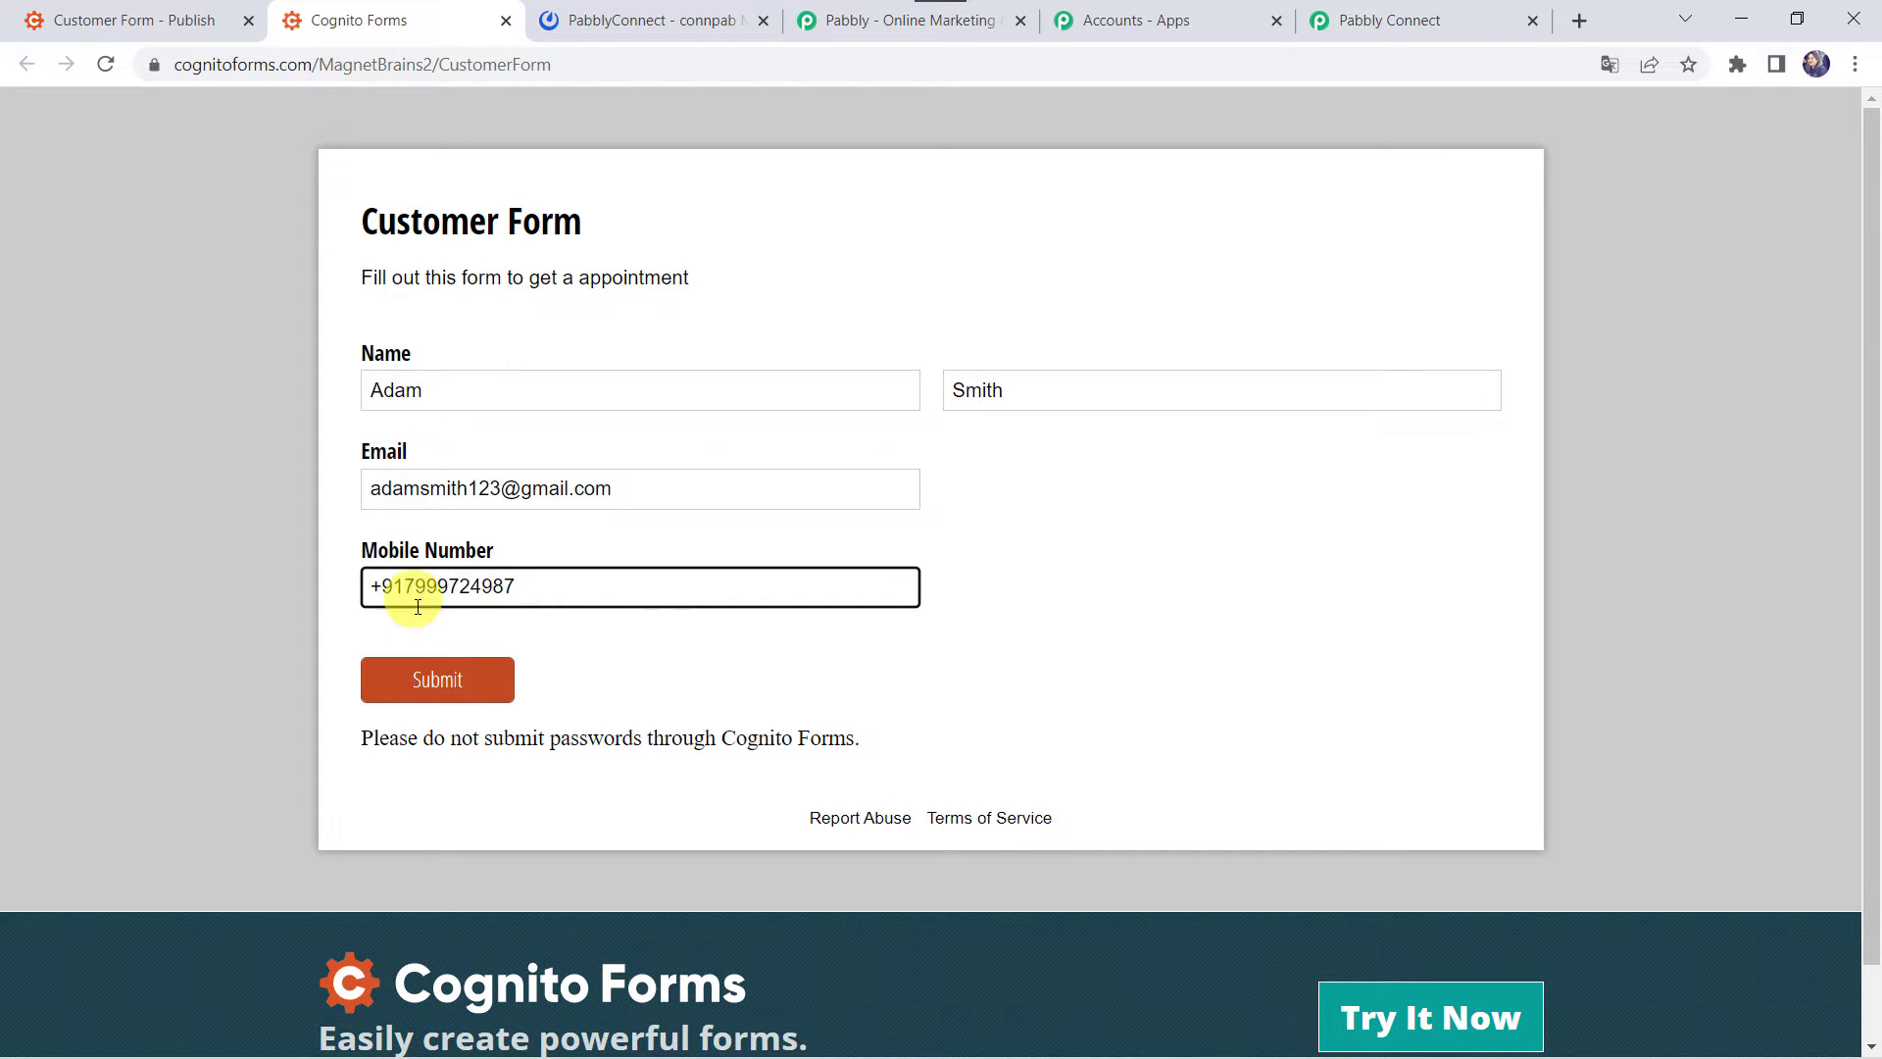
{"action": "left_click", "coordinate": [435, 686]}
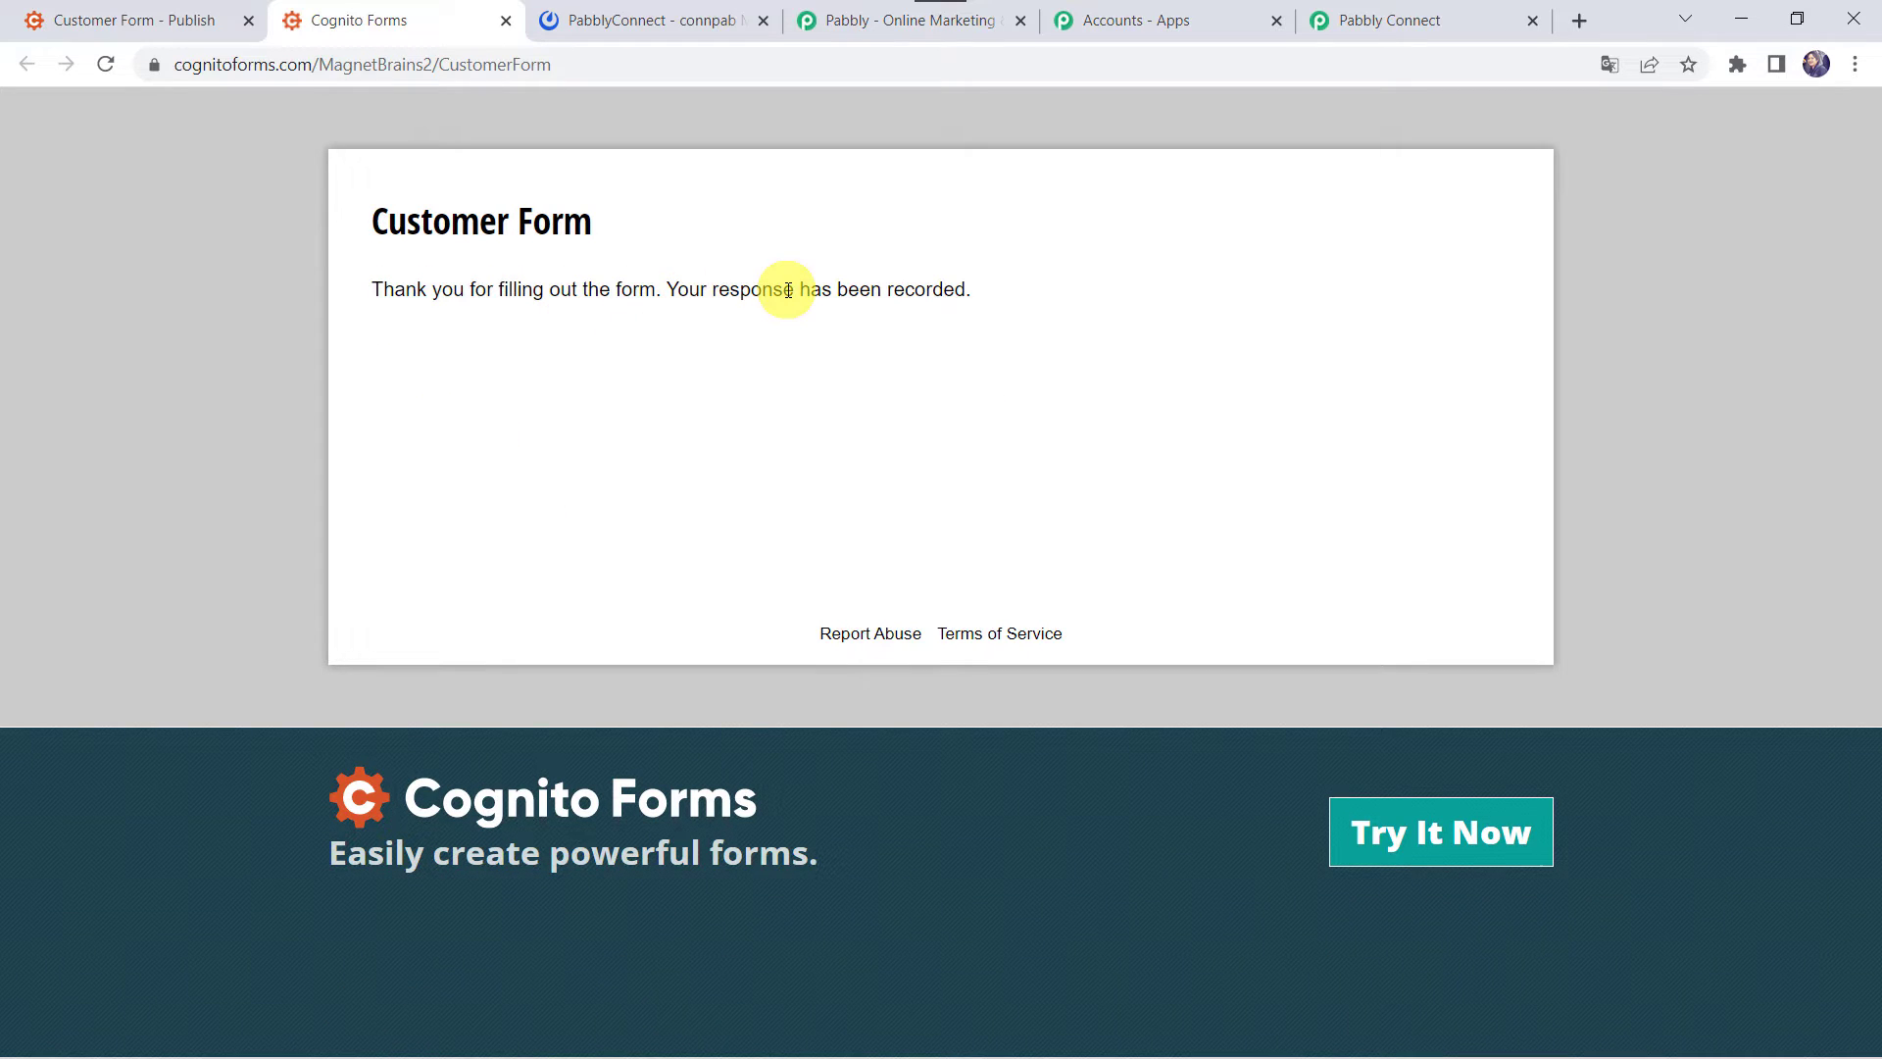
- Review the captured entry's name, email and mobile values down to the empty action step
{"action": "left_click", "coordinate": [1416, 25]}
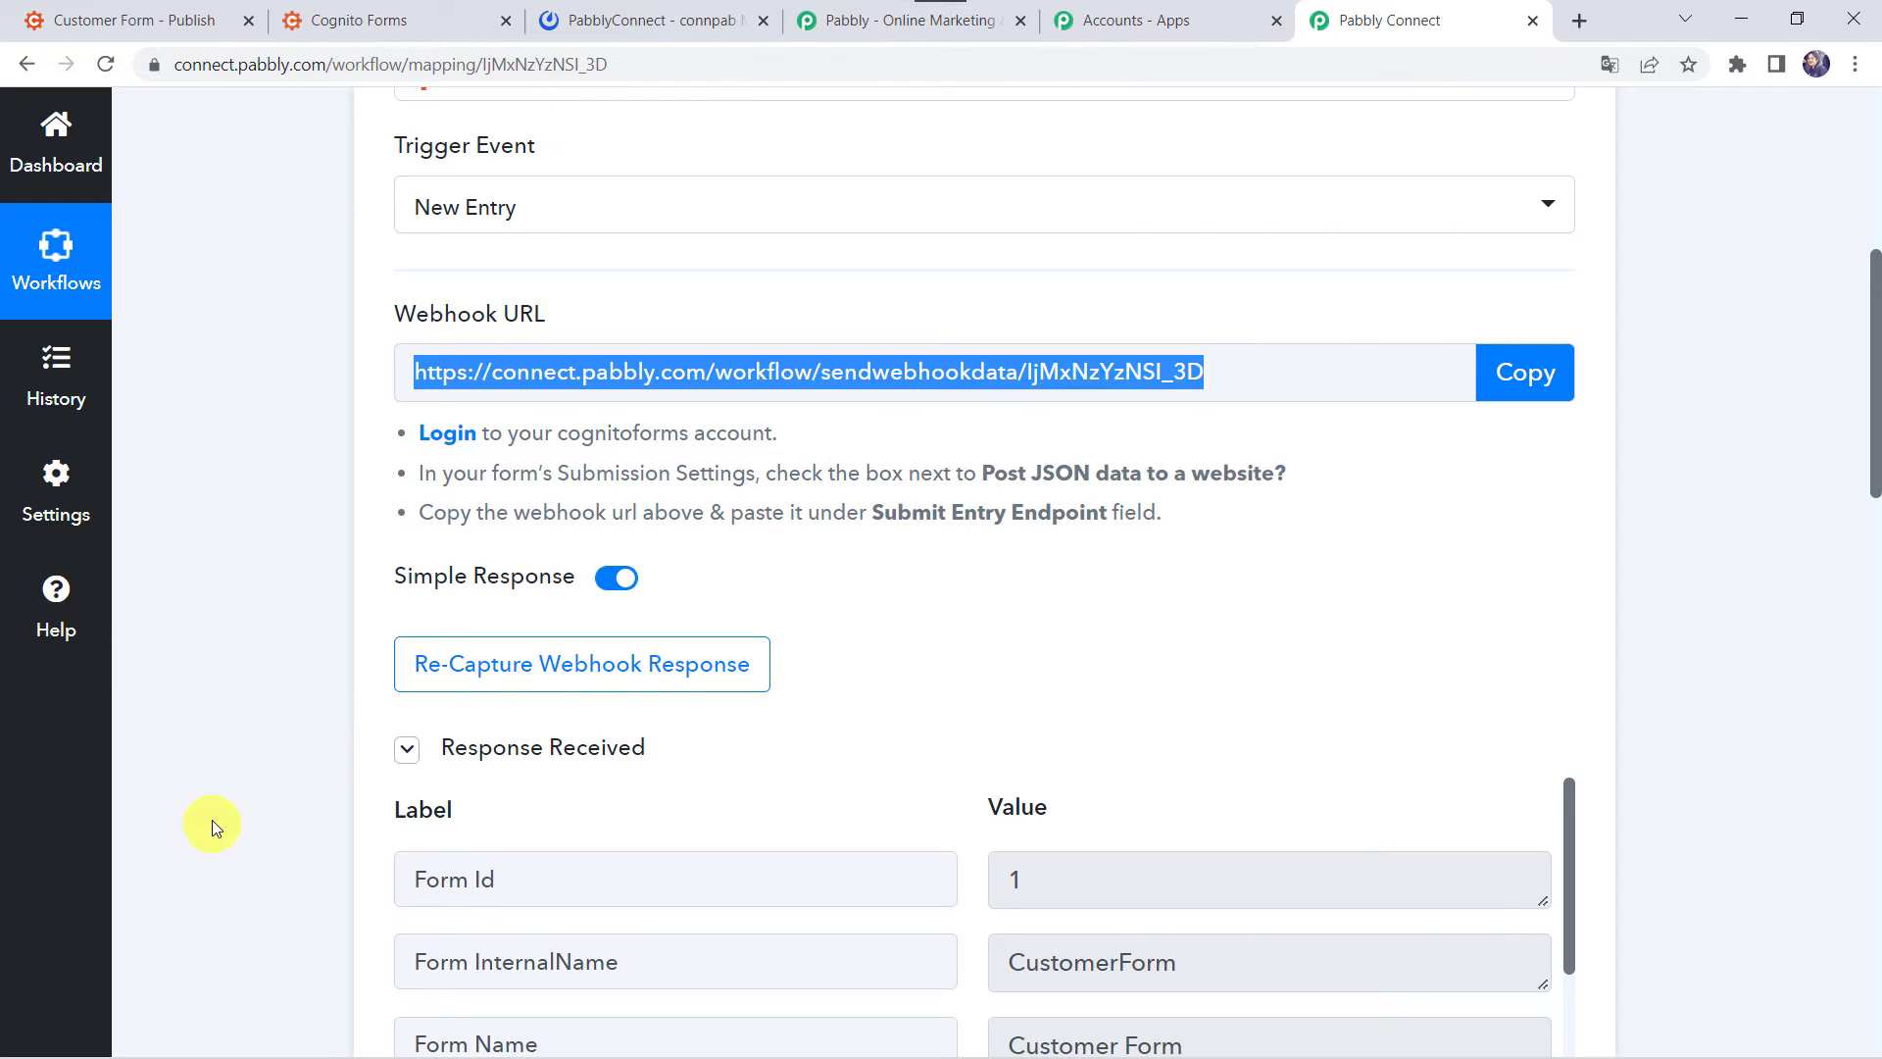
{"action": "scroll", "coordinate": [223, 845], "scroll_direction": "down", "scroll_amount": 6}
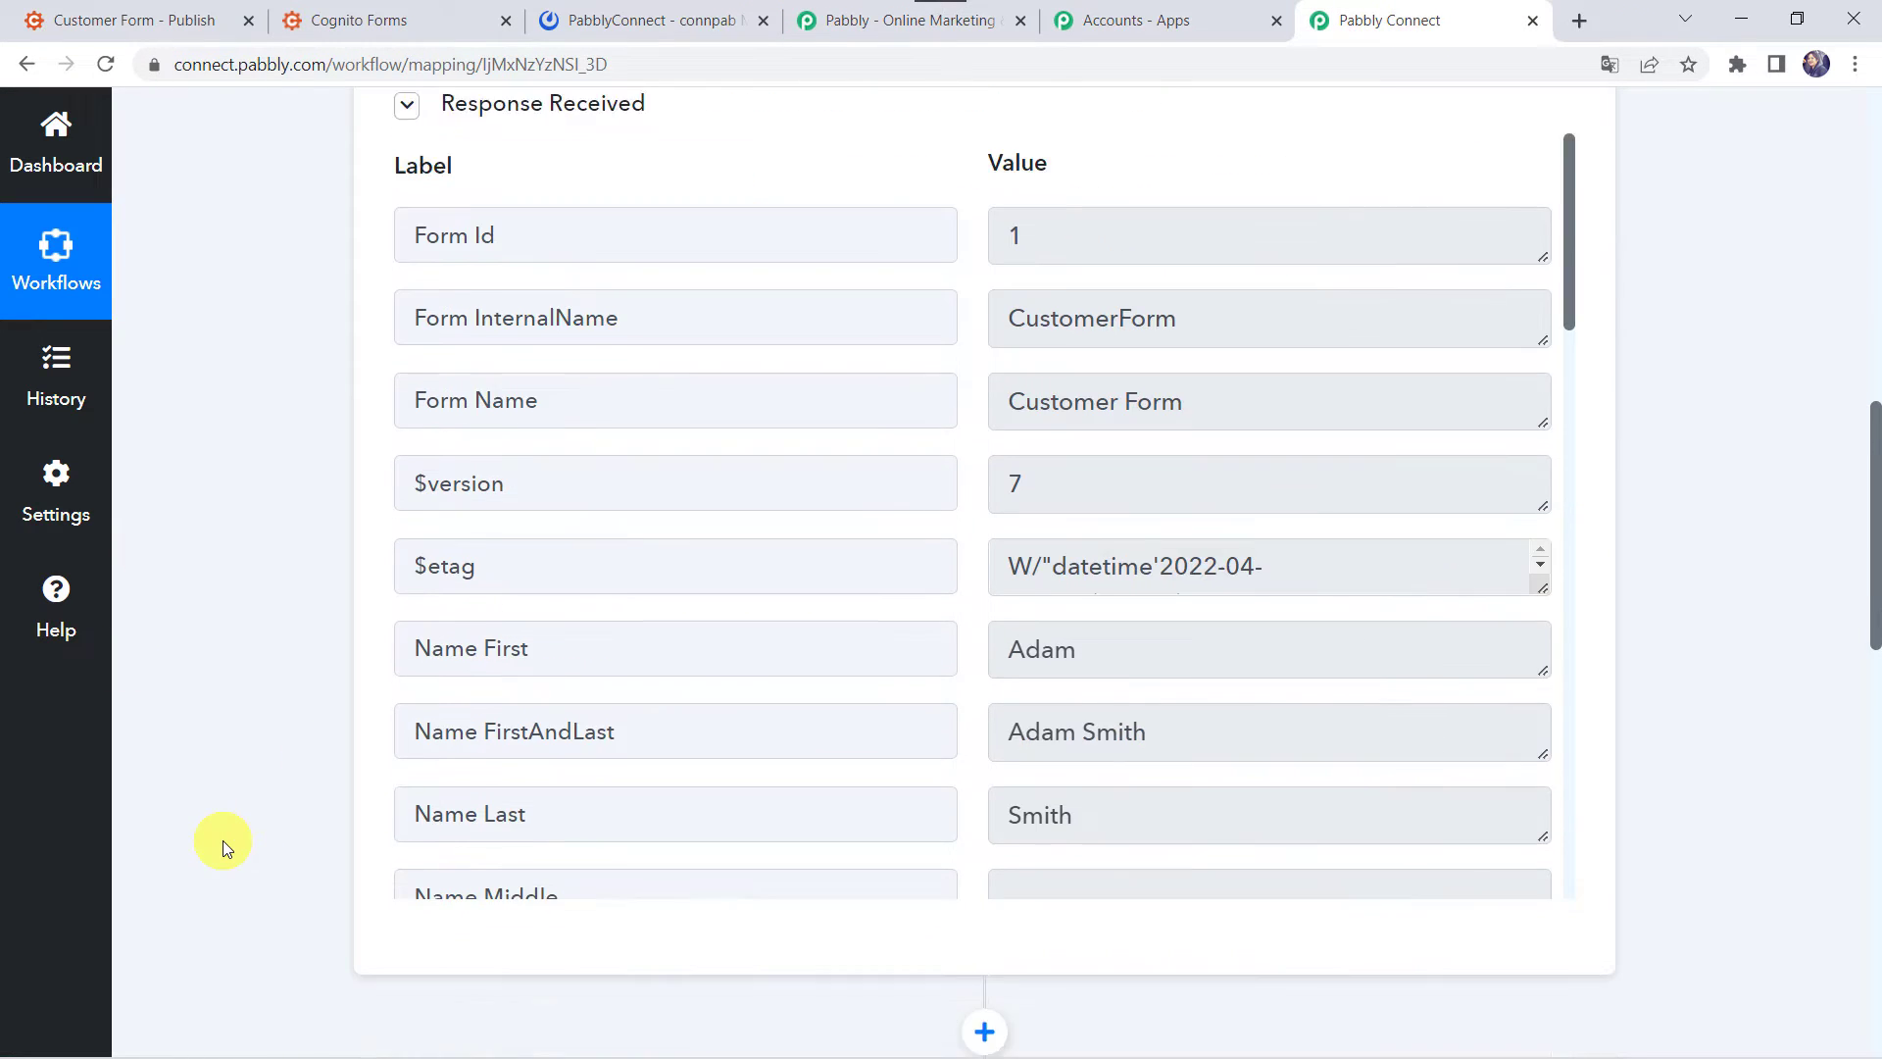
{"action": "scroll", "coordinate": [225, 845], "scroll_direction": "down", "scroll_amount": 1}
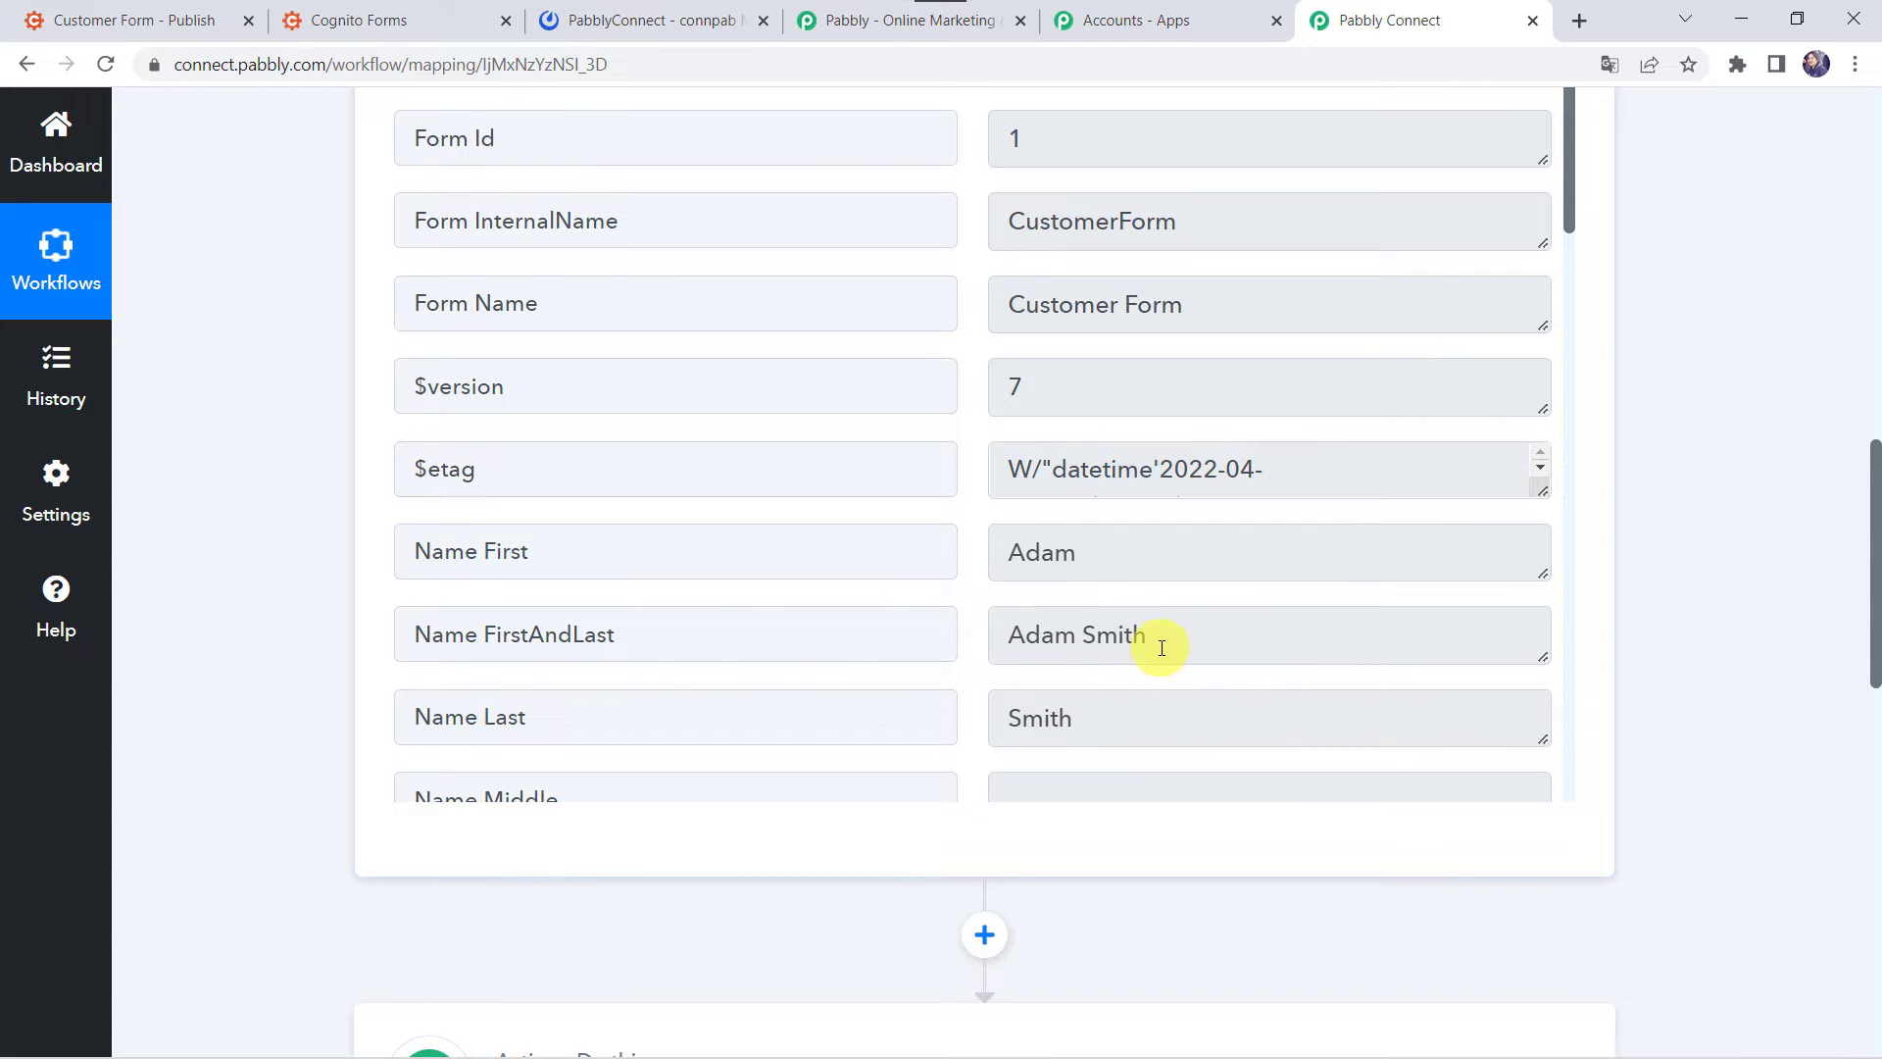
{"action": "scroll", "coordinate": [1045, 638], "scroll_direction": "down", "scroll_amount": 5}
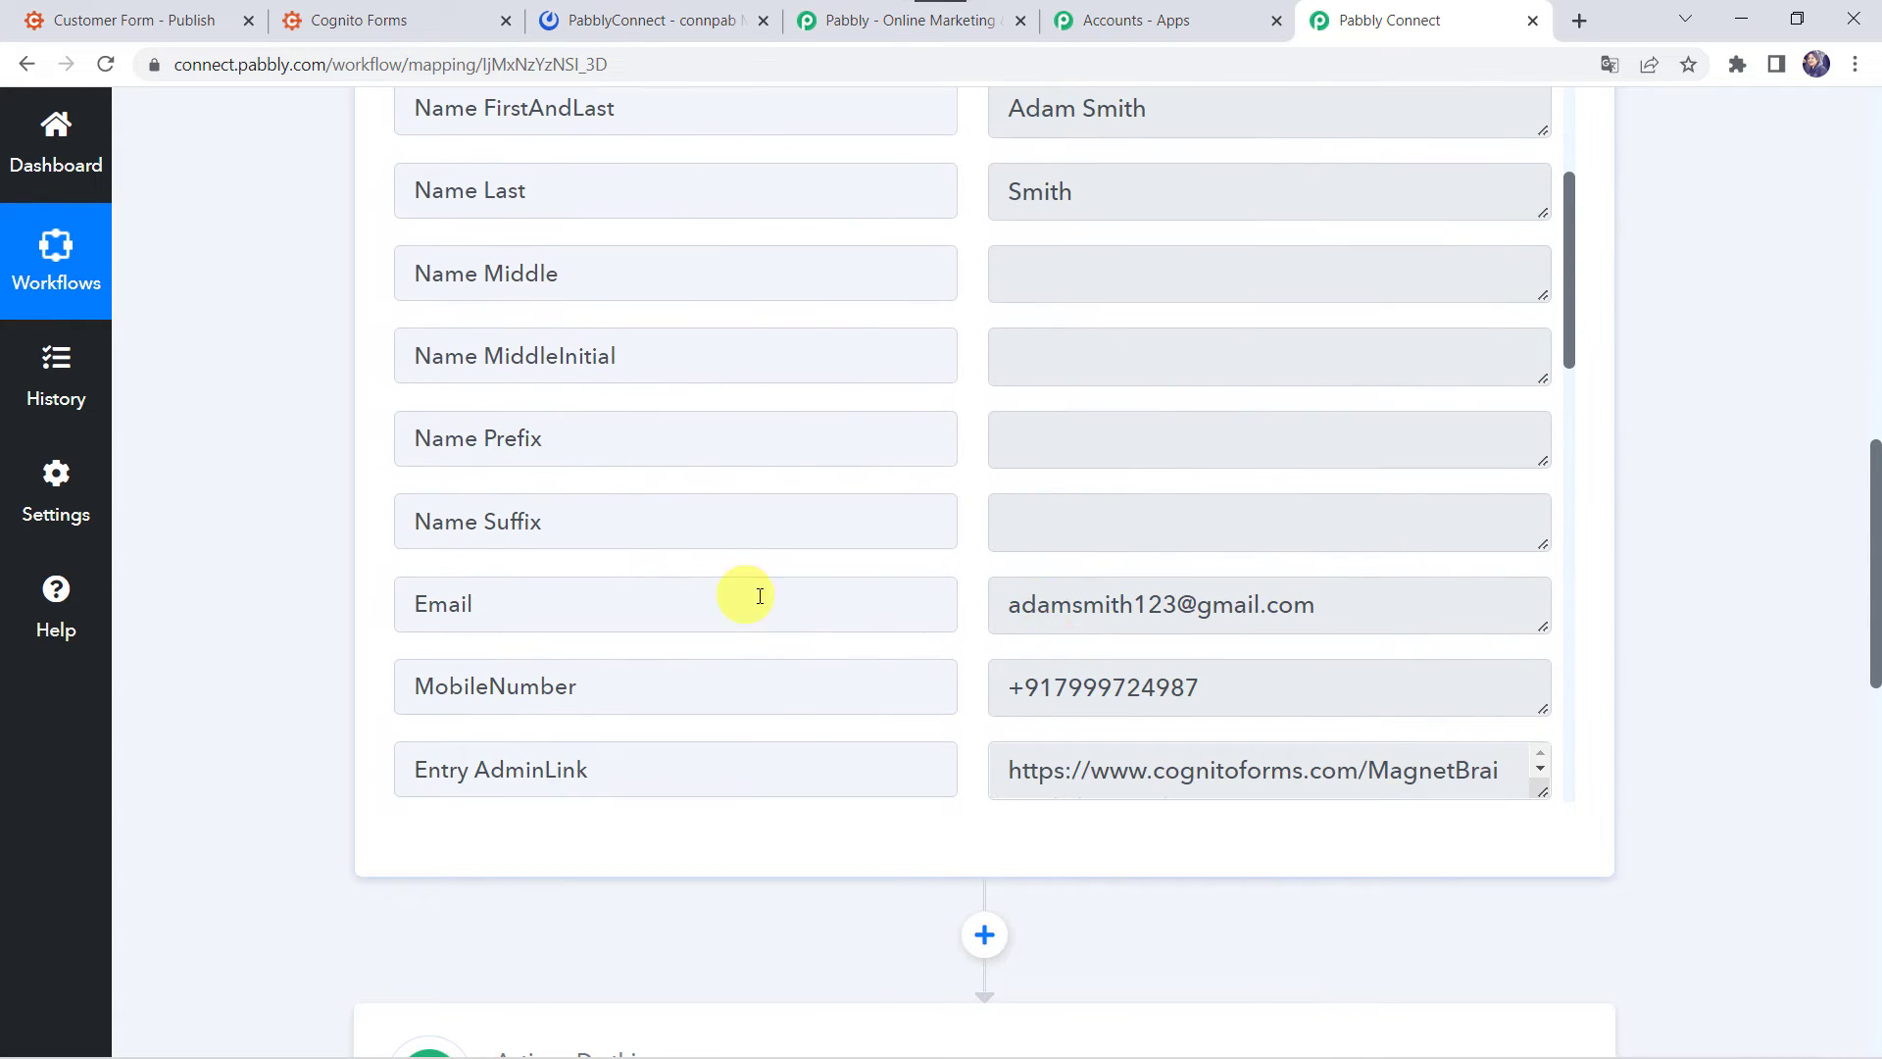
{"action": "scroll", "coordinate": [1214, 579], "scroll_direction": "down", "scroll_amount": 2}
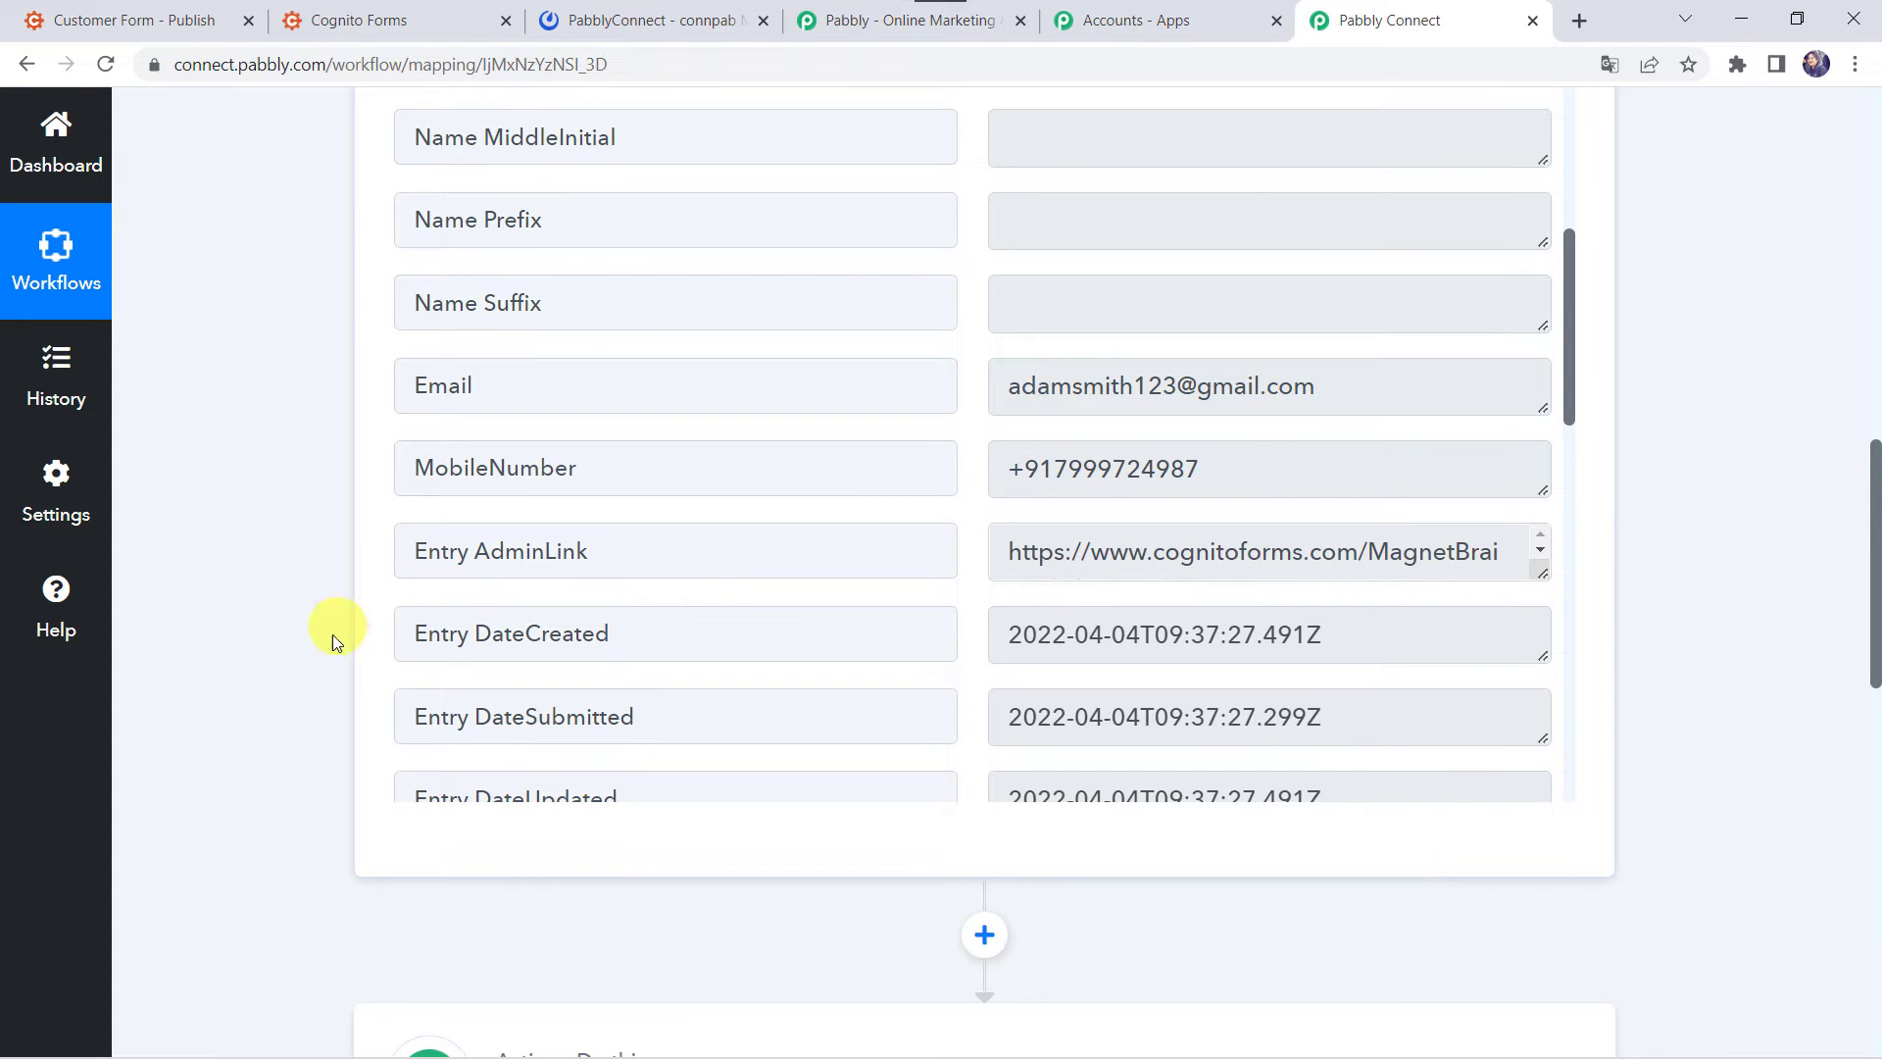
{"action": "scroll", "coordinate": [294, 721], "scroll_direction": "down", "scroll_amount": 6}
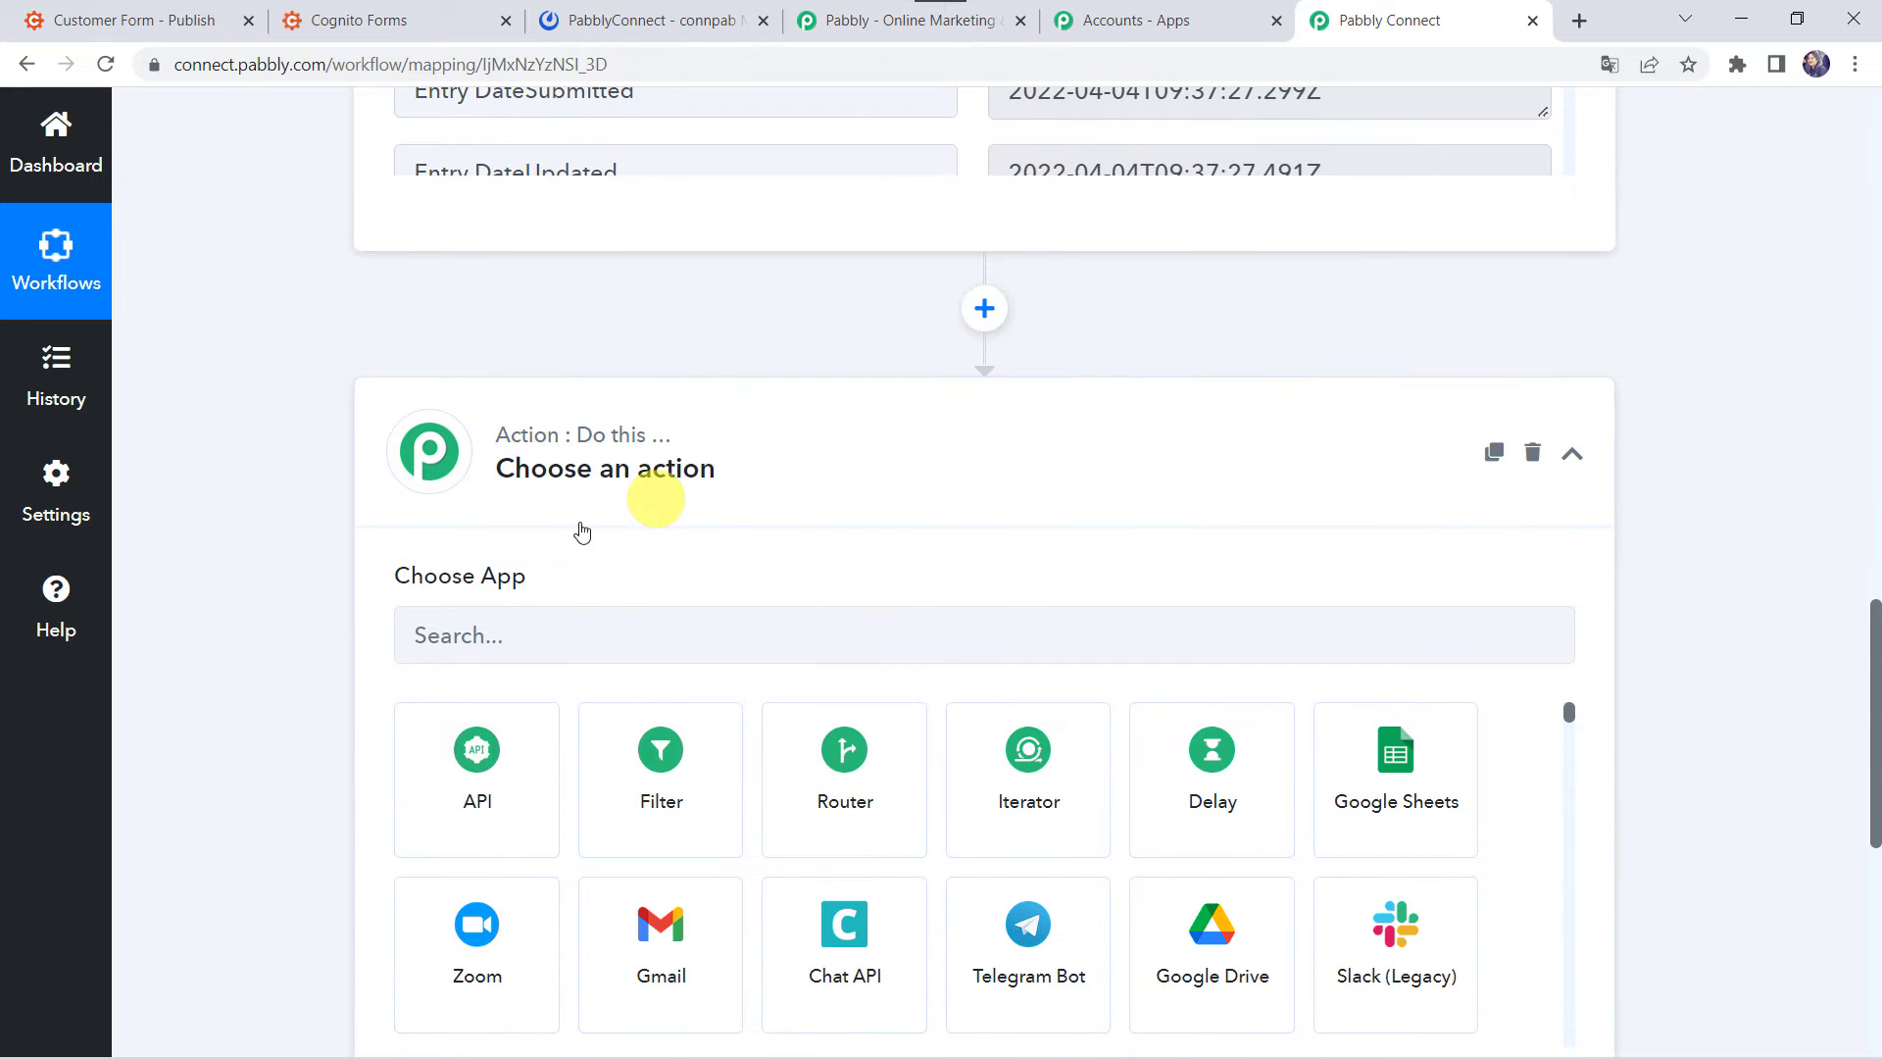
- Set the action to Mattermost's Create a Post event and add a new Mattermost connection
{"action": "left_click", "coordinate": [443, 635]}
{"action": "type", "text": "Matte"}
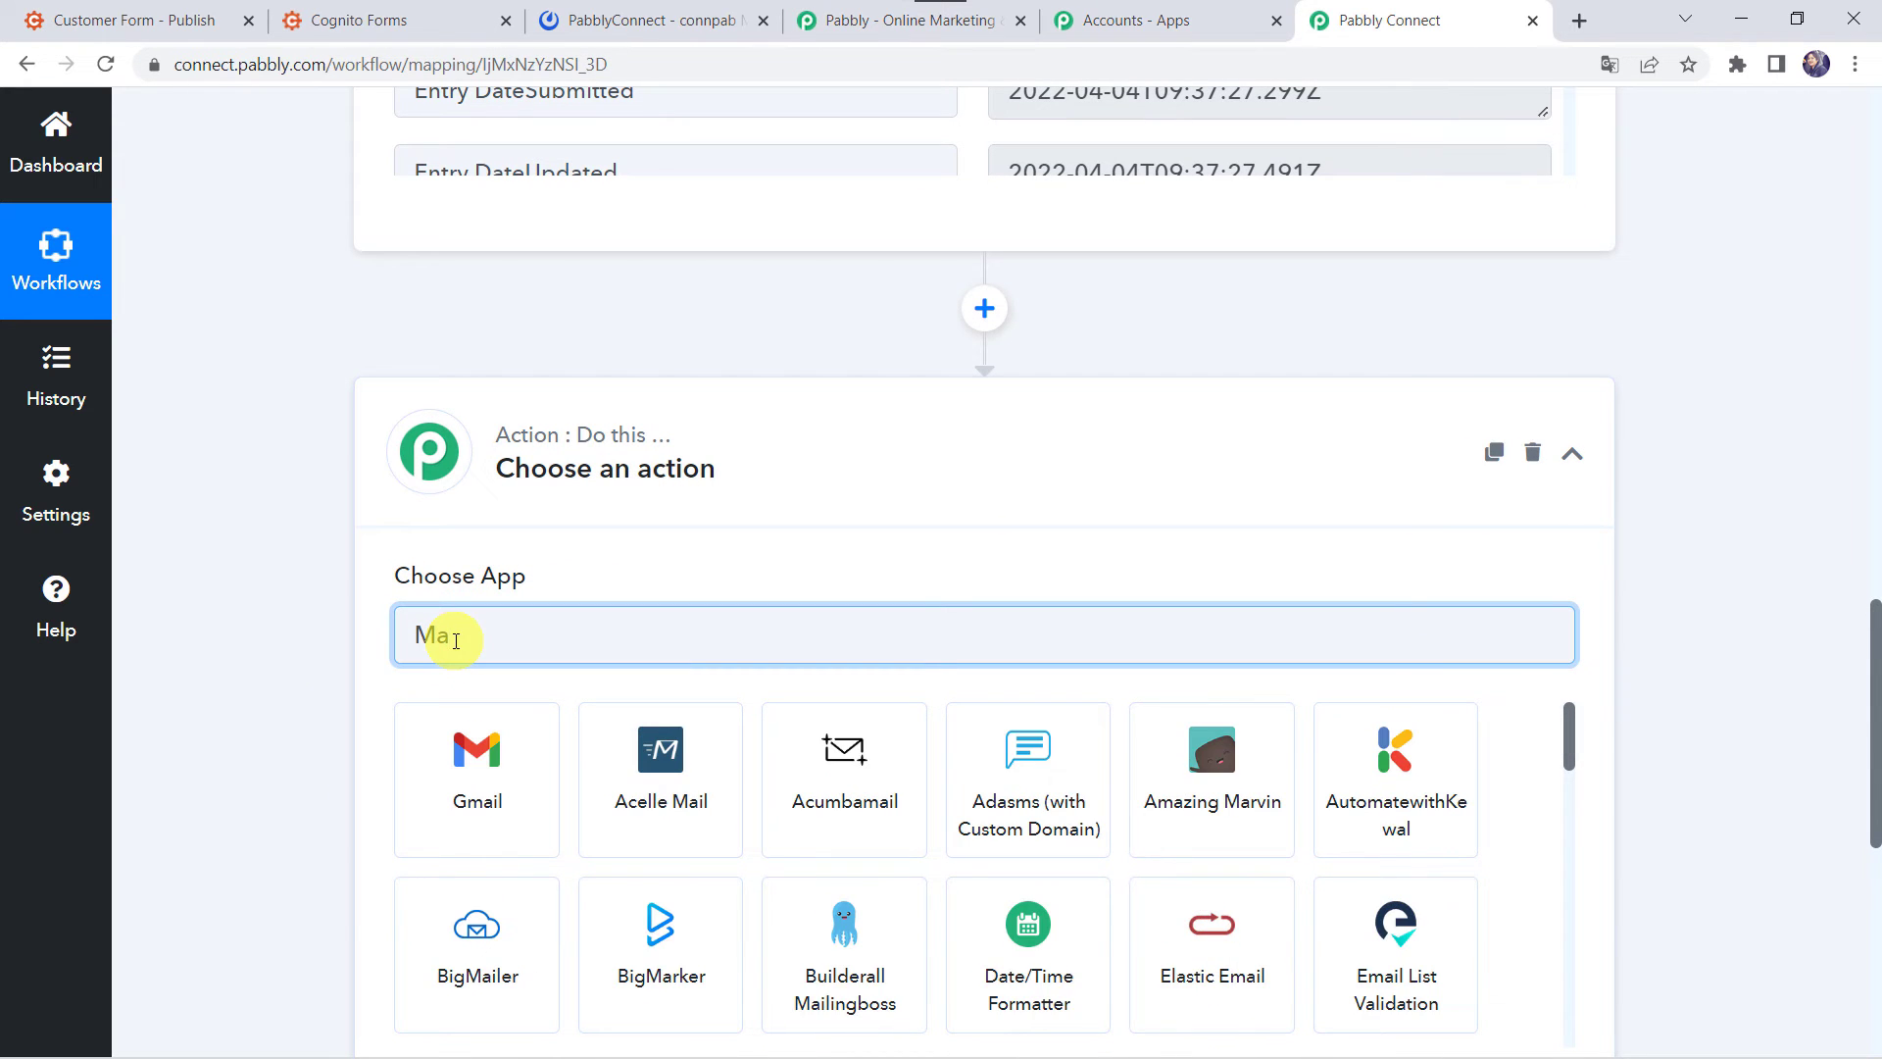
{"action": "left_click", "coordinate": [601, 768]}
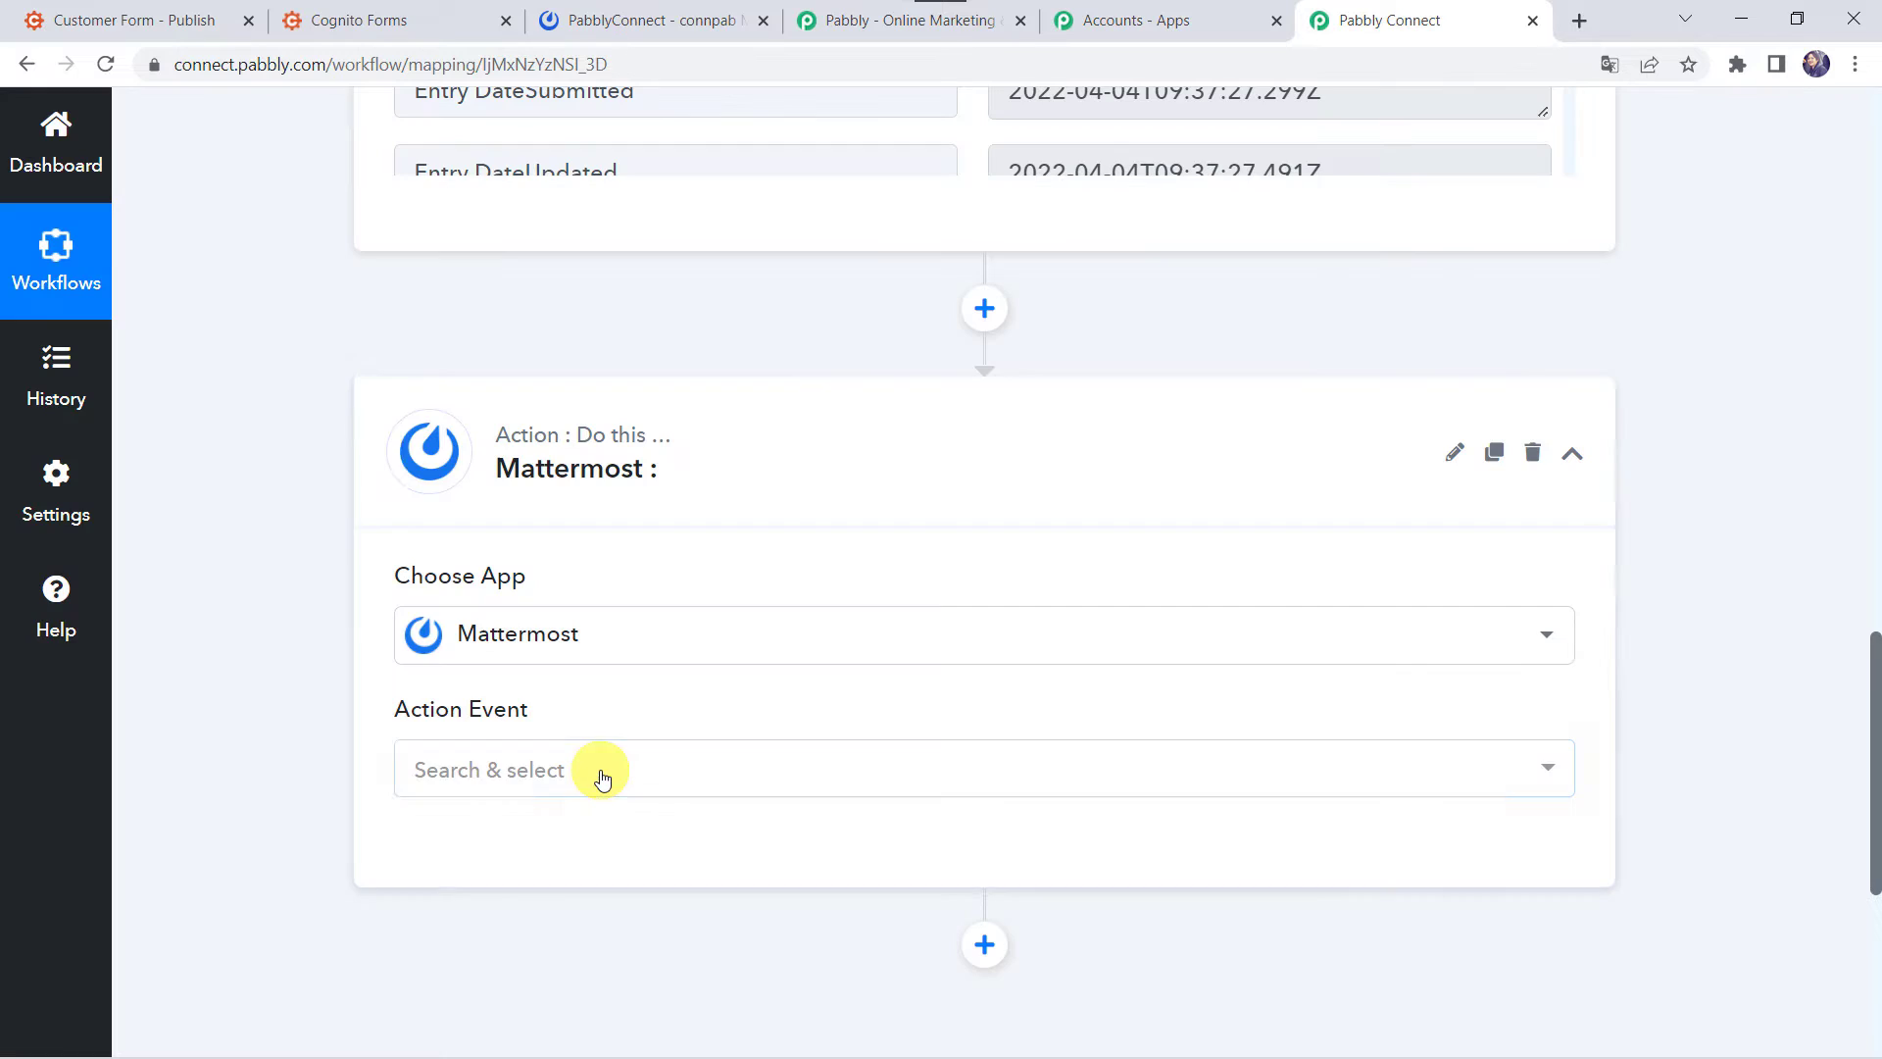
{"action": "left_click", "coordinate": [473, 770]}
{"action": "left_click", "coordinate": [534, 294]}
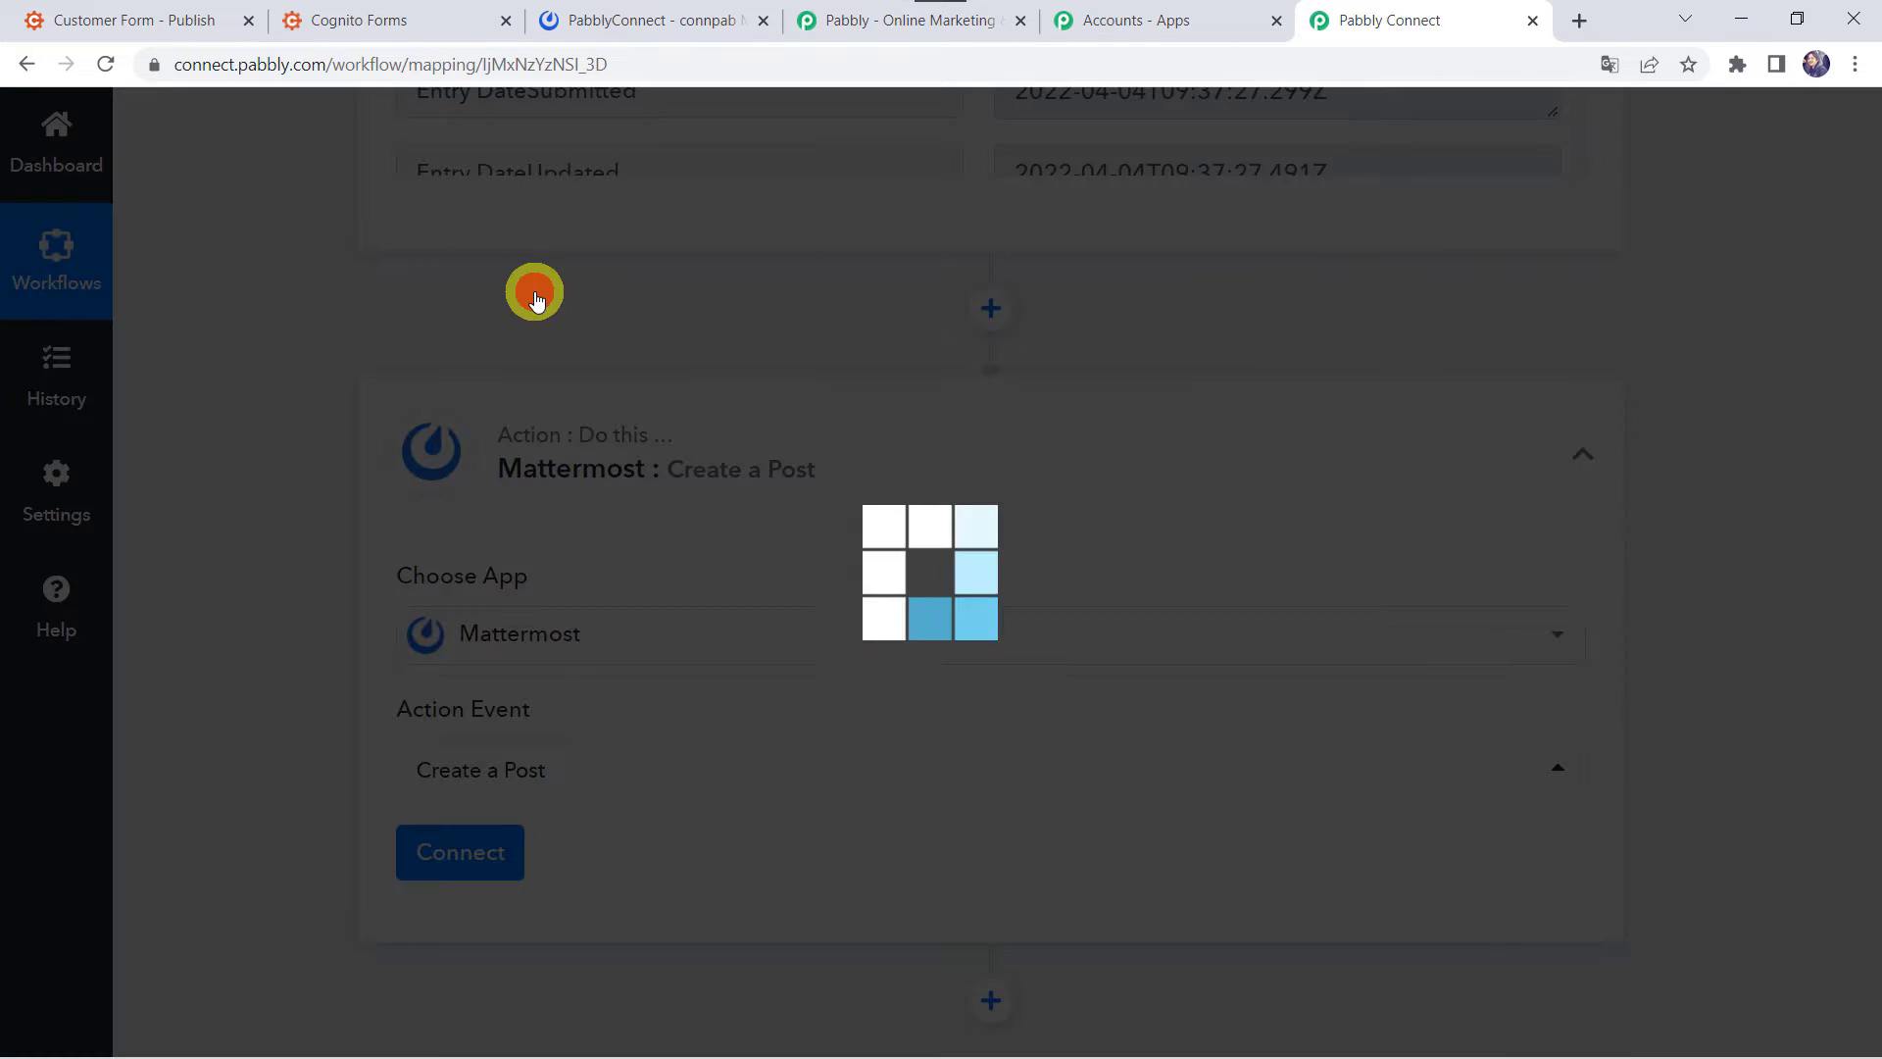
{"action": "left_click", "coordinate": [446, 856]}
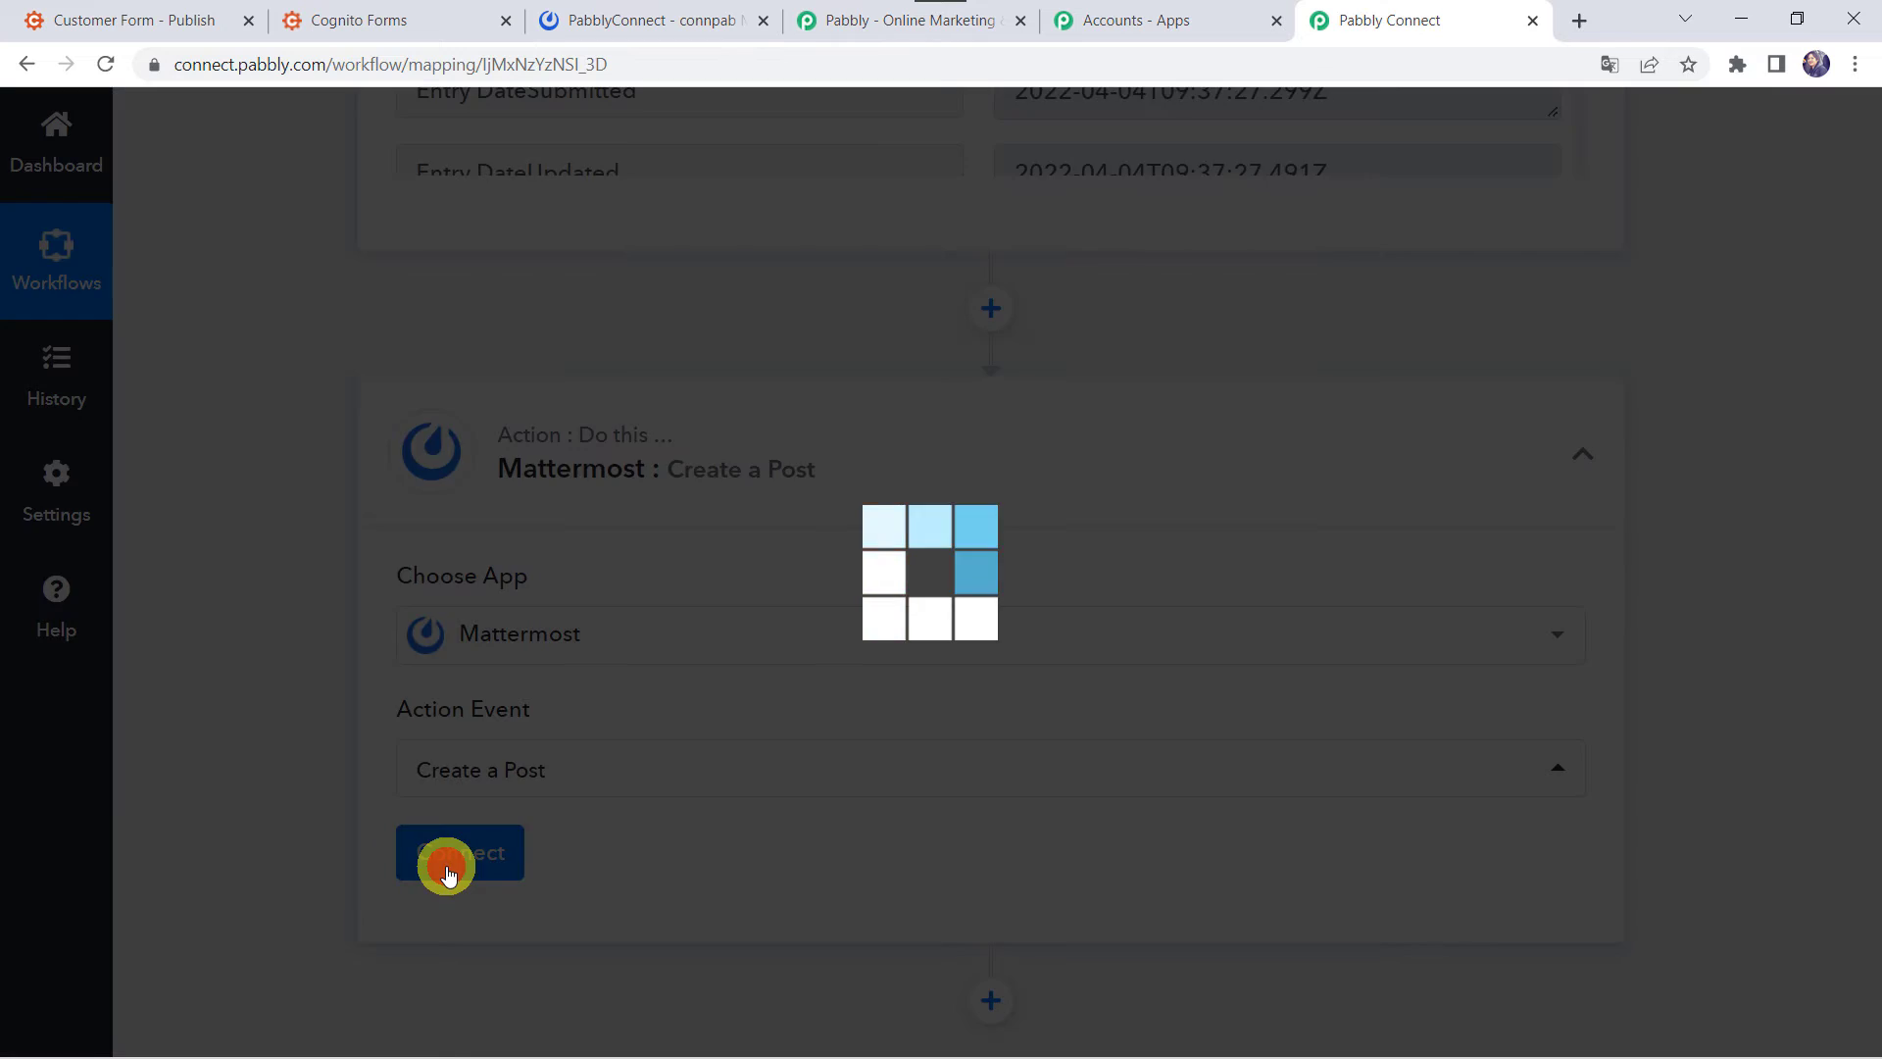
{"action": "left_click", "coordinate": [992, 417]}
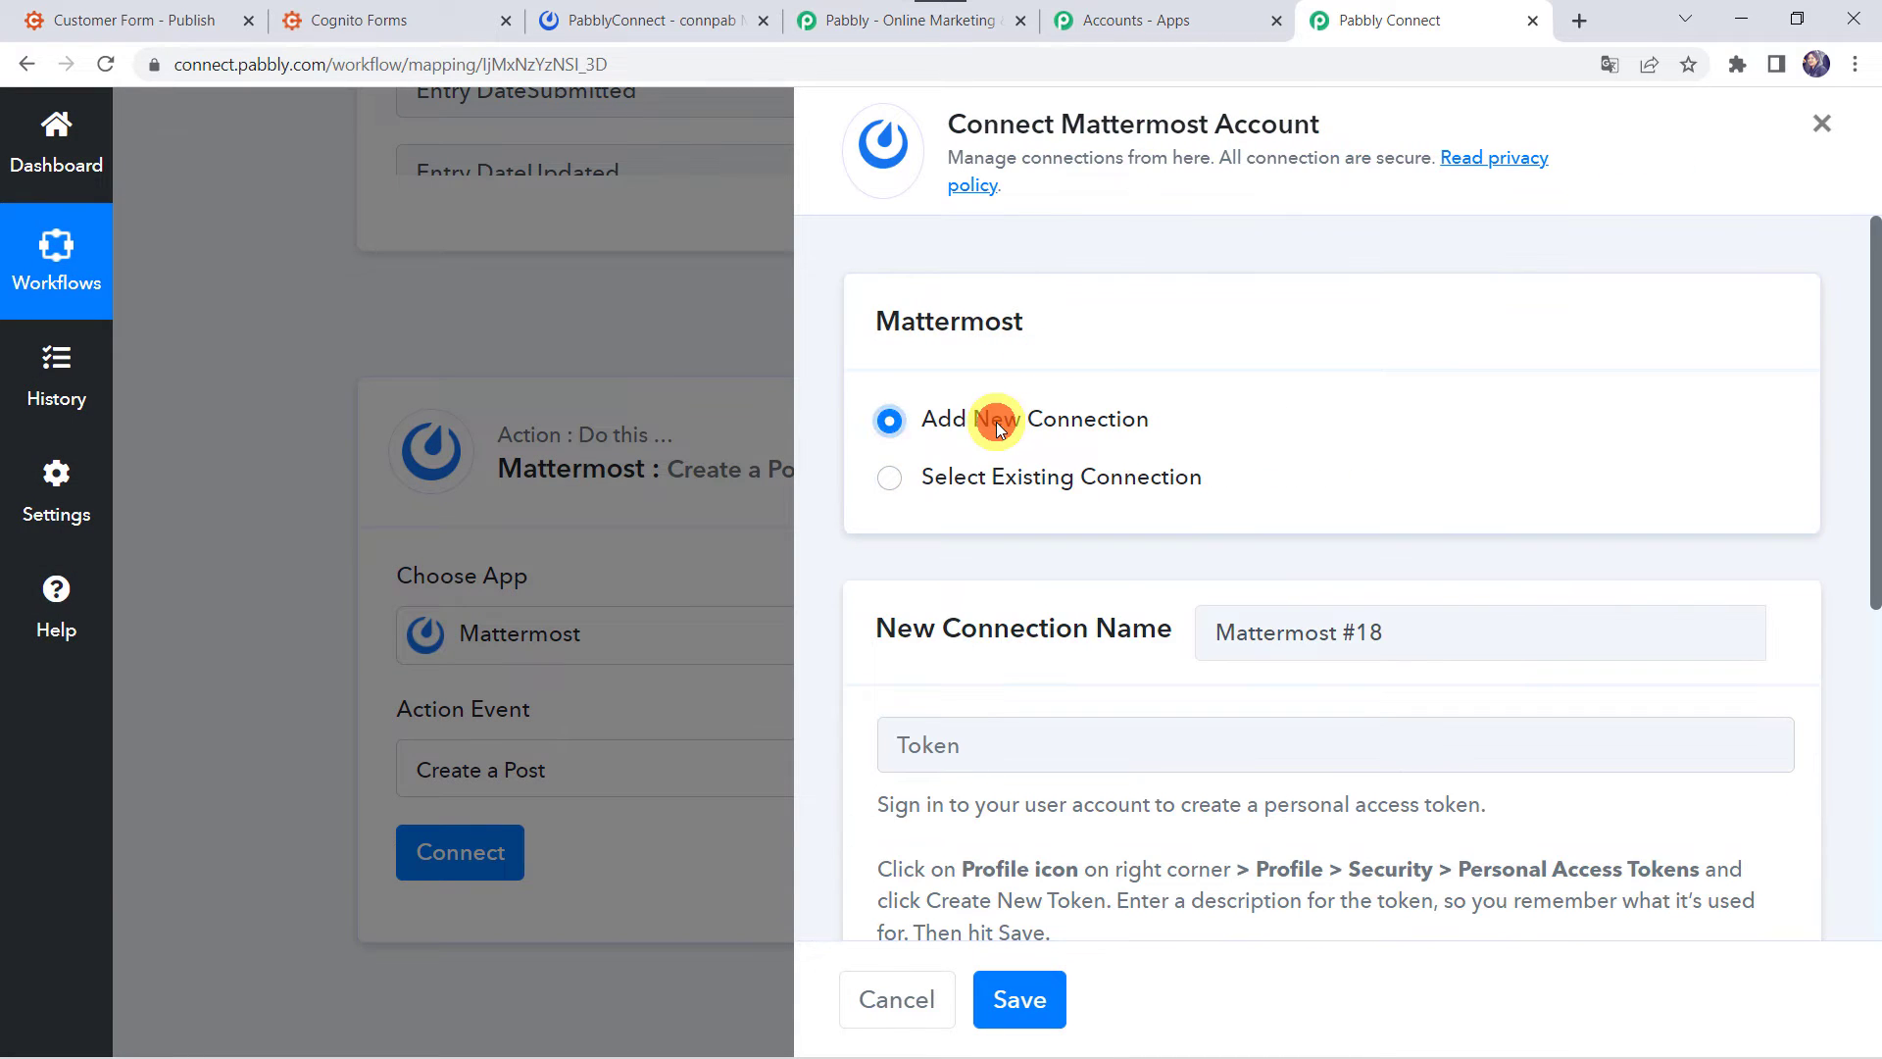
{"action": "scroll", "coordinate": [996, 422], "scroll_direction": "down", "scroll_amount": 3}
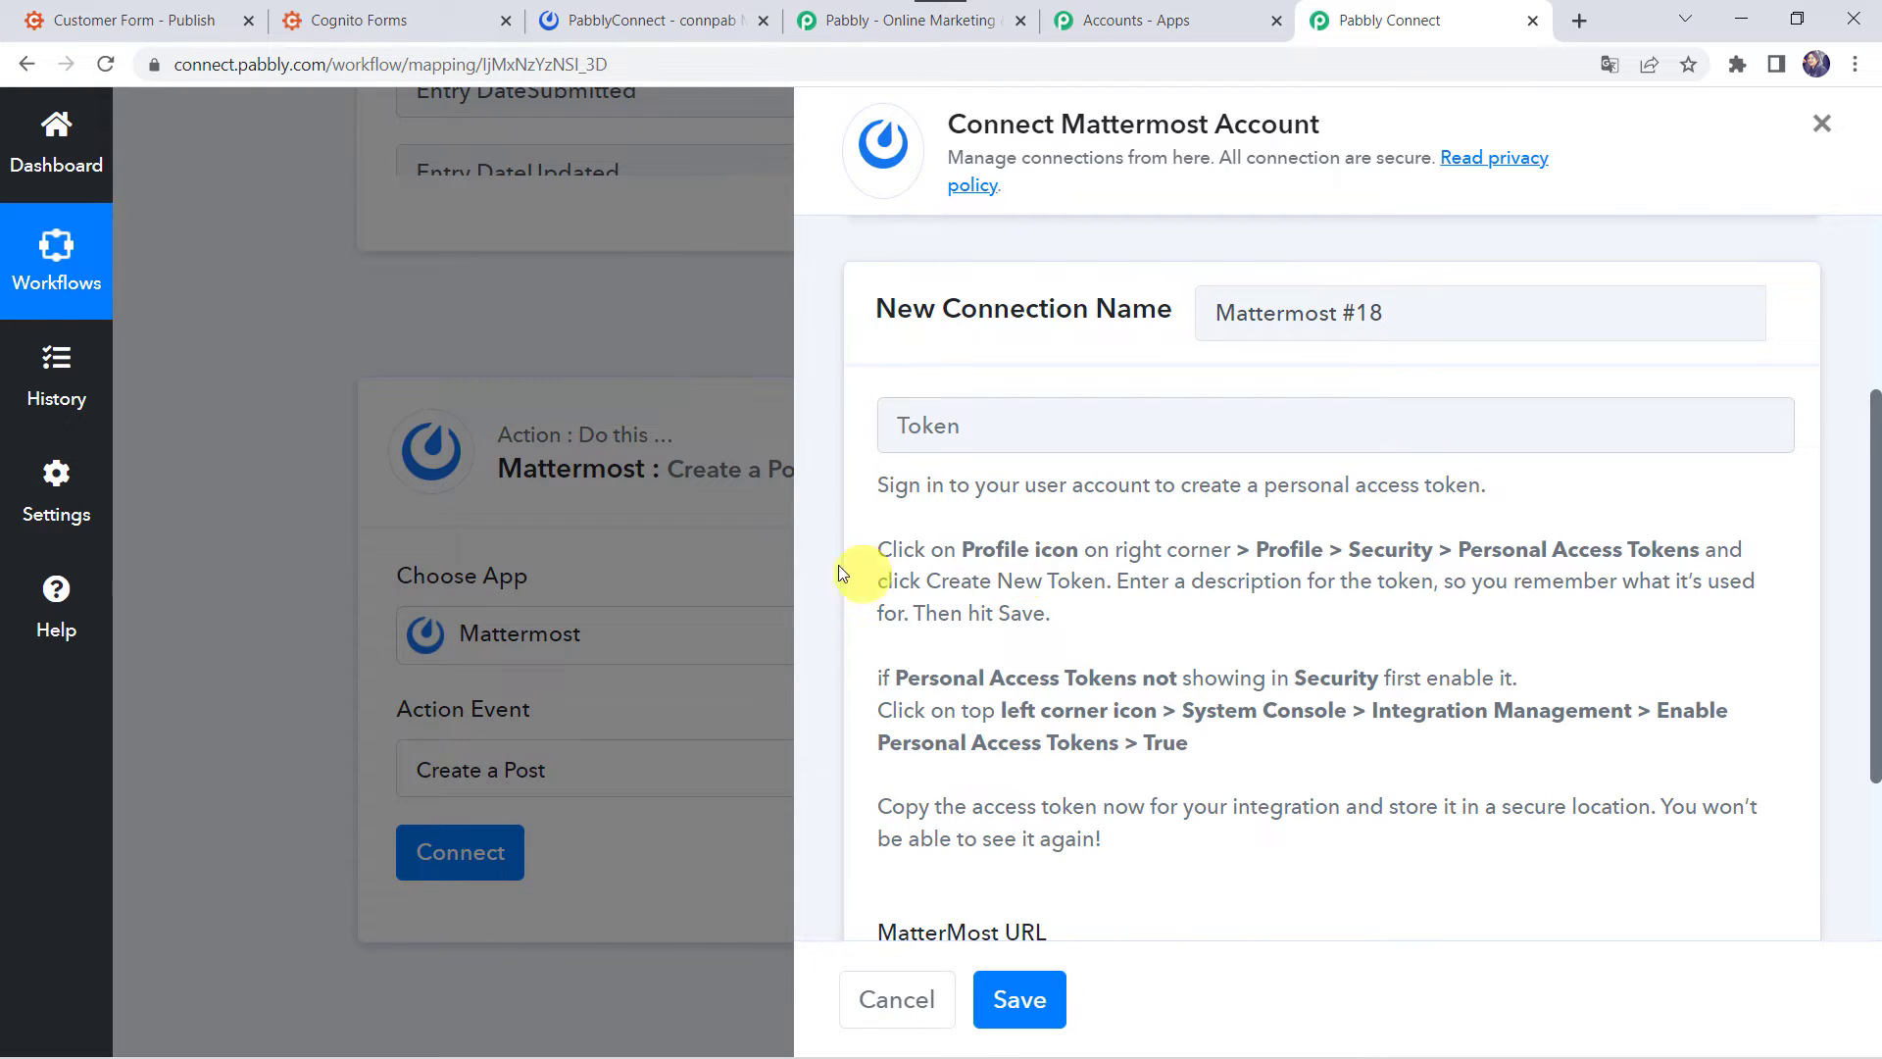
{"action": "left_click", "coordinate": [659, 18]}
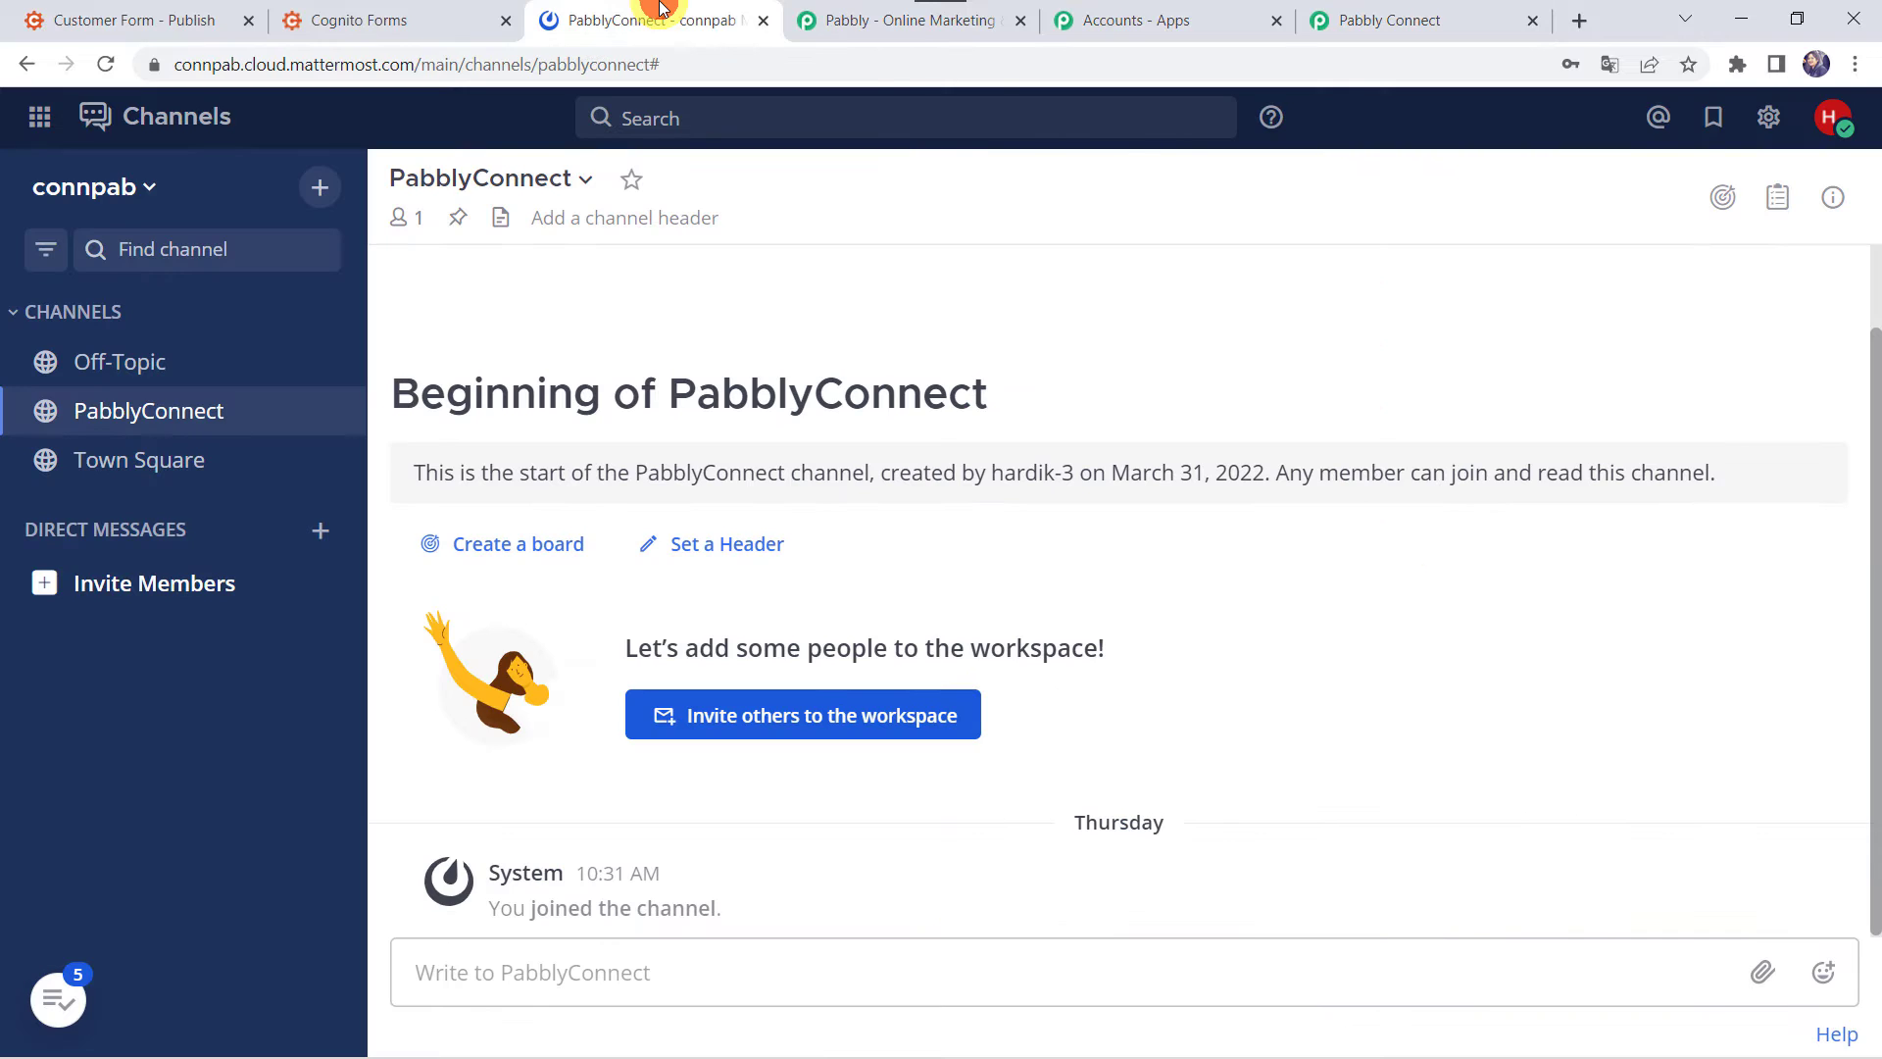
{"action": "left_click", "coordinate": [1829, 122]}
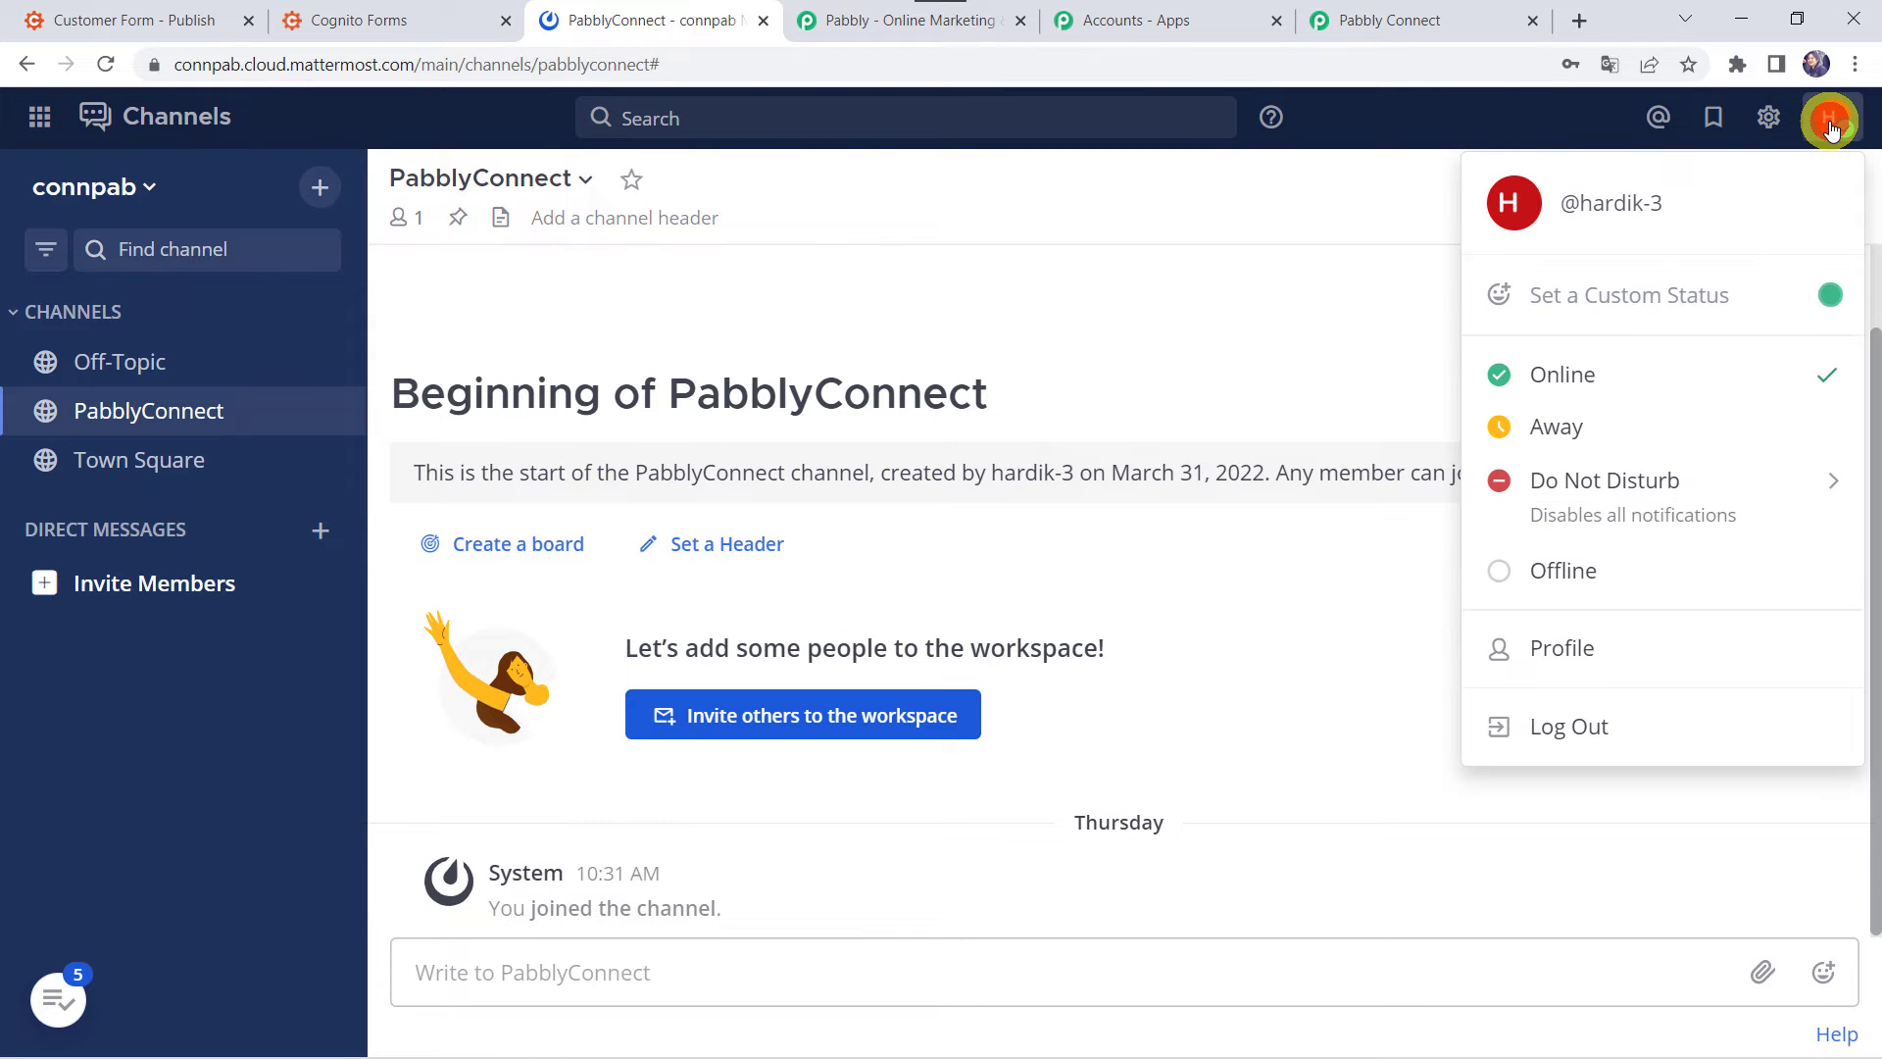
{"action": "left_click", "coordinate": [1568, 647]}
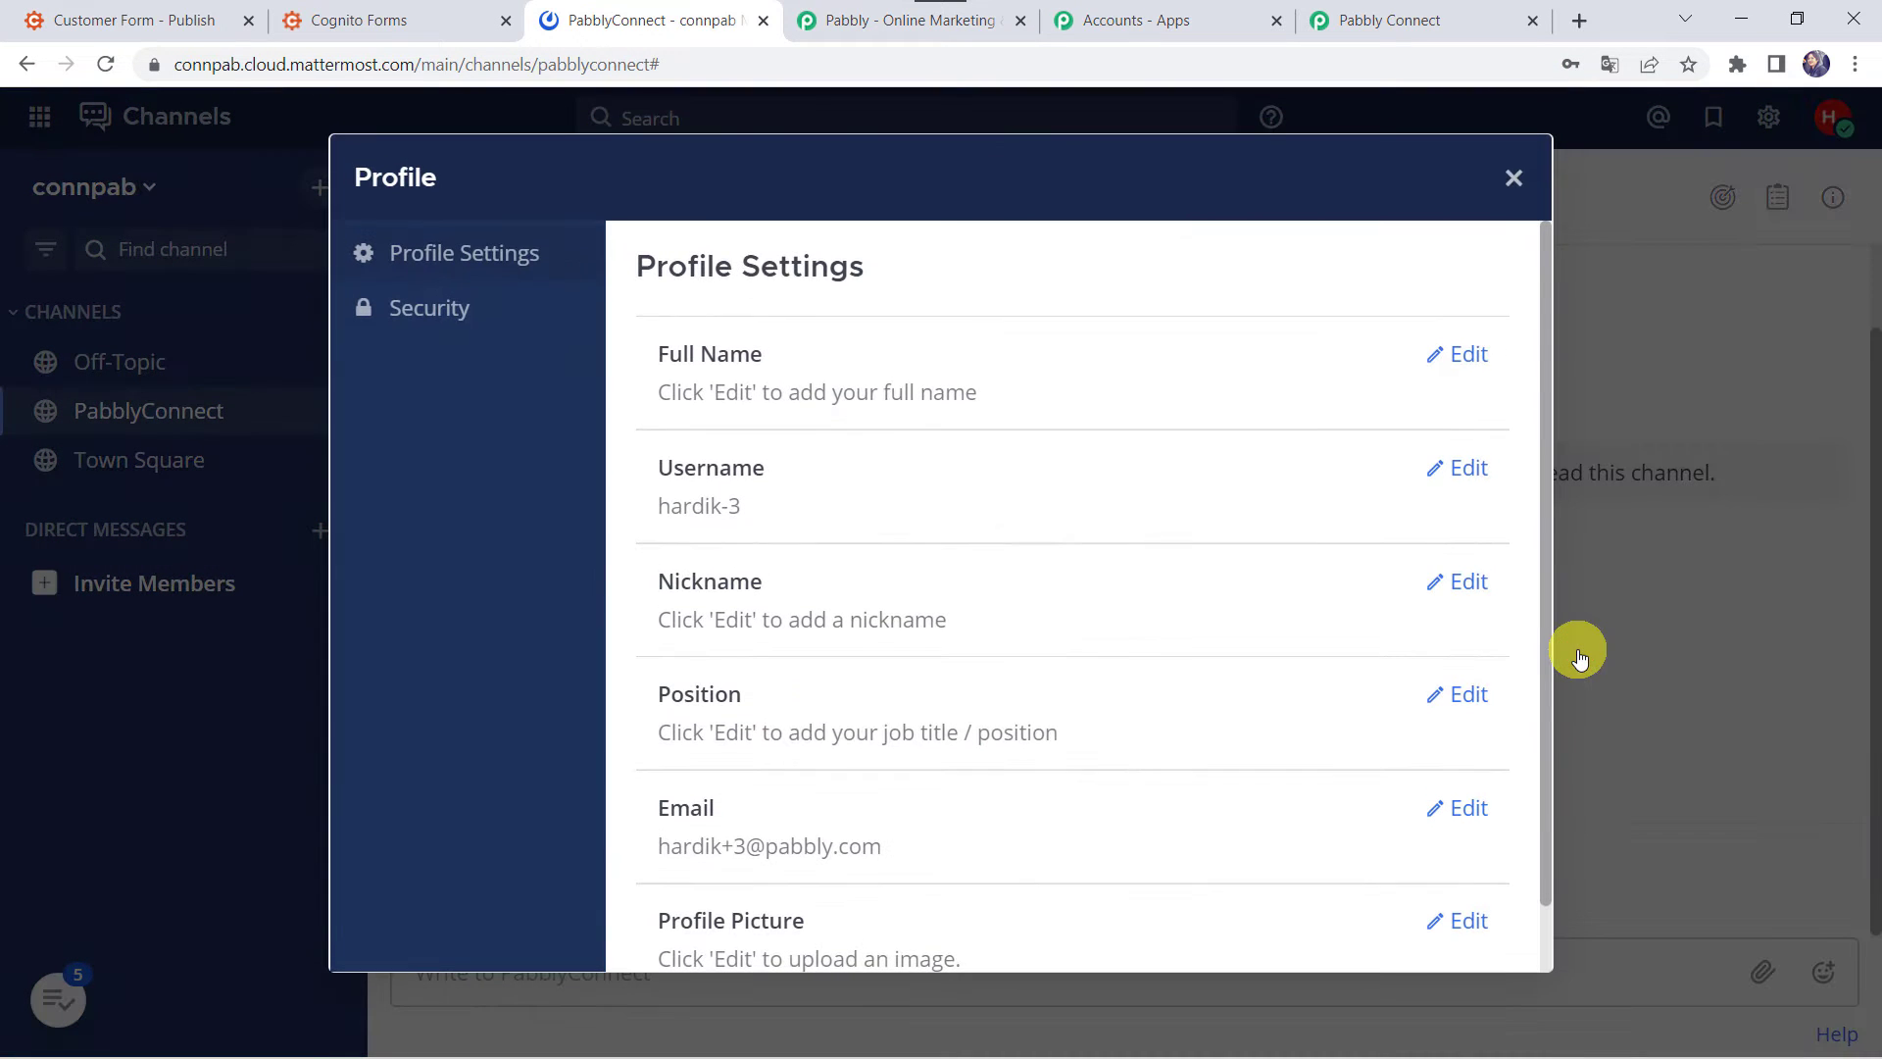
{"action": "left_click", "coordinate": [417, 310]}
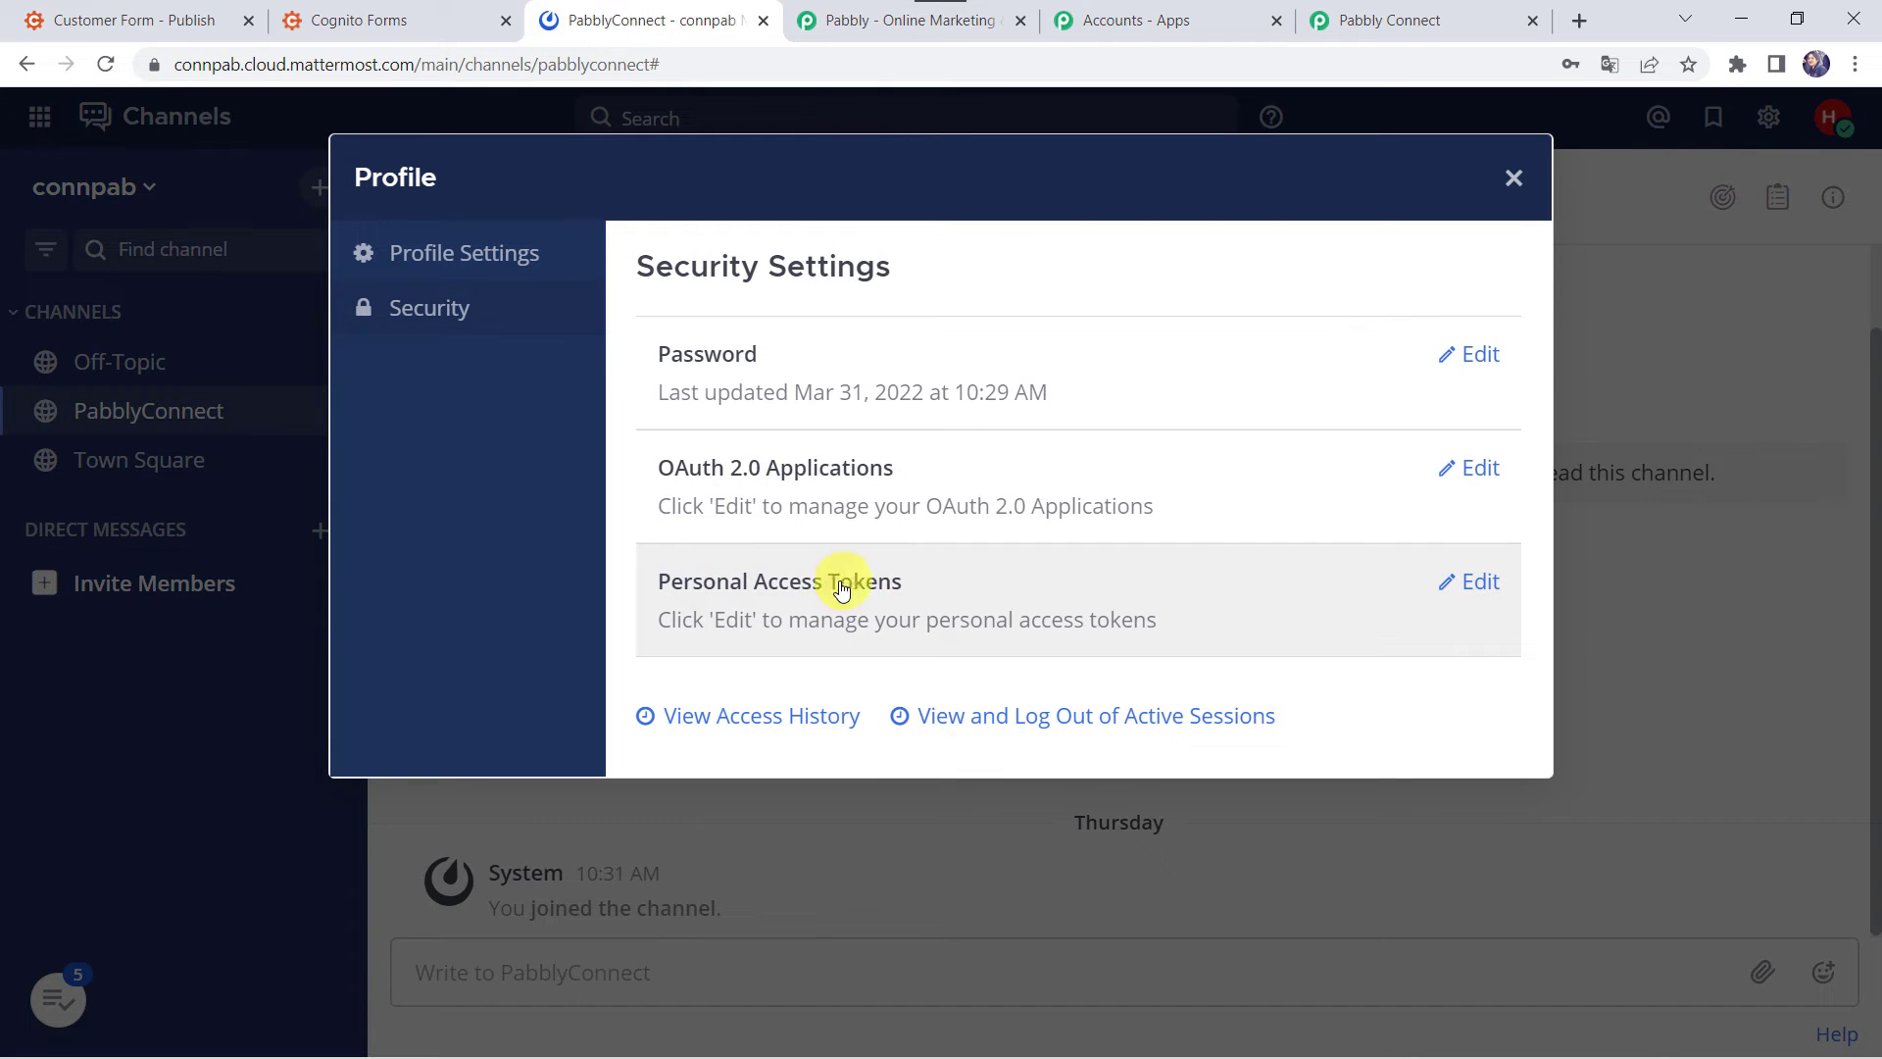
{"action": "left_click", "coordinate": [893, 585]}
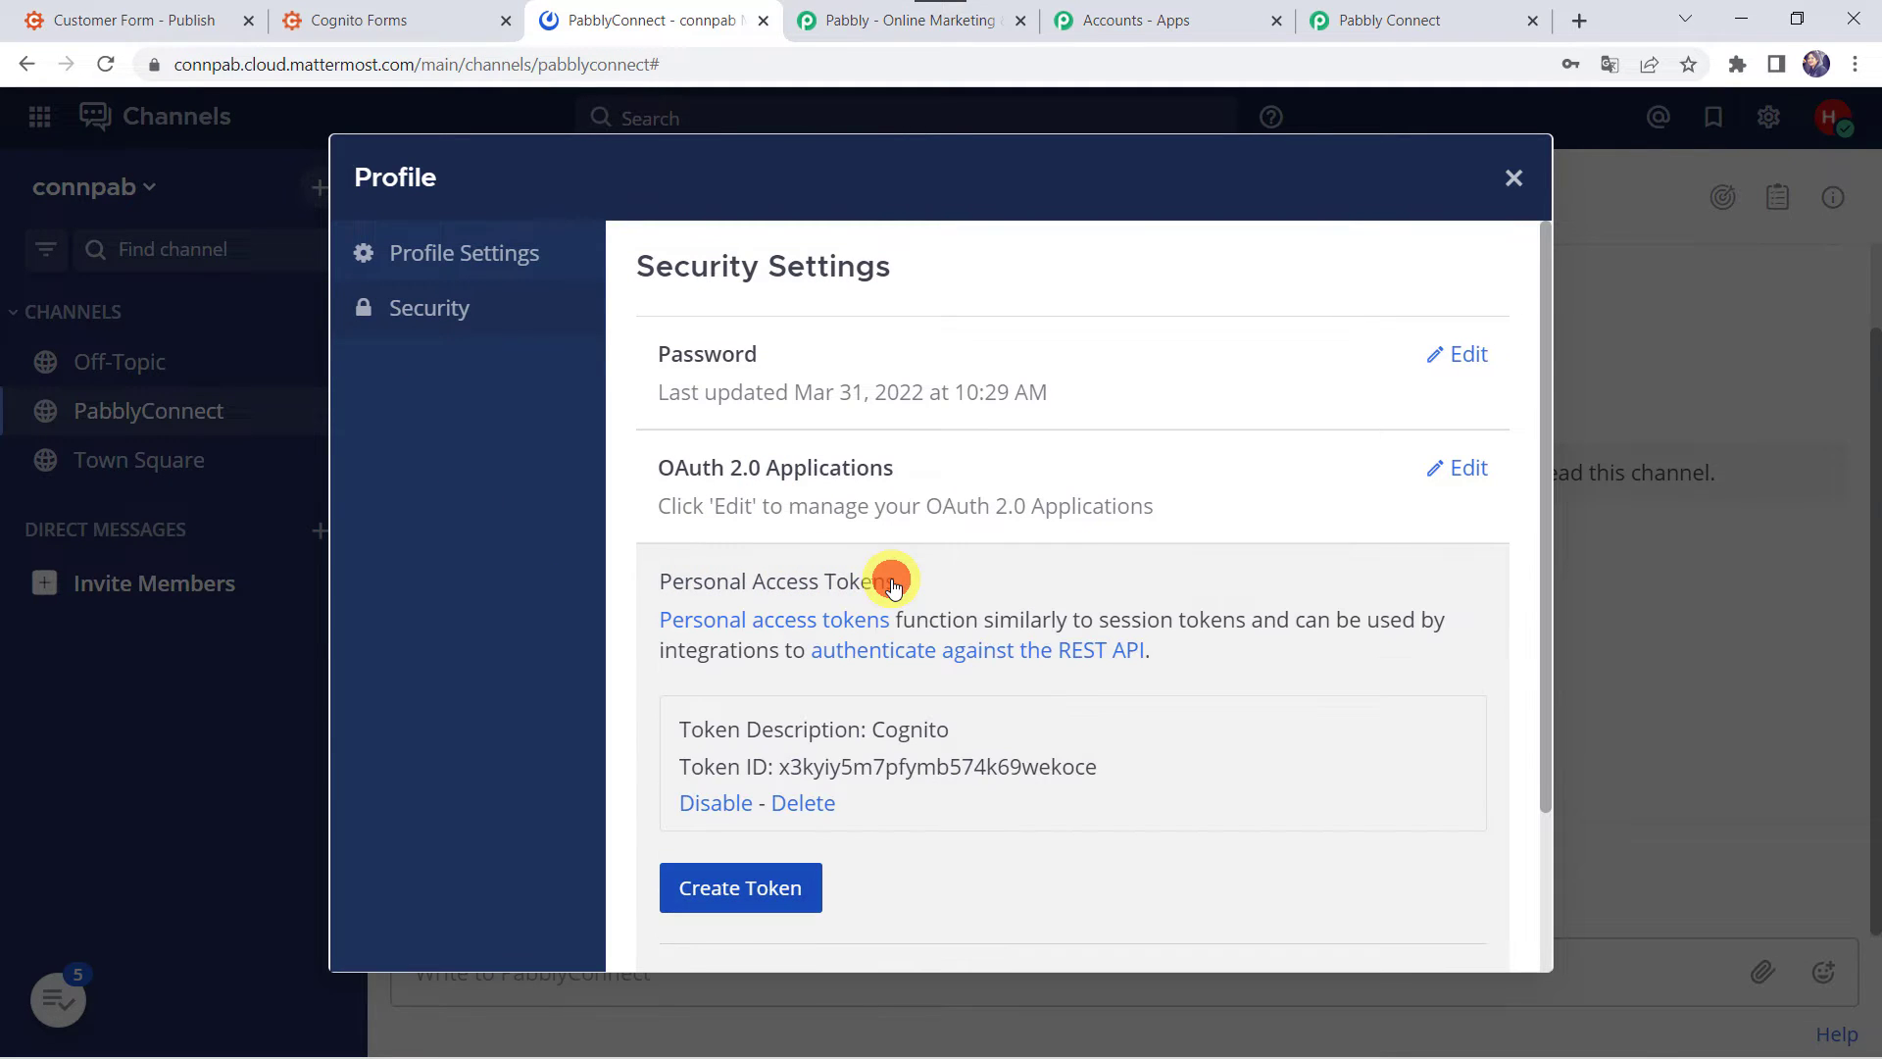
{"action": "left_click", "coordinate": [745, 890]}
{"action": "scroll", "coordinate": [735, 890], "scroll_direction": "down", "scroll_amount": 3}
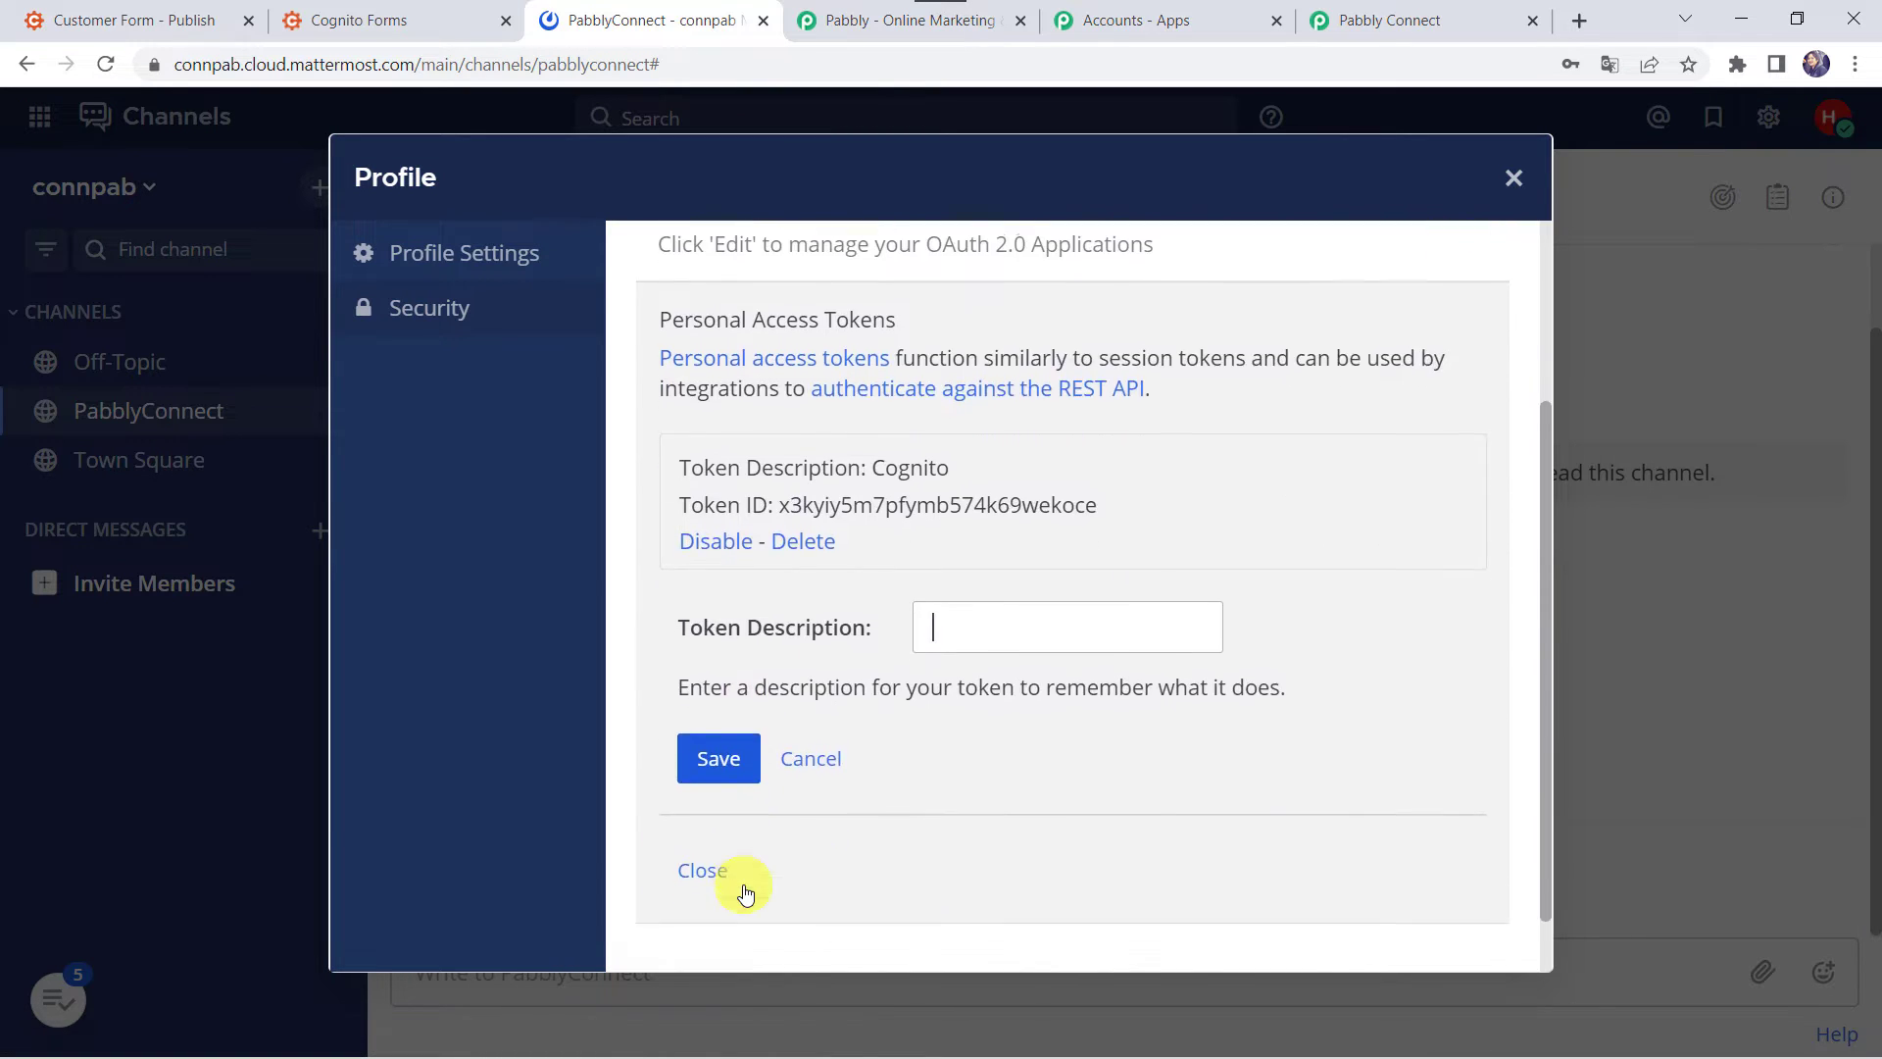
- Create the token described 'Cognito Forms Leads' and copy its access token value
{"action": "left_click", "coordinate": [1025, 640]}
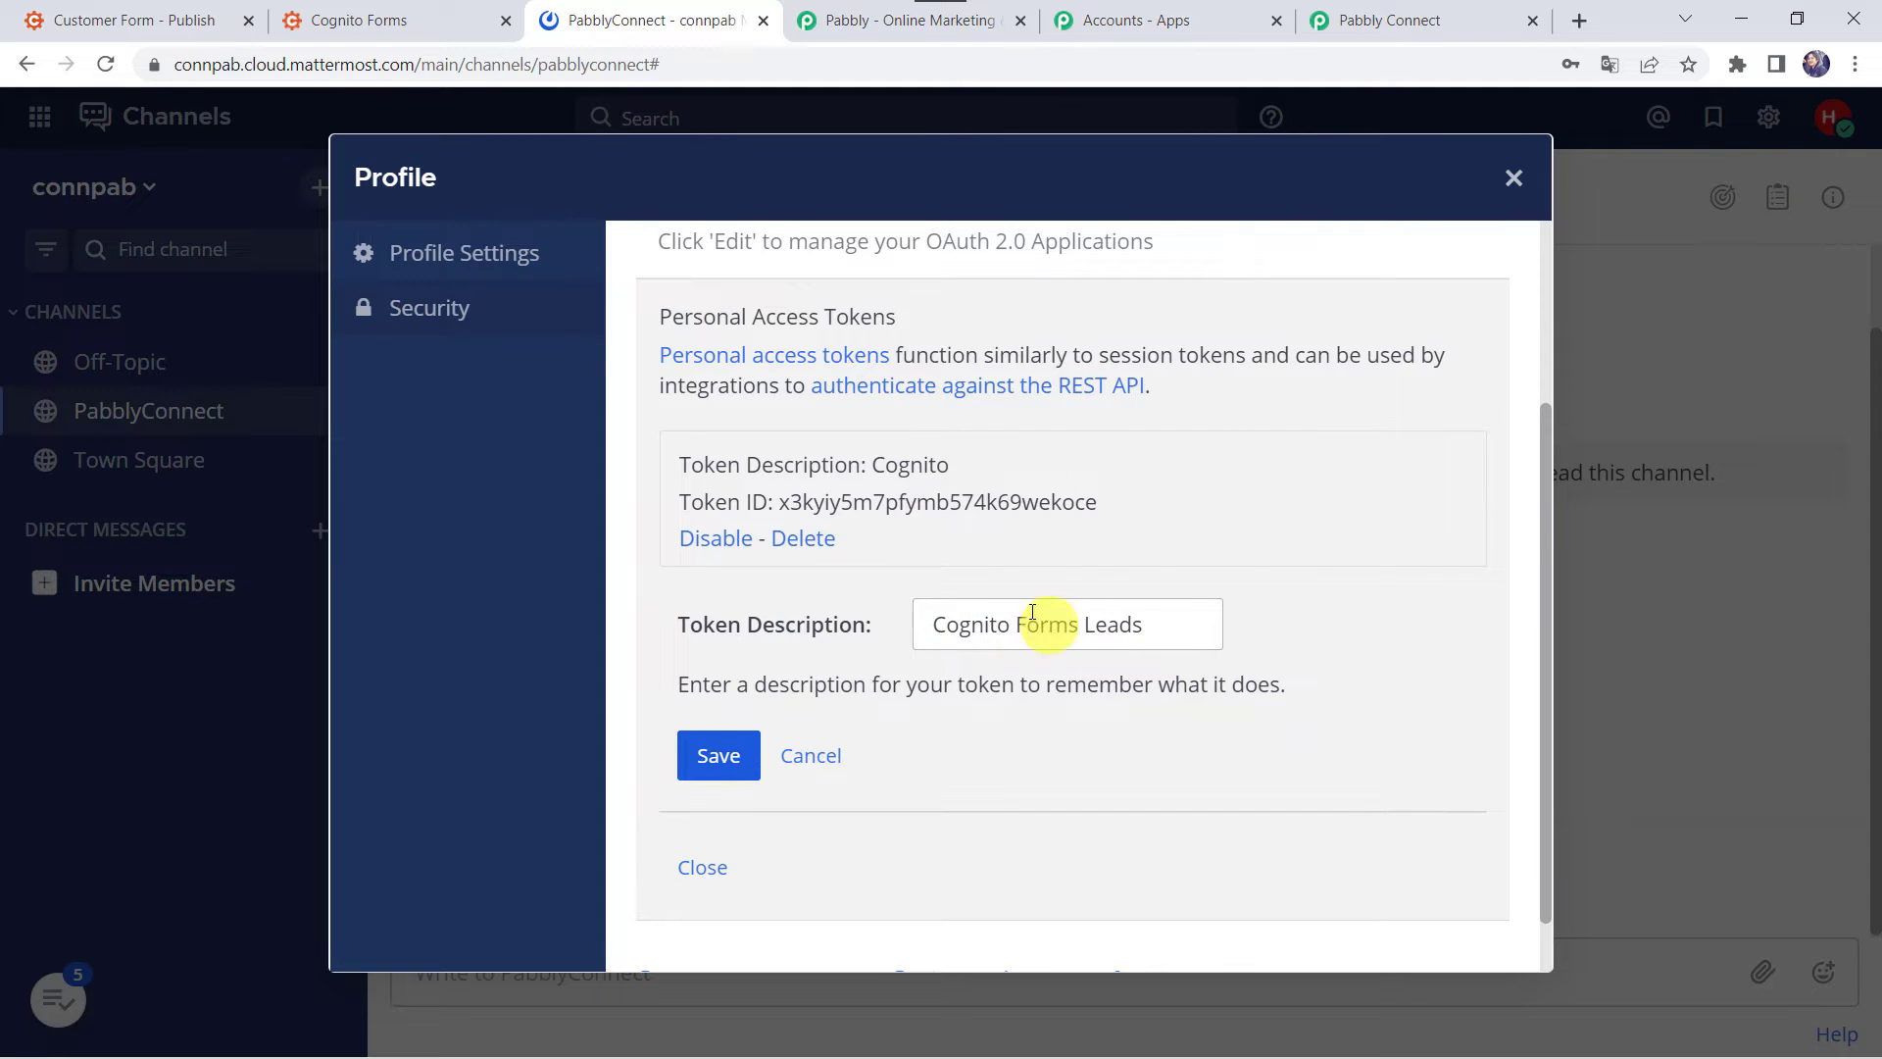
{"action": "left_click", "coordinate": [719, 756]}
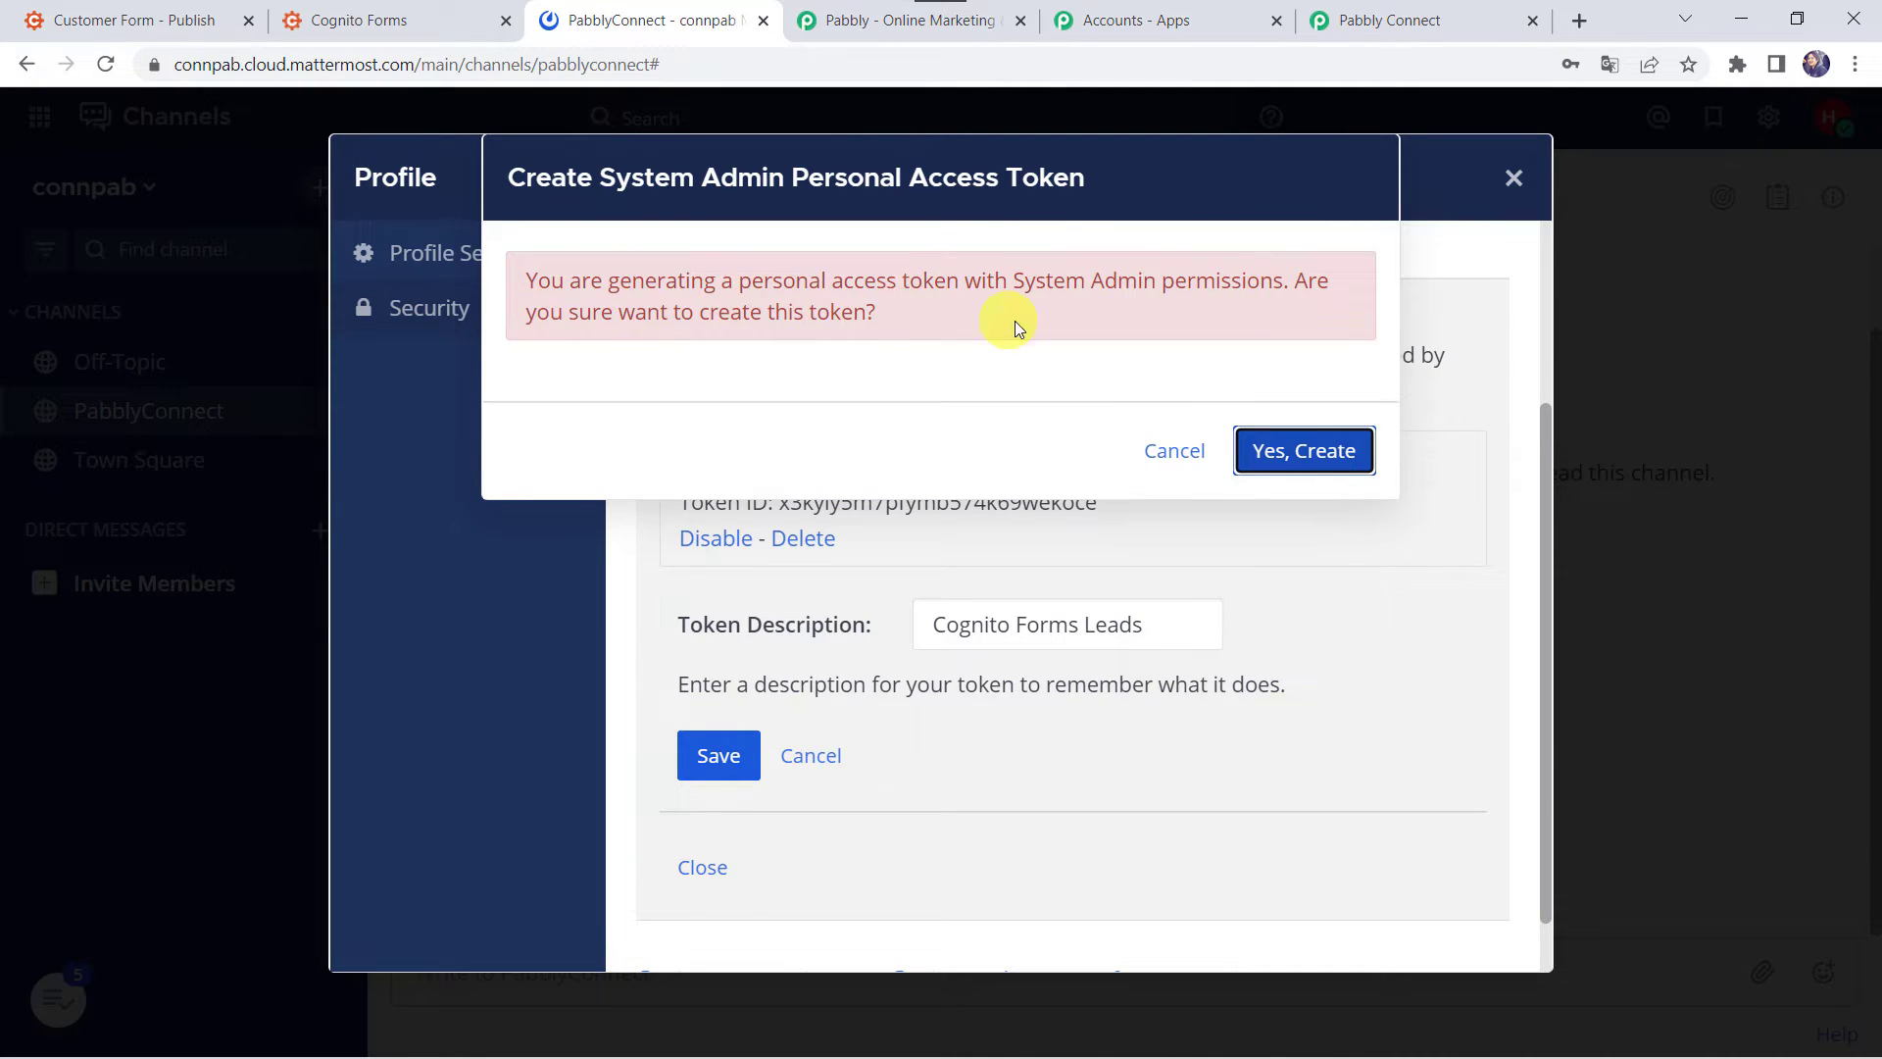
{"action": "left_click", "coordinate": [1266, 469]}
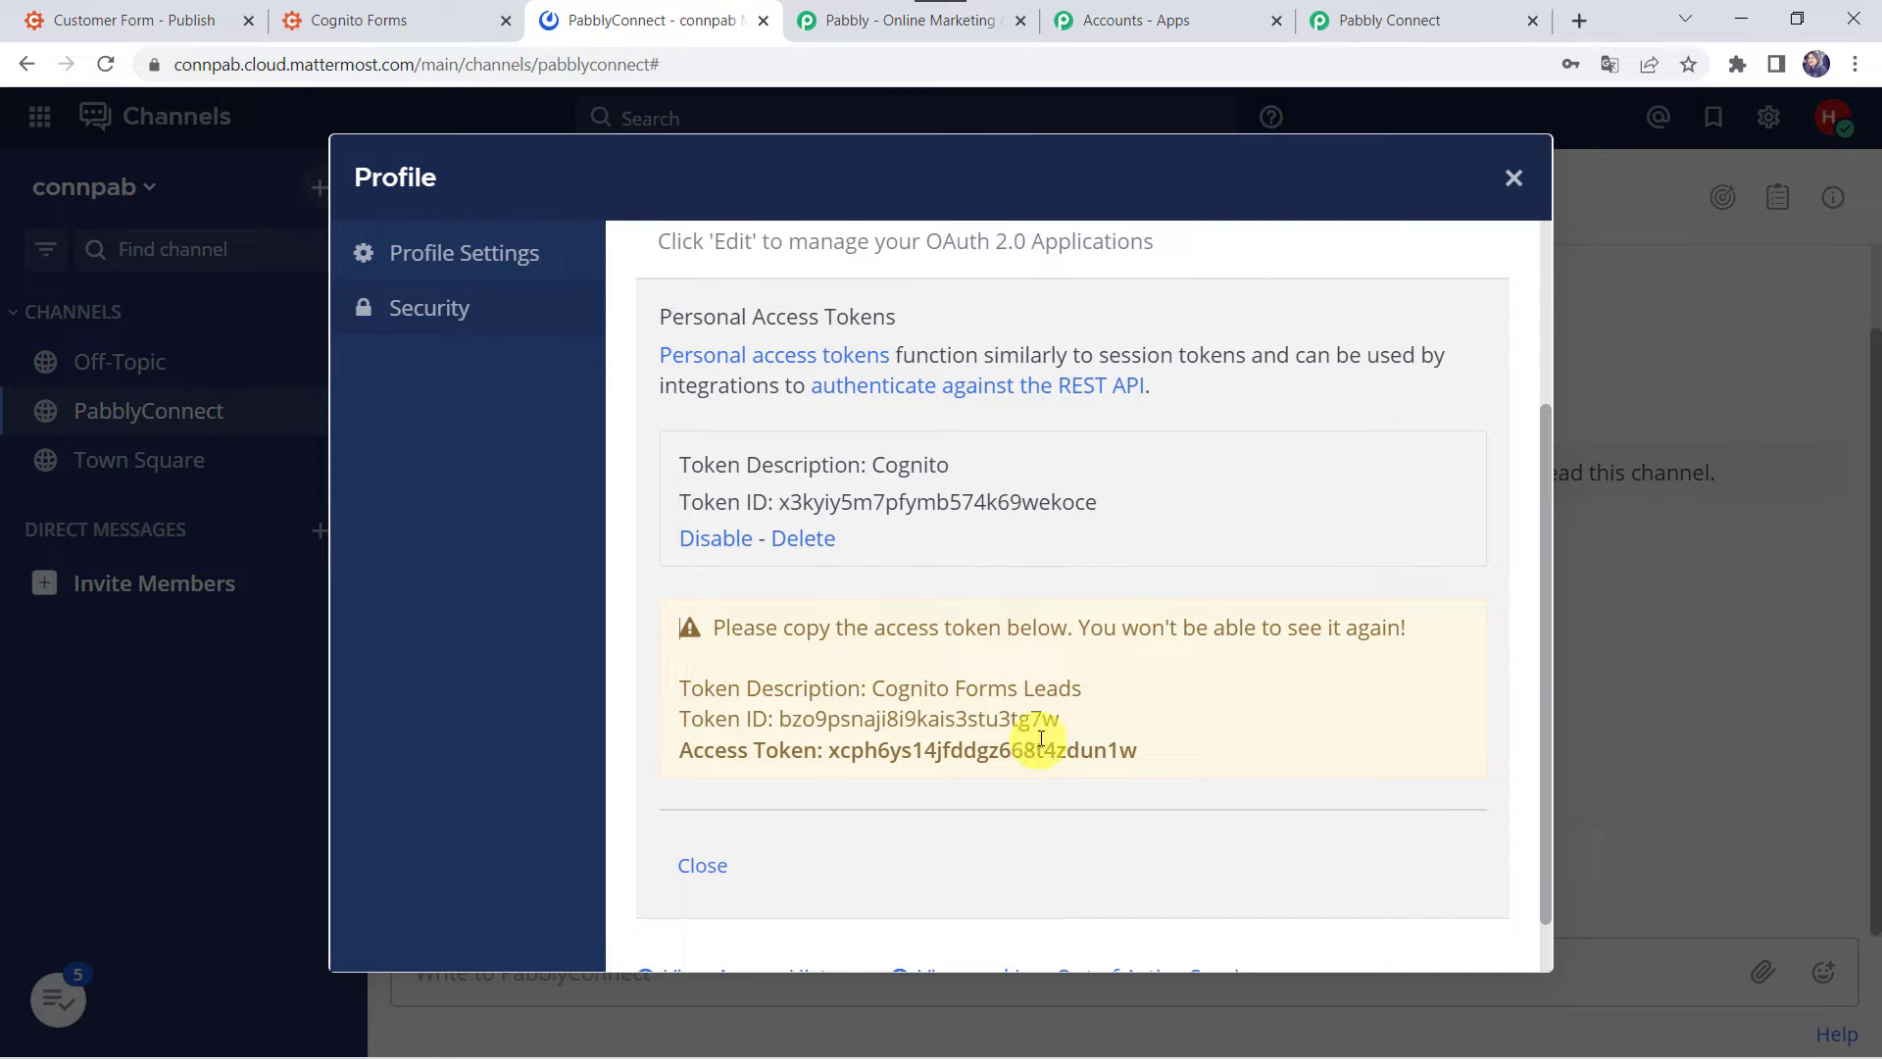
{"action": "left_click", "coordinate": [832, 755]}
{"action": "left_click_drag", "start_coordinate": [832, 755], "coordinate": [1123, 763]}
{"action": "key", "text": "ctrl+c"}
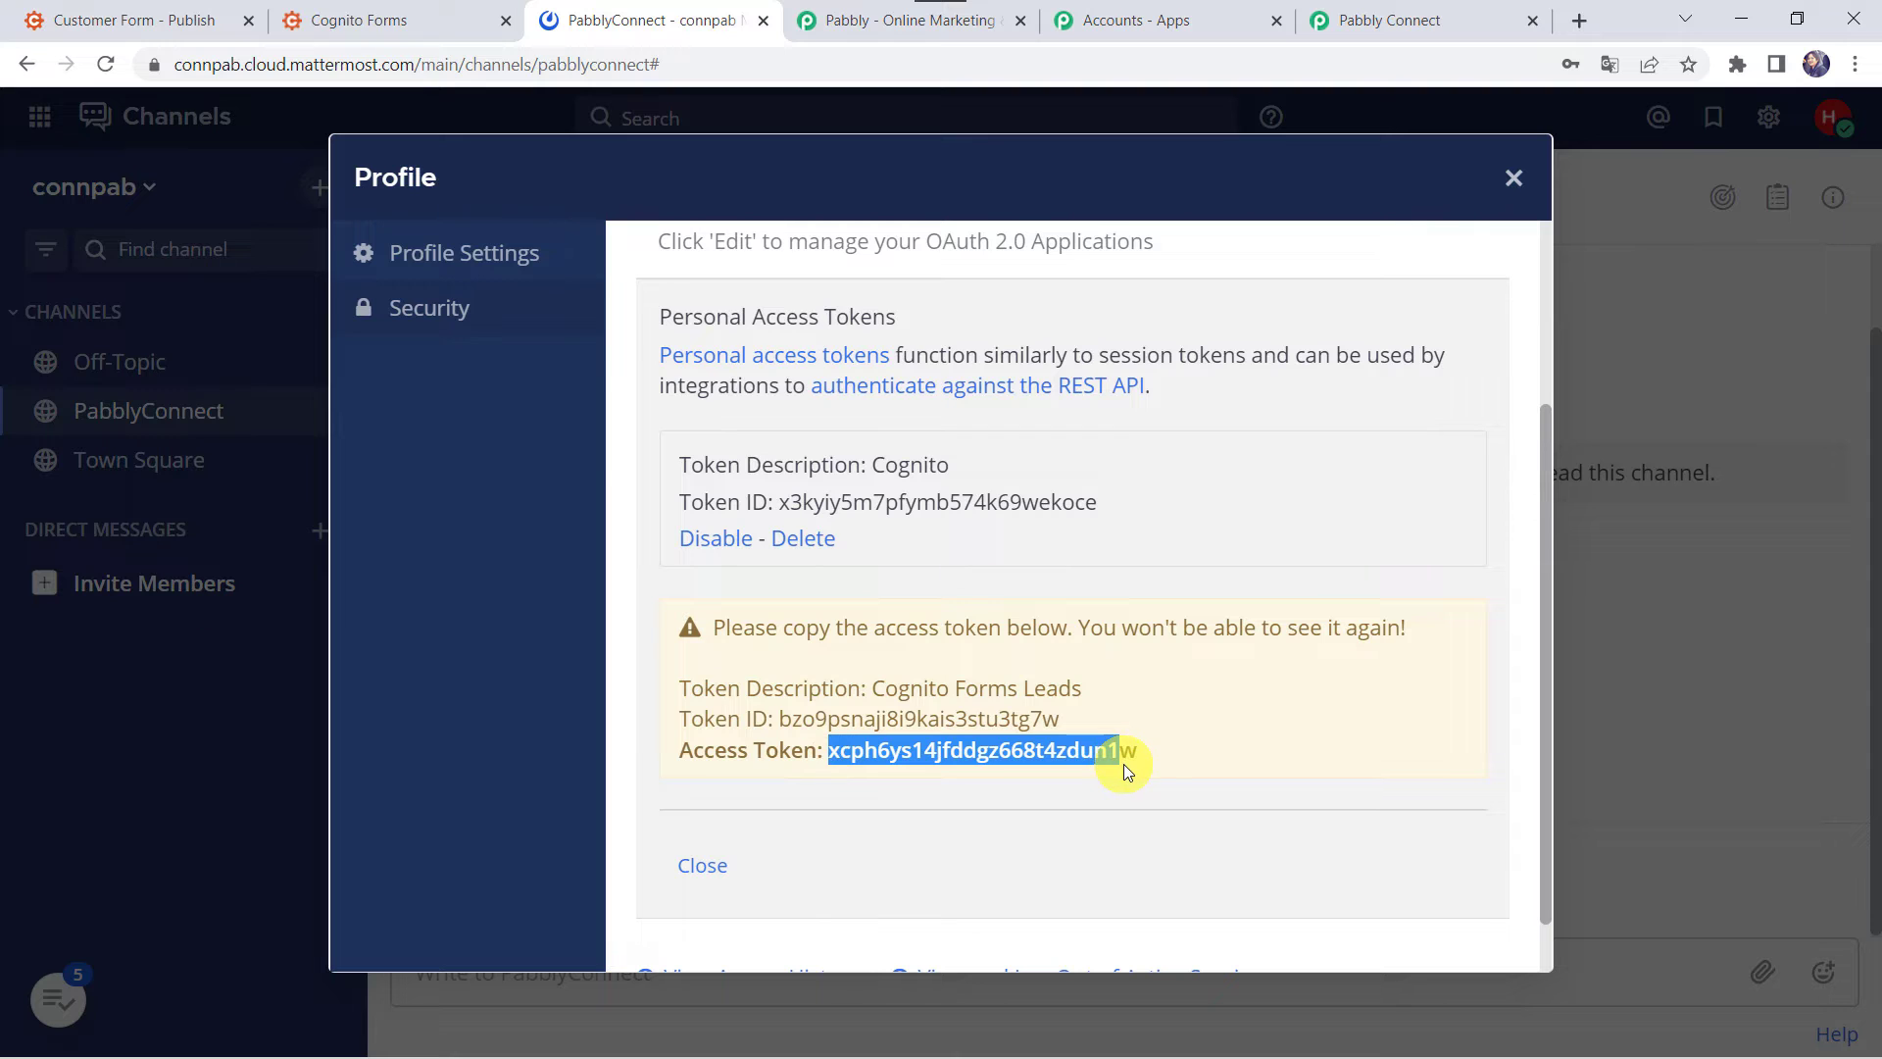
{"action": "left_click", "coordinate": [1392, 19]}
- Paste the copied Mattermost access token into the connection's Token field
{"action": "left_click", "coordinate": [1035, 446]}
{"action": "key", "text": "ctrl+v"}
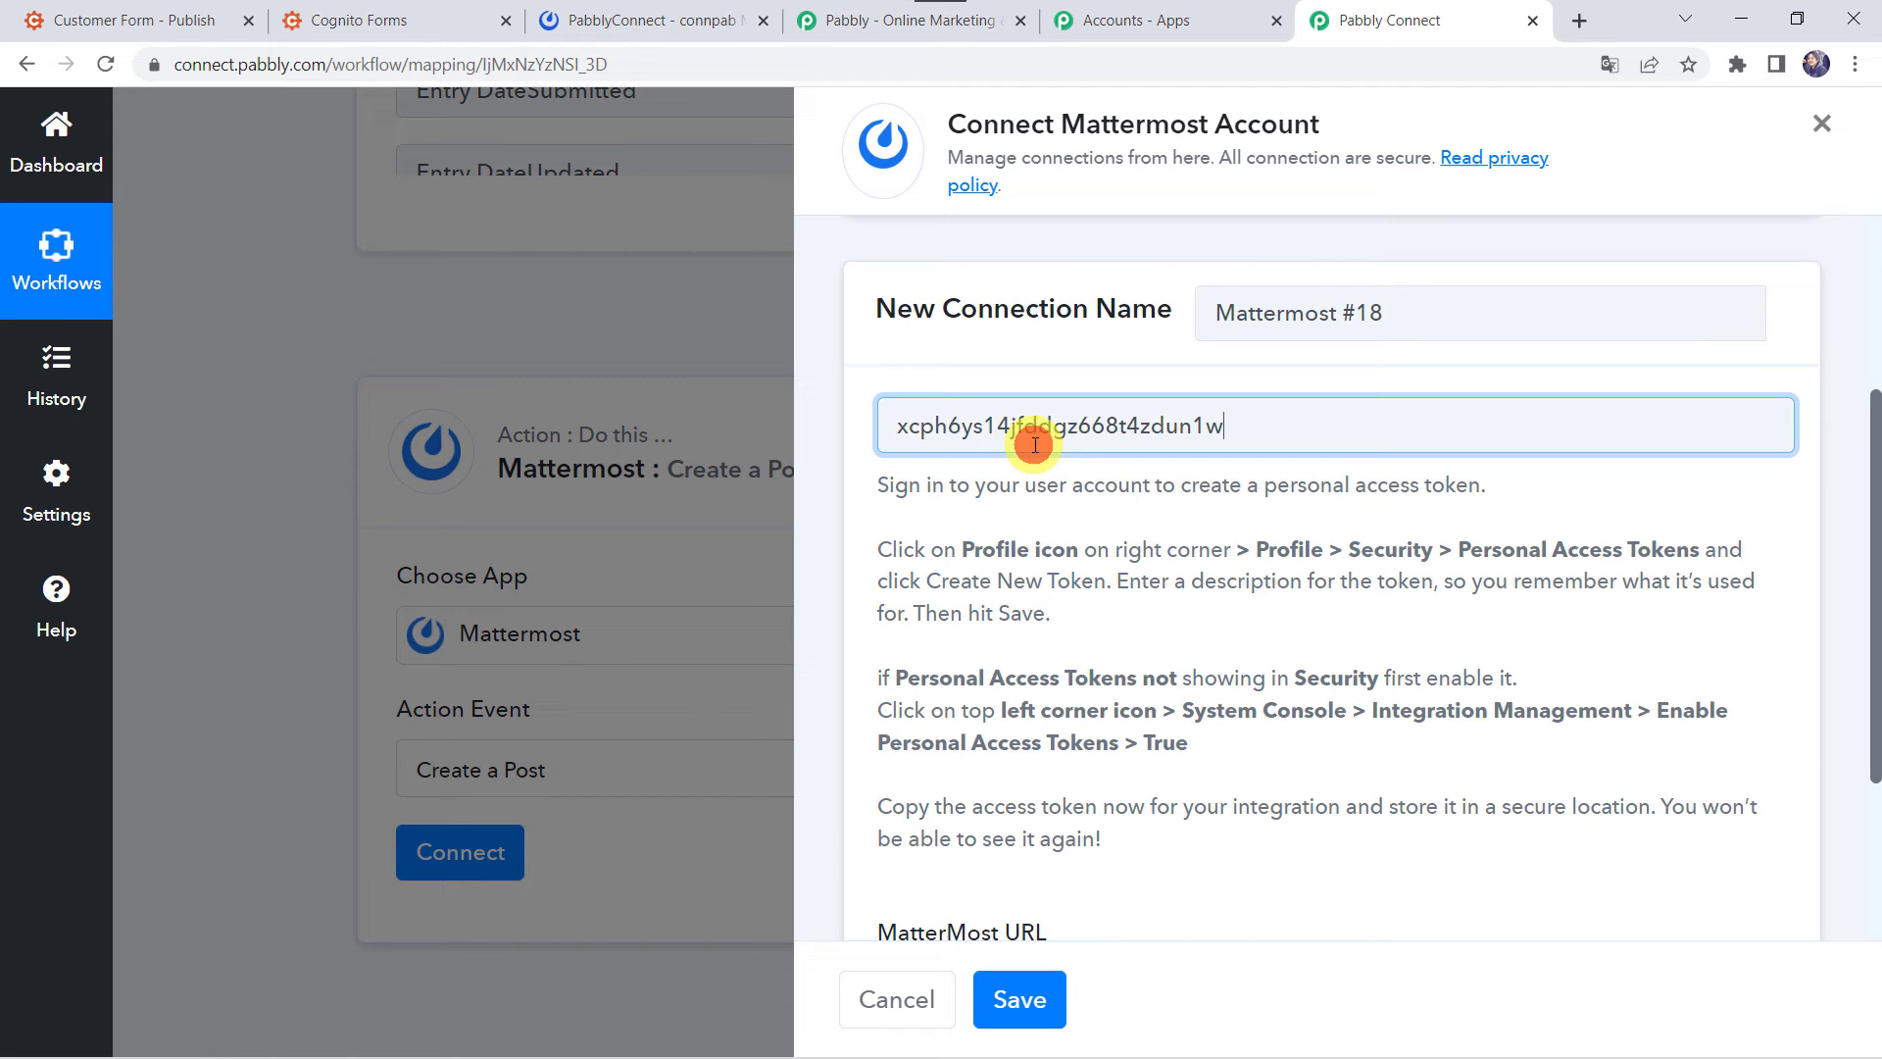
{"action": "scroll", "coordinate": [1026, 433], "scroll_direction": "down", "scroll_amount": 3}
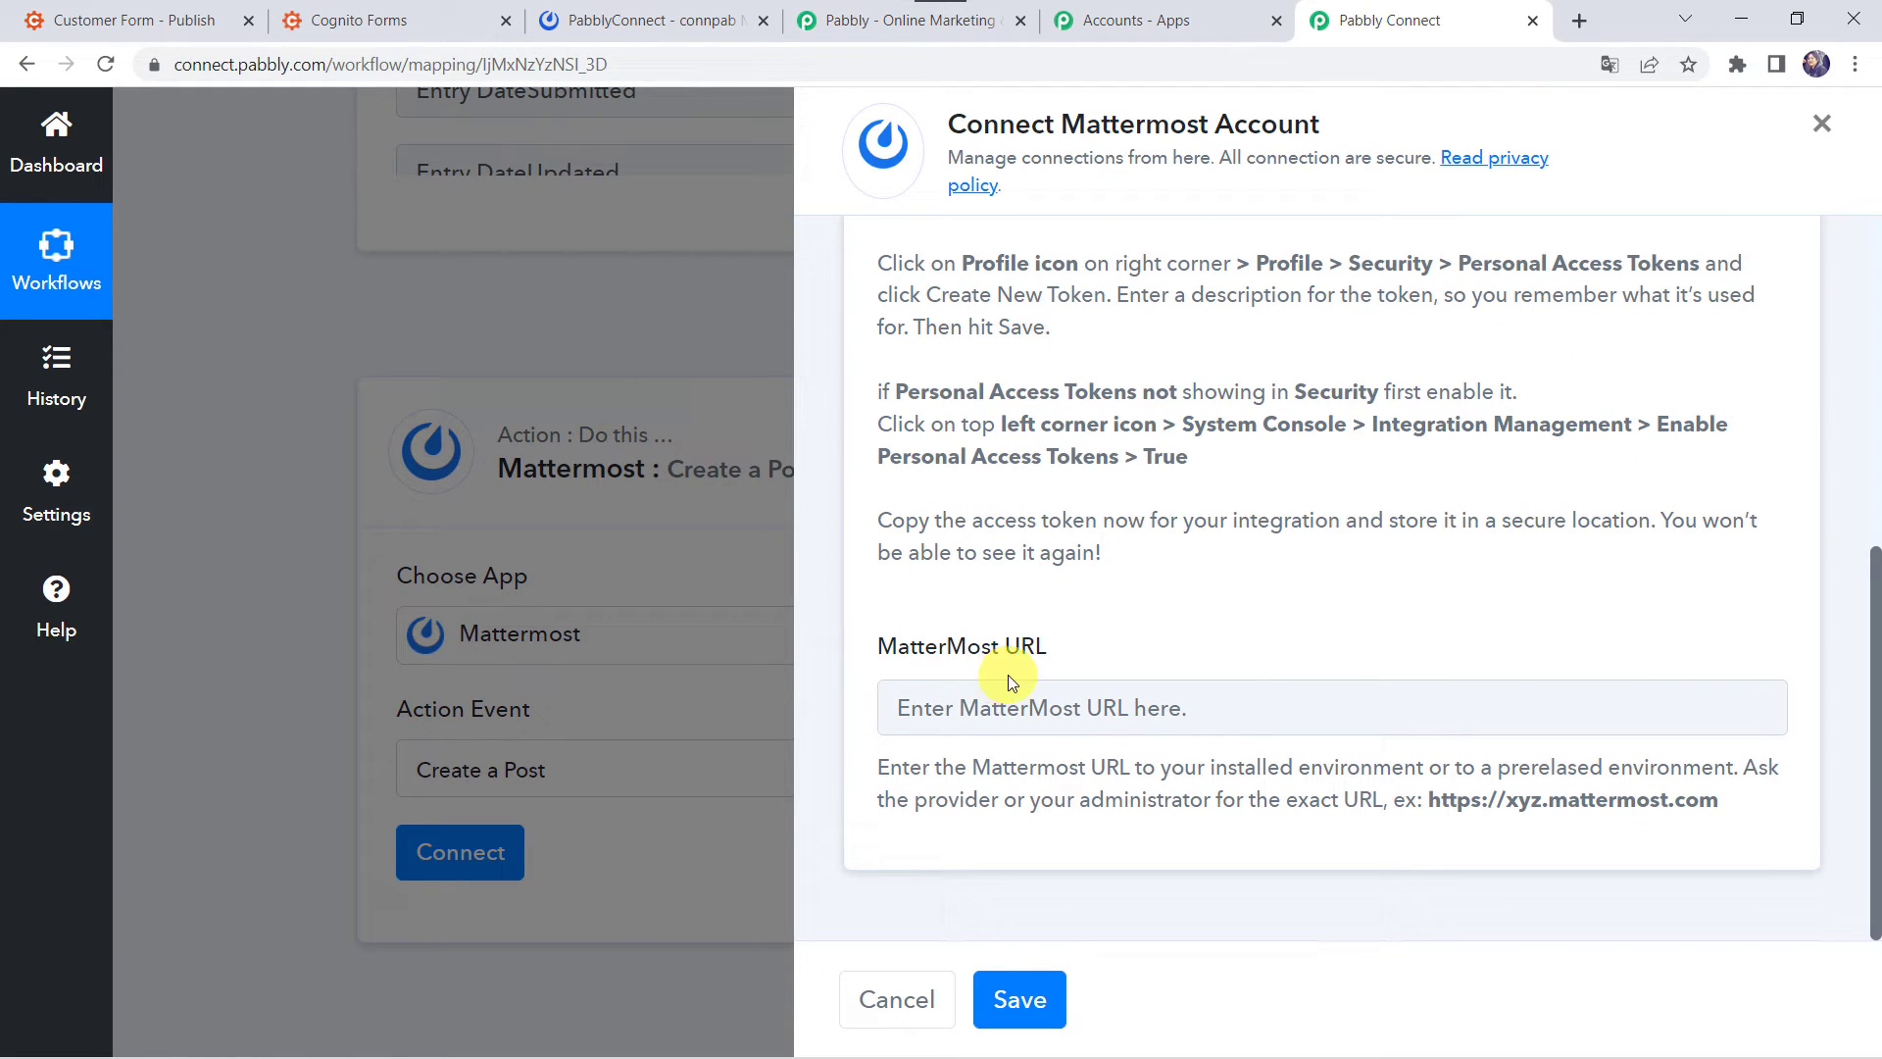
{"action": "scroll", "coordinate": [1008, 675], "scroll_direction": "up", "scroll_amount": 3}
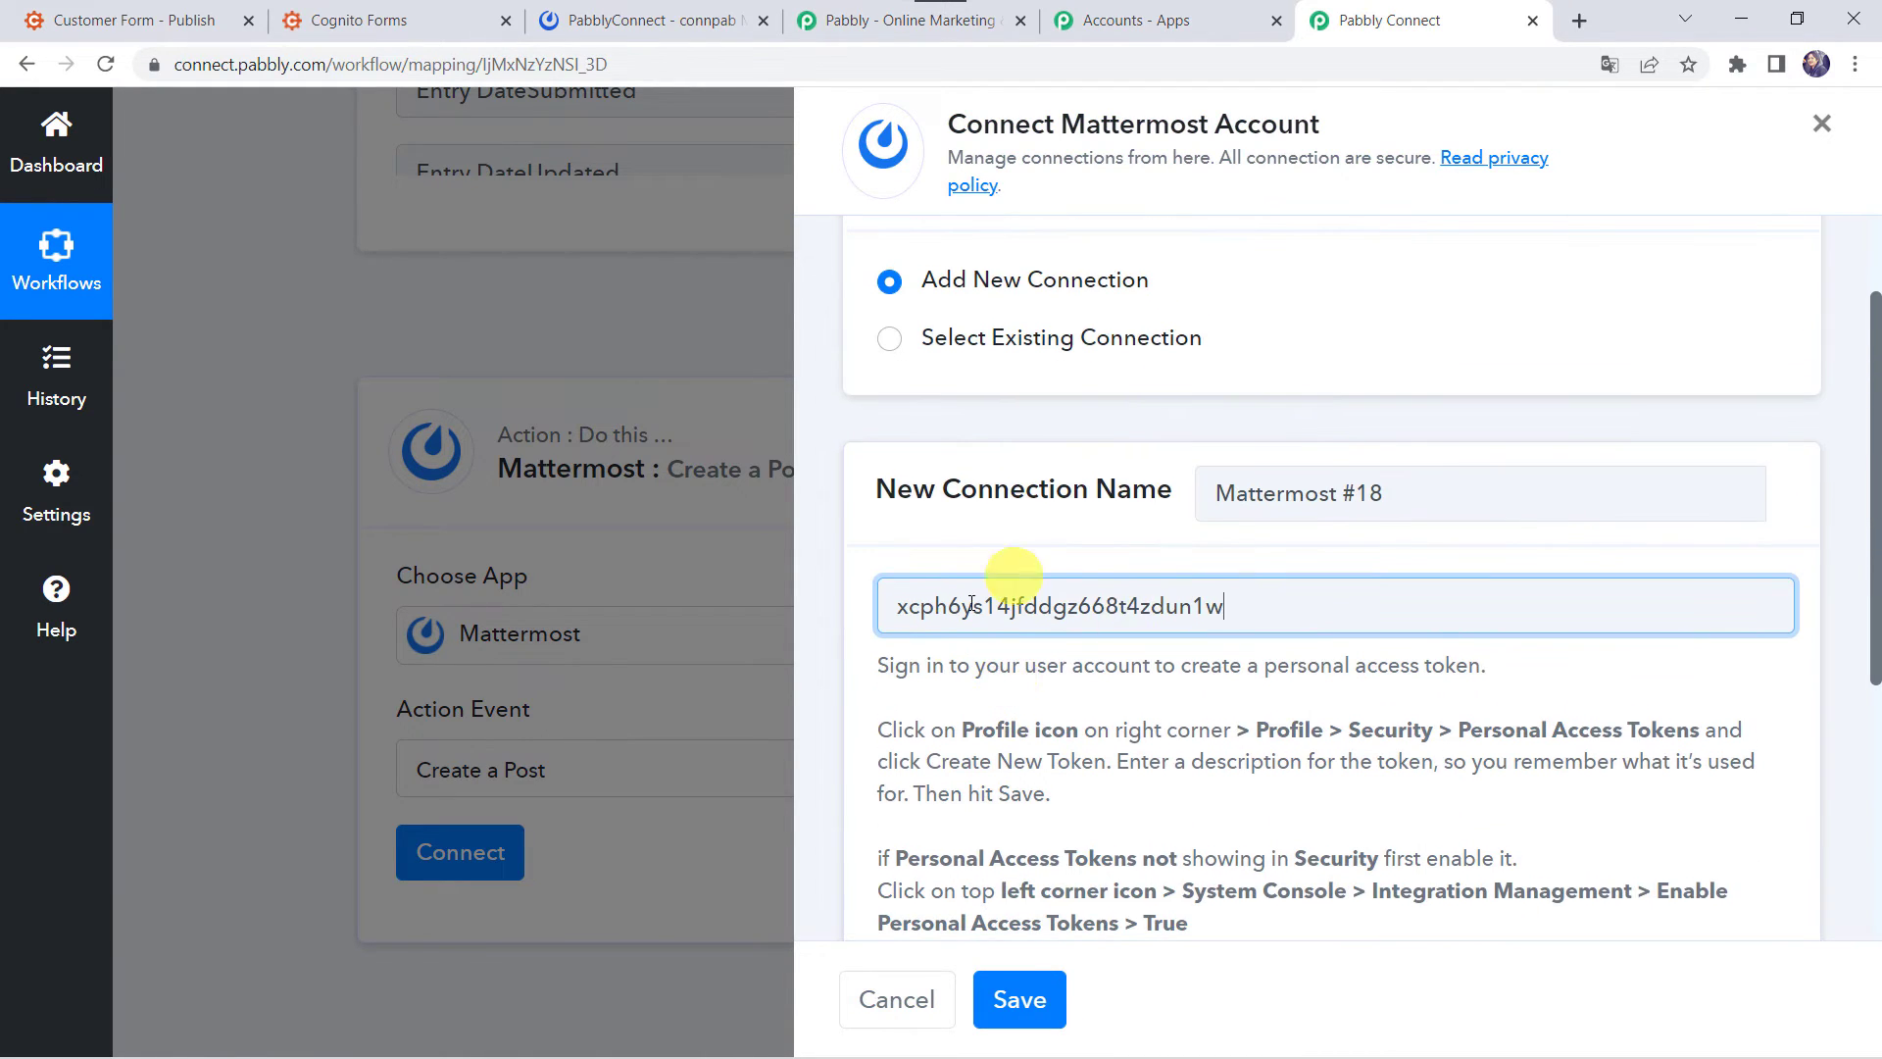
{"action": "left_click", "coordinate": [690, 16]}
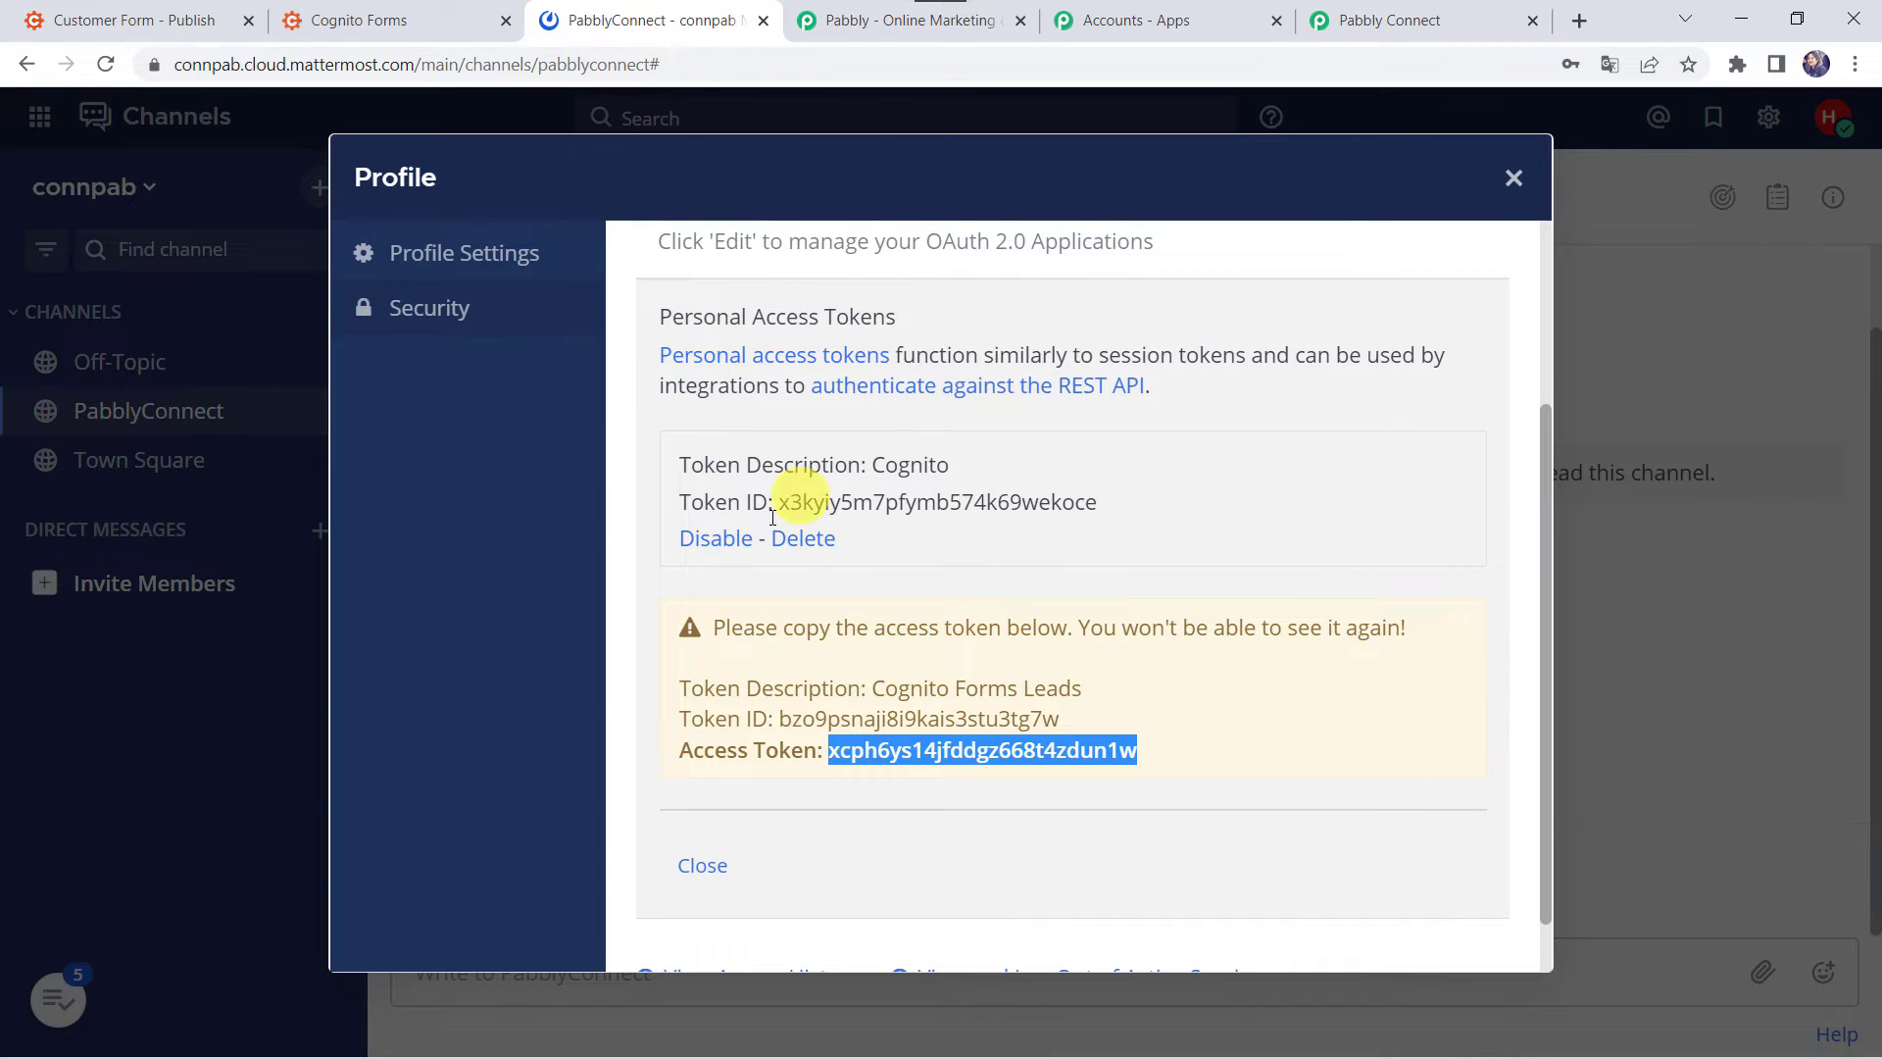
{"action": "left_click", "coordinate": [1503, 179]}
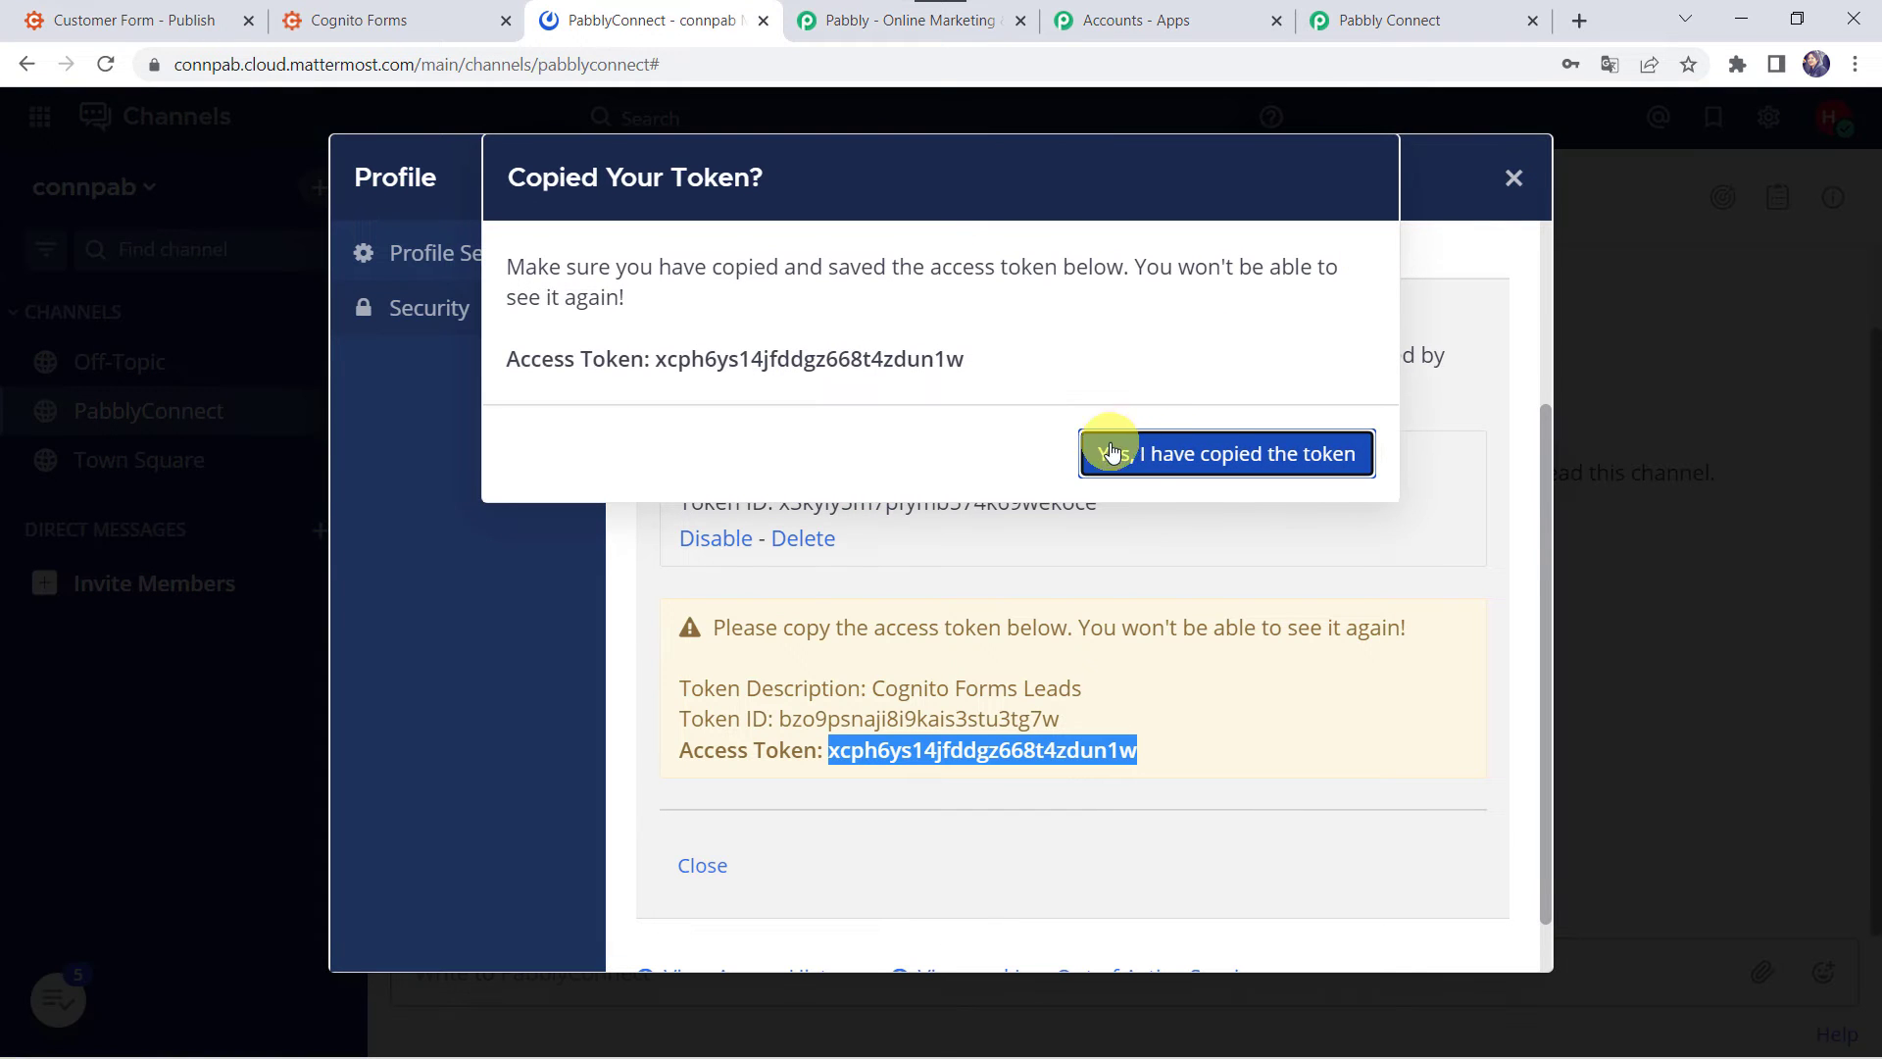
{"action": "left_click", "coordinate": [1300, 446]}
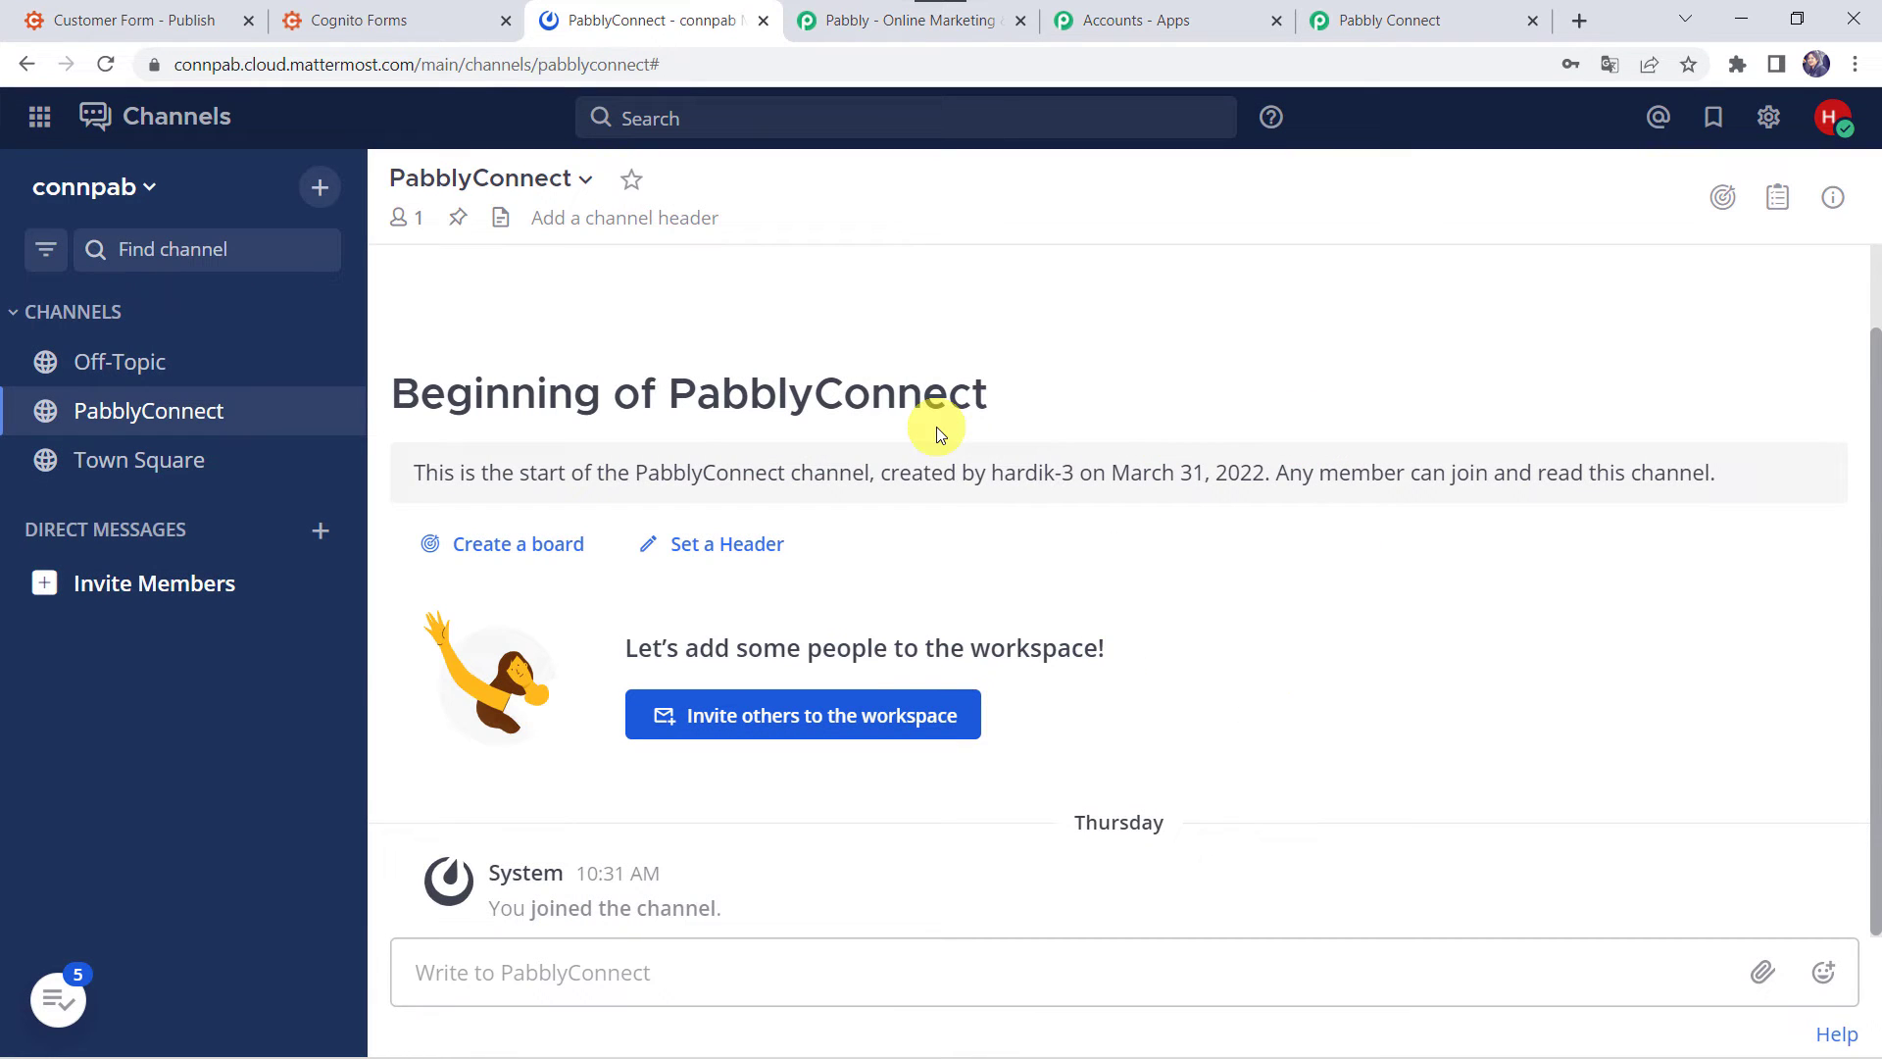
- Go to System Console > Integration Management and check that personal access tokens are enabled
{"action": "left_click", "coordinate": [41, 120]}
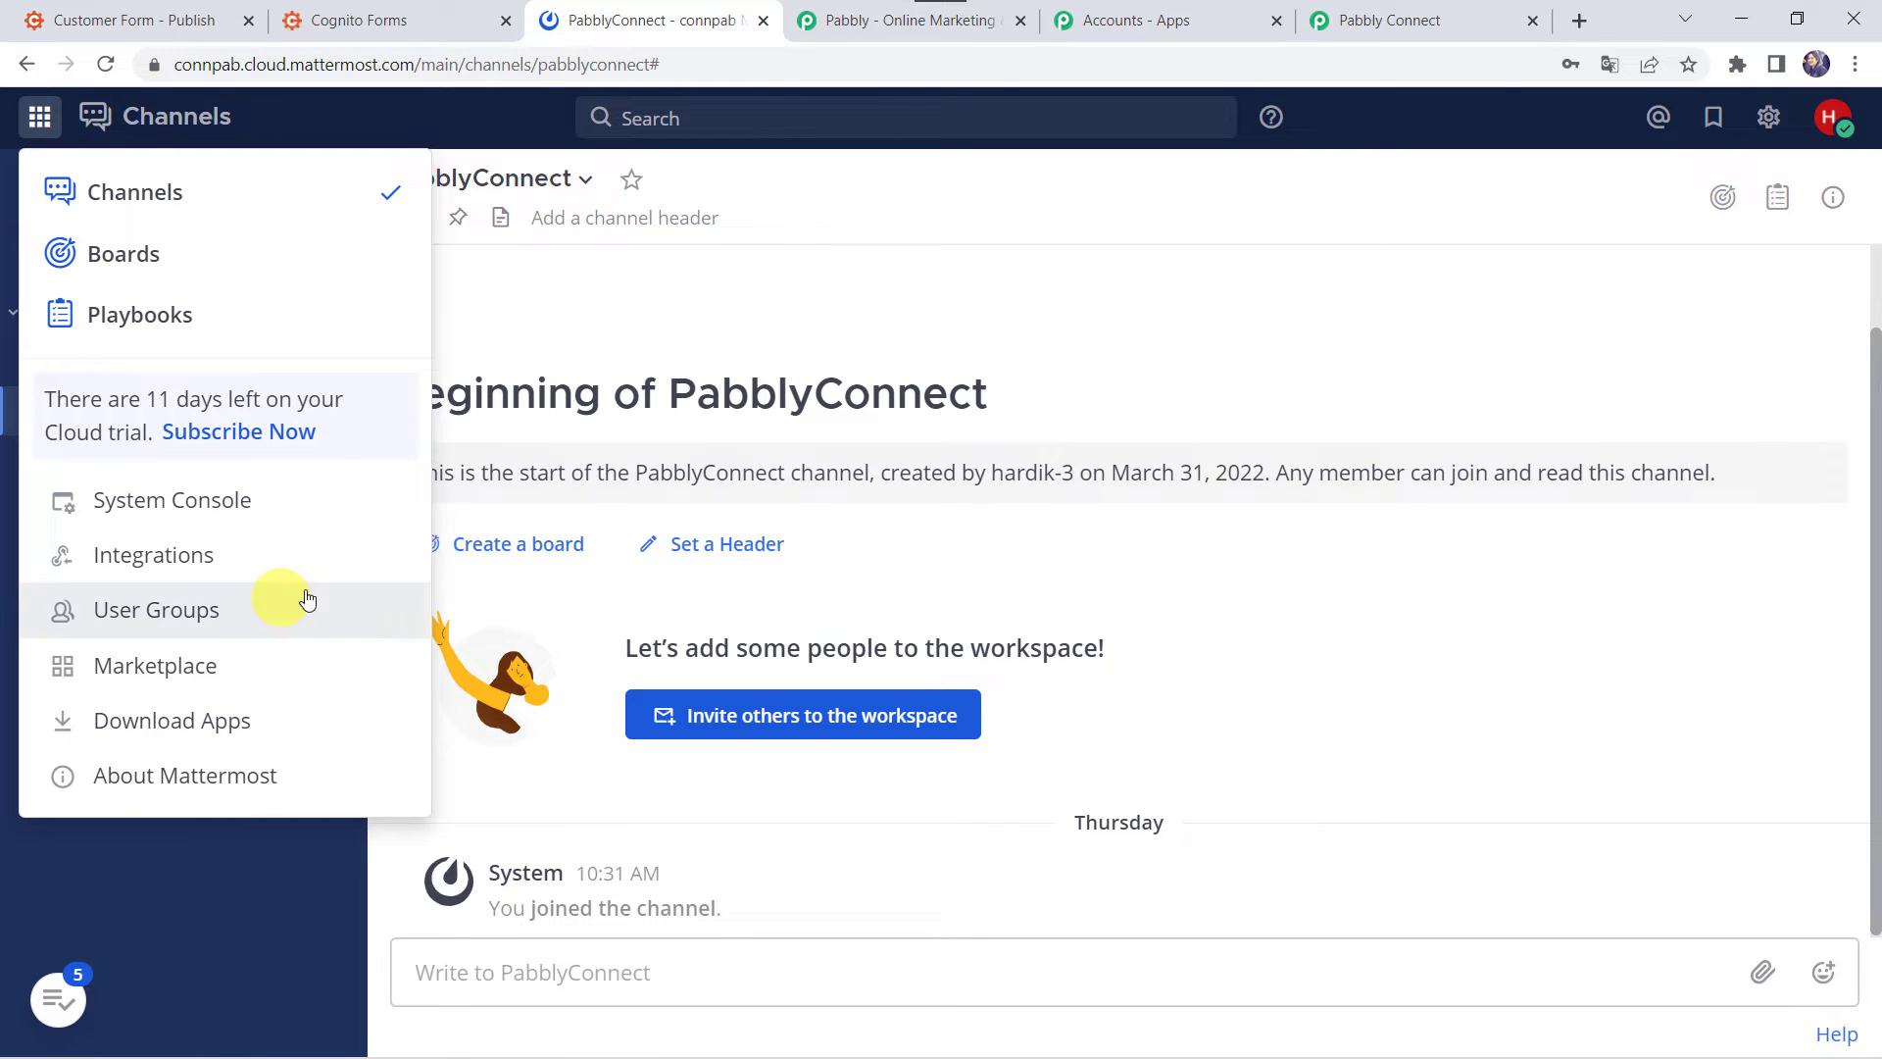
{"action": "left_click", "coordinate": [263, 502]}
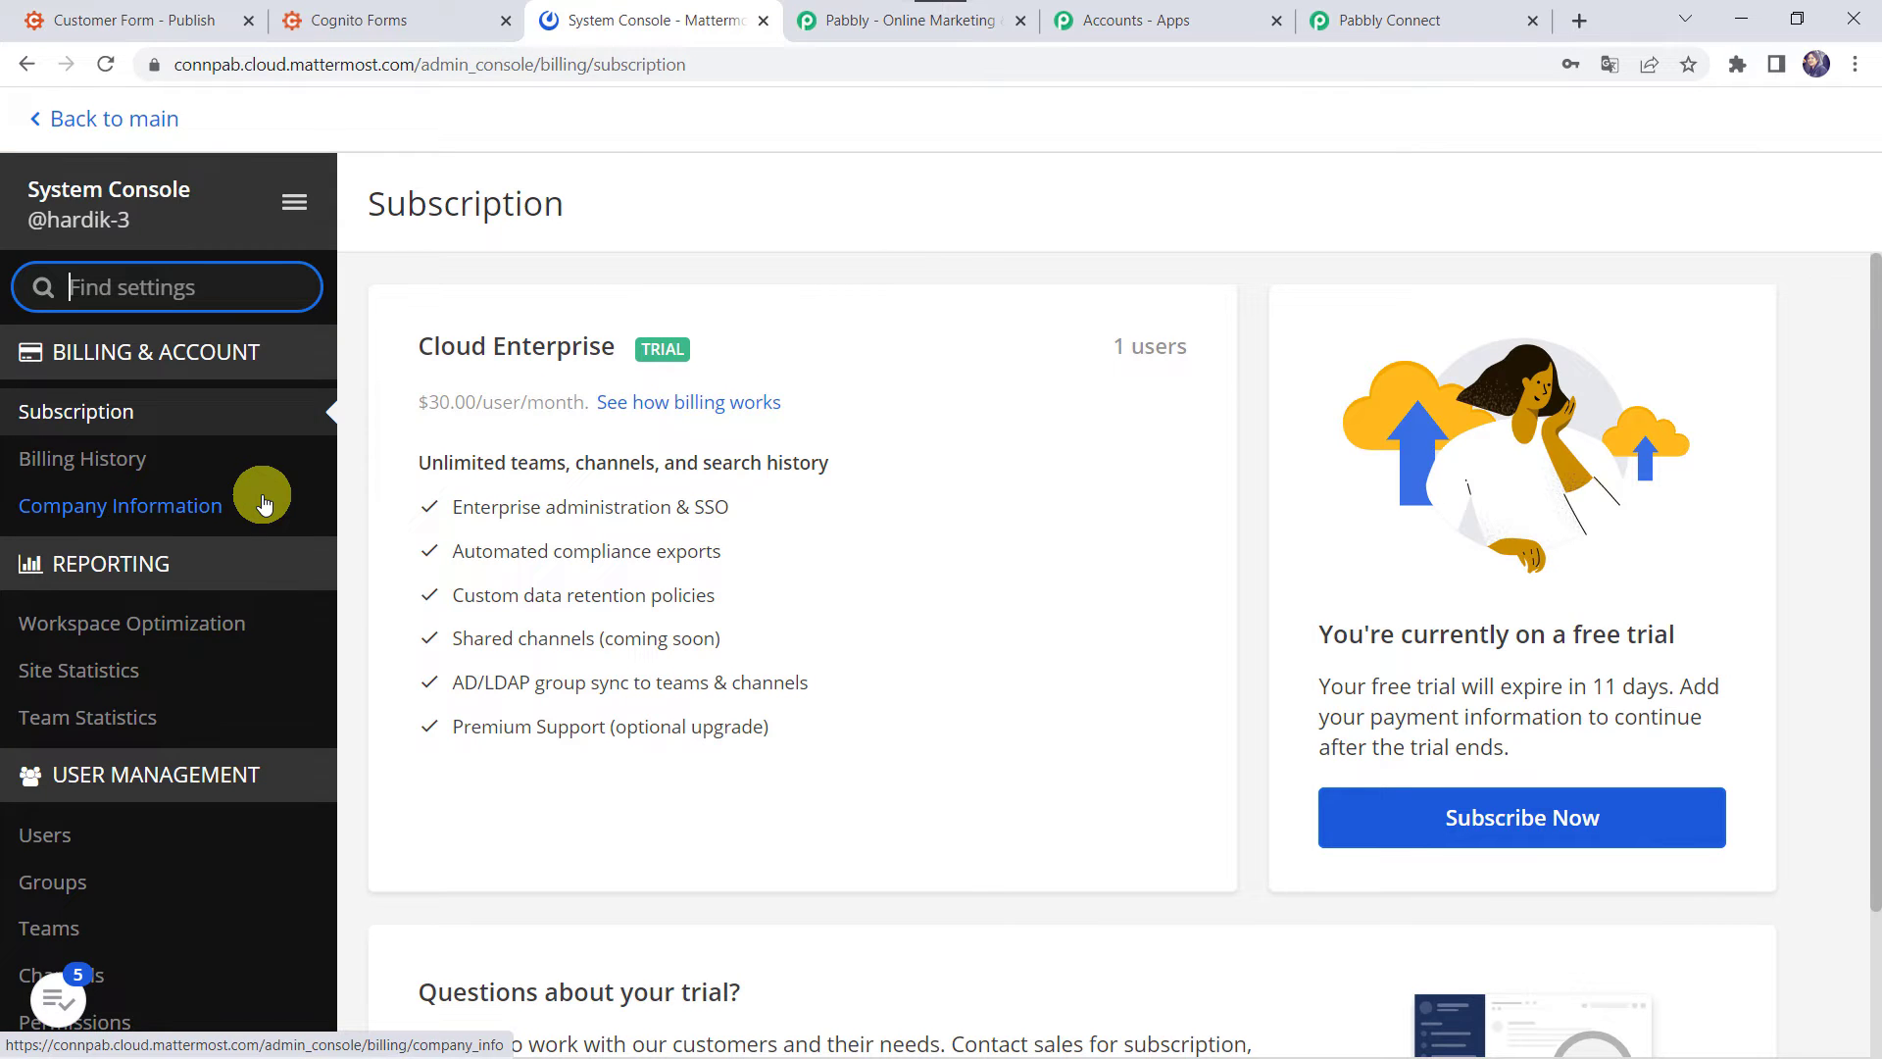
{"action": "scroll", "coordinate": [263, 502], "scroll_direction": "down", "scroll_amount": 20}
{"action": "scroll", "coordinate": [263, 502], "scroll_direction": "down", "scroll_amount": 2}
{"action": "left_click", "coordinate": [224, 525]}
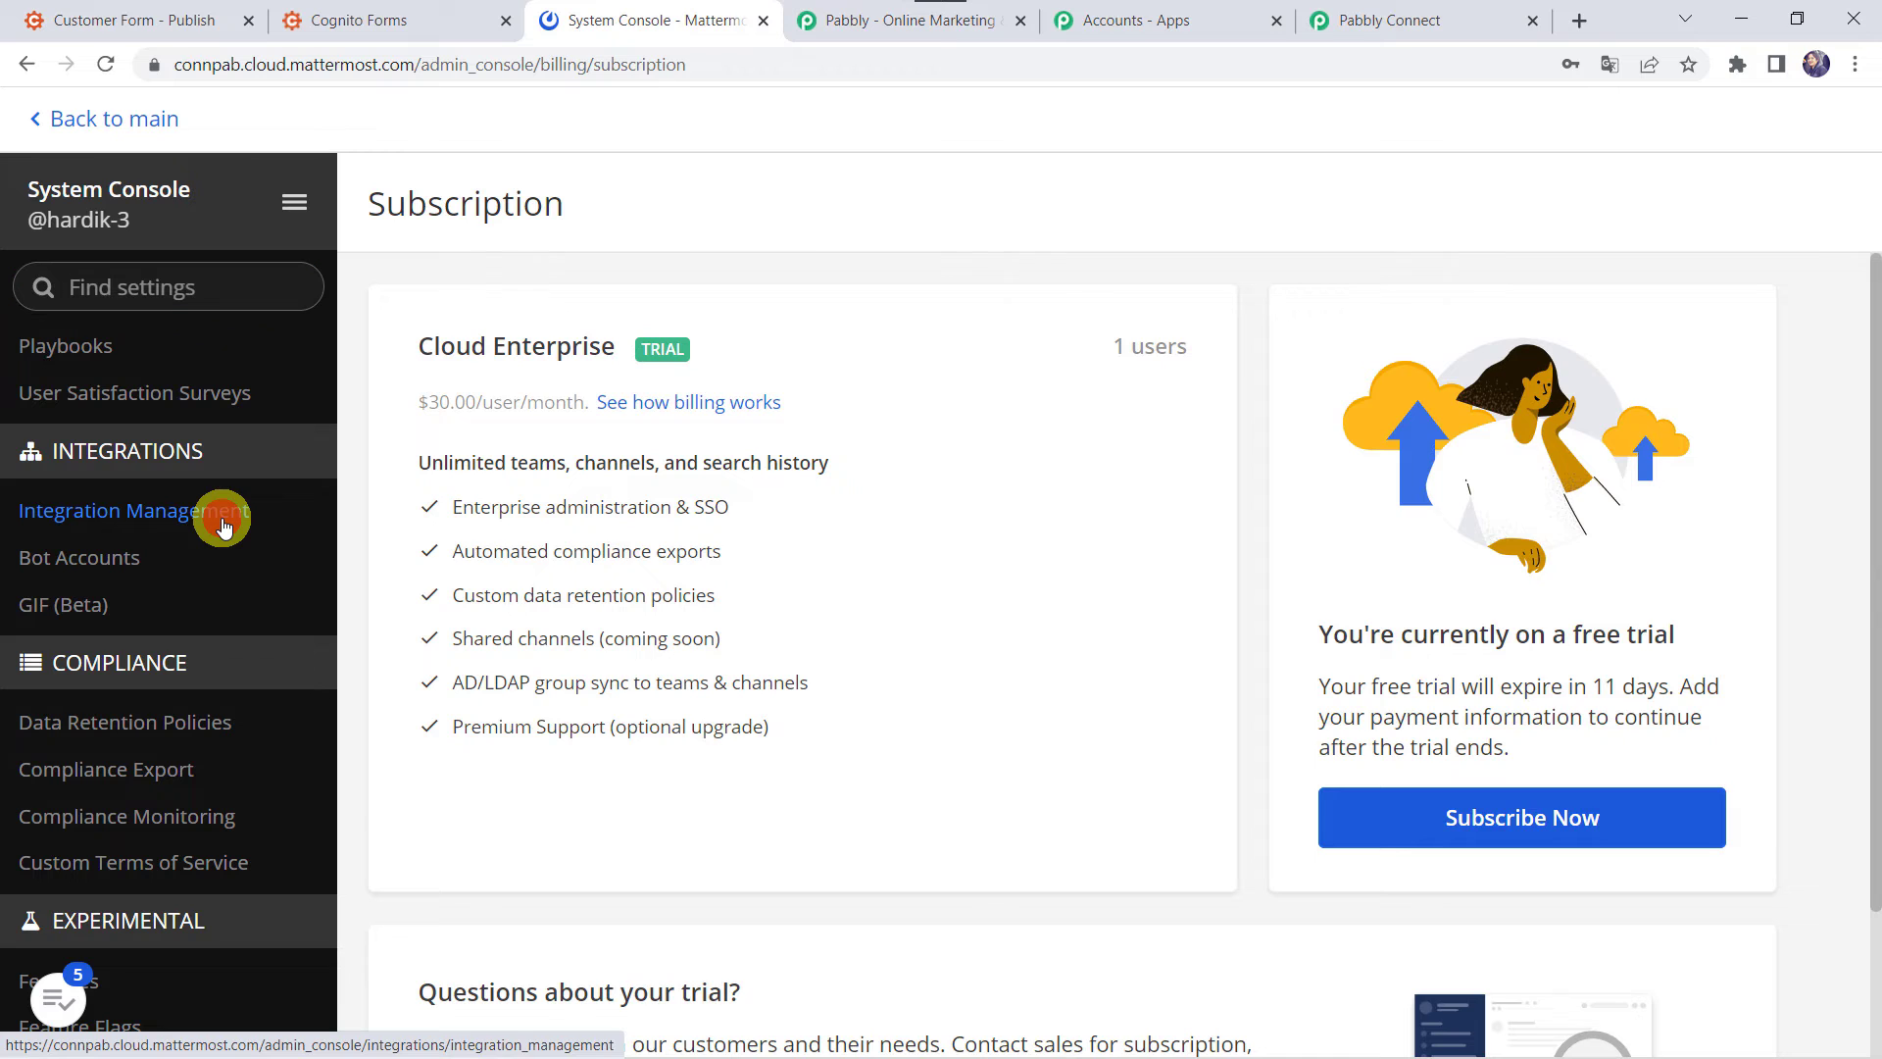
{"action": "scroll", "coordinate": [704, 701], "scroll_direction": "down", "scroll_amount": 3}
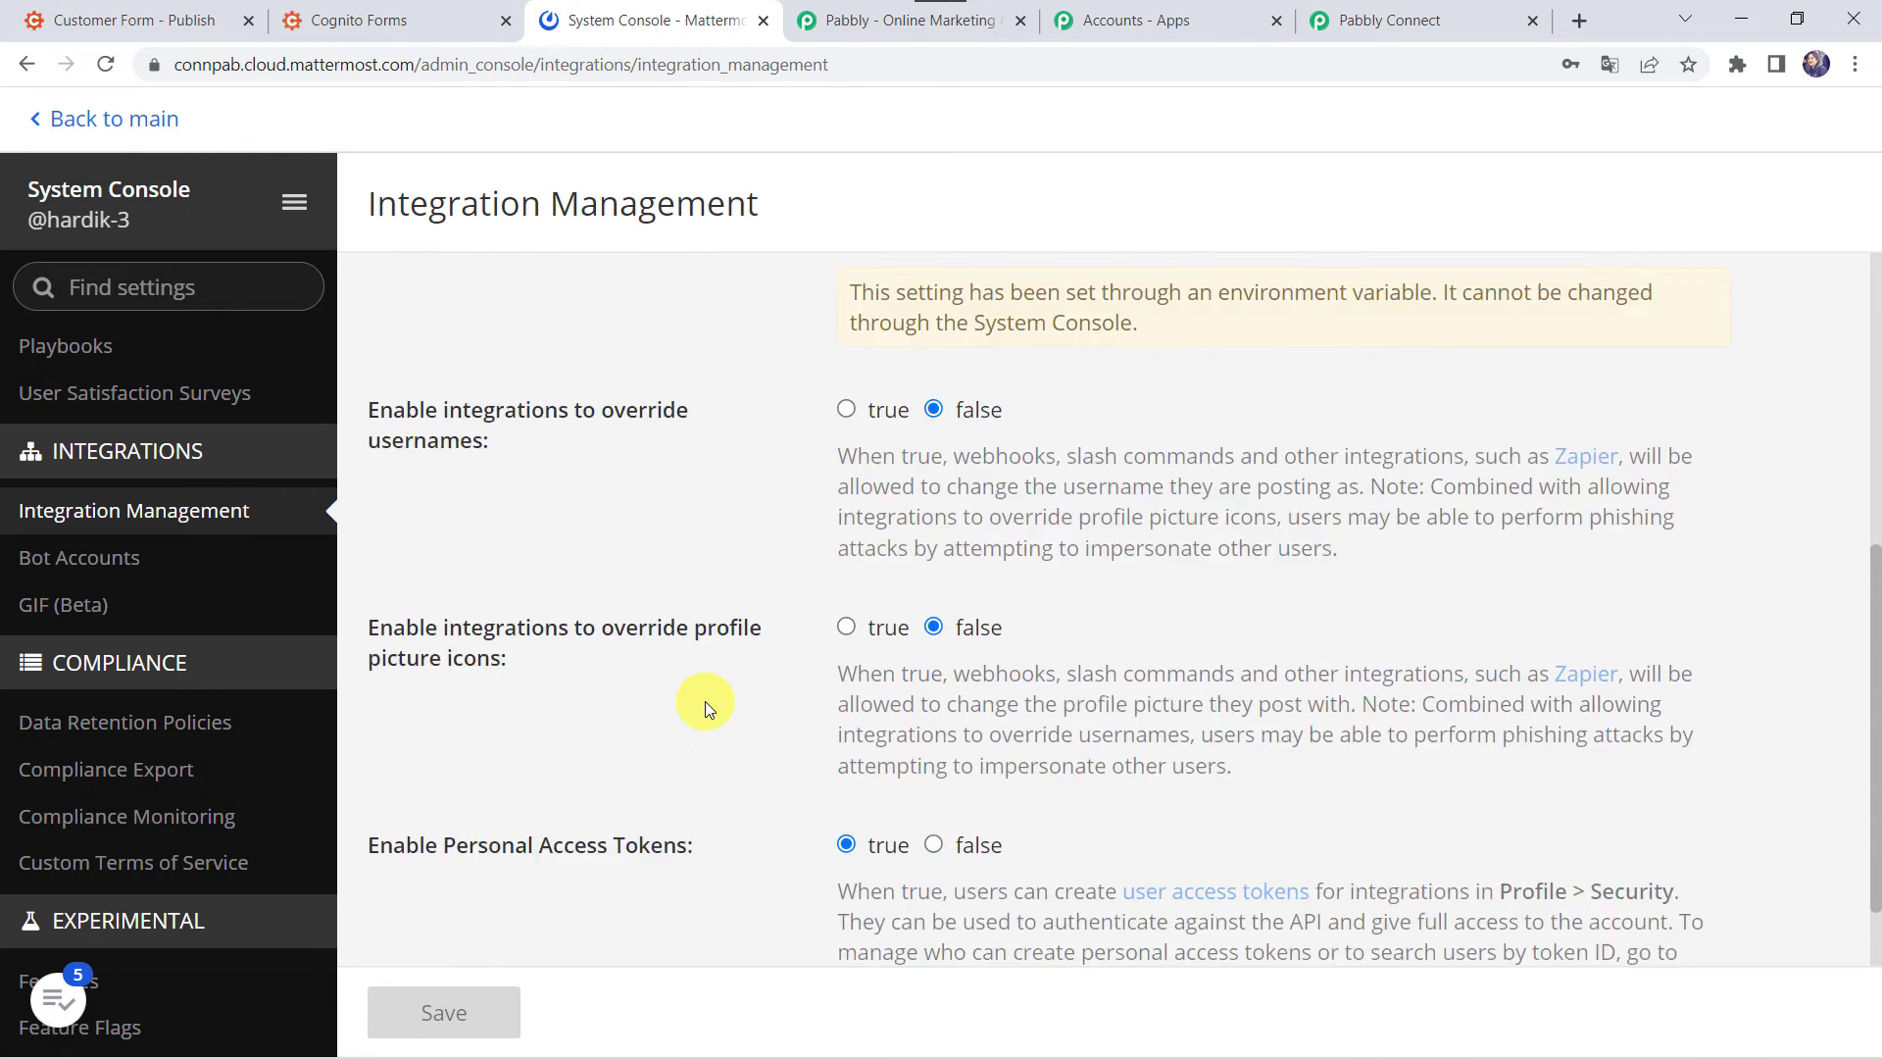
{"action": "scroll", "coordinate": [704, 702], "scroll_direction": "down", "scroll_amount": 3}
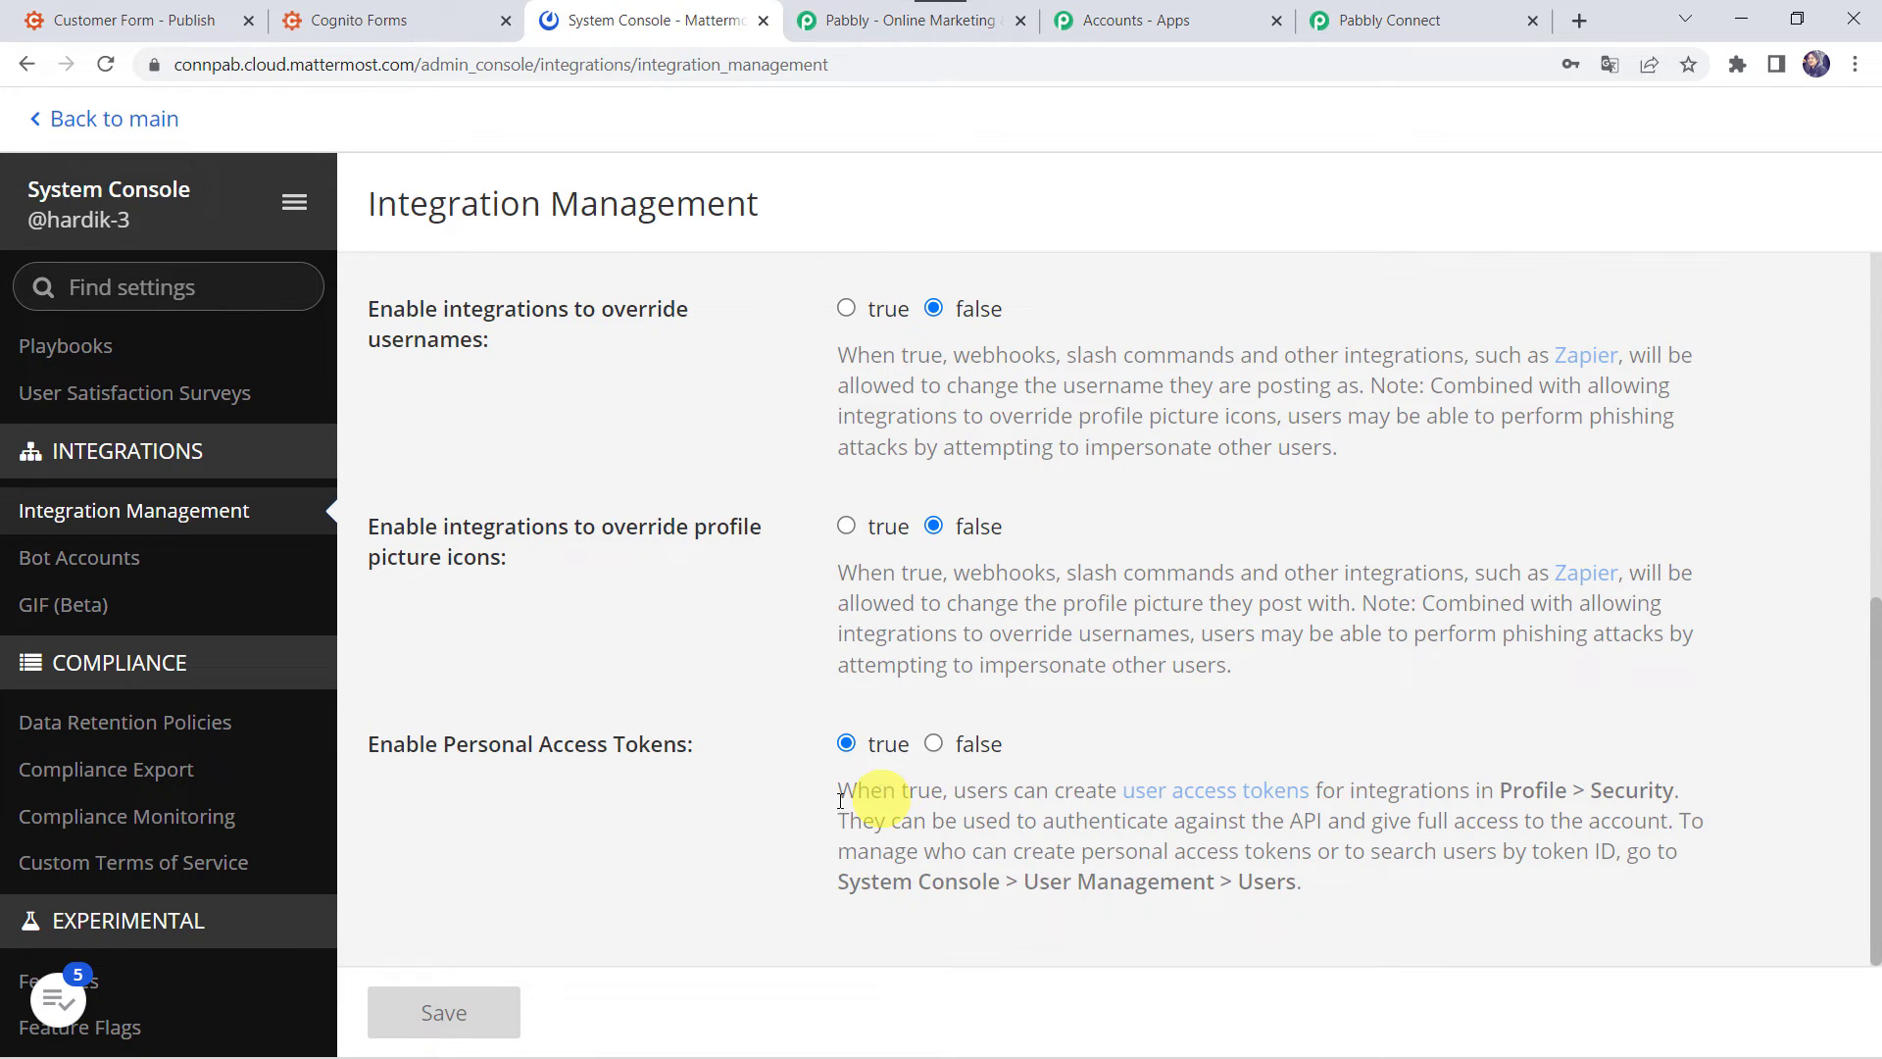
- Copy the Mattermost workspace base address from the System Console's address bar
{"action": "left_click", "coordinate": [1432, 14]}
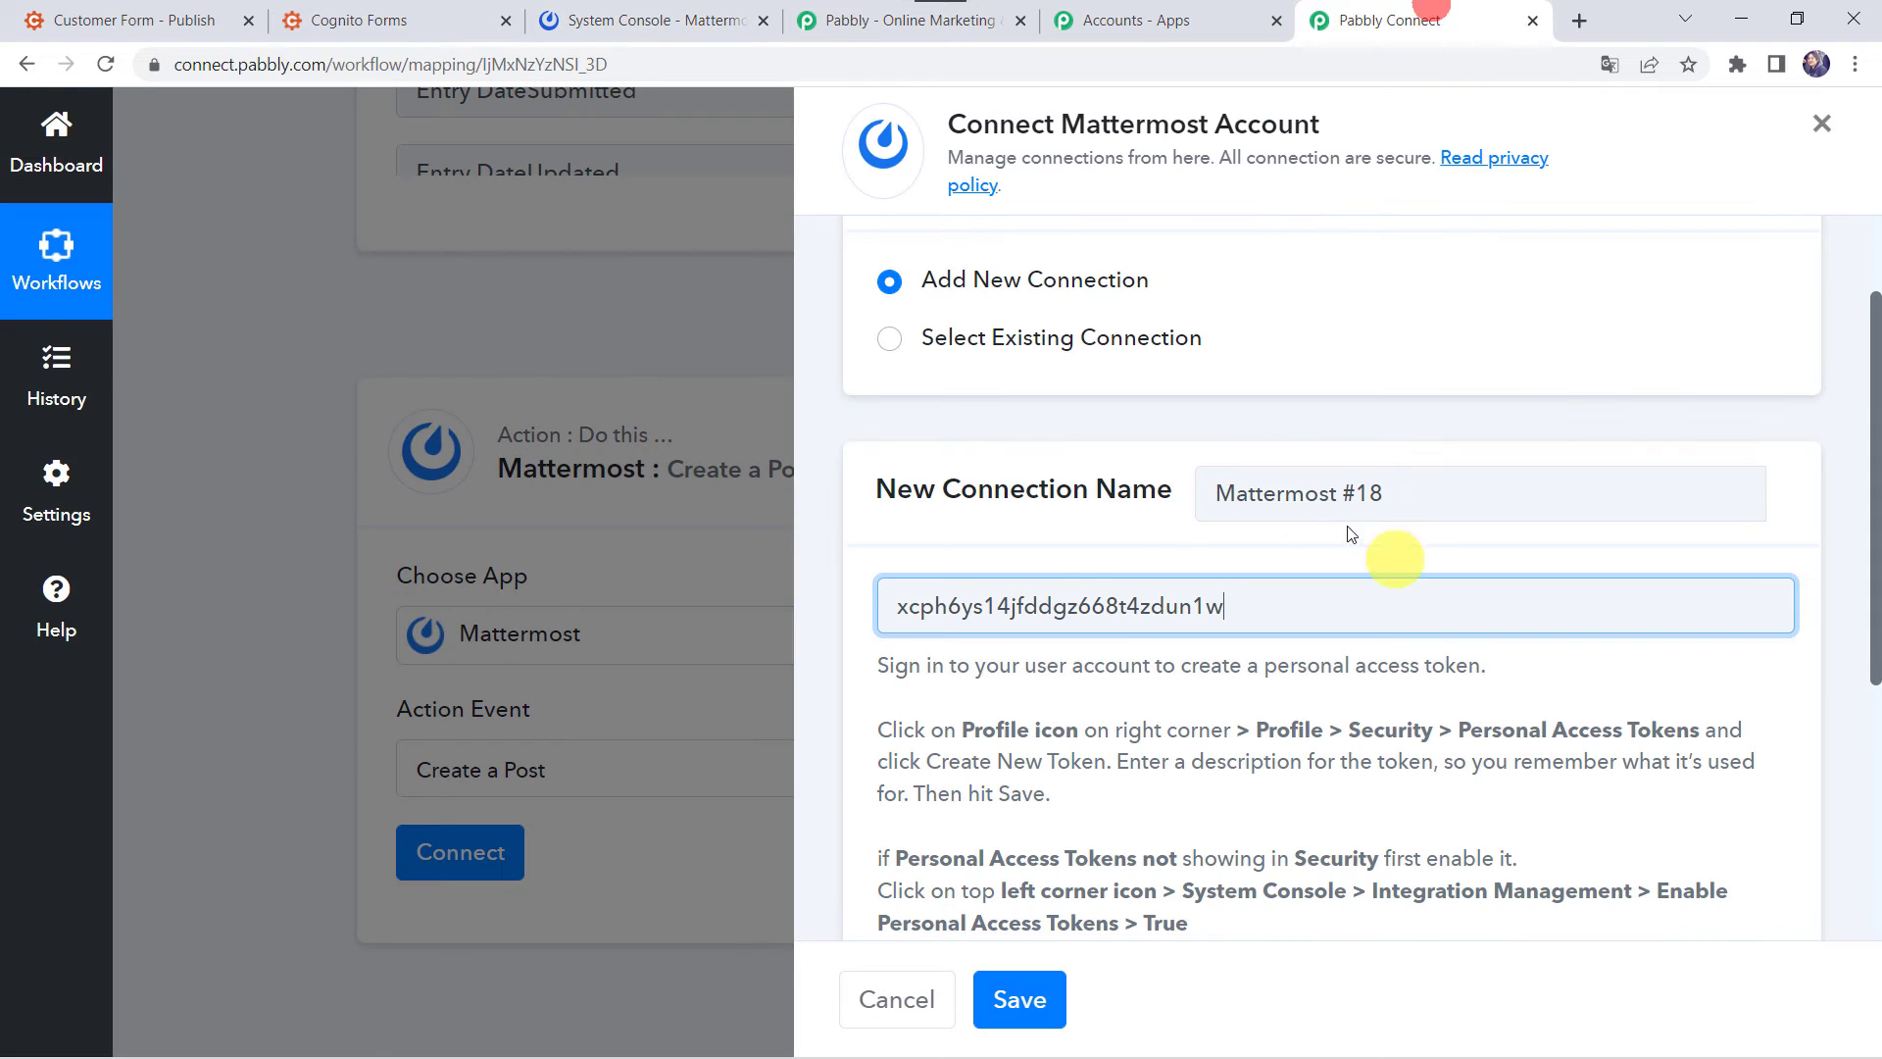
{"action": "scroll", "coordinate": [1067, 812], "scroll_direction": "down", "scroll_amount": 5}
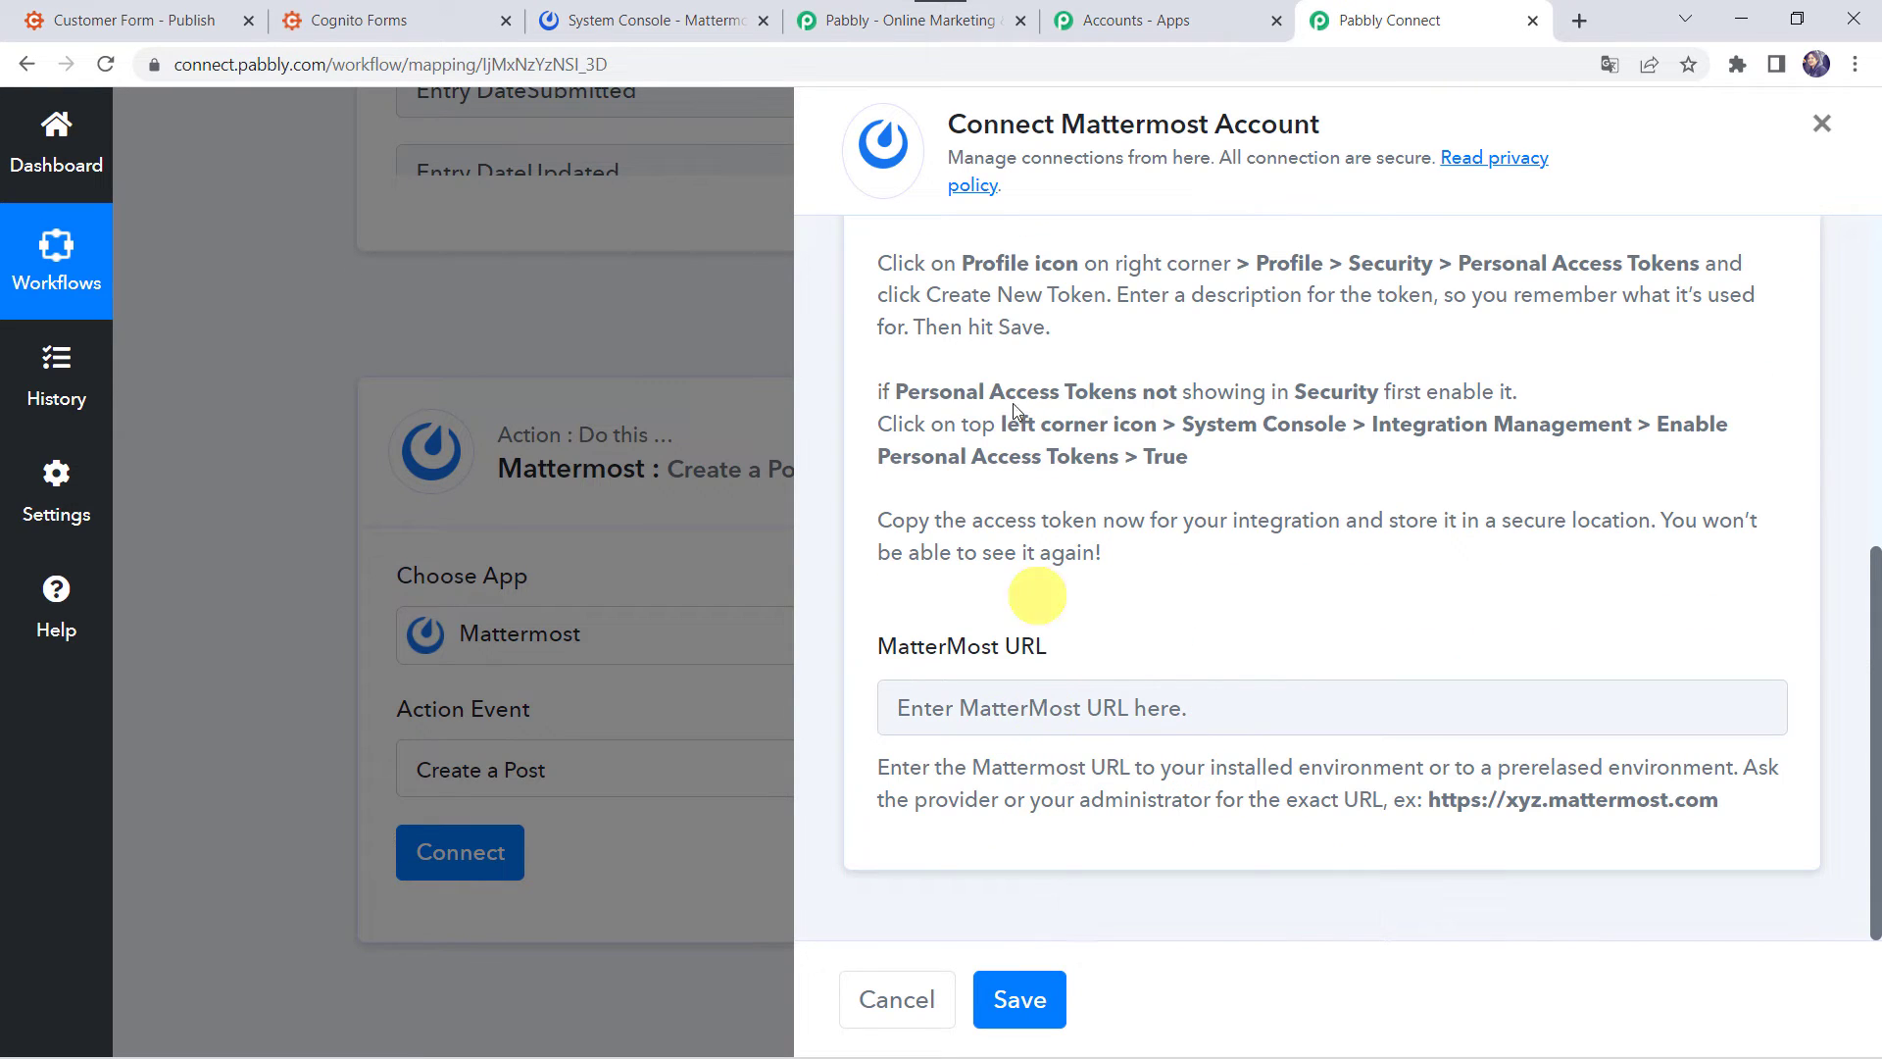
{"action": "left_click", "coordinate": [637, 20]}
{"action": "left_click", "coordinate": [510, 56]}
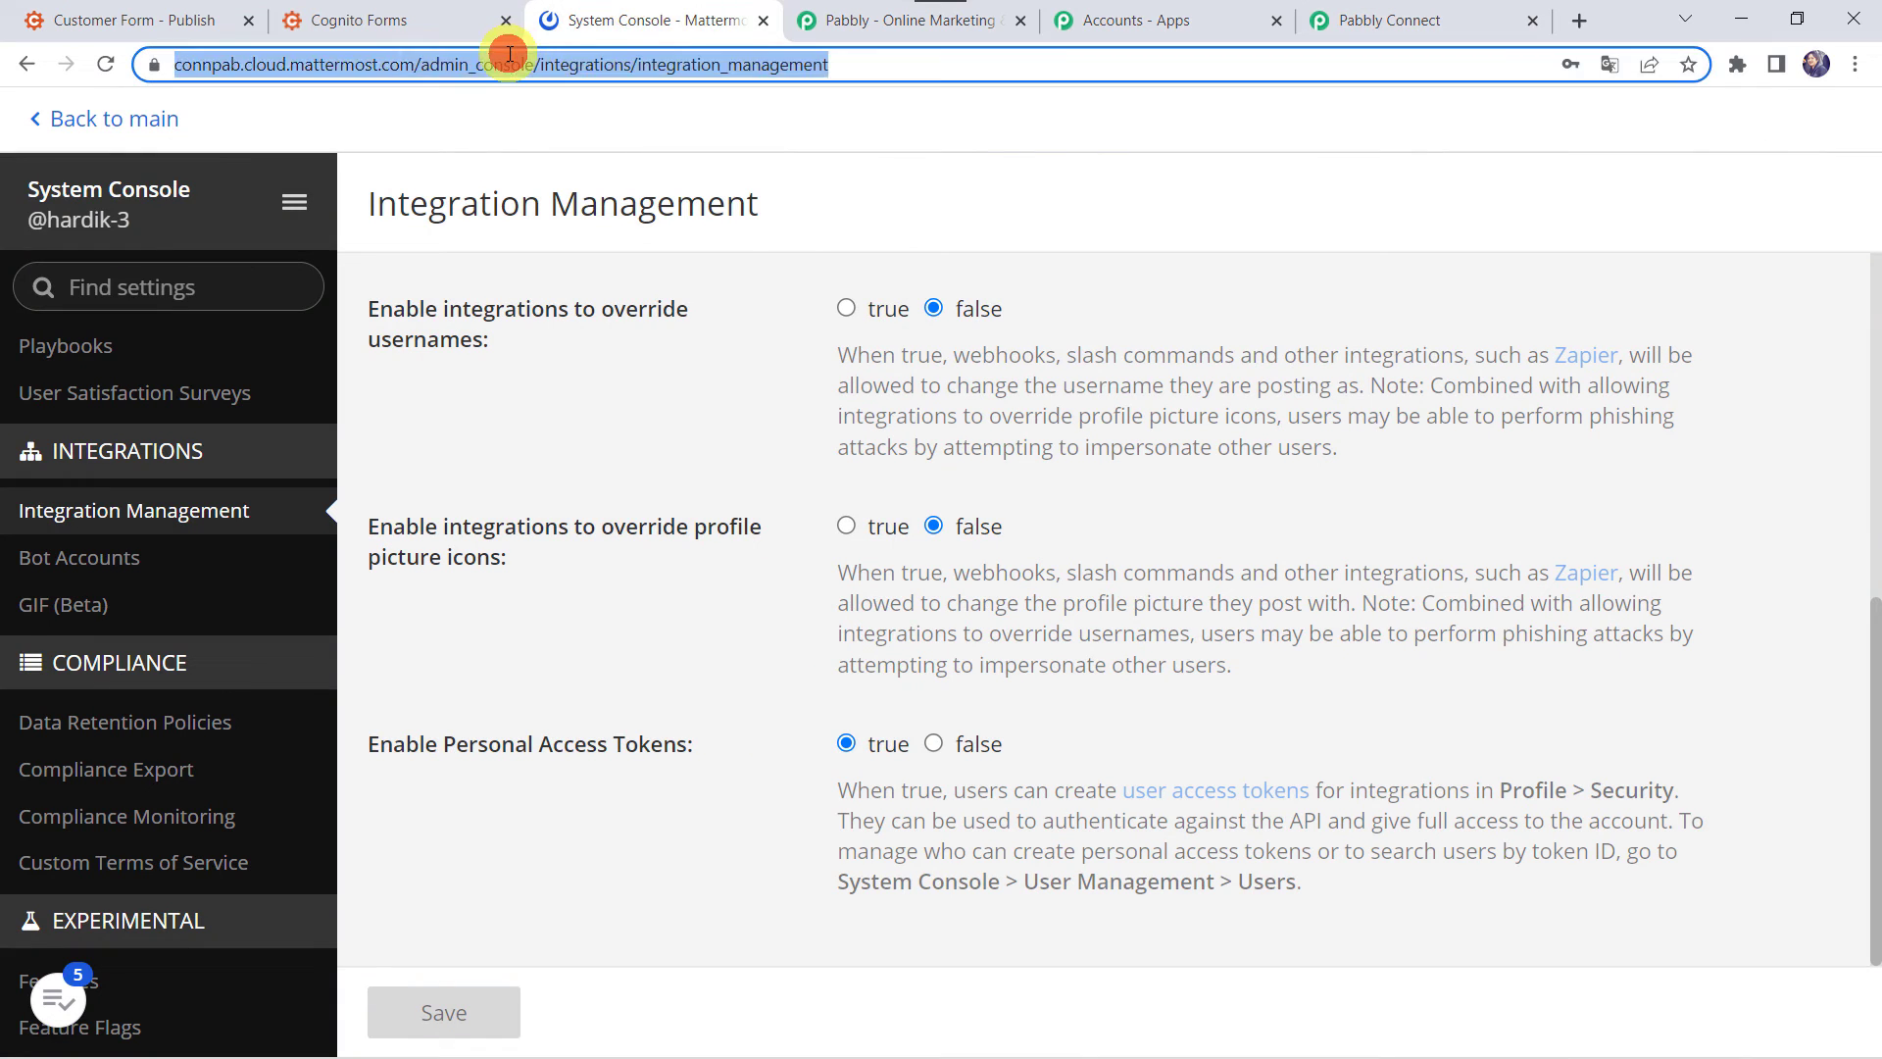
{"action": "left_click", "coordinate": [400, 67]}
{"action": "left_click", "coordinate": [470, 68]}
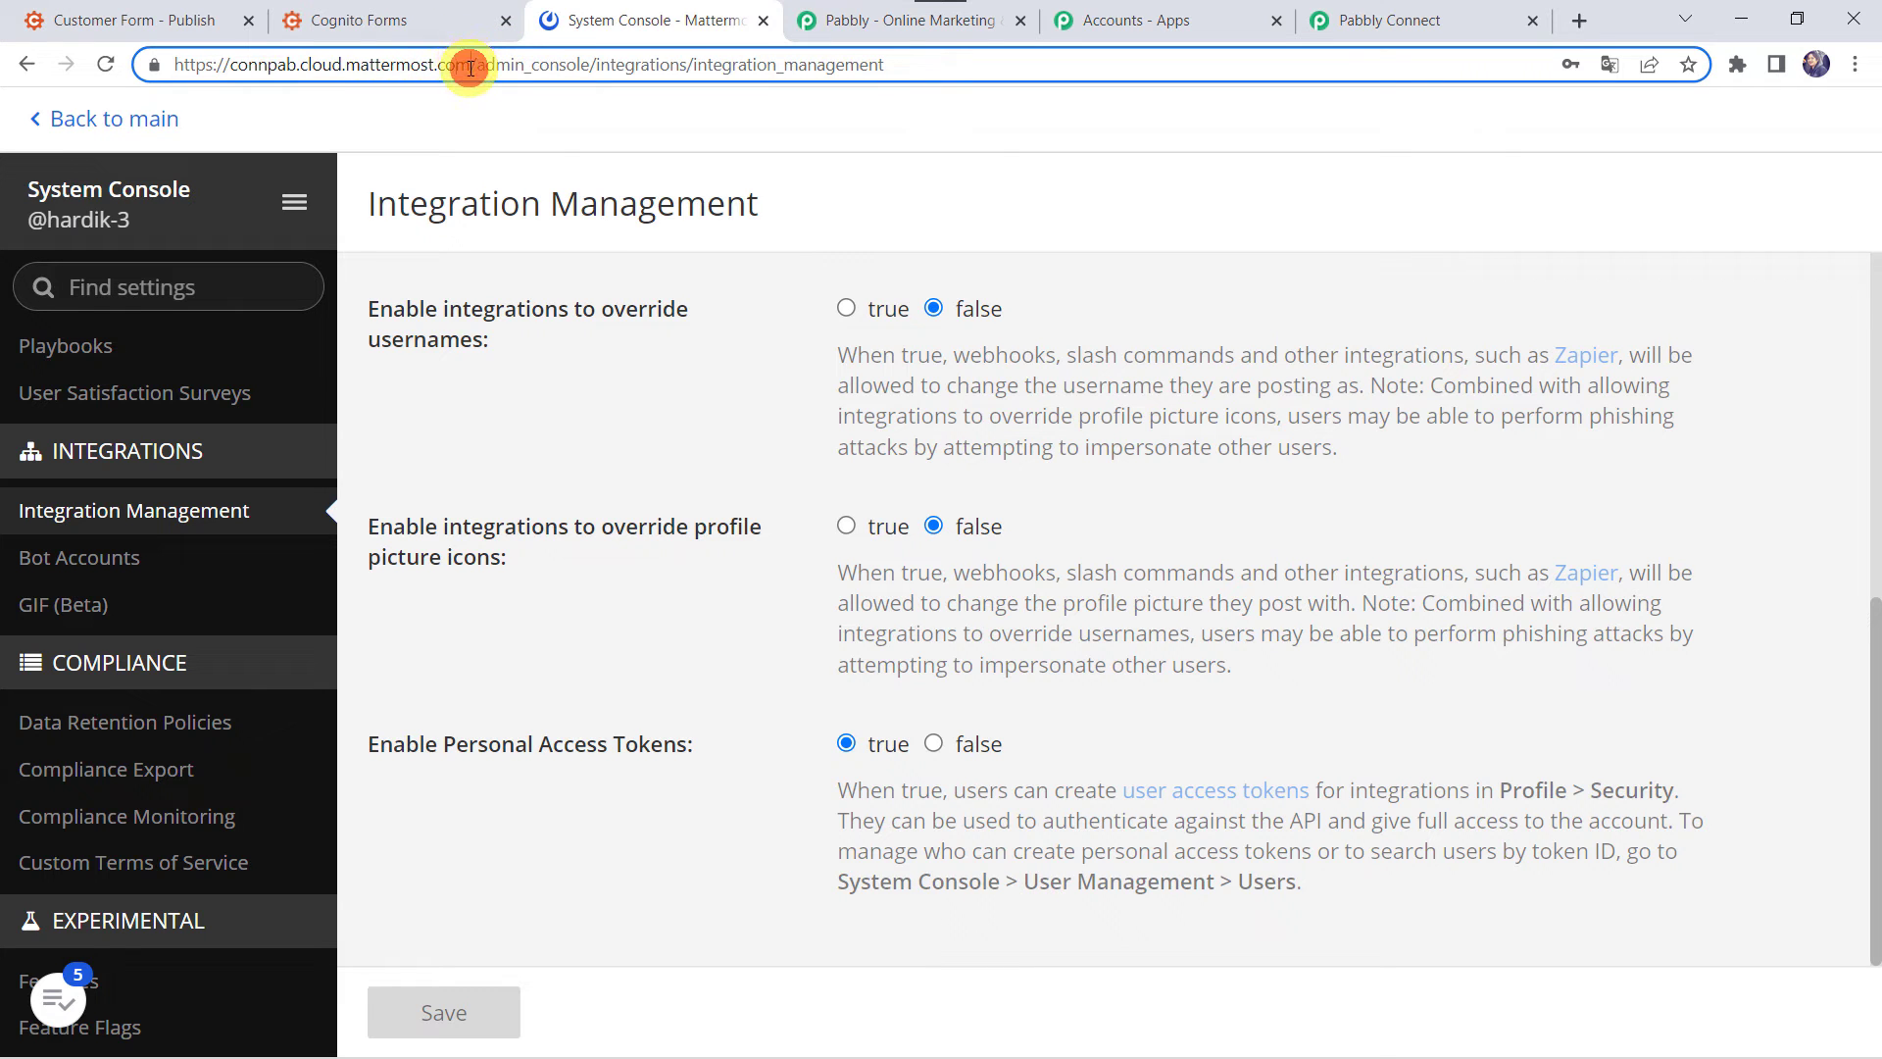
{"action": "left_click_drag", "start_coordinate": [471, 68], "coordinate": [20, 49]}
{"action": "key", "text": "ctrl+c"}
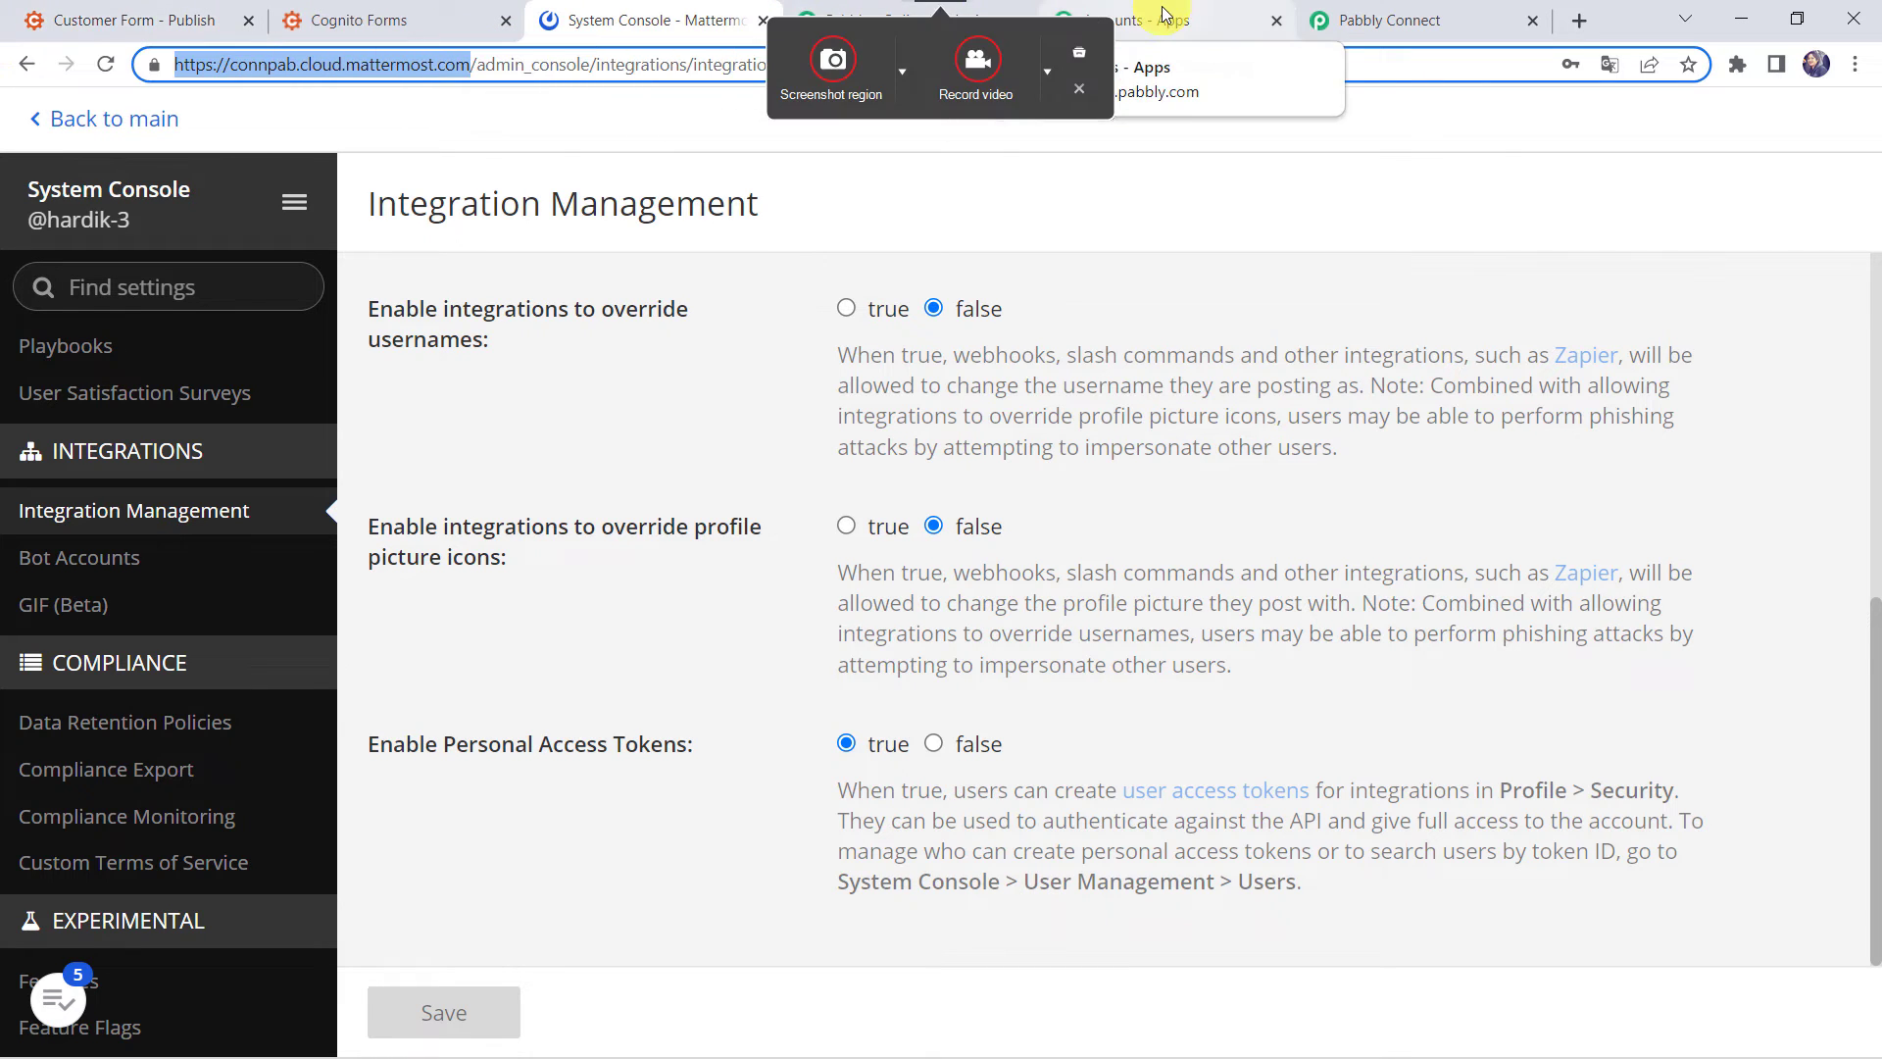
- Paste the address into the MatterMost URL field and save the connection
{"action": "left_click", "coordinate": [1392, 20]}
{"action": "left_click", "coordinate": [992, 685]}
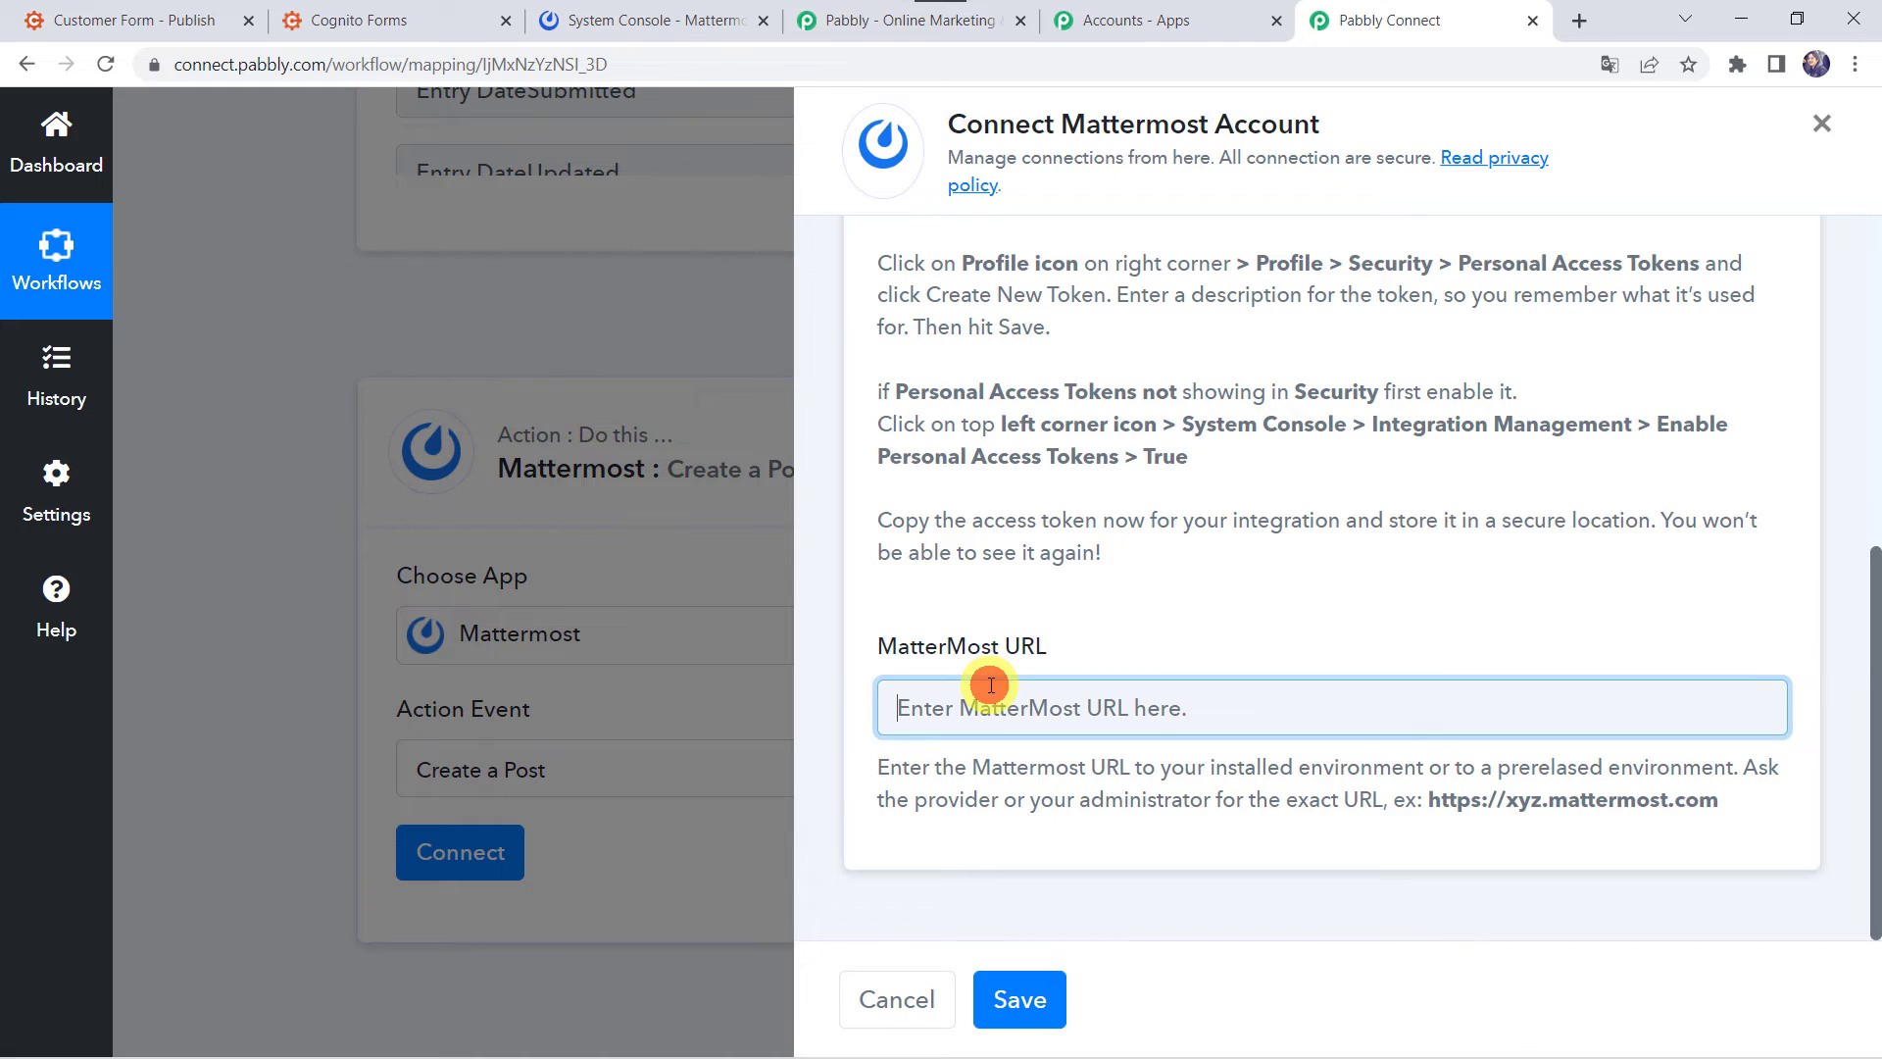
{"action": "key", "text": "ctrl+v"}
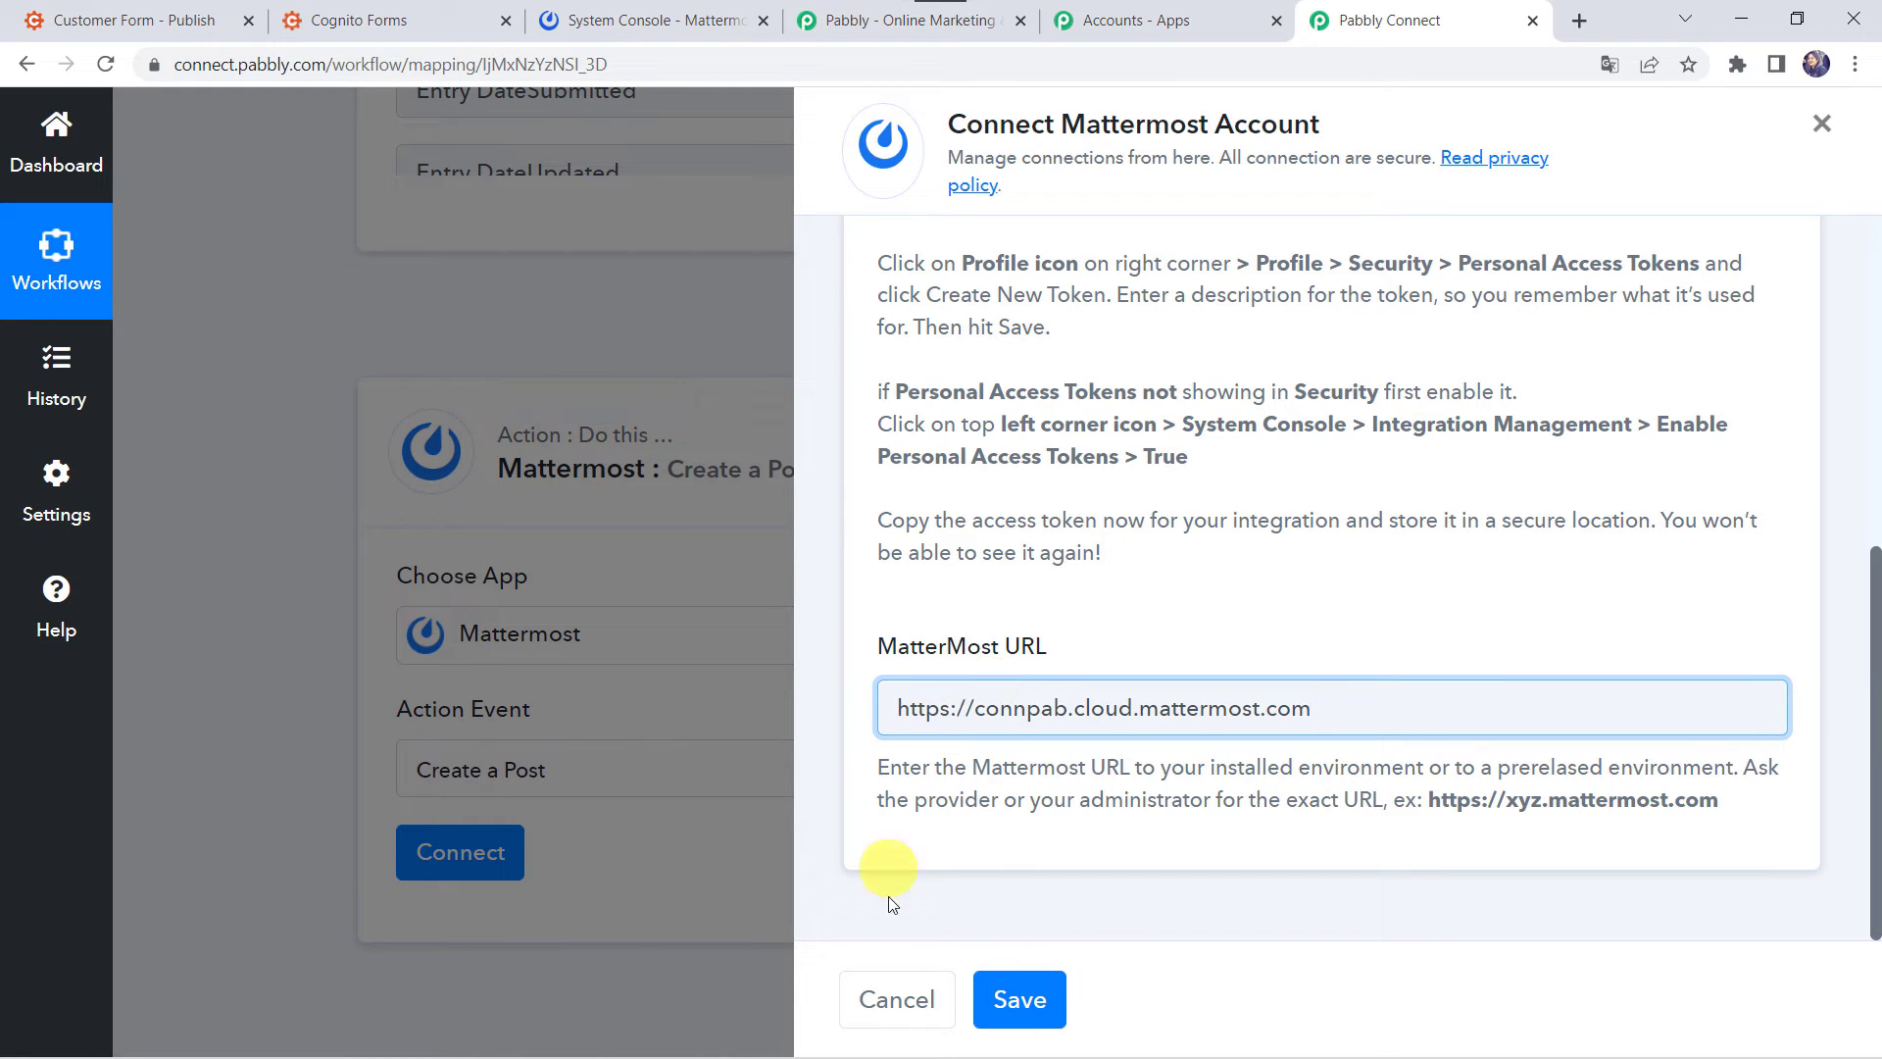
{"action": "left_click", "coordinate": [1027, 998]}
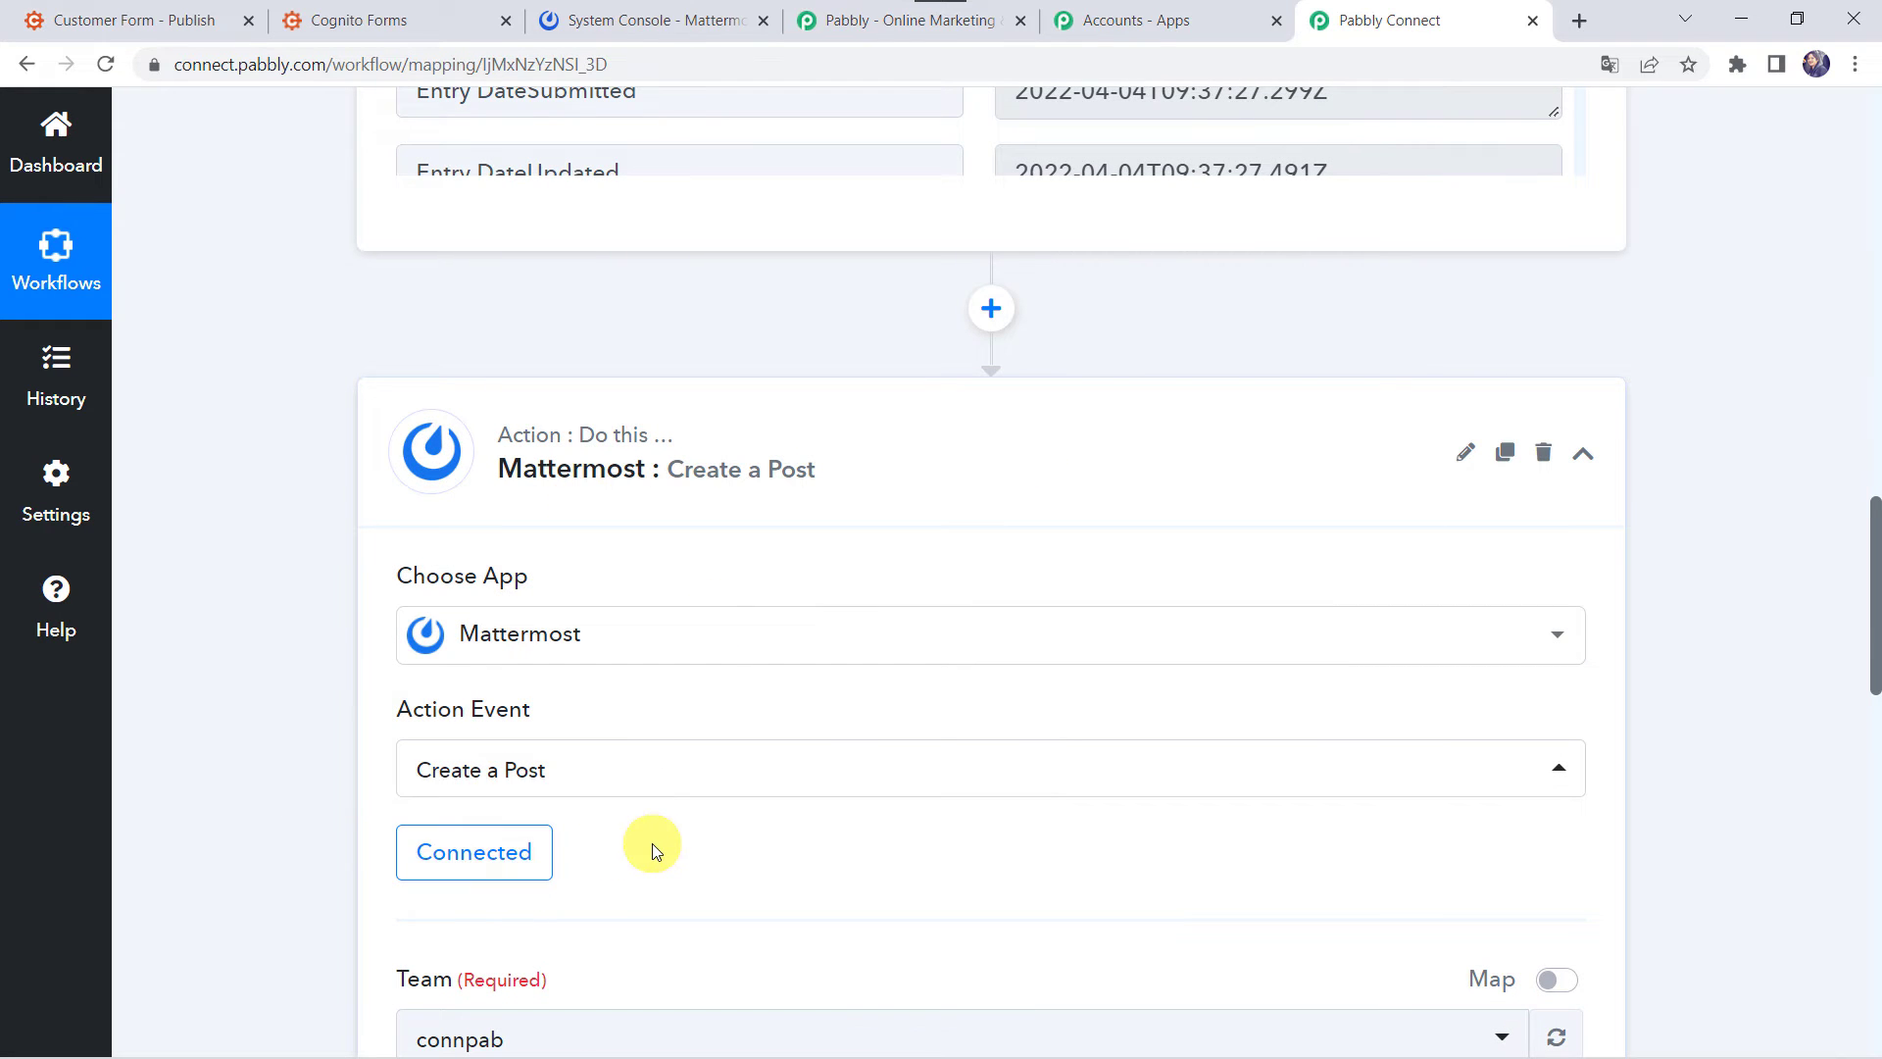
- Exit Mattermost's System Console back to the connpab channels view to see the channel names
{"action": "scroll", "coordinate": [651, 845], "scroll_direction": "down", "scroll_amount": 4}
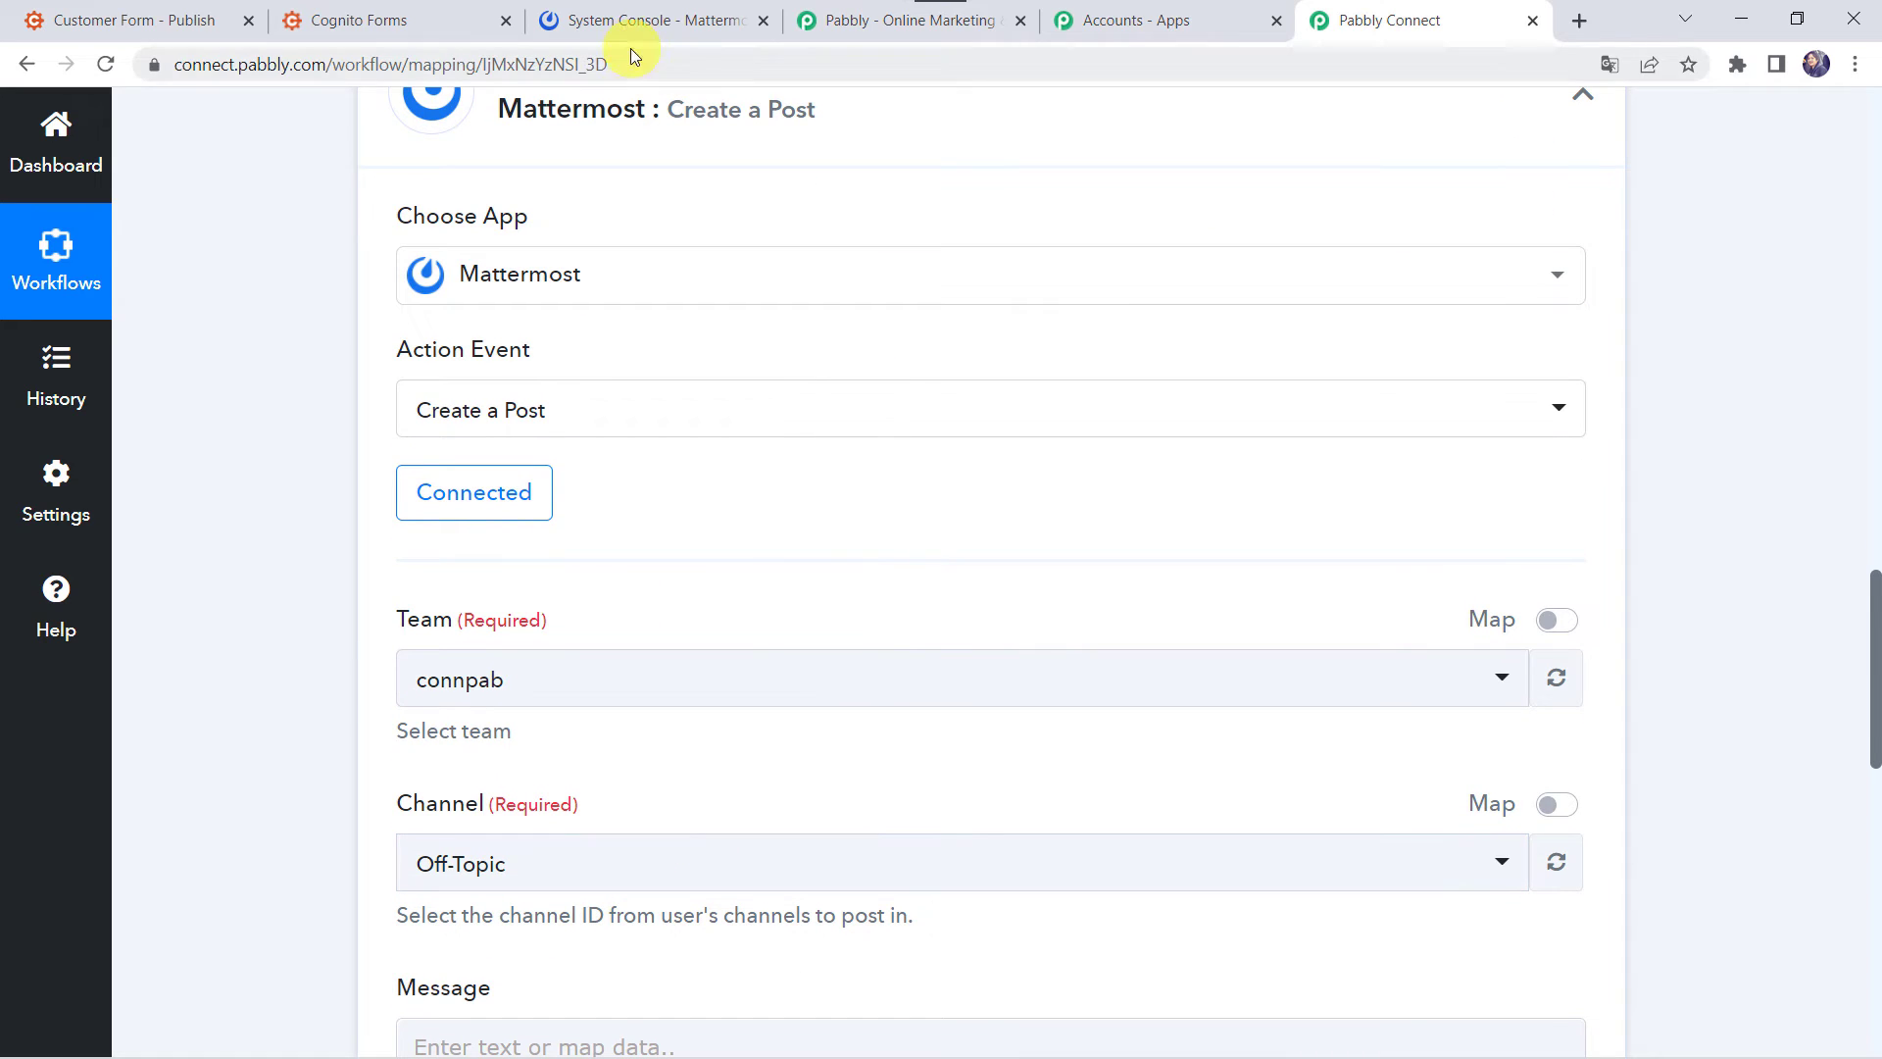
{"action": "scroll", "coordinate": [609, 125], "scroll_direction": "up", "scroll_amount": 1}
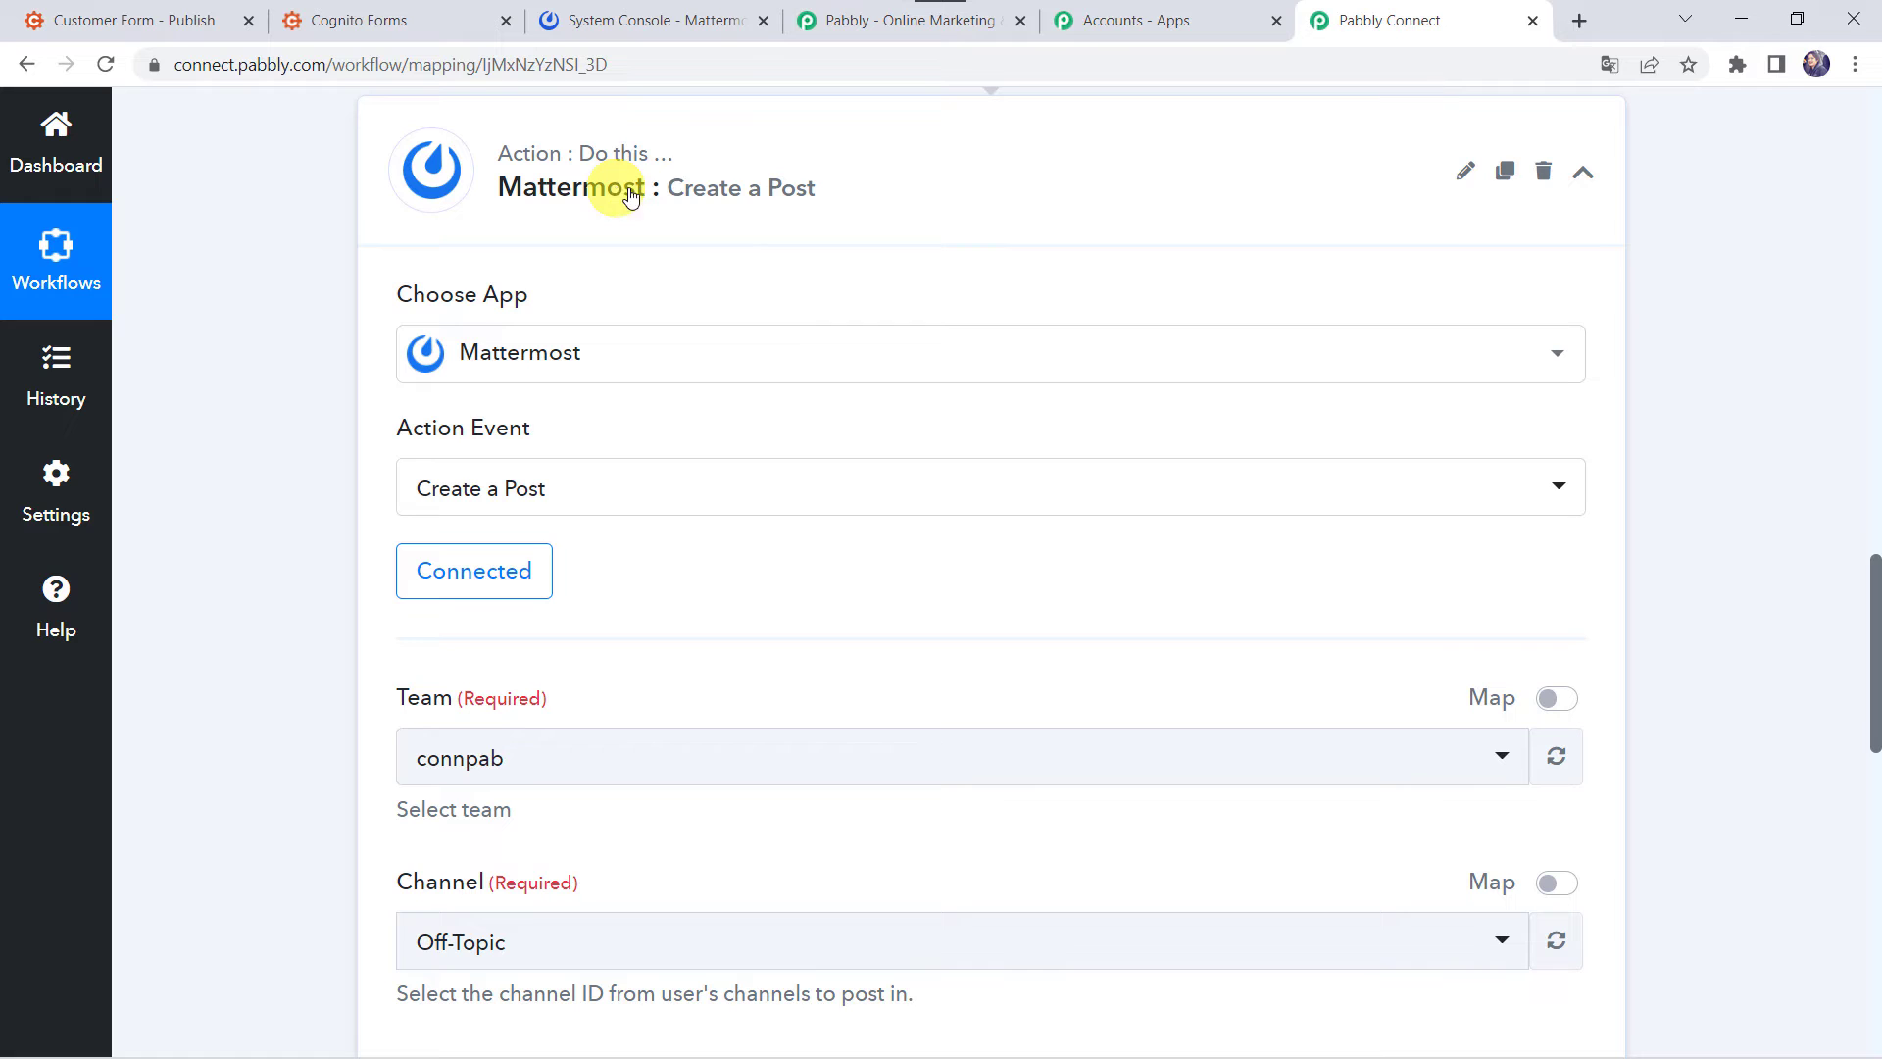
{"action": "scroll", "coordinate": [661, 588], "scroll_direction": "down", "scroll_amount": 2}
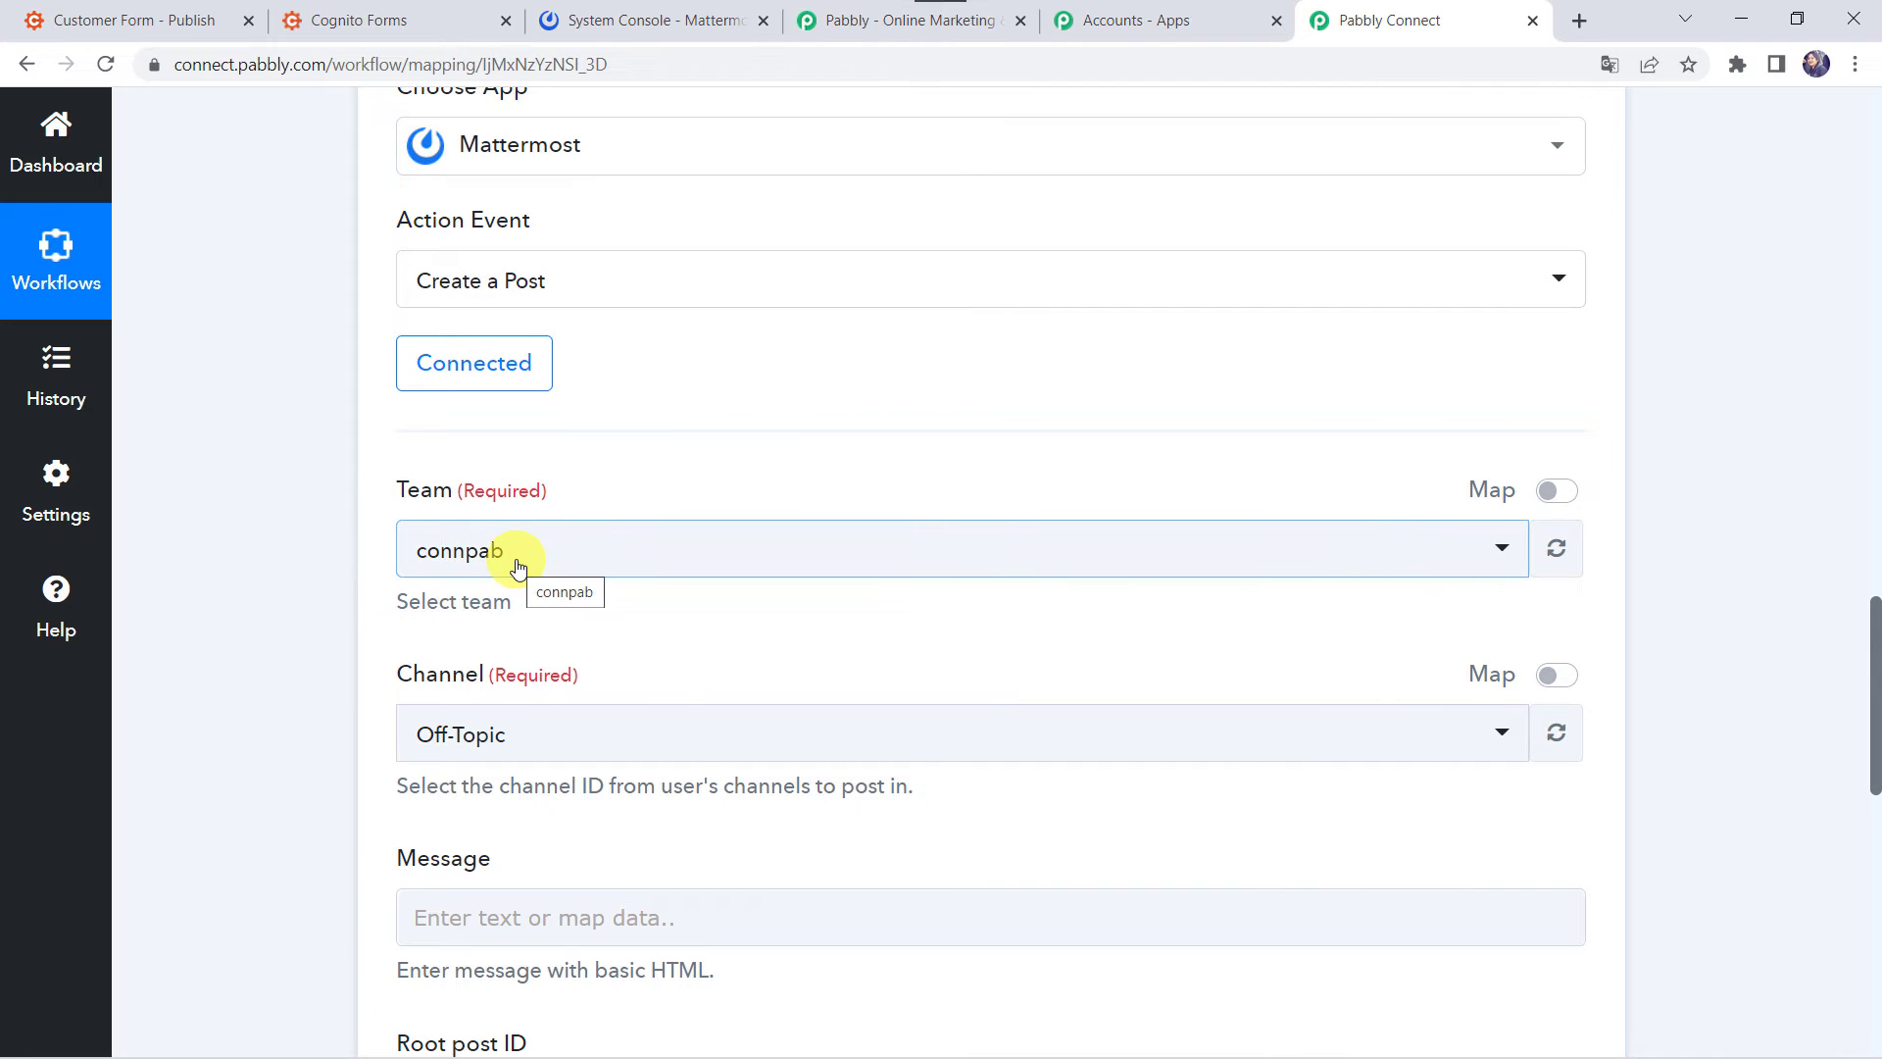
{"action": "left_click", "coordinate": [632, 19]}
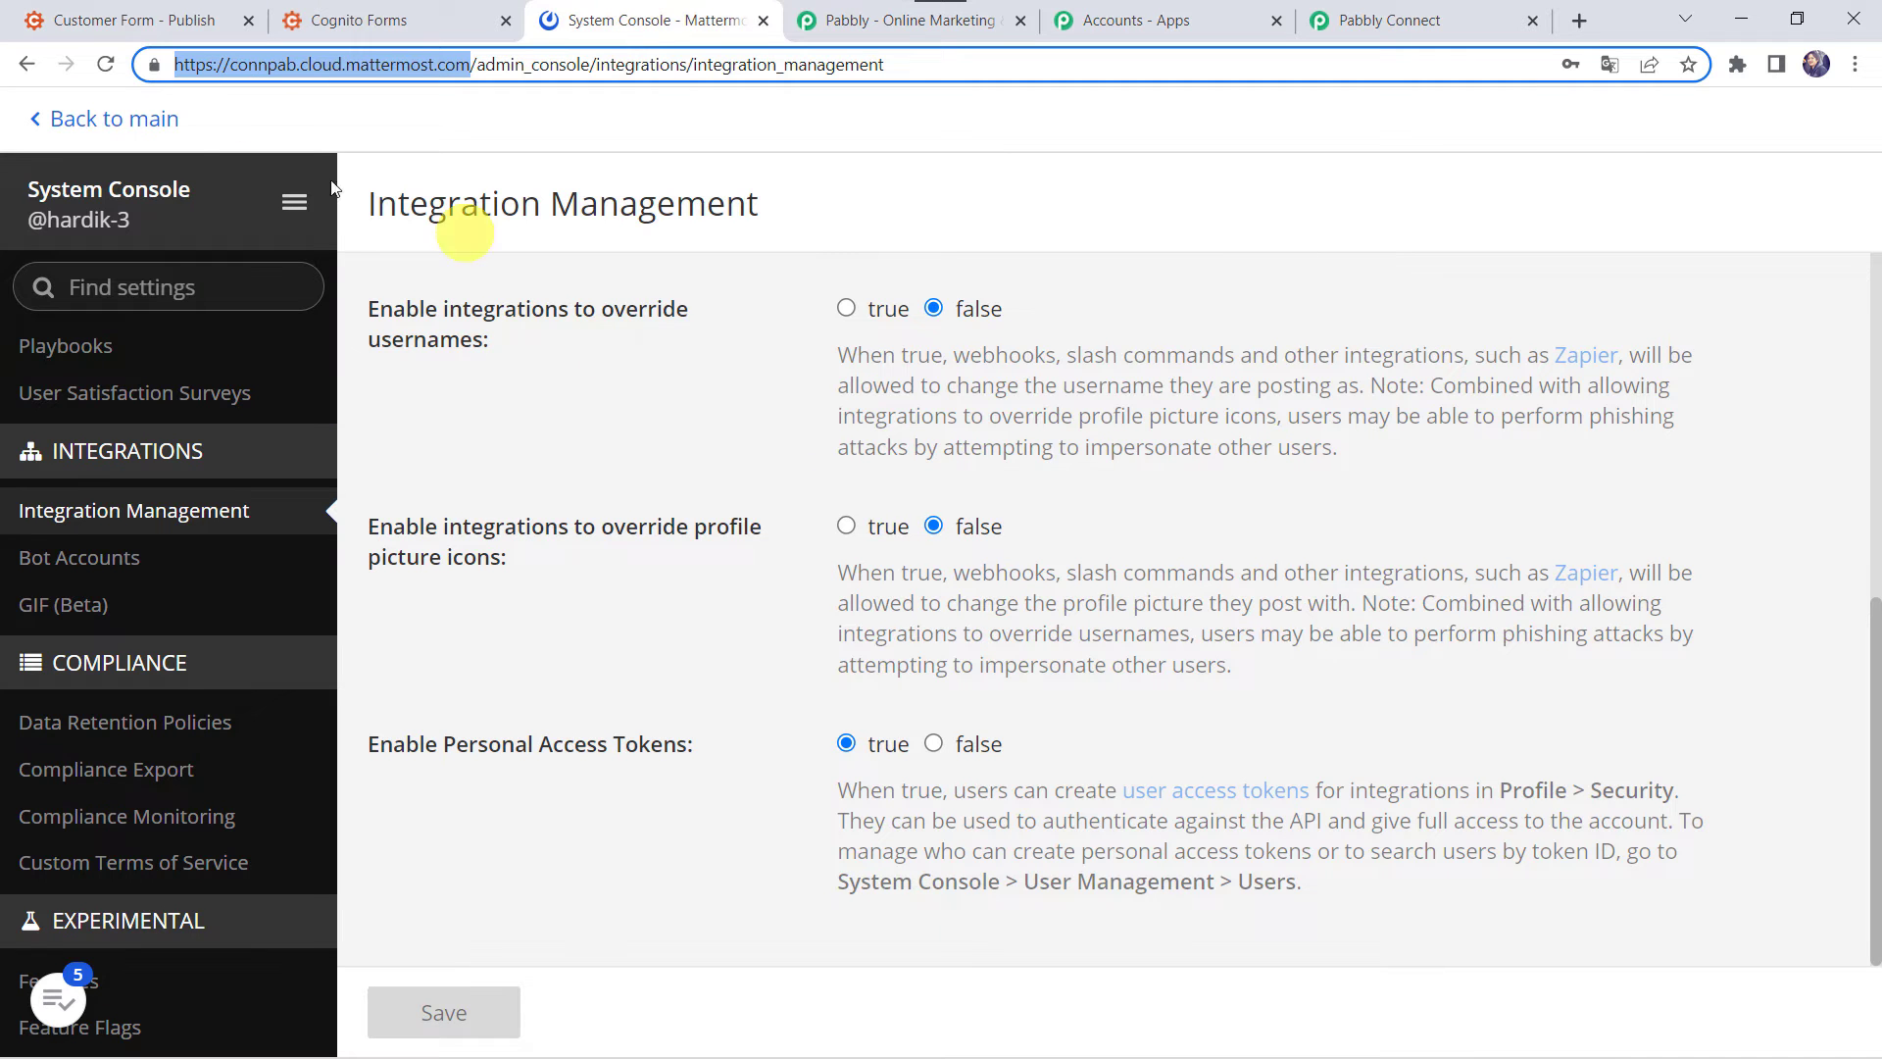
{"action": "left_click", "coordinate": [152, 120]}
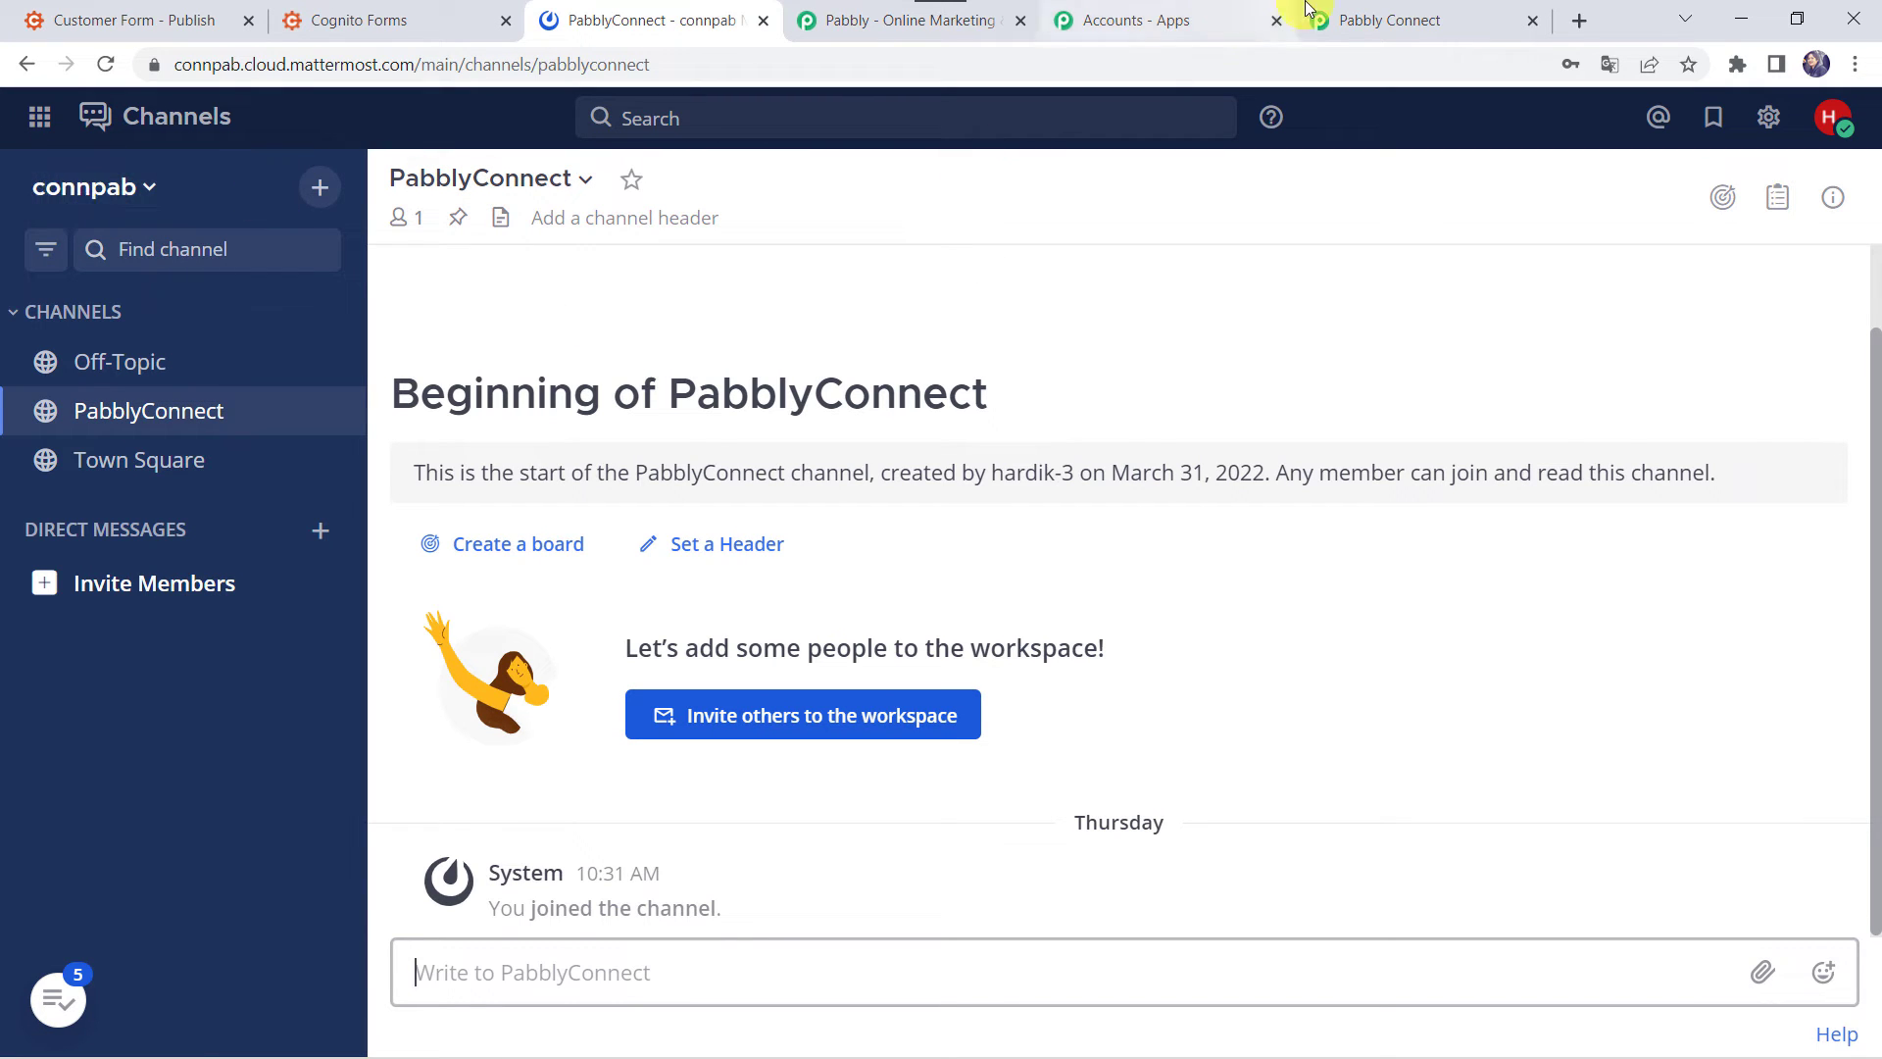
{"action": "left_click", "coordinate": [1382, 16]}
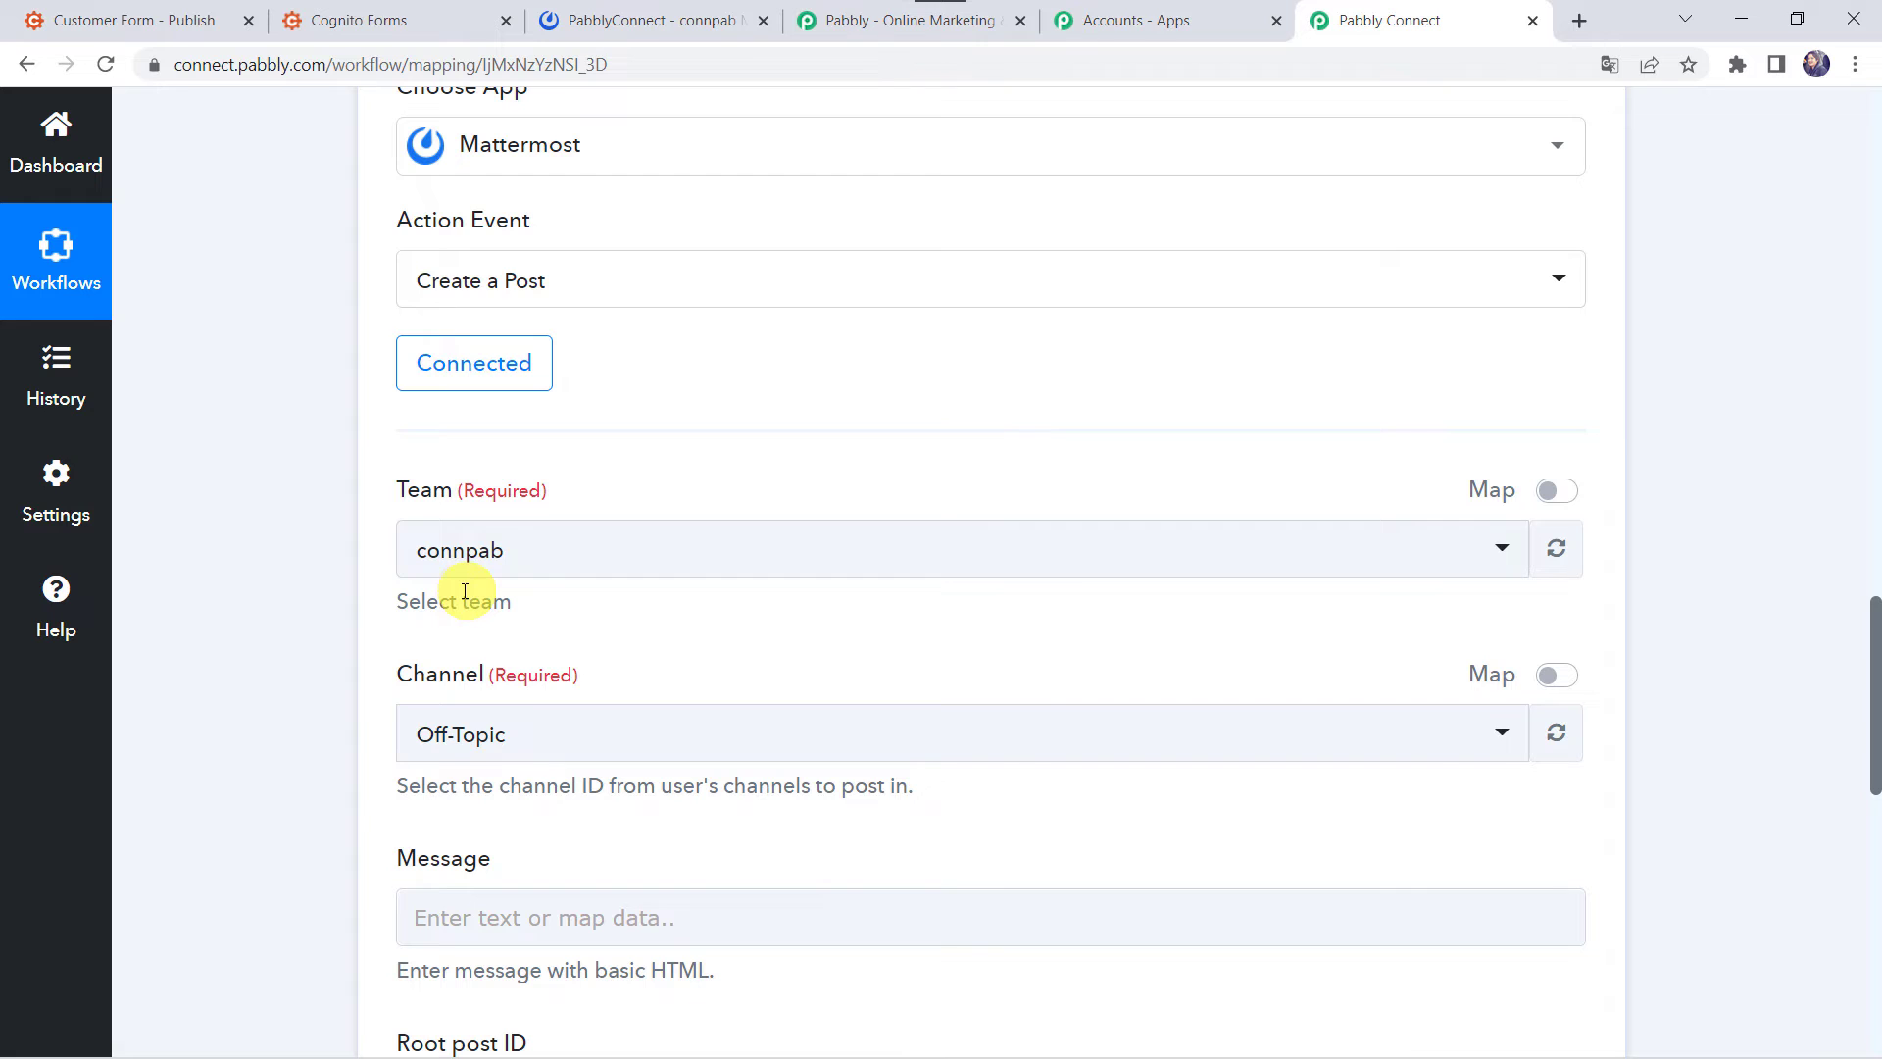
{"action": "scroll", "coordinate": [461, 731], "scroll_direction": "down", "scroll_amount": 1}
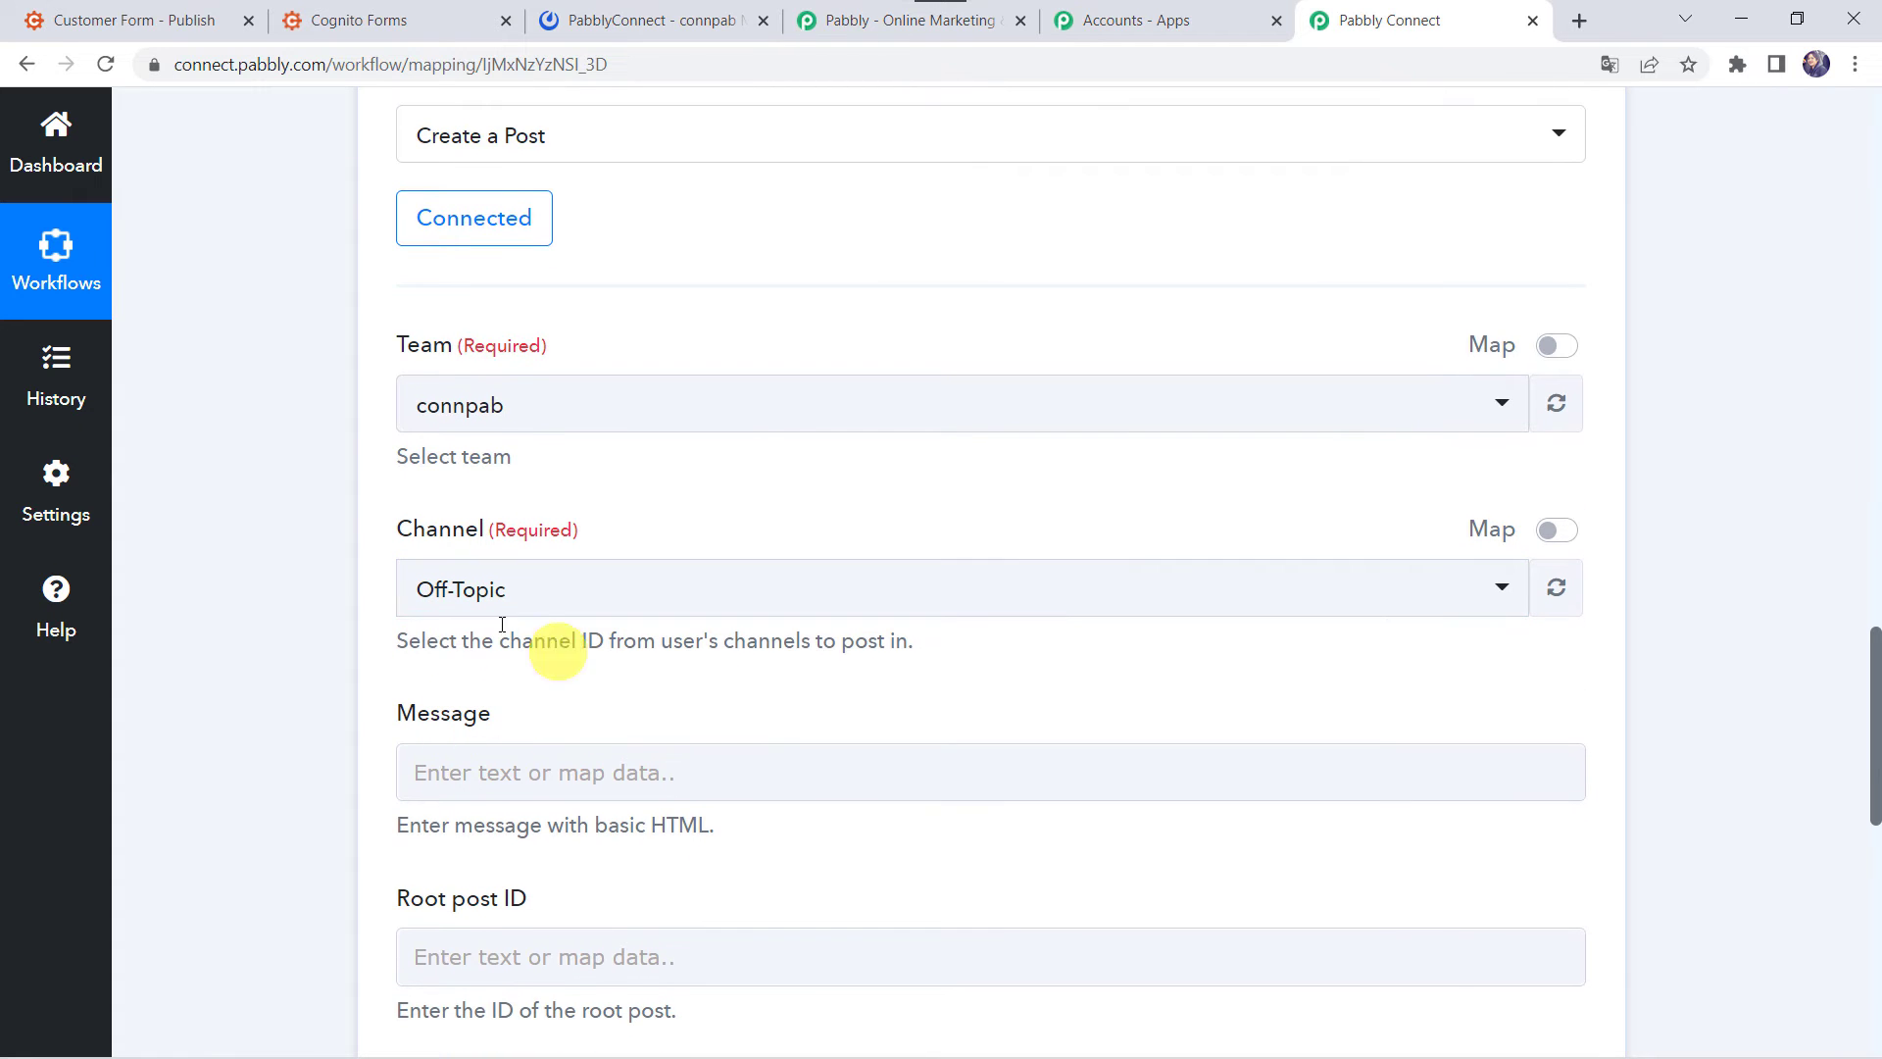
{"action": "left_click", "coordinate": [685, 17]}
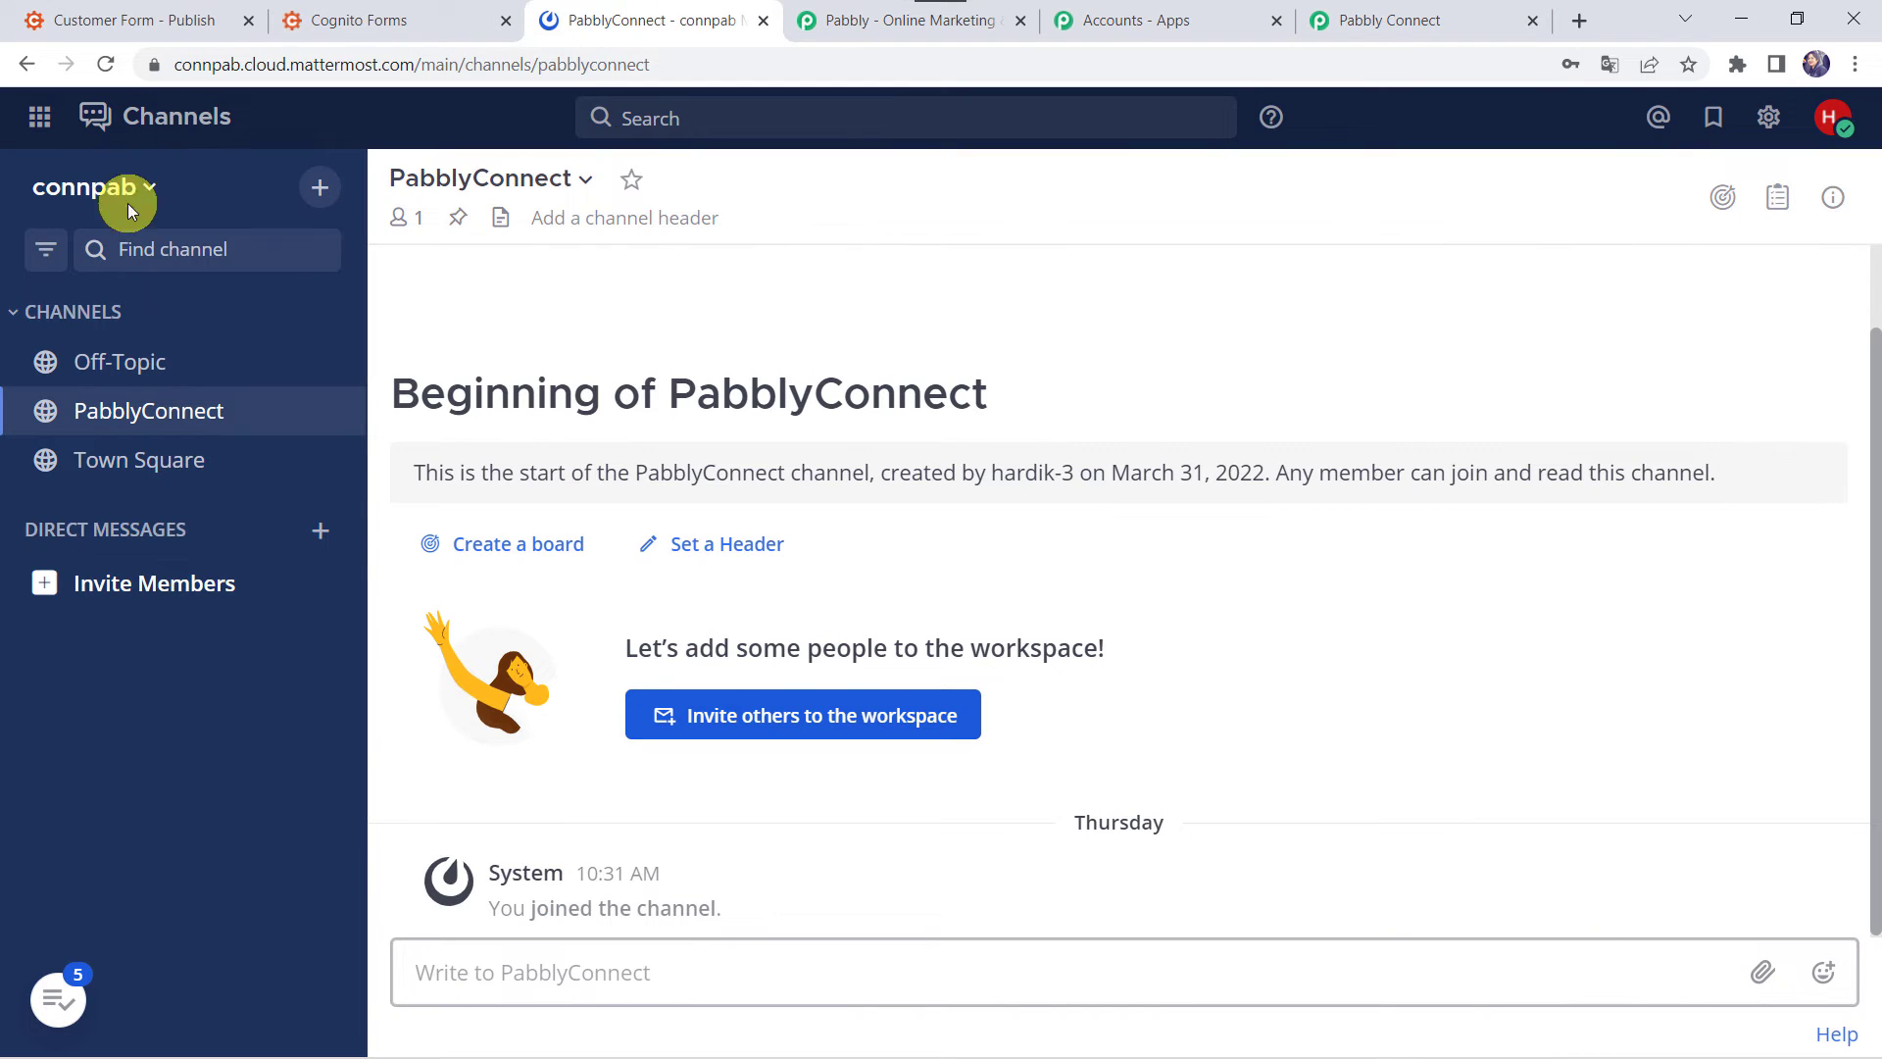
- Check the PabblyConnect channel in Mattermost, then open Pabbly's Channel dropdown
{"action": "left_click", "coordinate": [149, 407]}
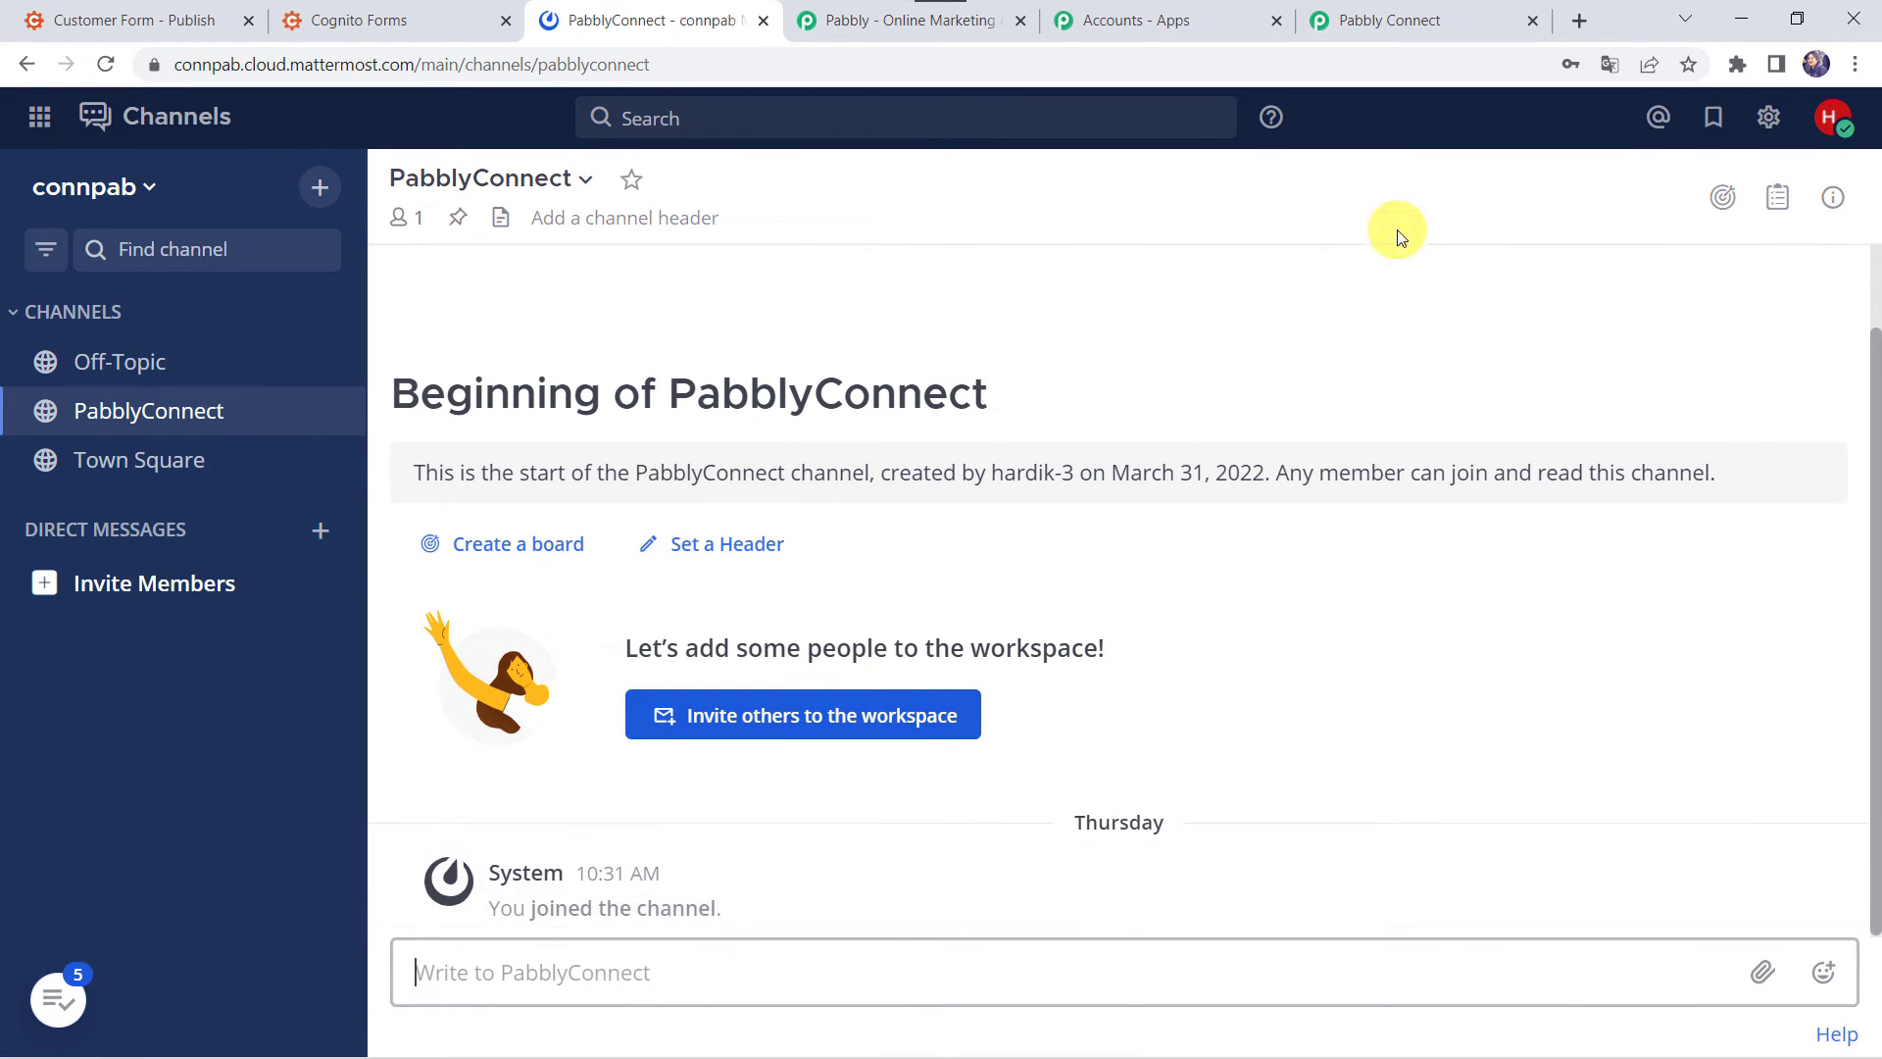
{"action": "left_click", "coordinate": [1421, 18]}
{"action": "left_click", "coordinate": [530, 589]}
- Set the Channel to PabblyConnect and start the message with 'New Lead Received:'
{"action": "left_click", "coordinate": [493, 784]}
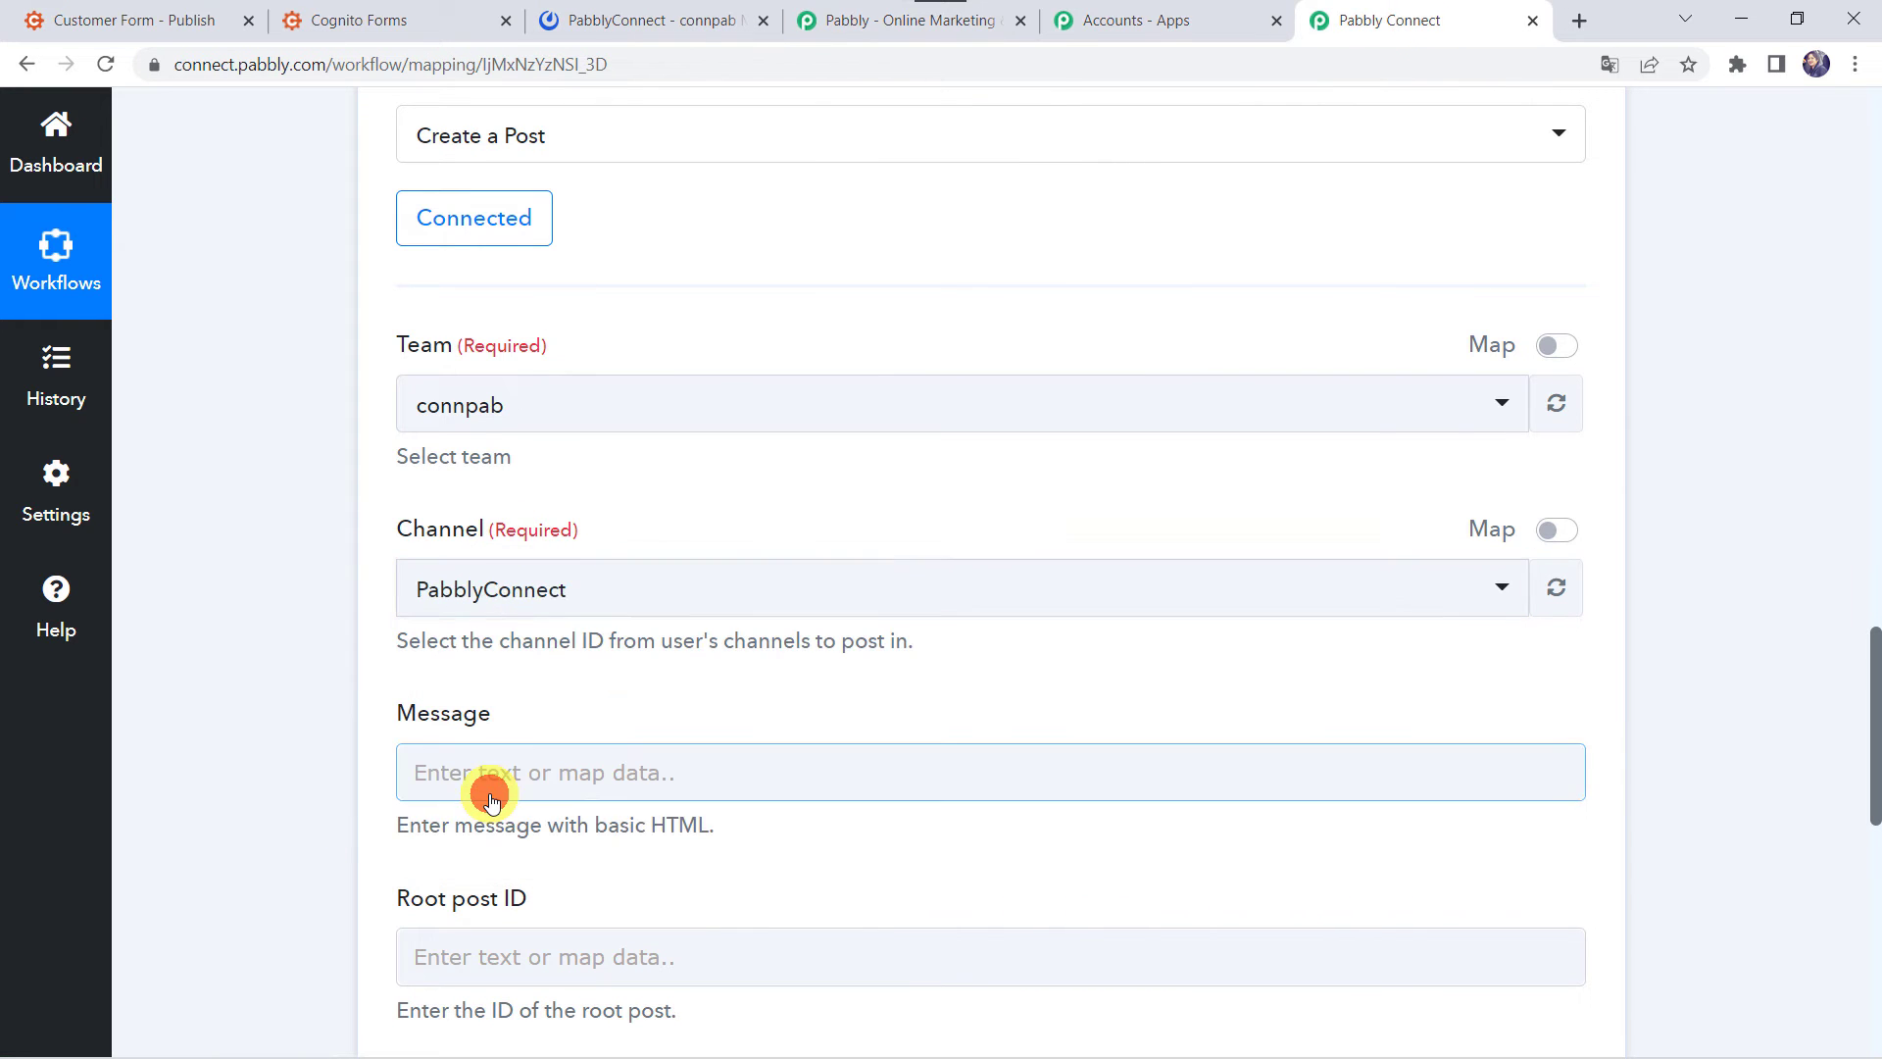
{"action": "left_click", "coordinate": [278, 631]}
{"action": "scroll", "coordinate": [617, 588], "scroll_direction": "down", "scroll_amount": 4}
{"action": "left_click", "coordinate": [495, 384]}
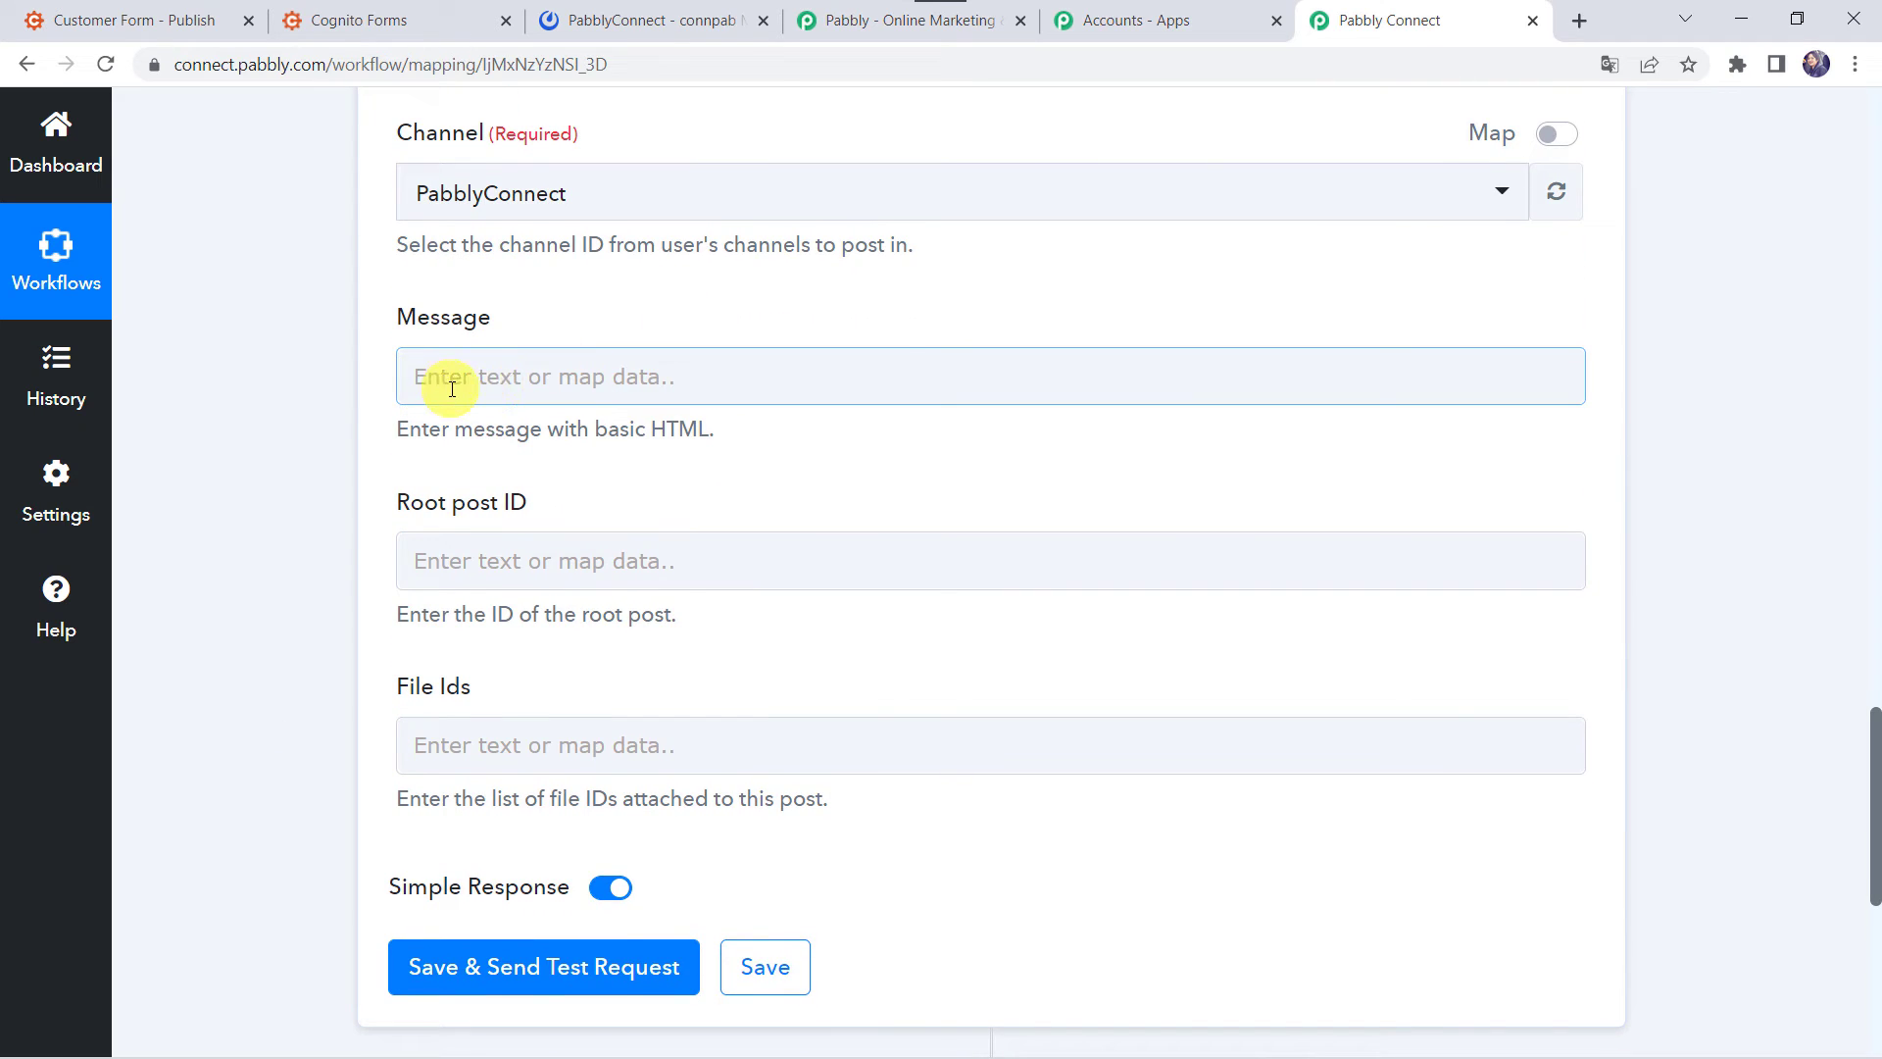
{"action": "left_click", "coordinate": [452, 389]}
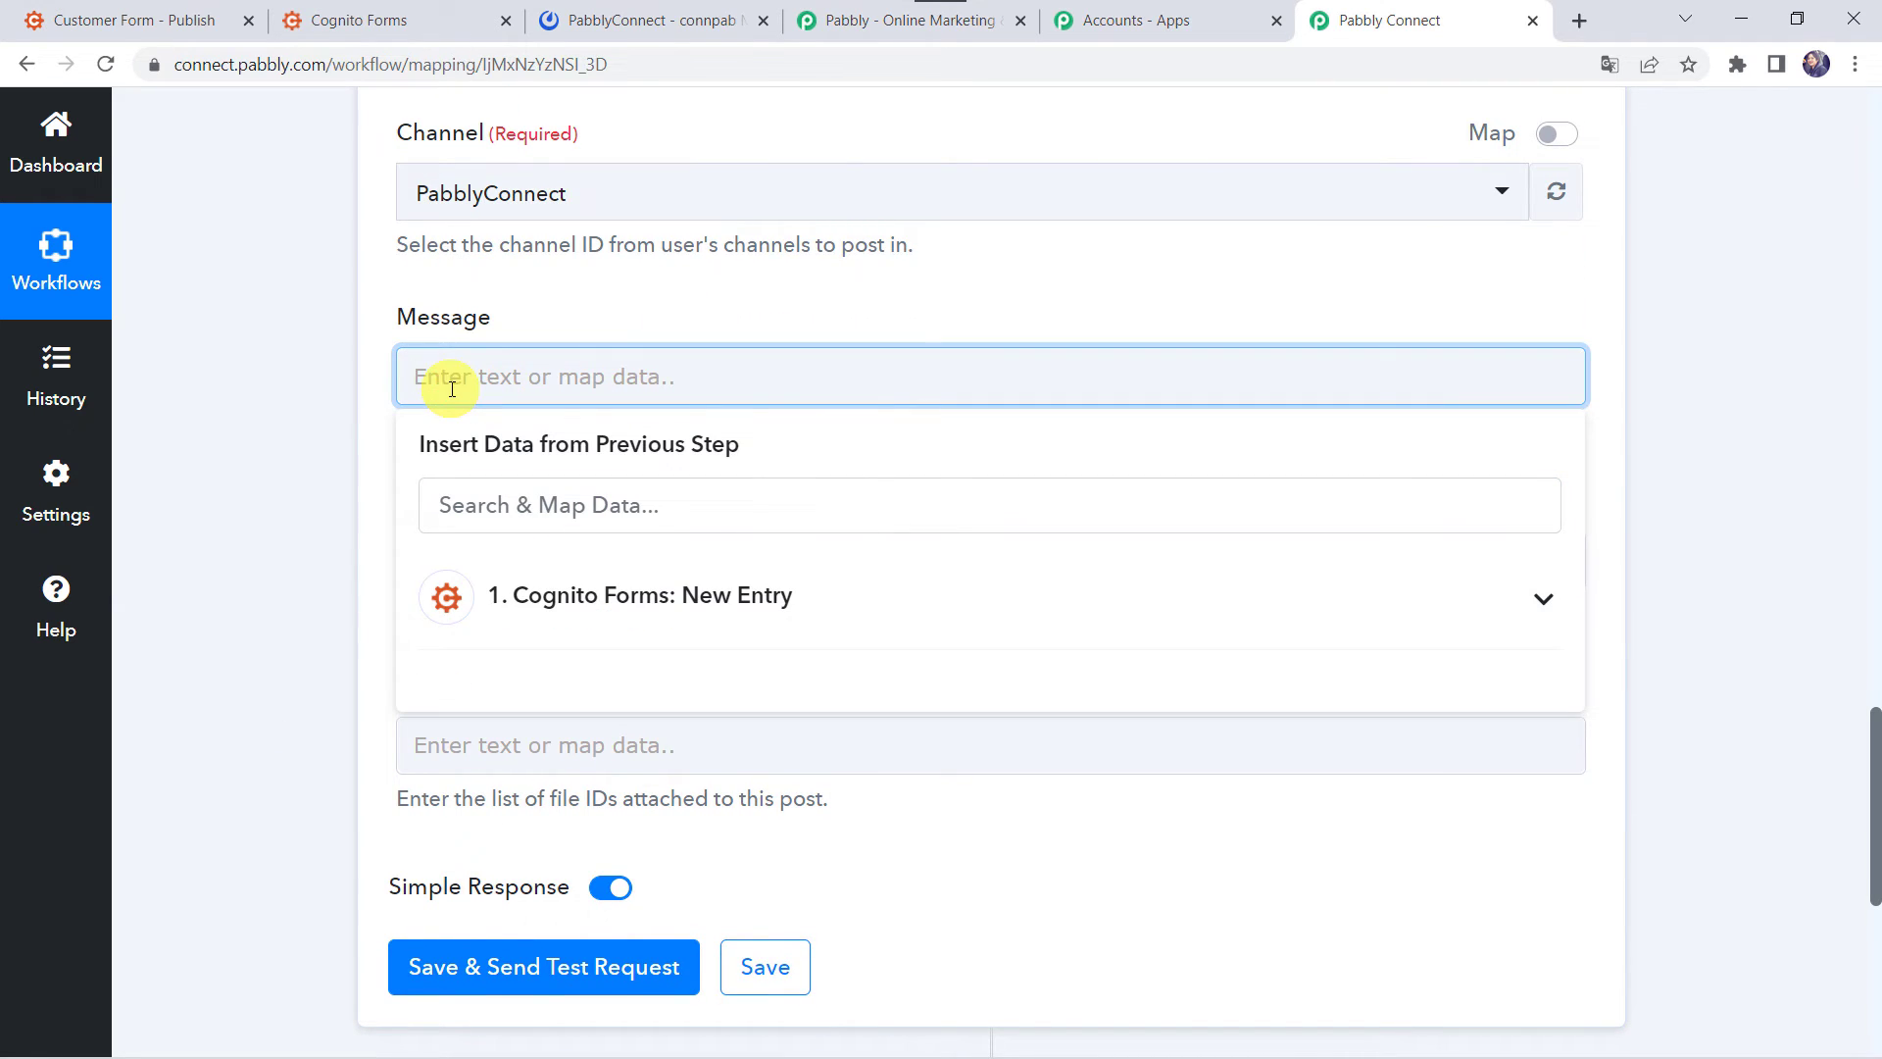
{"action": "type", "text": "New Lea"}
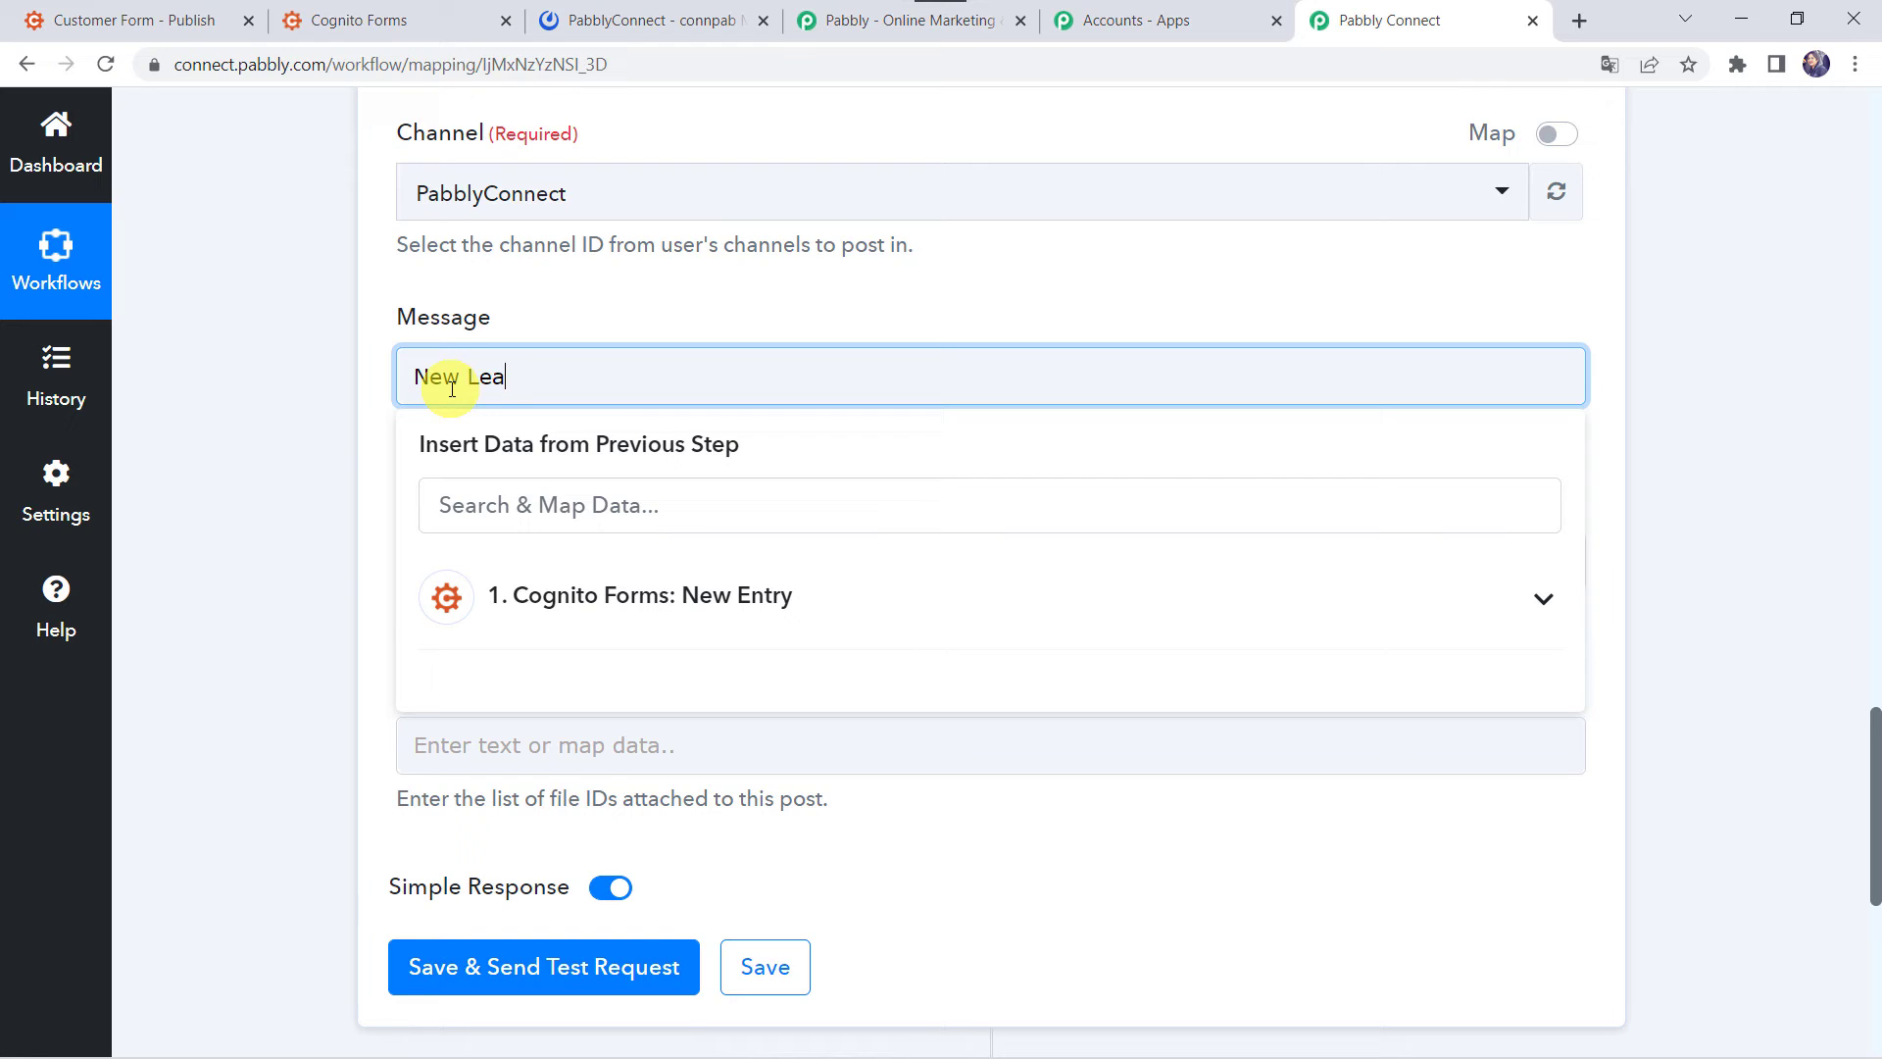
{"action": "type", "text": "d Received:"}
{"action": "key", "text": "Return"}
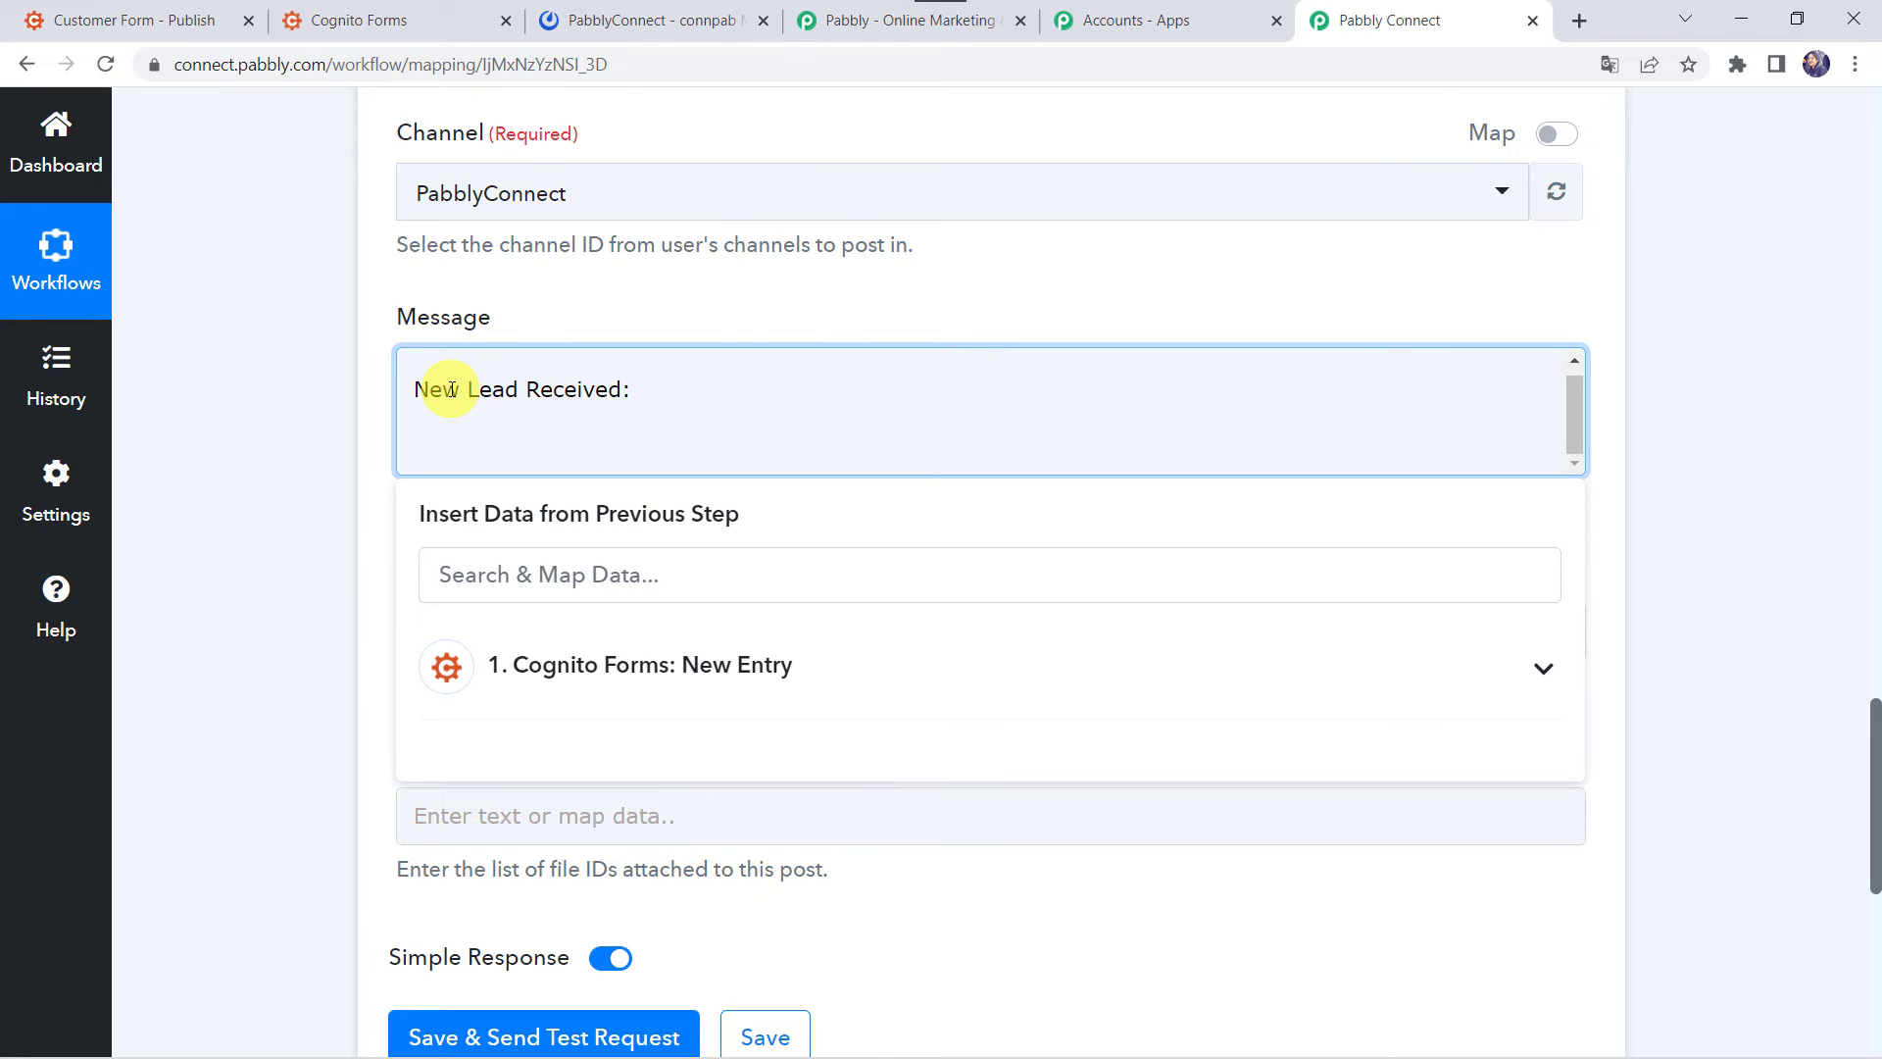
- Add the lines 'Customer Details are:', 'Name:', 'Email:' and a line for Mobile
{"action": "type", "text": "Cutomer"}
{"action": "left_click", "coordinate": [439, 438]}
{"action": "type", "text": "s"}
{"action": "left_click", "coordinate": [538, 437]}
{"action": "type", "text": "Details a"}
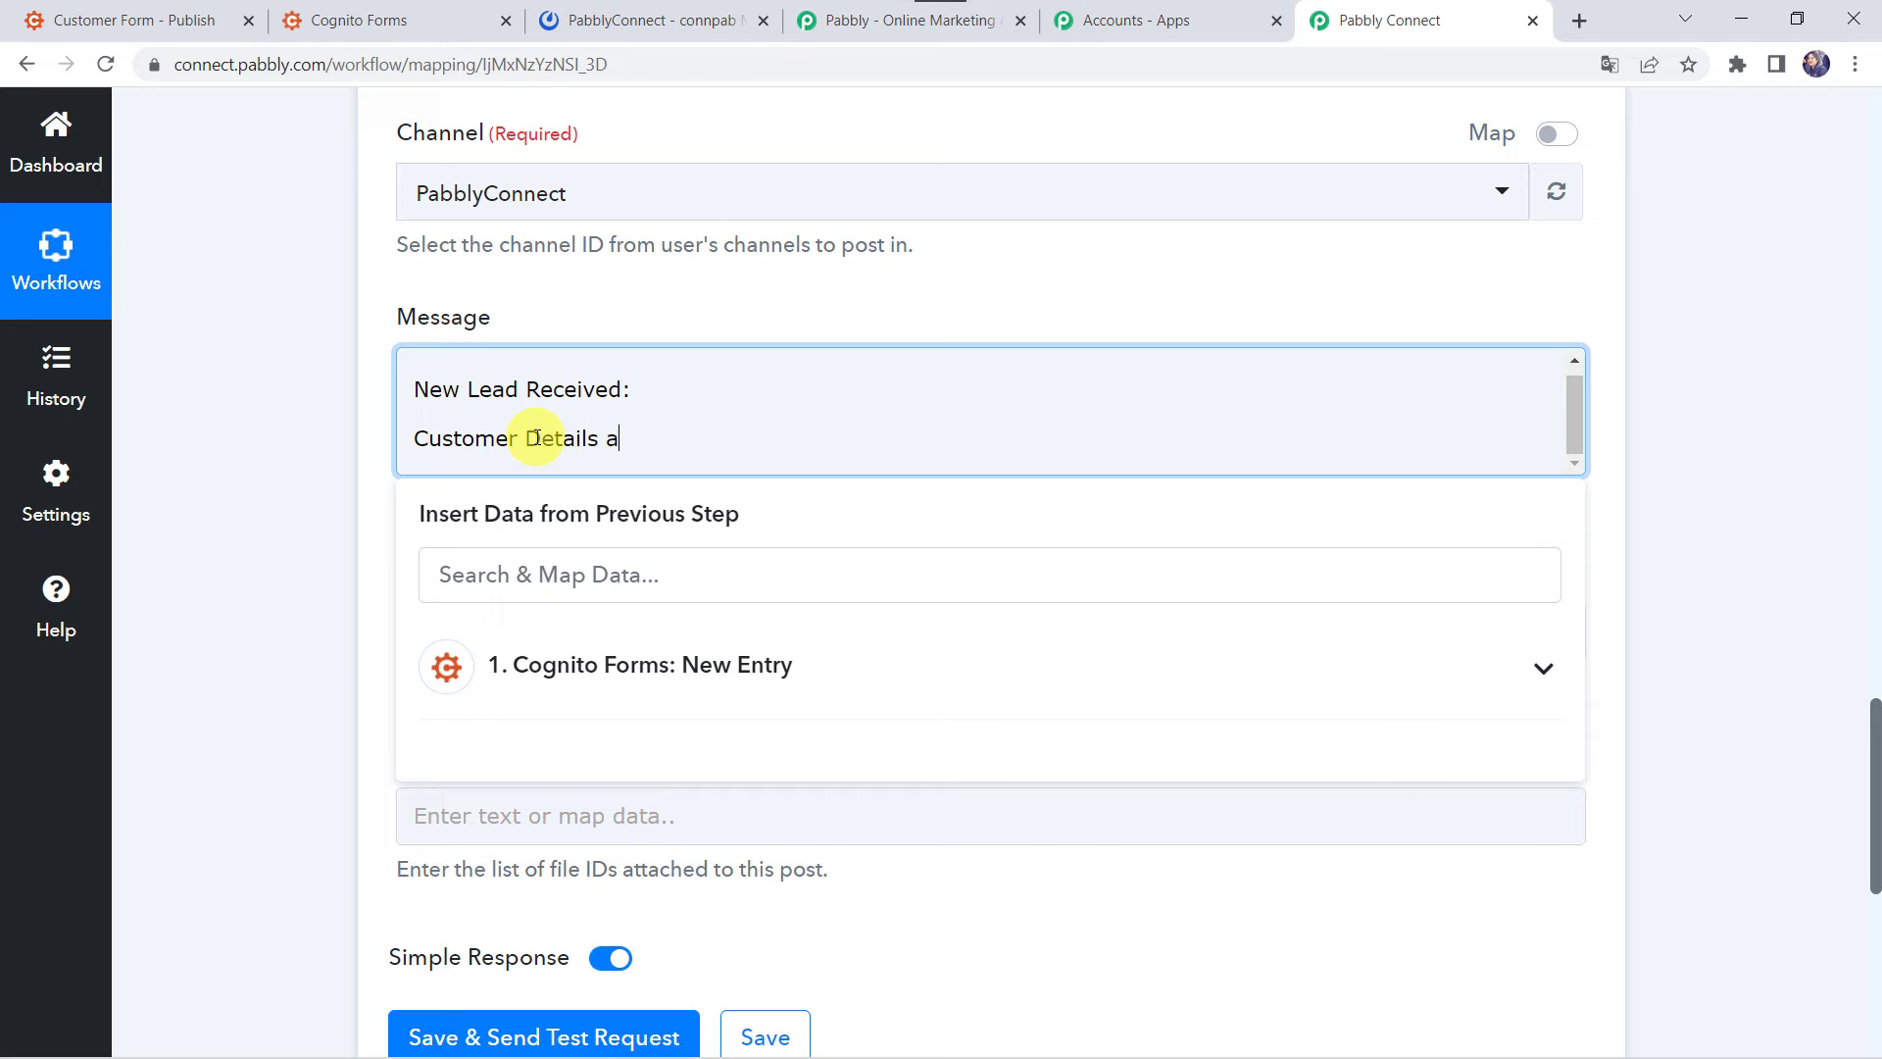
{"action": "type", "text": "re:"}
{"action": "key", "text": "Return"}
{"action": "type", "text": "Name:"}
{"action": "key", "text": "Return"}
{"action": "type", "text": "Ema"}
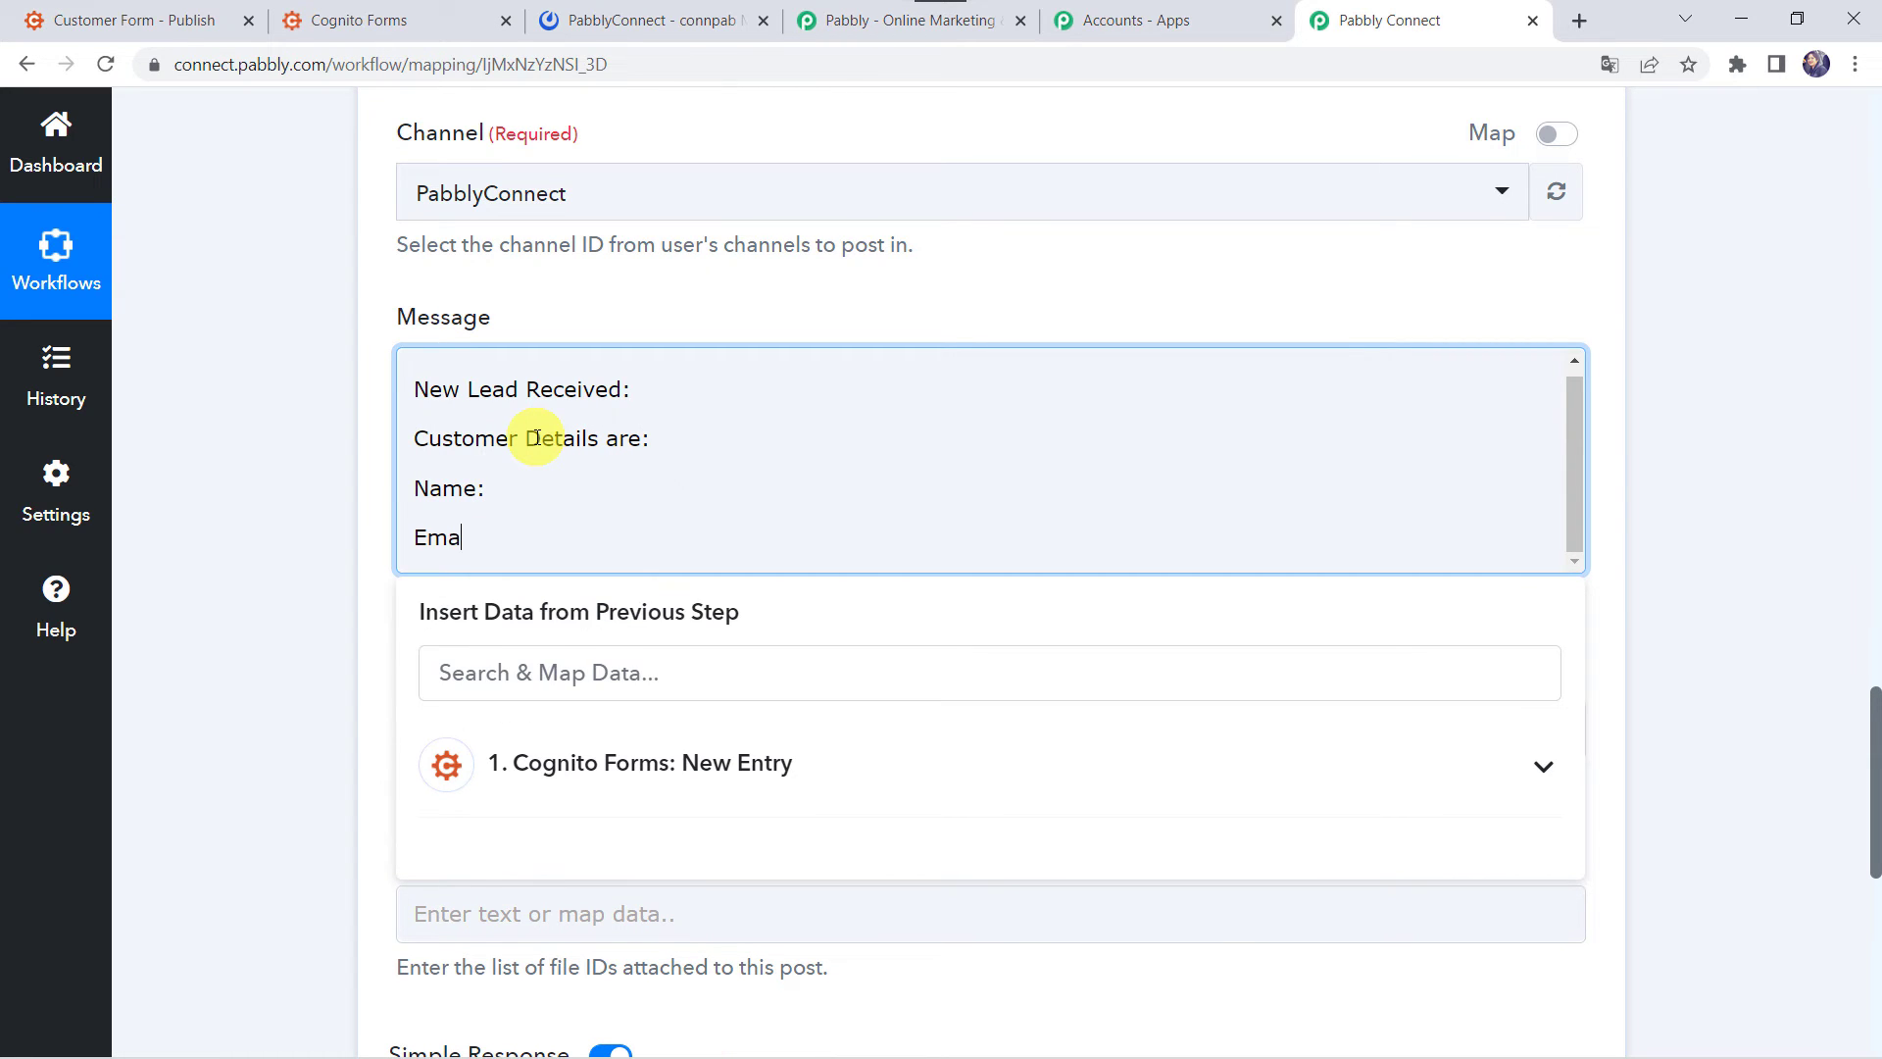
{"action": "type", "text": "il:"}
{"action": "key", "text": "Return"}
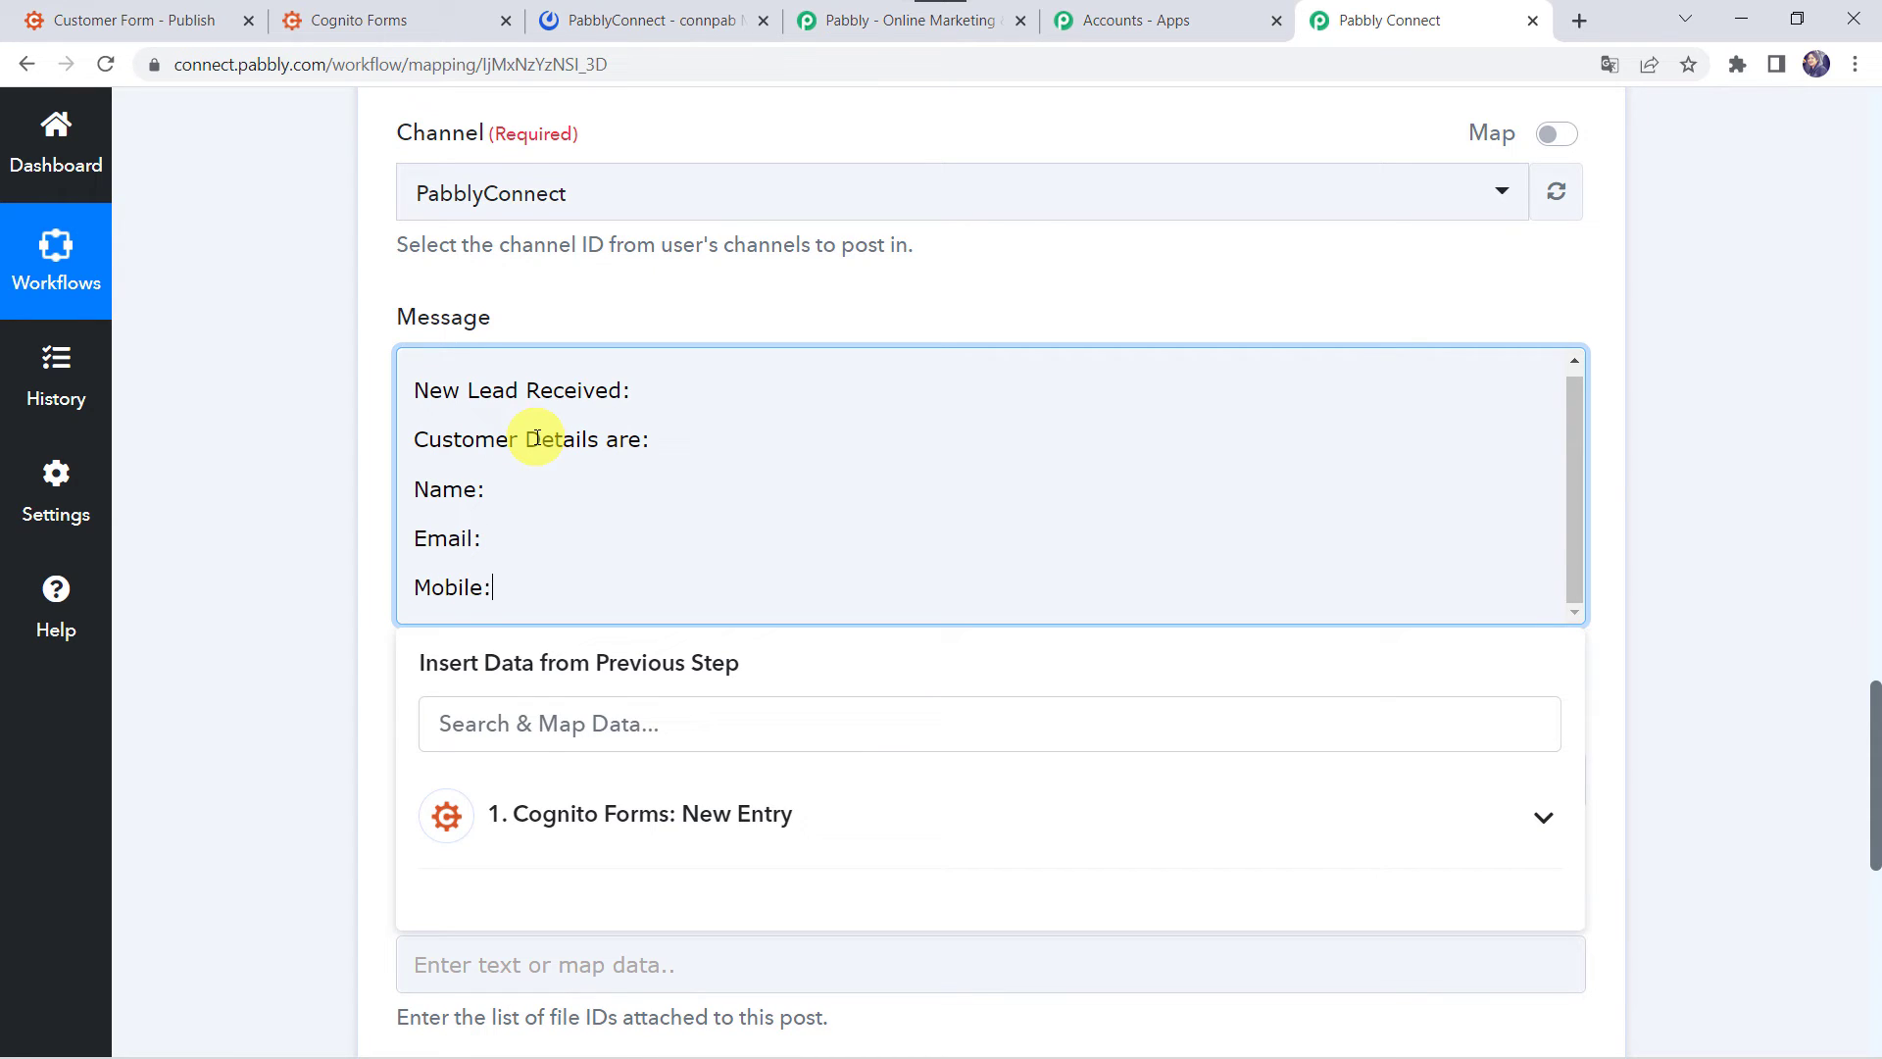
{"action": "left_click", "coordinate": [492, 483]}
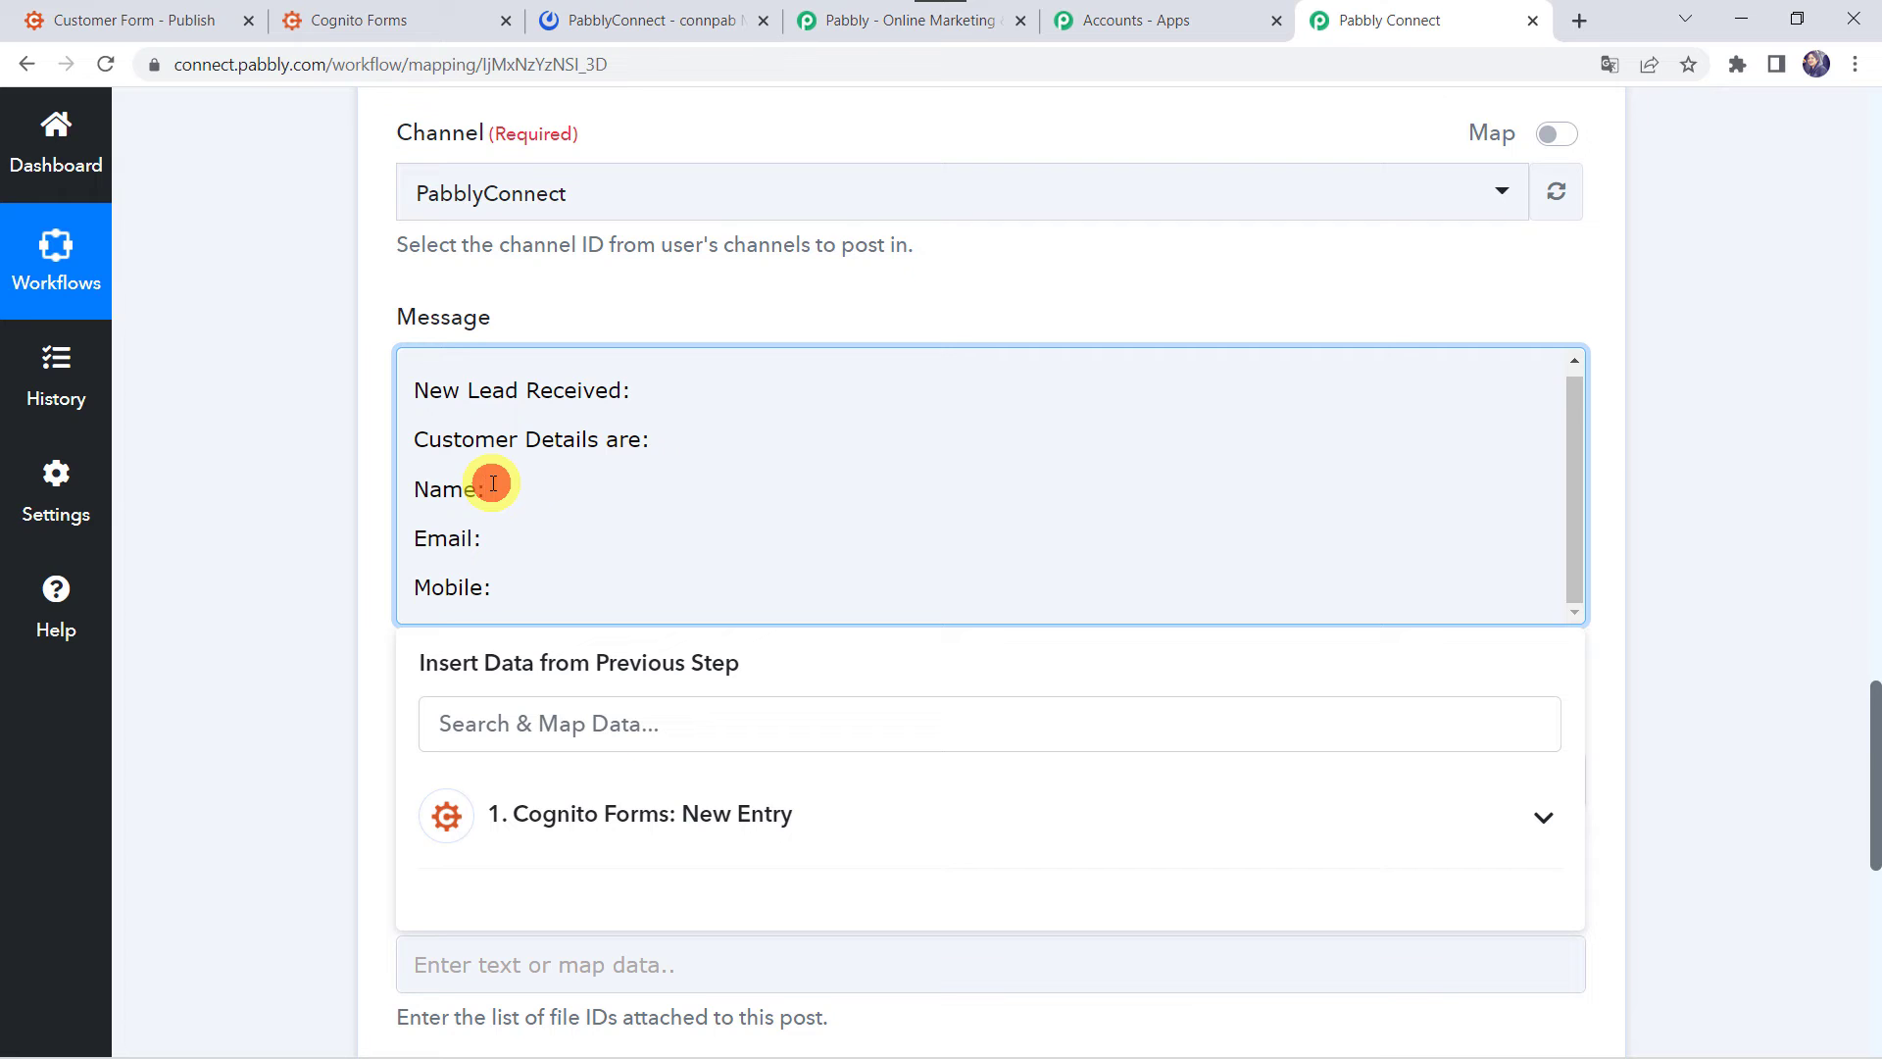
- Map the Cognito Forms entry's Name FirstAndLast field after 'Name:'
{"action": "scroll", "coordinate": [259, 274], "scroll_direction": "up", "scroll_amount": 4}
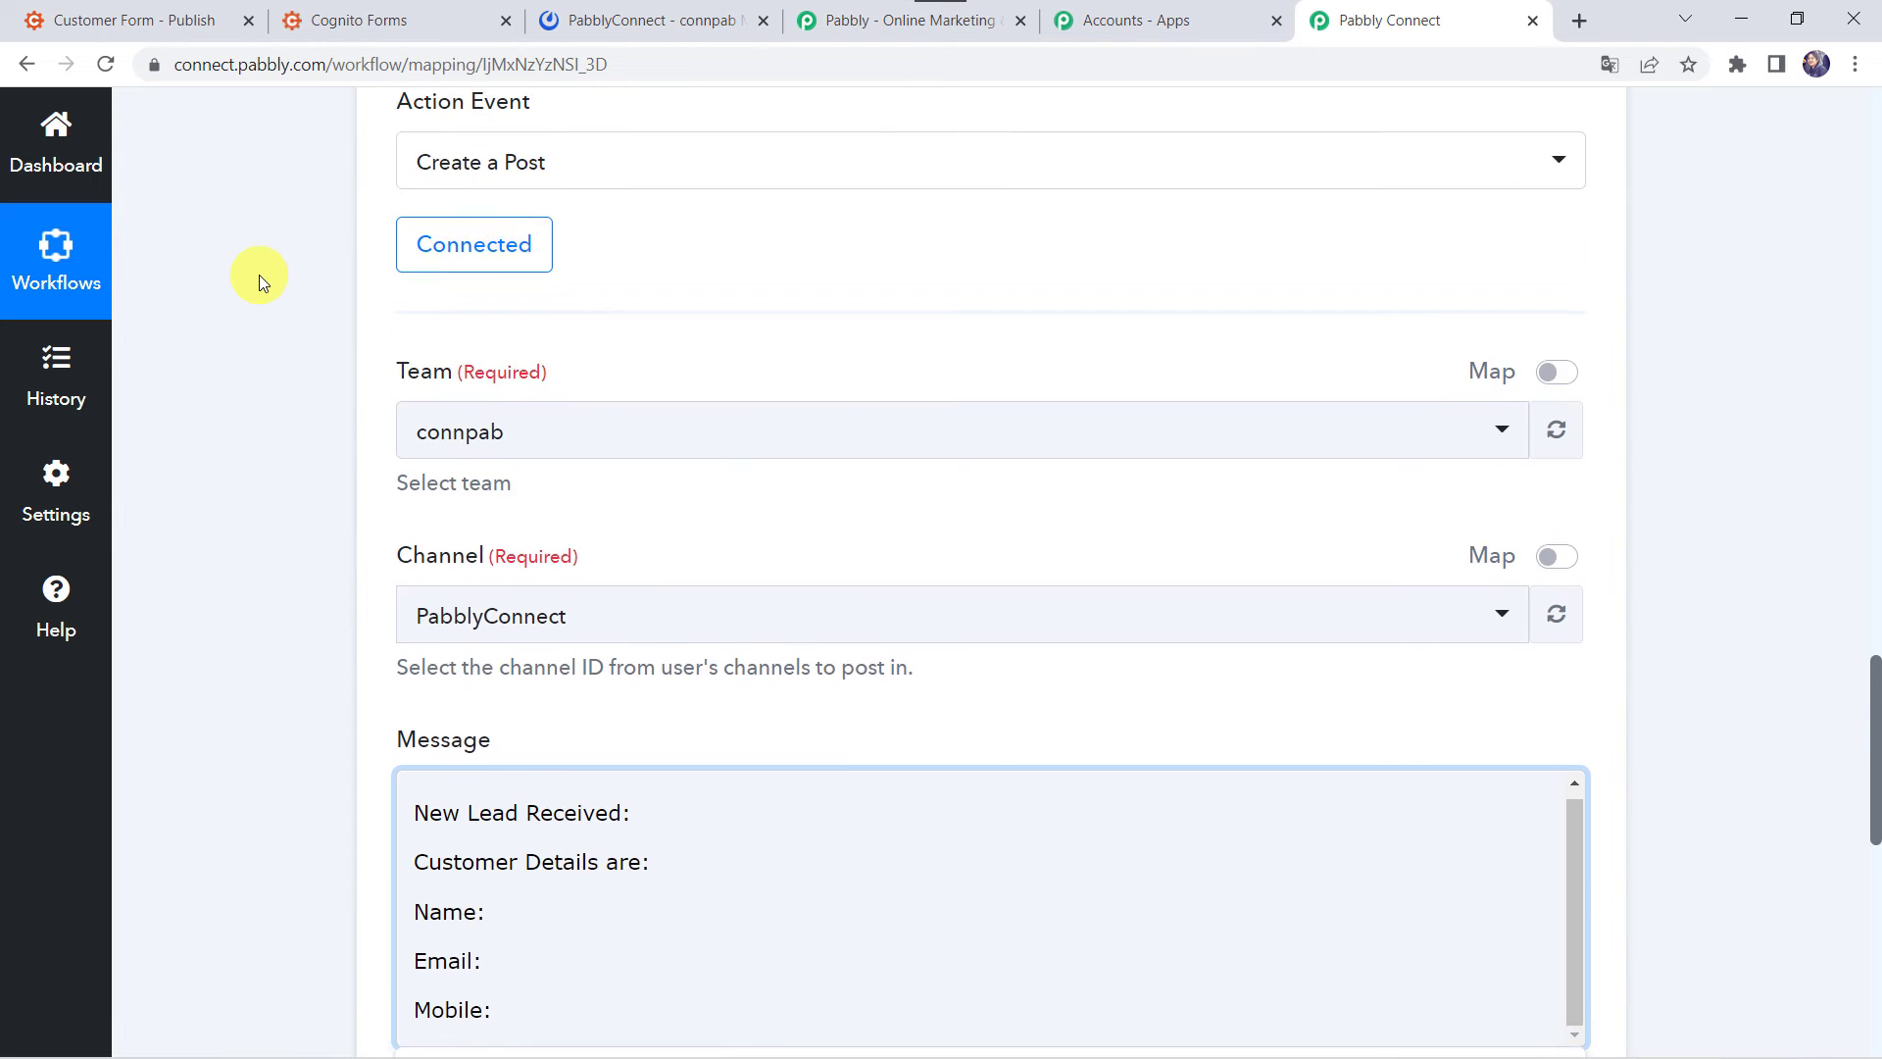
{"action": "scroll", "coordinate": [259, 277], "scroll_direction": "up", "scroll_amount": 15}
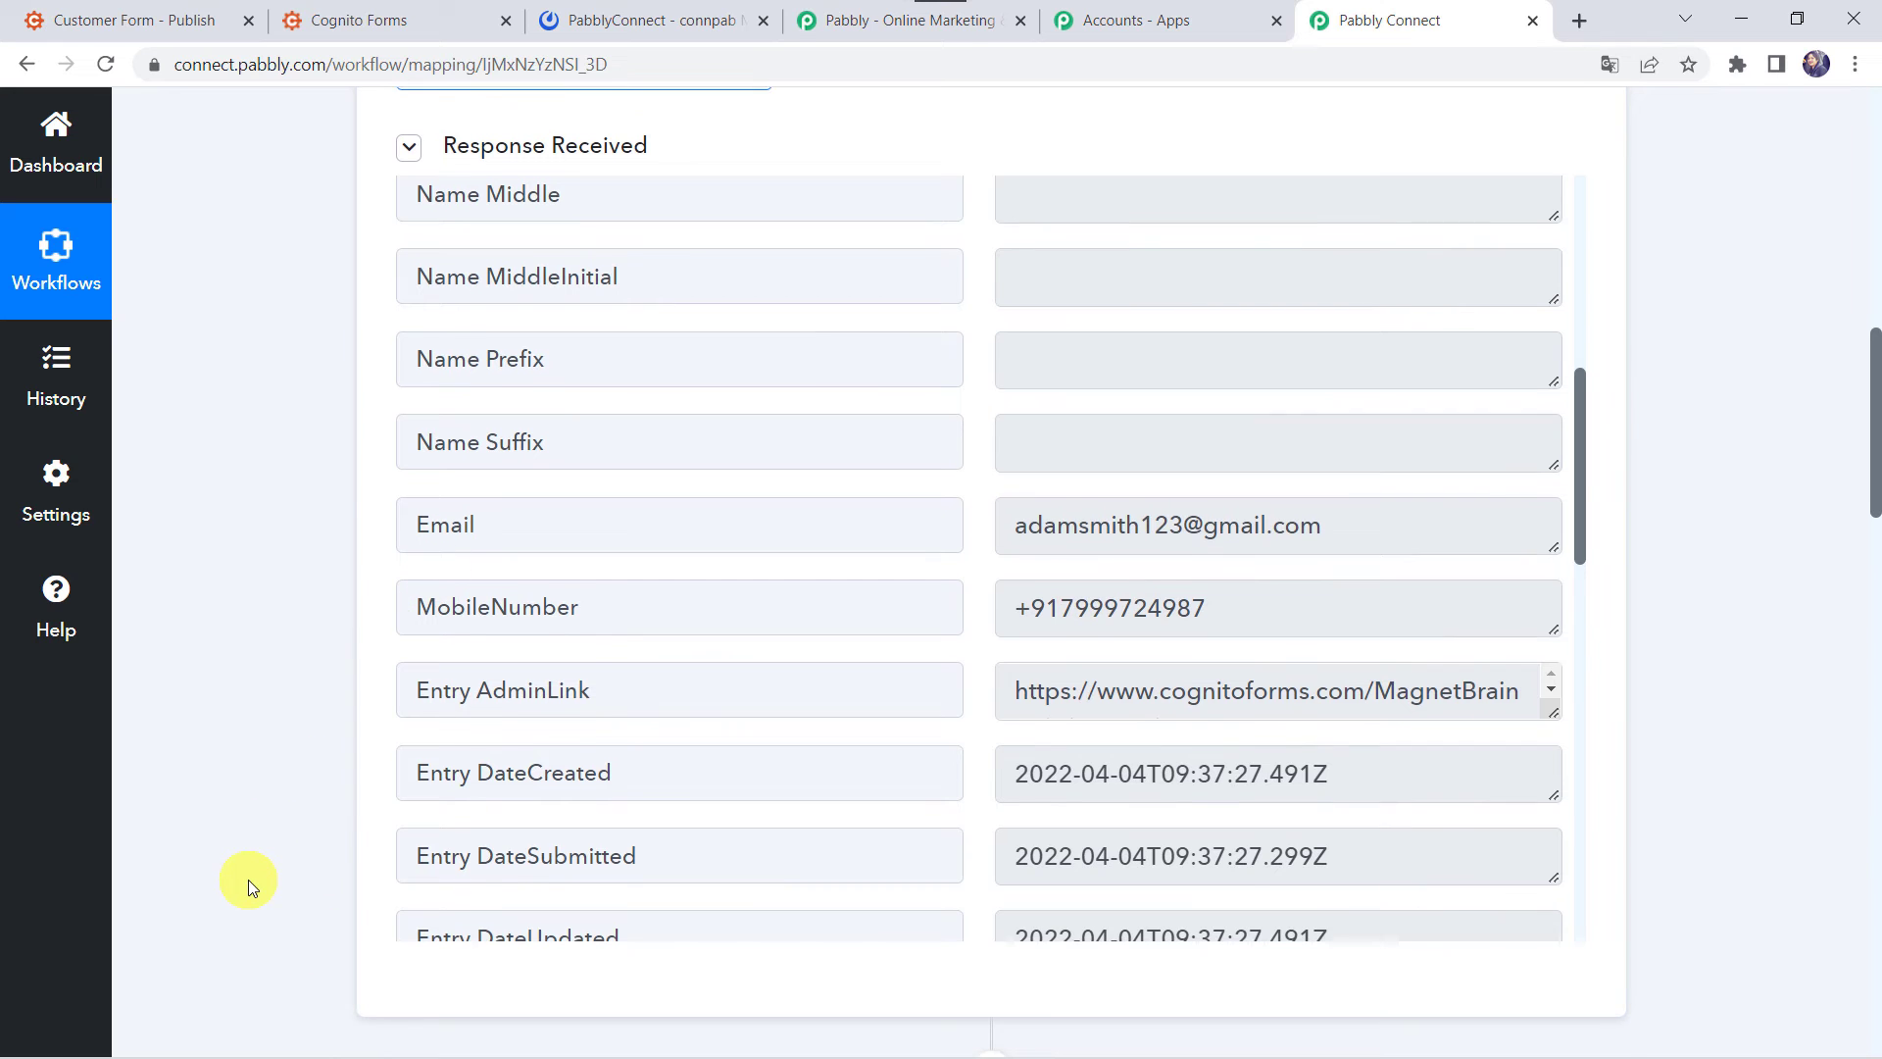
{"action": "scroll", "coordinate": [249, 879], "scroll_direction": "down", "scroll_amount": 15}
{"action": "left_click", "coordinate": [505, 582]}
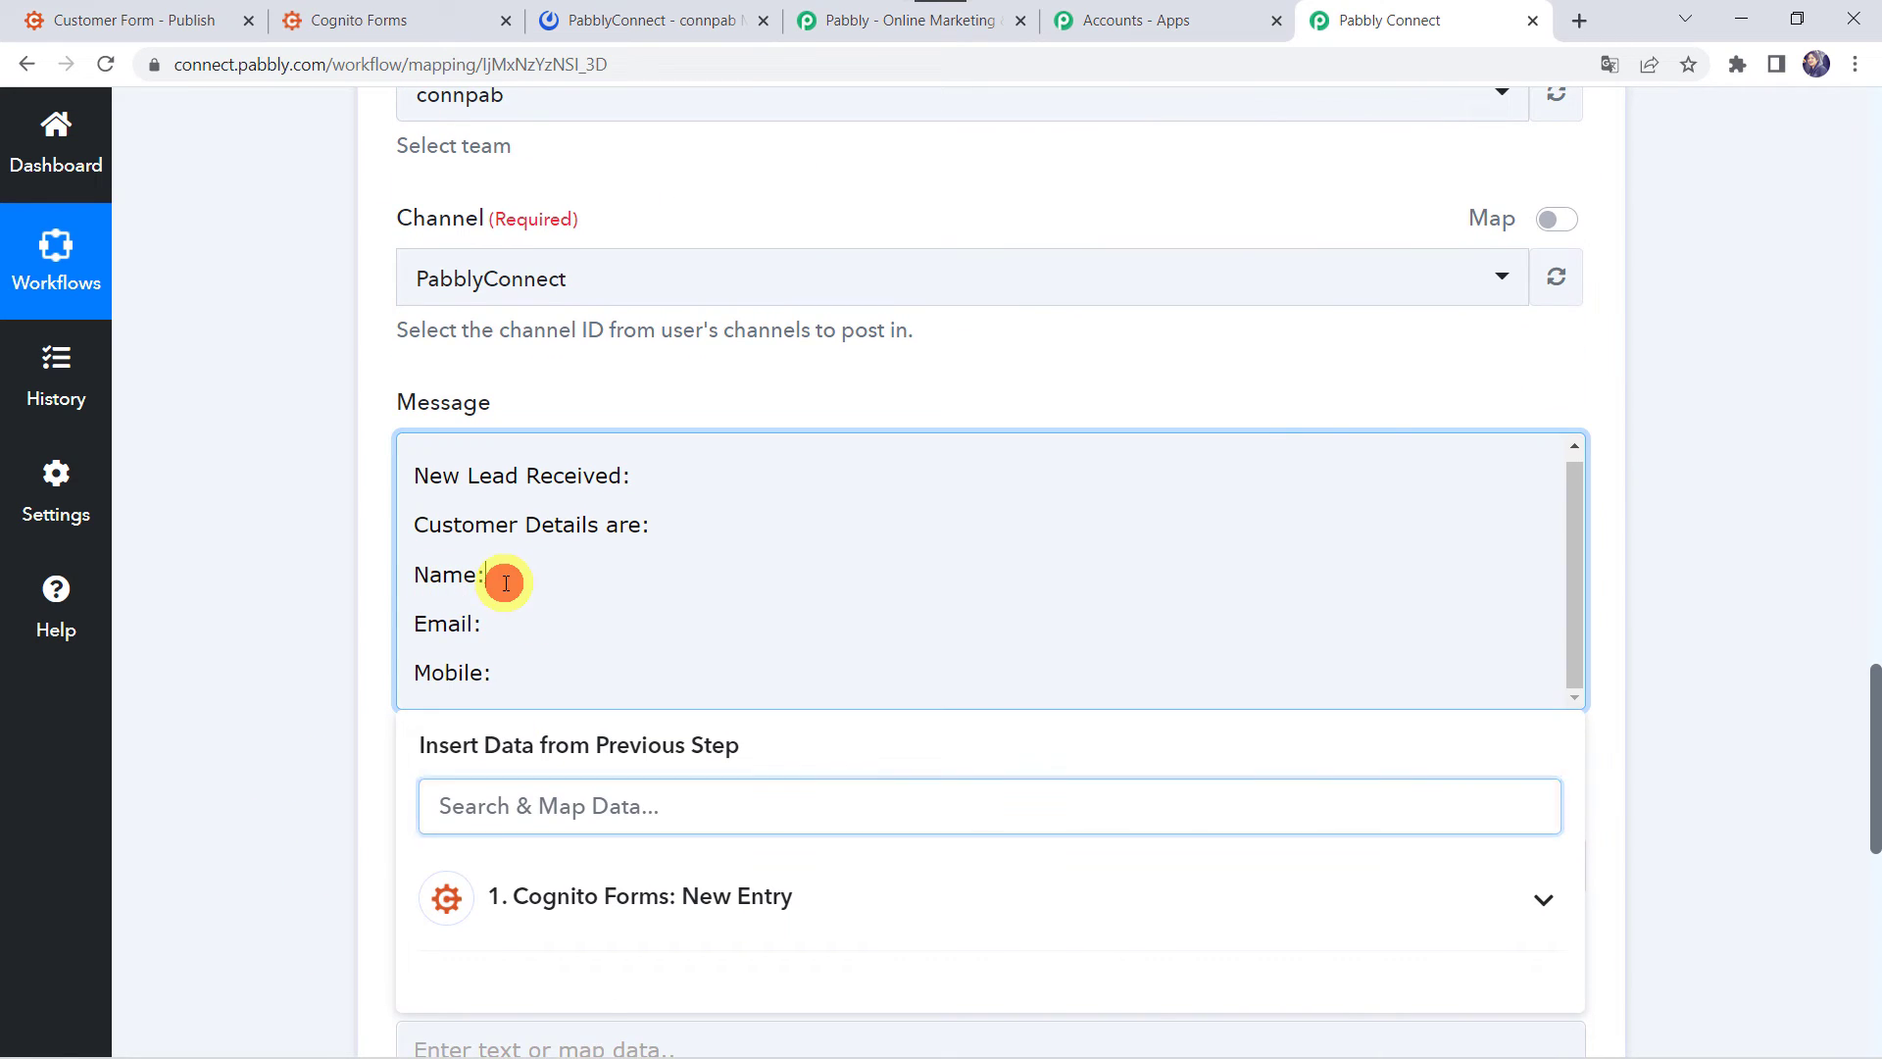
{"action": "scroll", "coordinate": [500, 578], "scroll_direction": "down", "scroll_amount": 2}
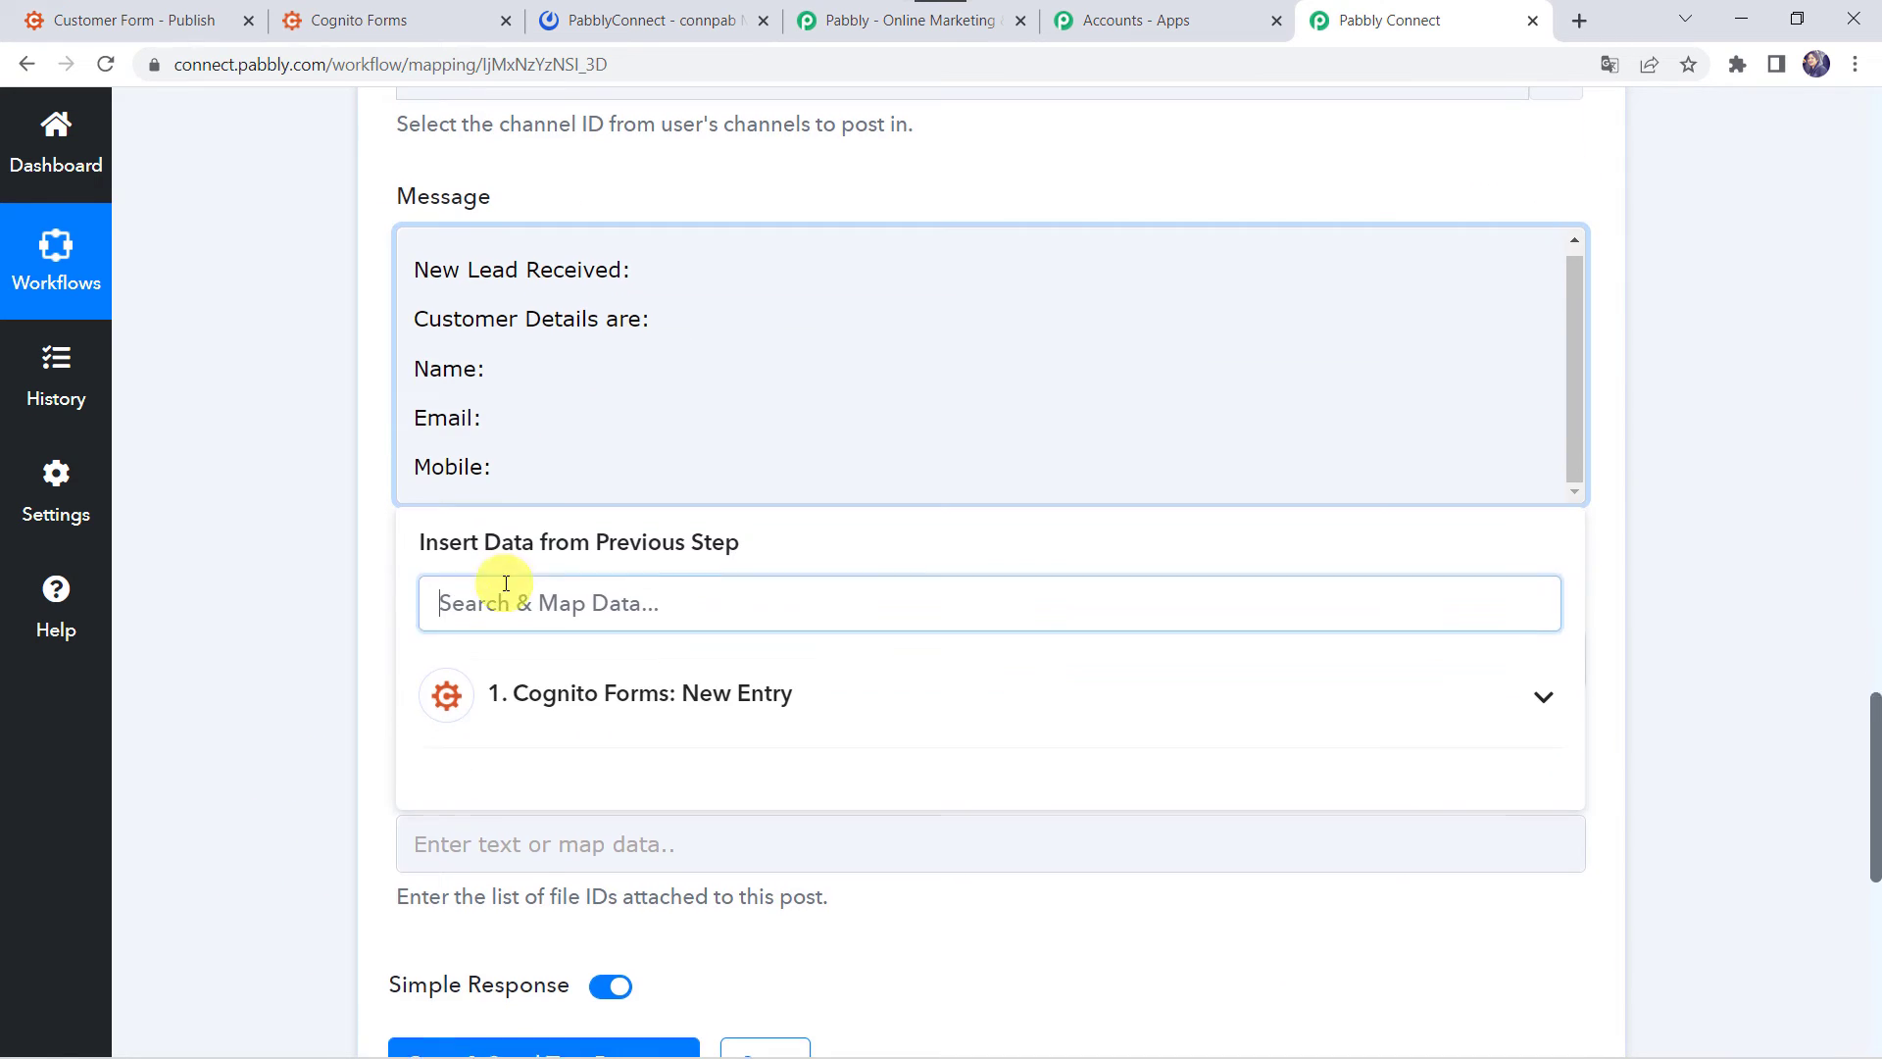
{"action": "left_click", "coordinate": [589, 690]}
{"action": "scroll", "coordinate": [592, 686], "scroll_direction": "down", "scroll_amount": 1}
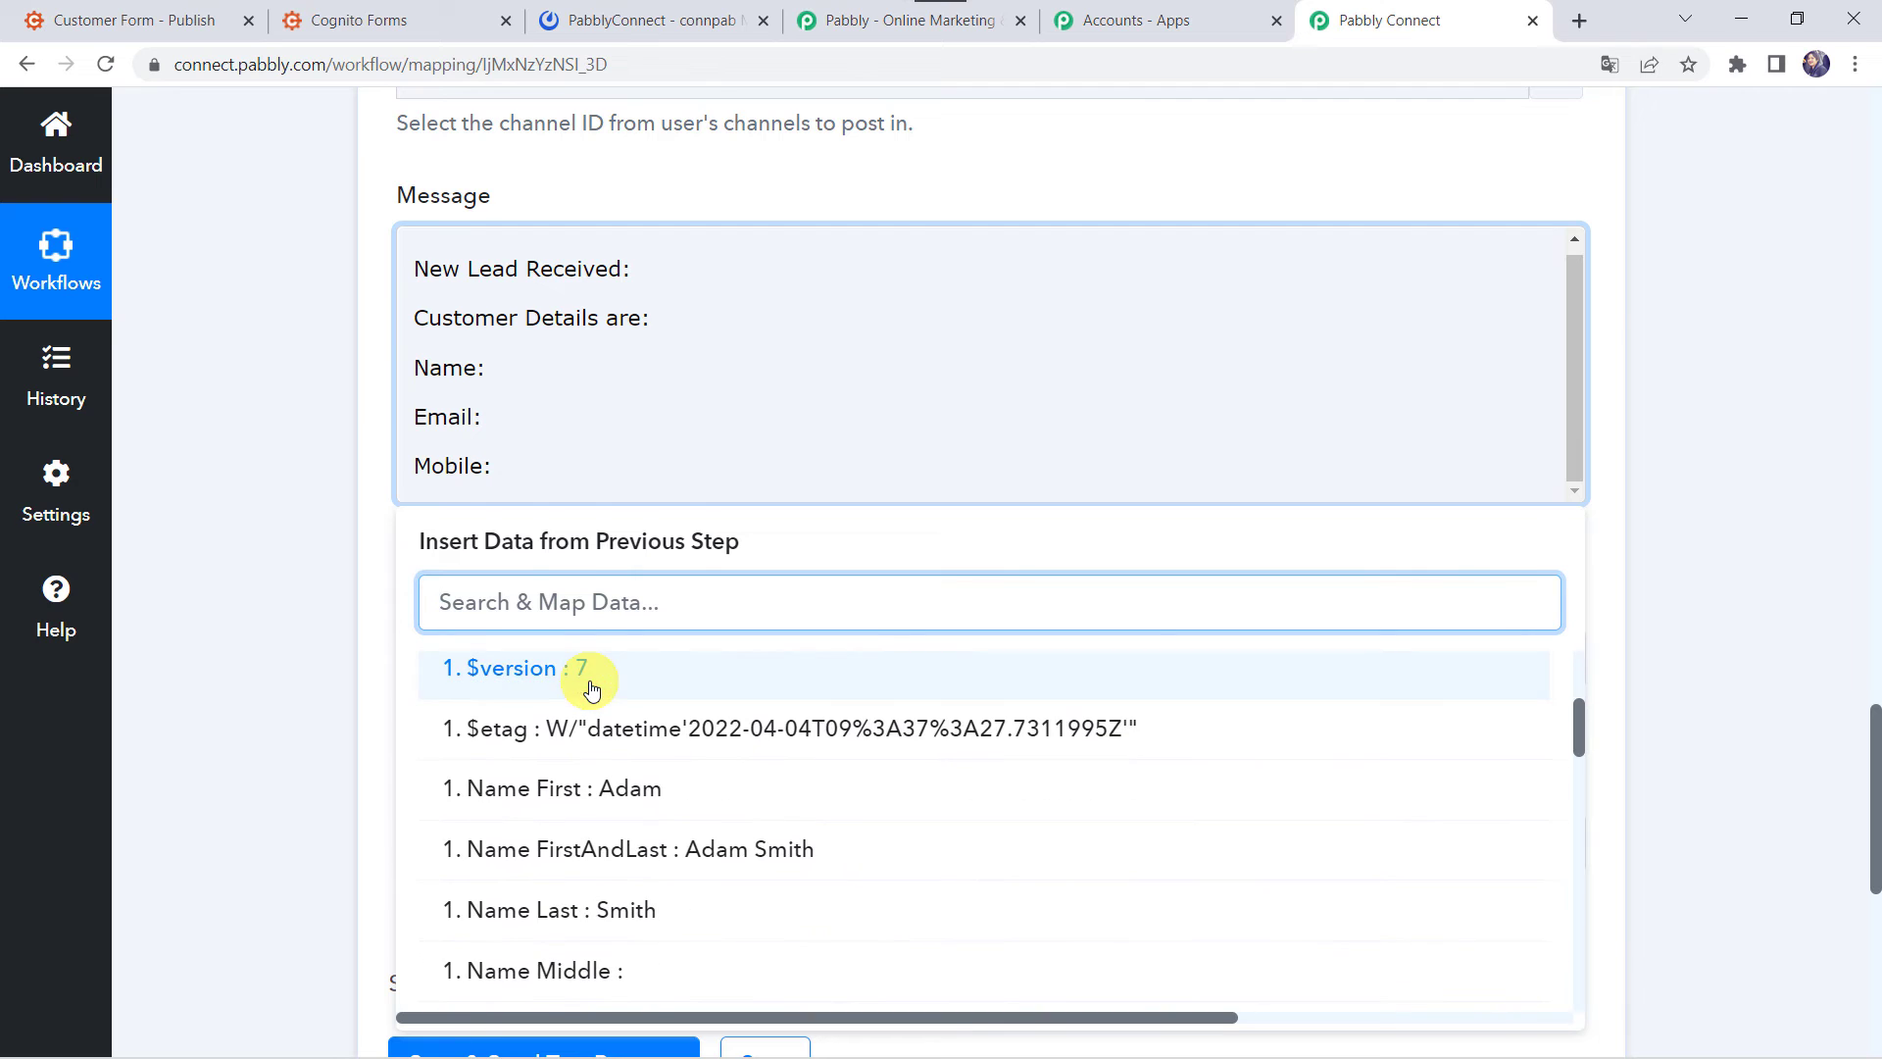
{"action": "left_click", "coordinate": [665, 862]}
{"action": "left_click", "coordinate": [161, 527]}
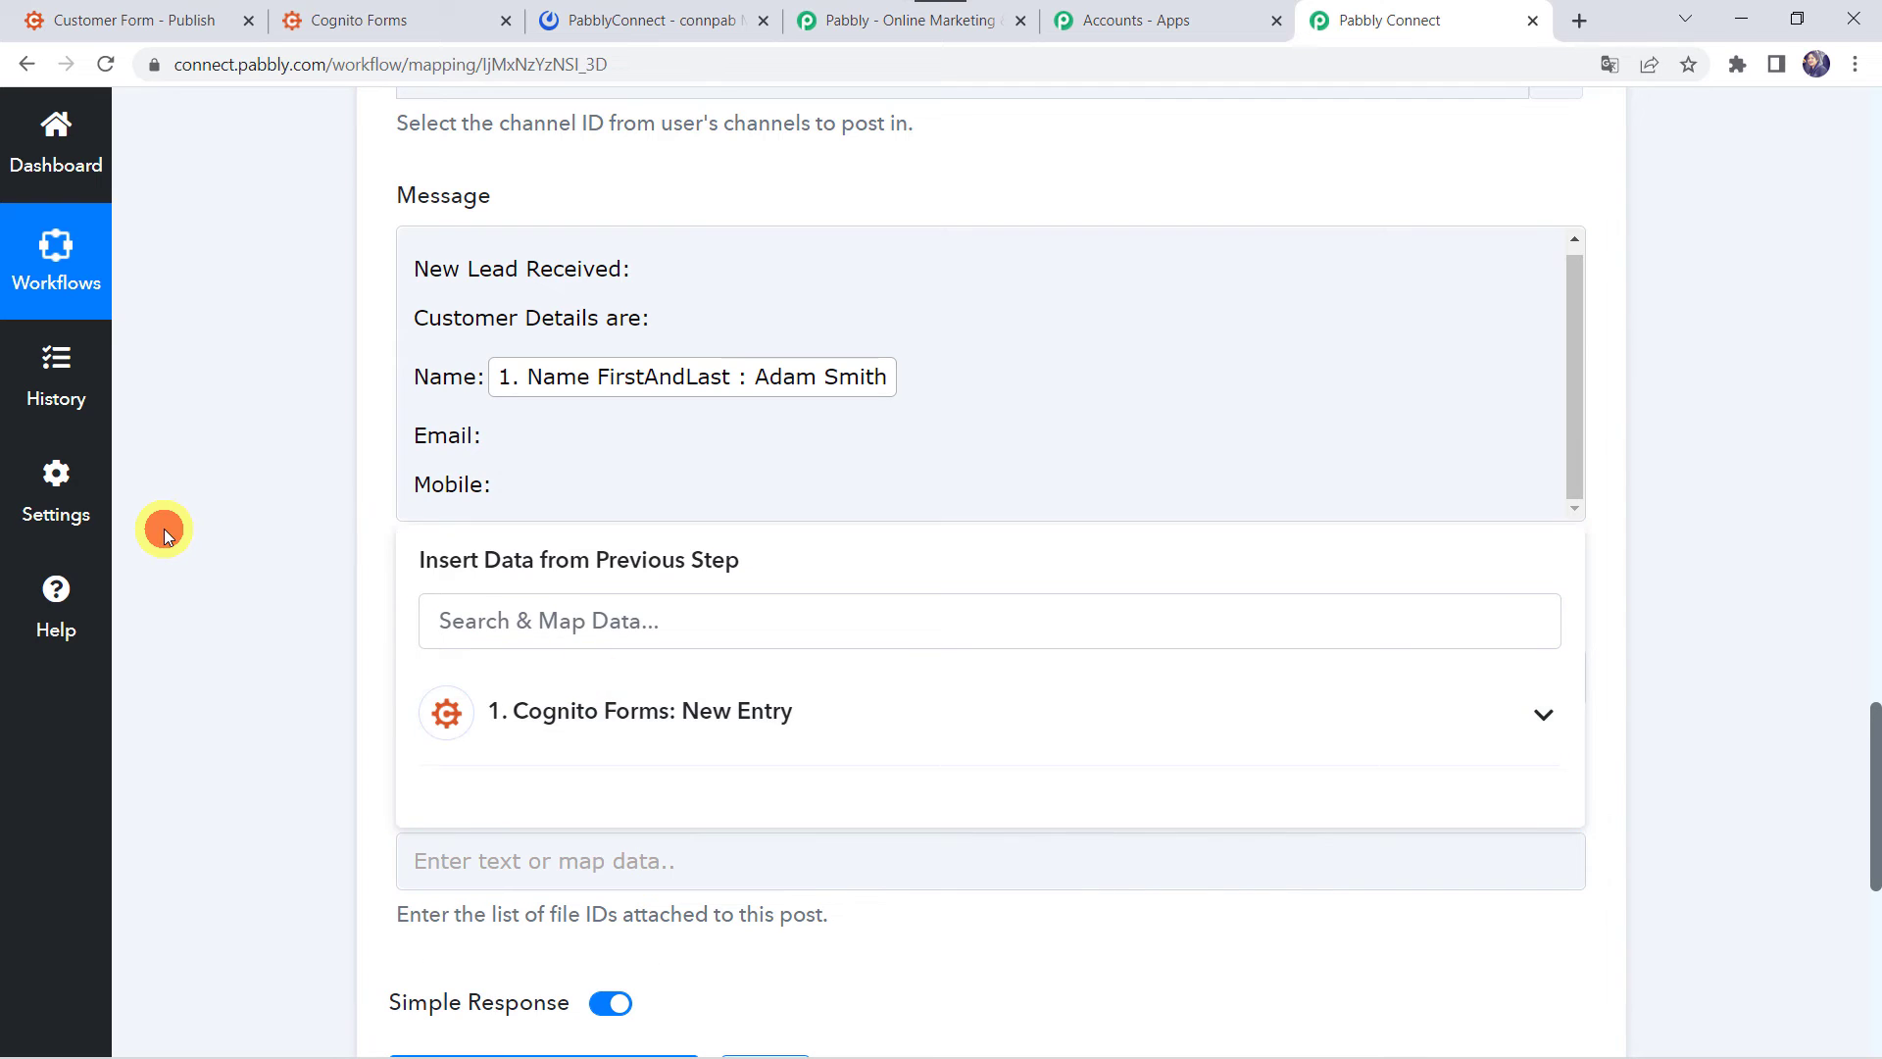
- Map the entry's Email field after 'Email:'
{"action": "left_click", "coordinate": [511, 428]}
{"action": "left_click", "coordinate": [566, 743]}
{"action": "scroll", "coordinate": [567, 743], "scroll_direction": "down", "scroll_amount": 3}
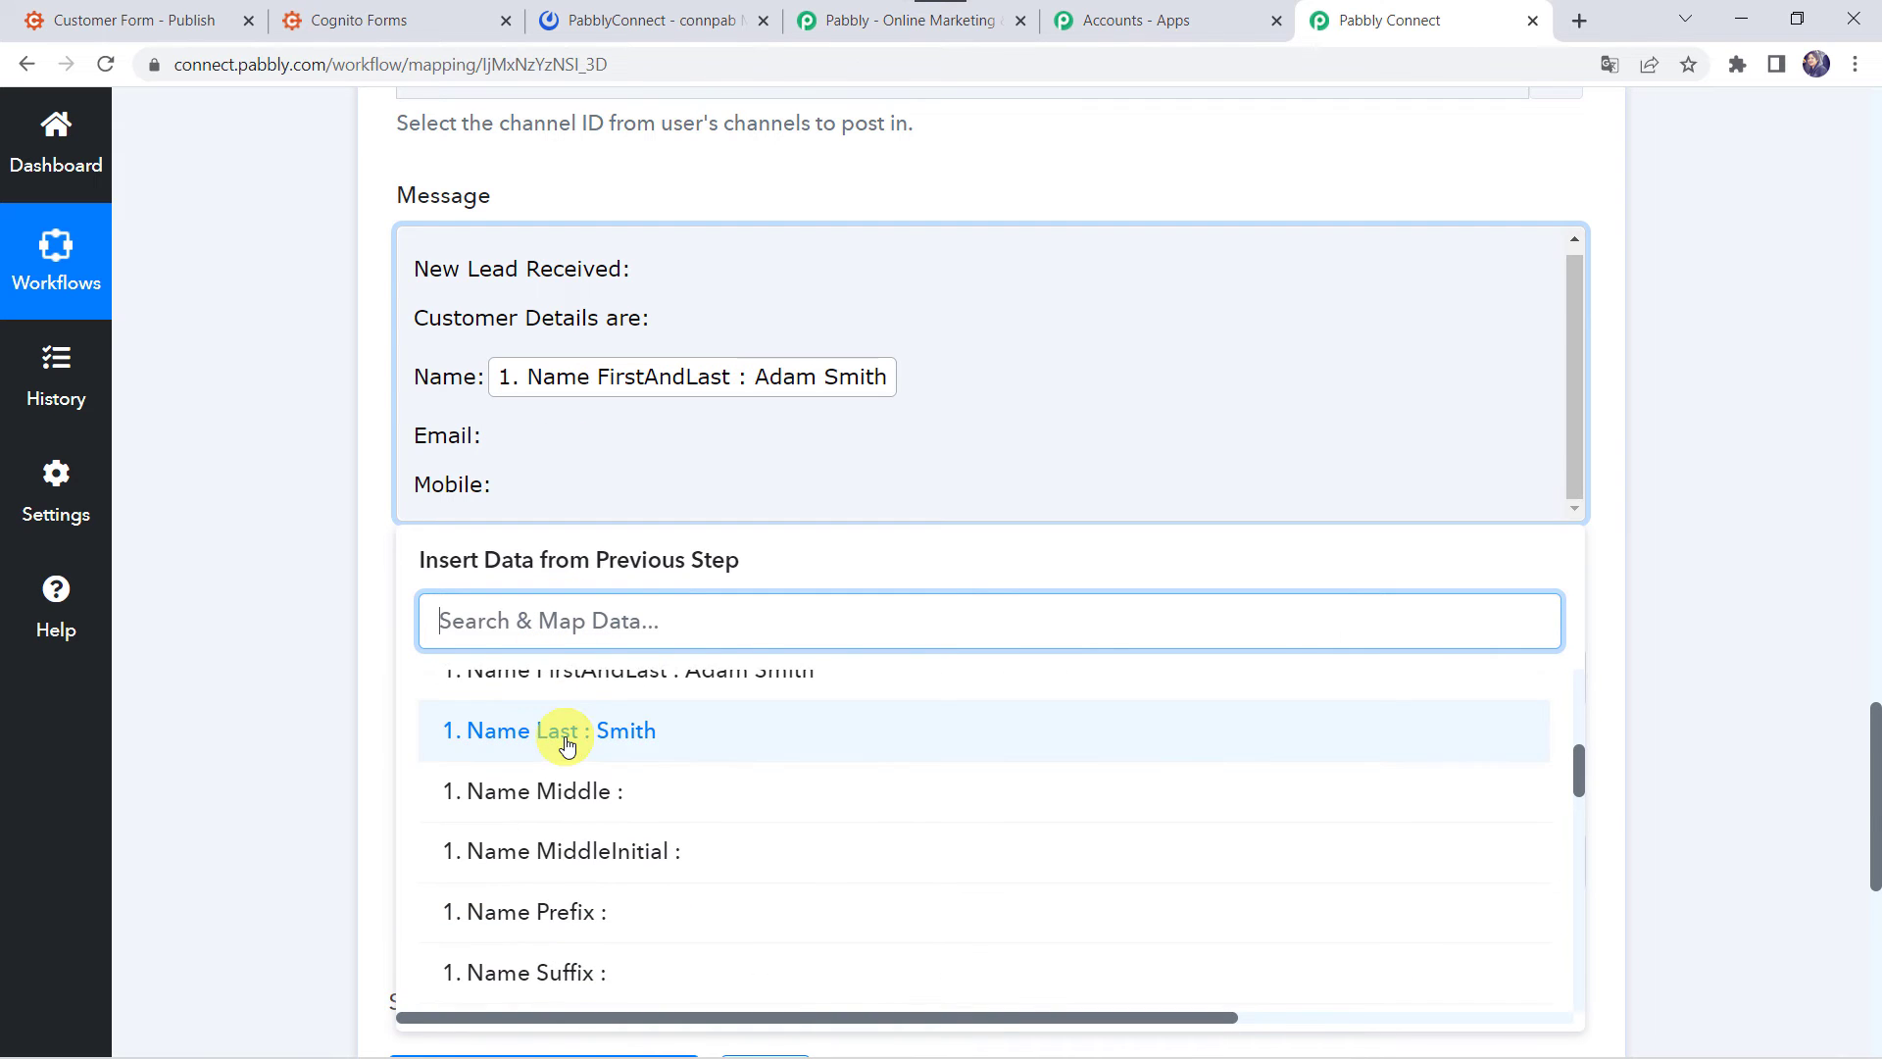
{"action": "type", "text": "@"}
{"action": "left_click", "coordinate": [576, 788]}
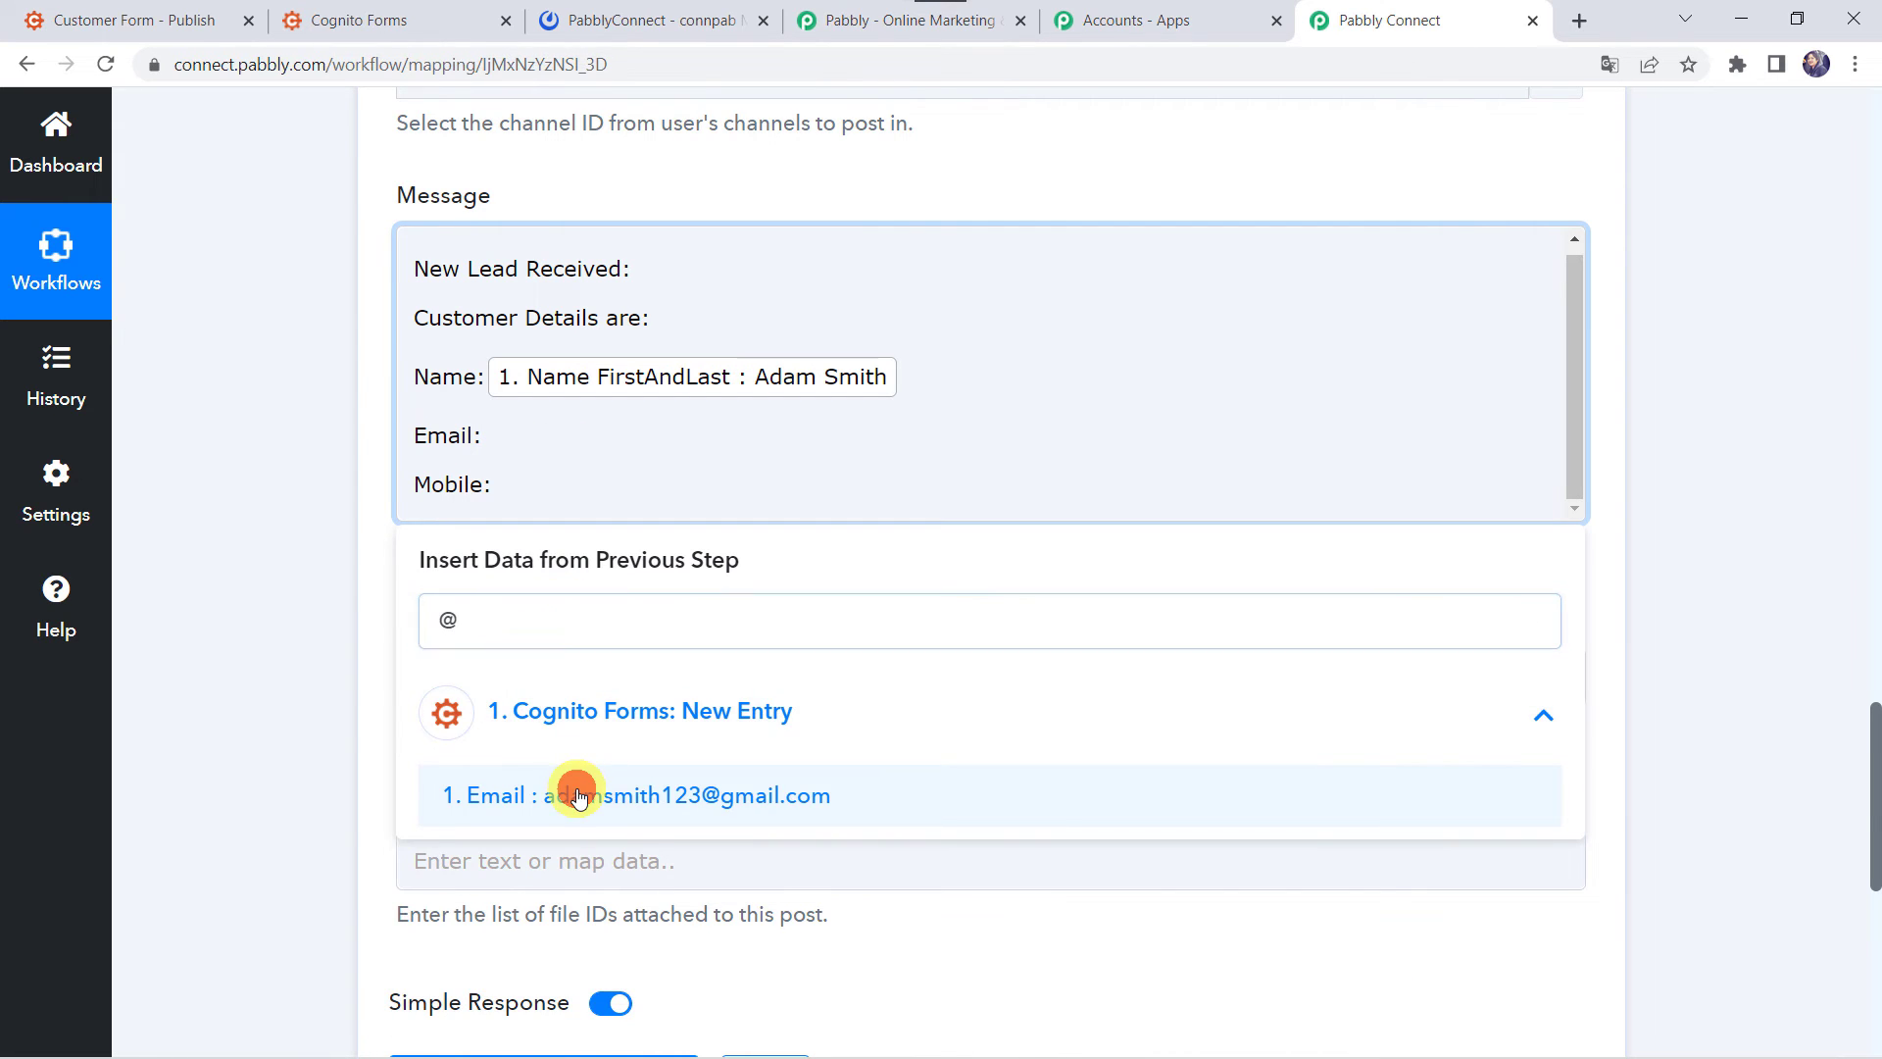
- Map the entry's MobileNumber field after 'Mobile:'
{"action": "left_click", "coordinate": [496, 507]}
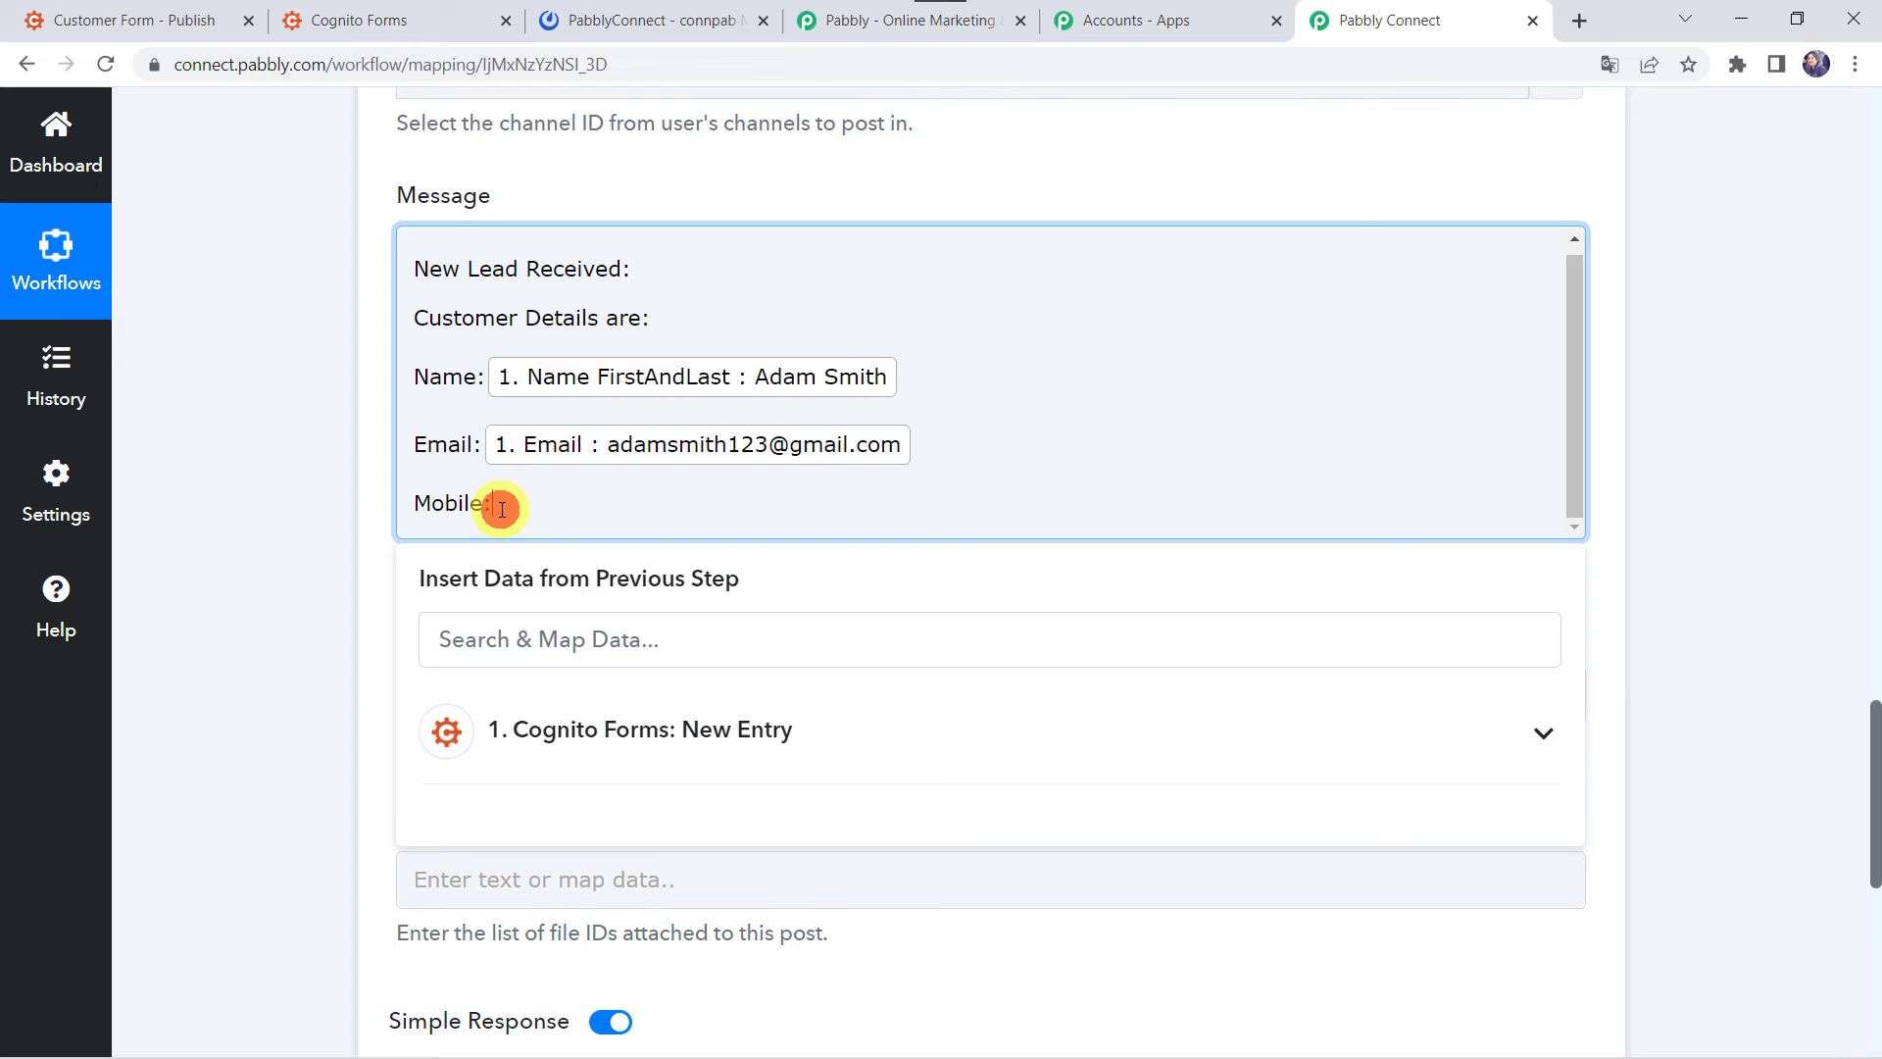
{"action": "left_click", "coordinate": [565, 728]}
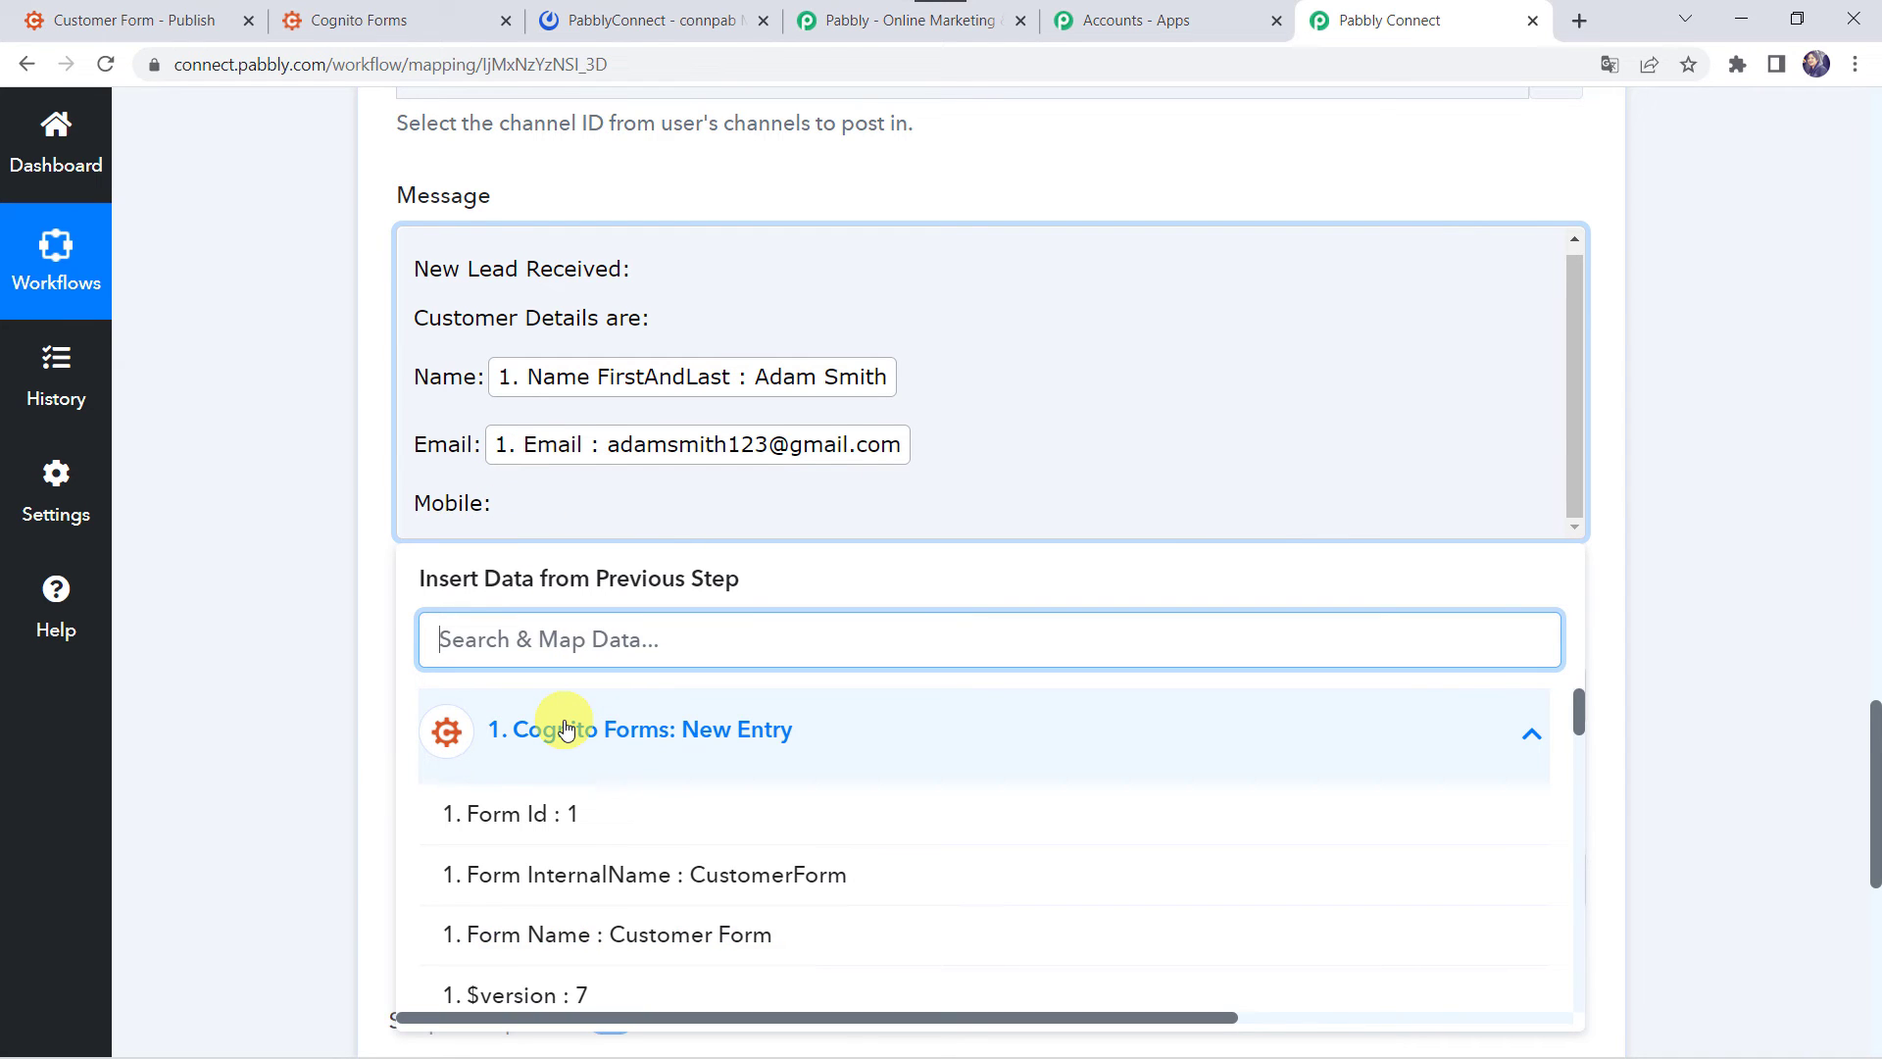
{"action": "type", "text": "799"}
{"action": "left_click", "coordinate": [596, 821]}
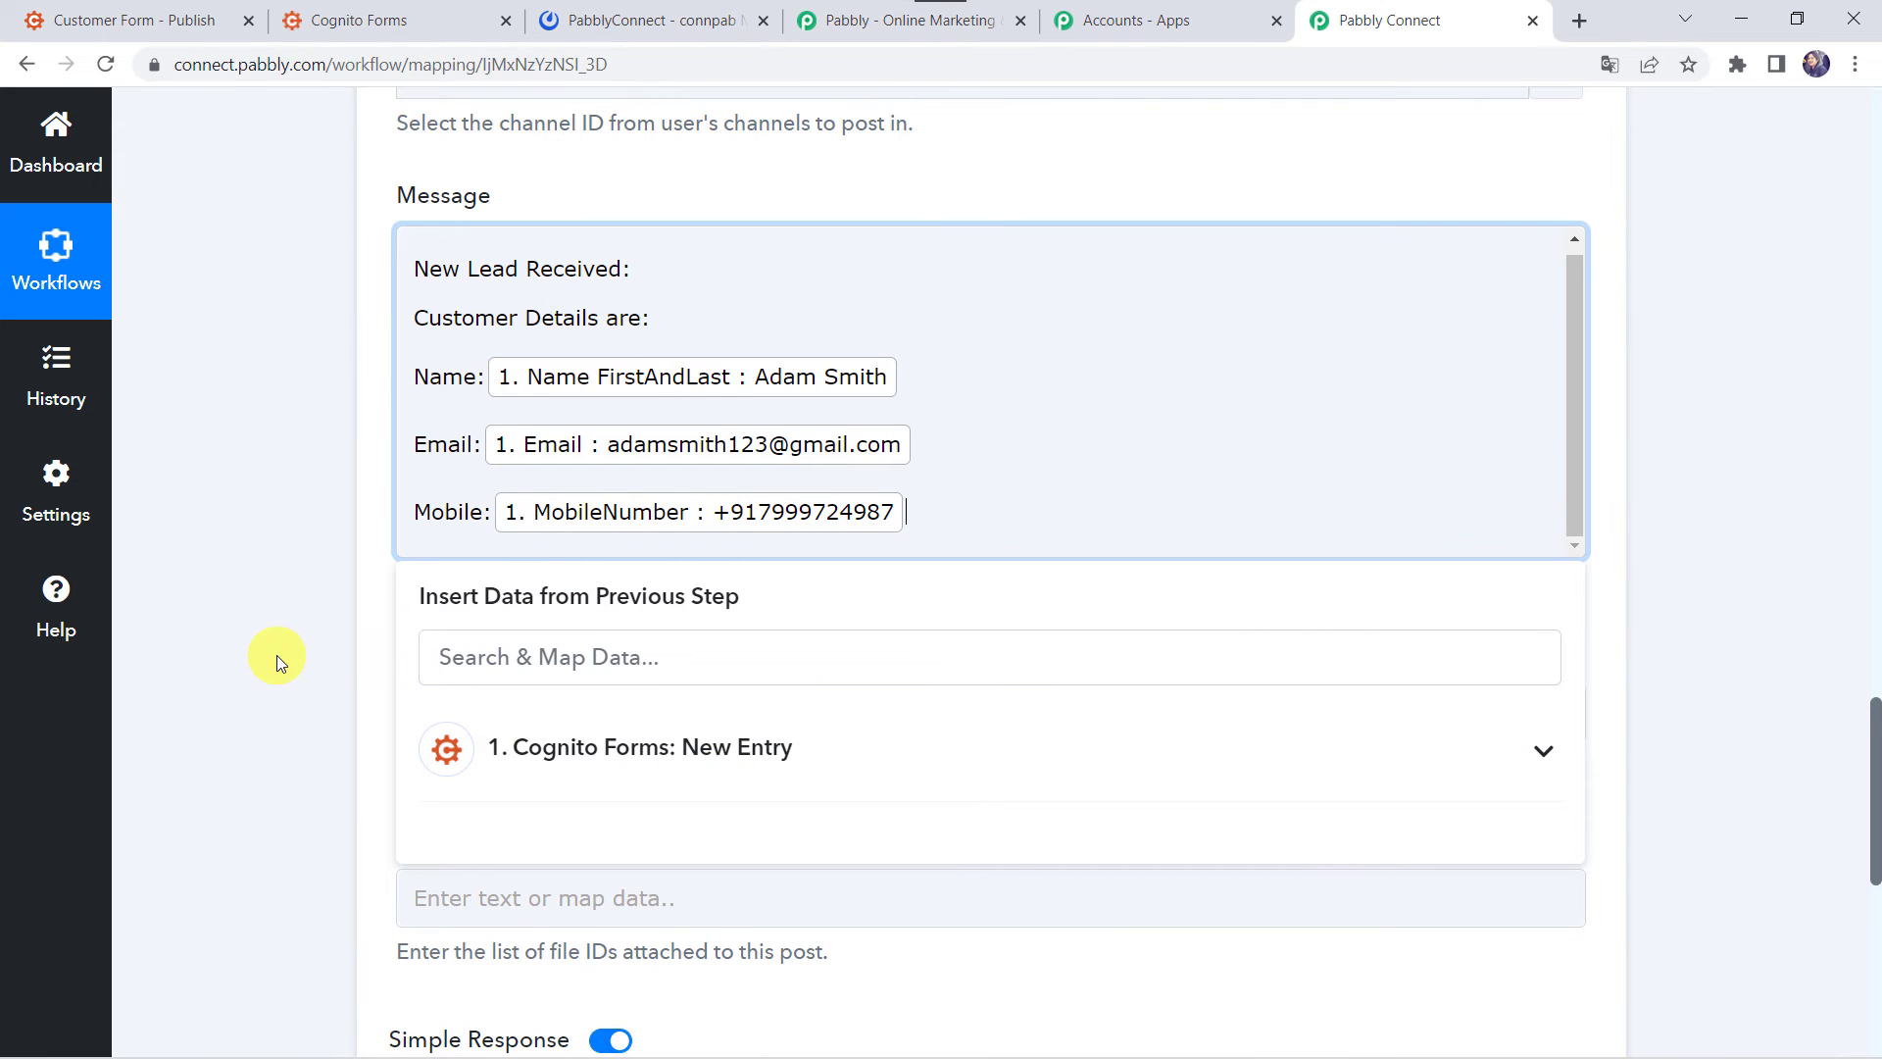
{"action": "left_click", "coordinate": [276, 655]}
{"action": "scroll", "coordinate": [276, 655], "scroll_direction": "down", "scroll_amount": 2}
{"action": "scroll", "coordinate": [378, 622], "scroll_direction": "up", "scroll_amount": 4}
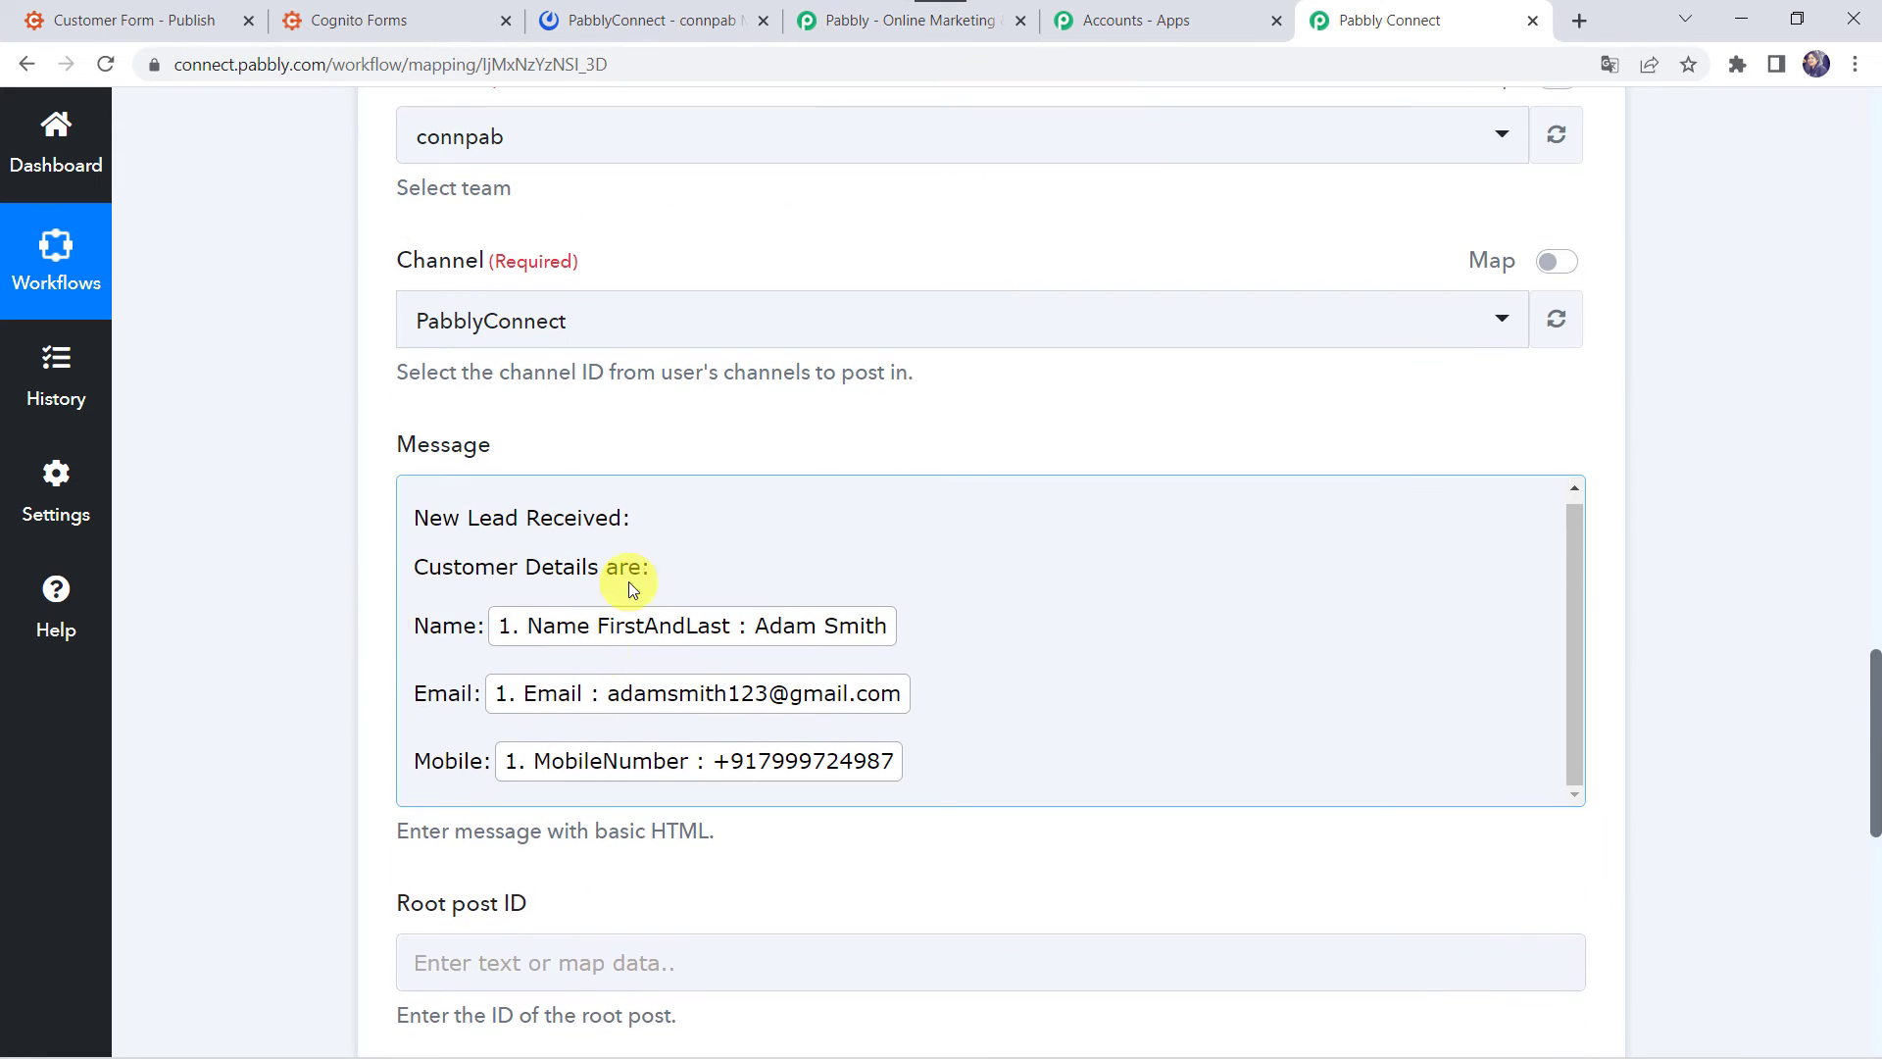
- Replace the colon after 'New Lead Received' with a full stop
{"action": "left_click", "coordinate": [633, 518]}
{"action": "key", "text": "BackSpace"}
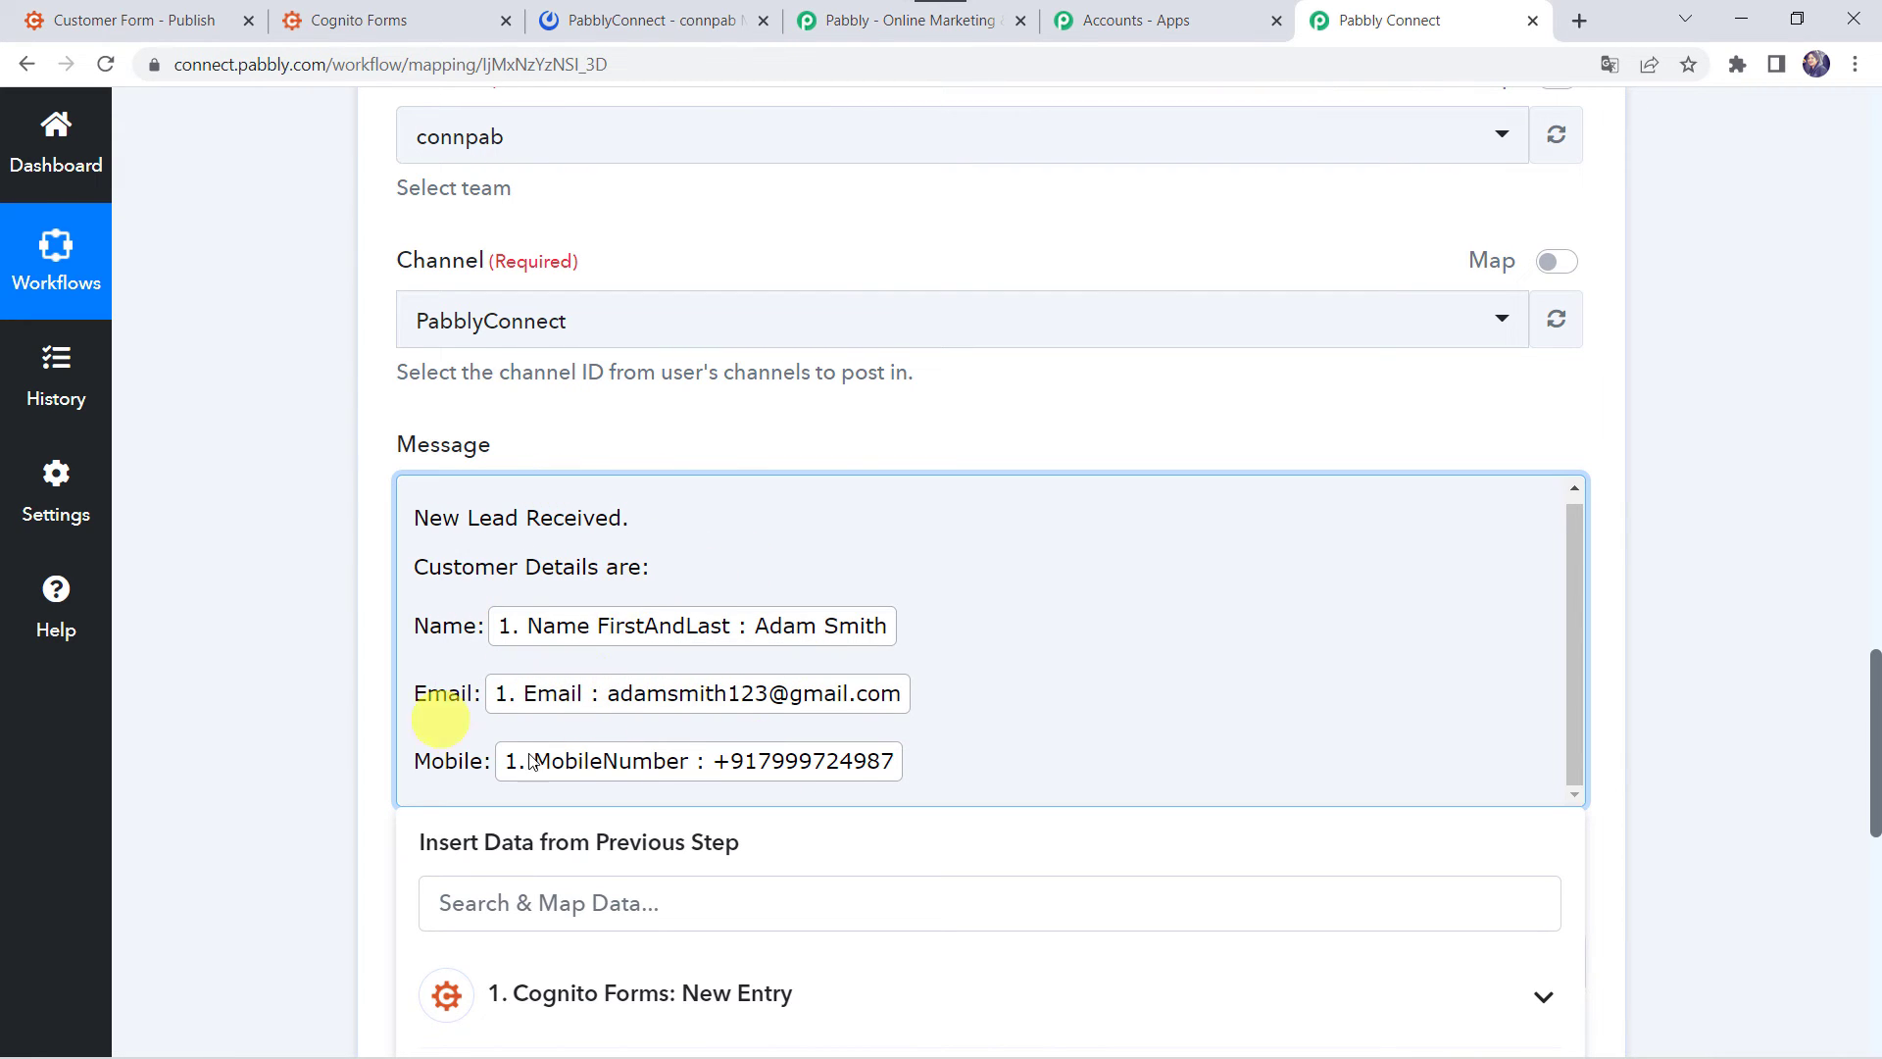
{"action": "left_click", "coordinate": [337, 663]}
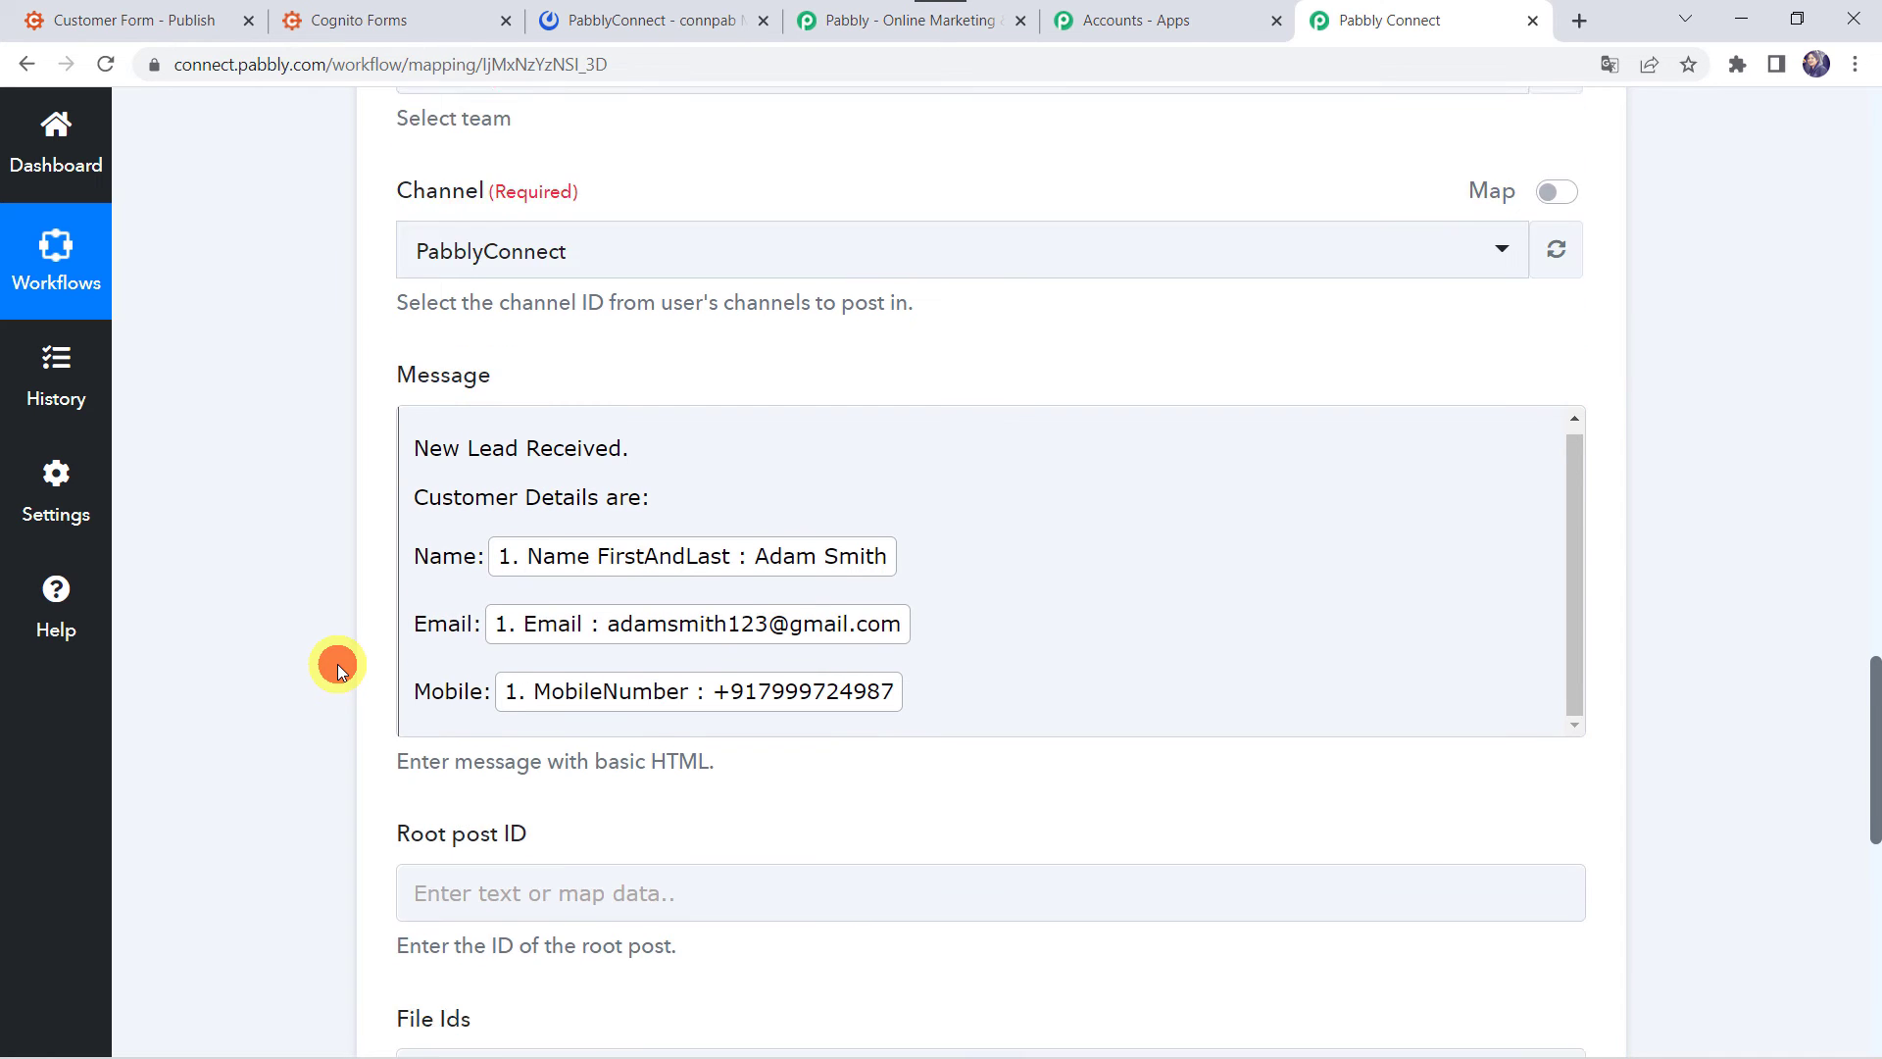
- Leave the optional Root post ID field empty
{"action": "scroll", "coordinate": [337, 663], "scroll_direction": "down", "scroll_amount": 4}
{"action": "left_click", "coordinate": [419, 534]}
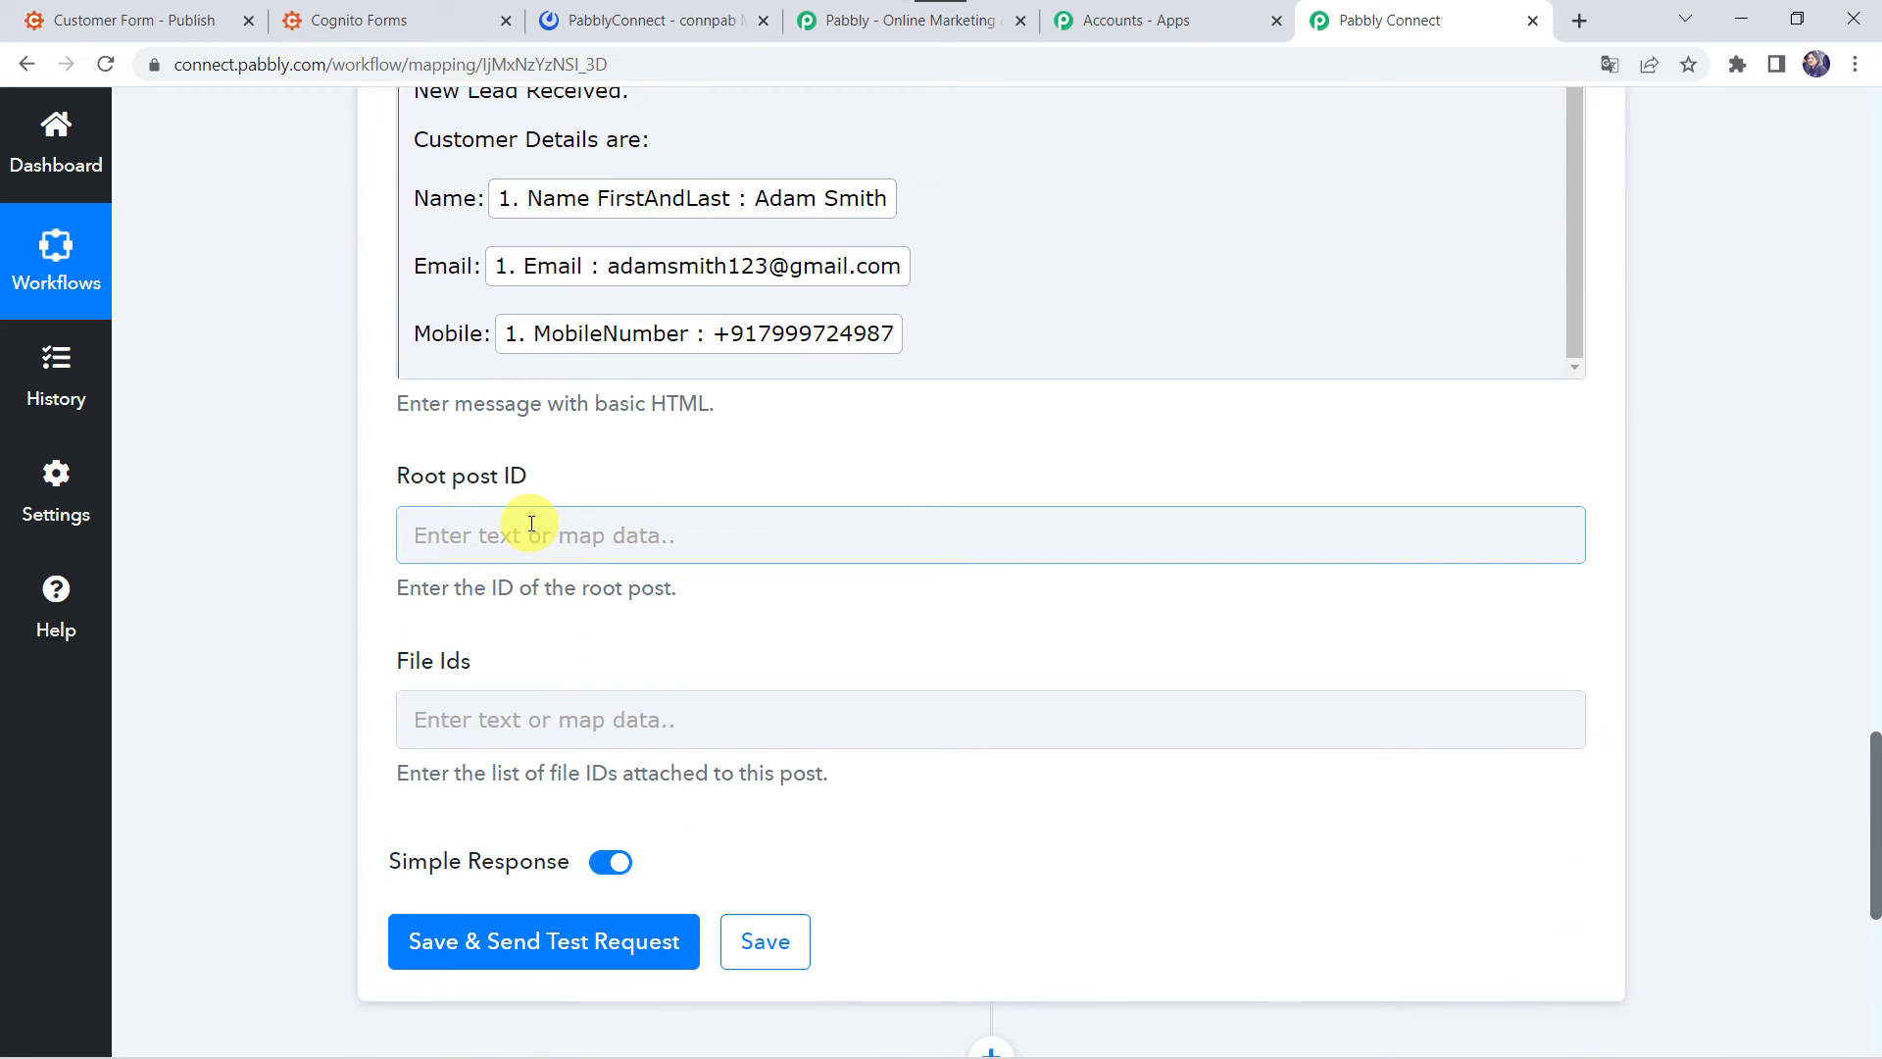
{"action": "left_click", "coordinate": [592, 555]}
{"action": "left_click", "coordinate": [304, 708]}
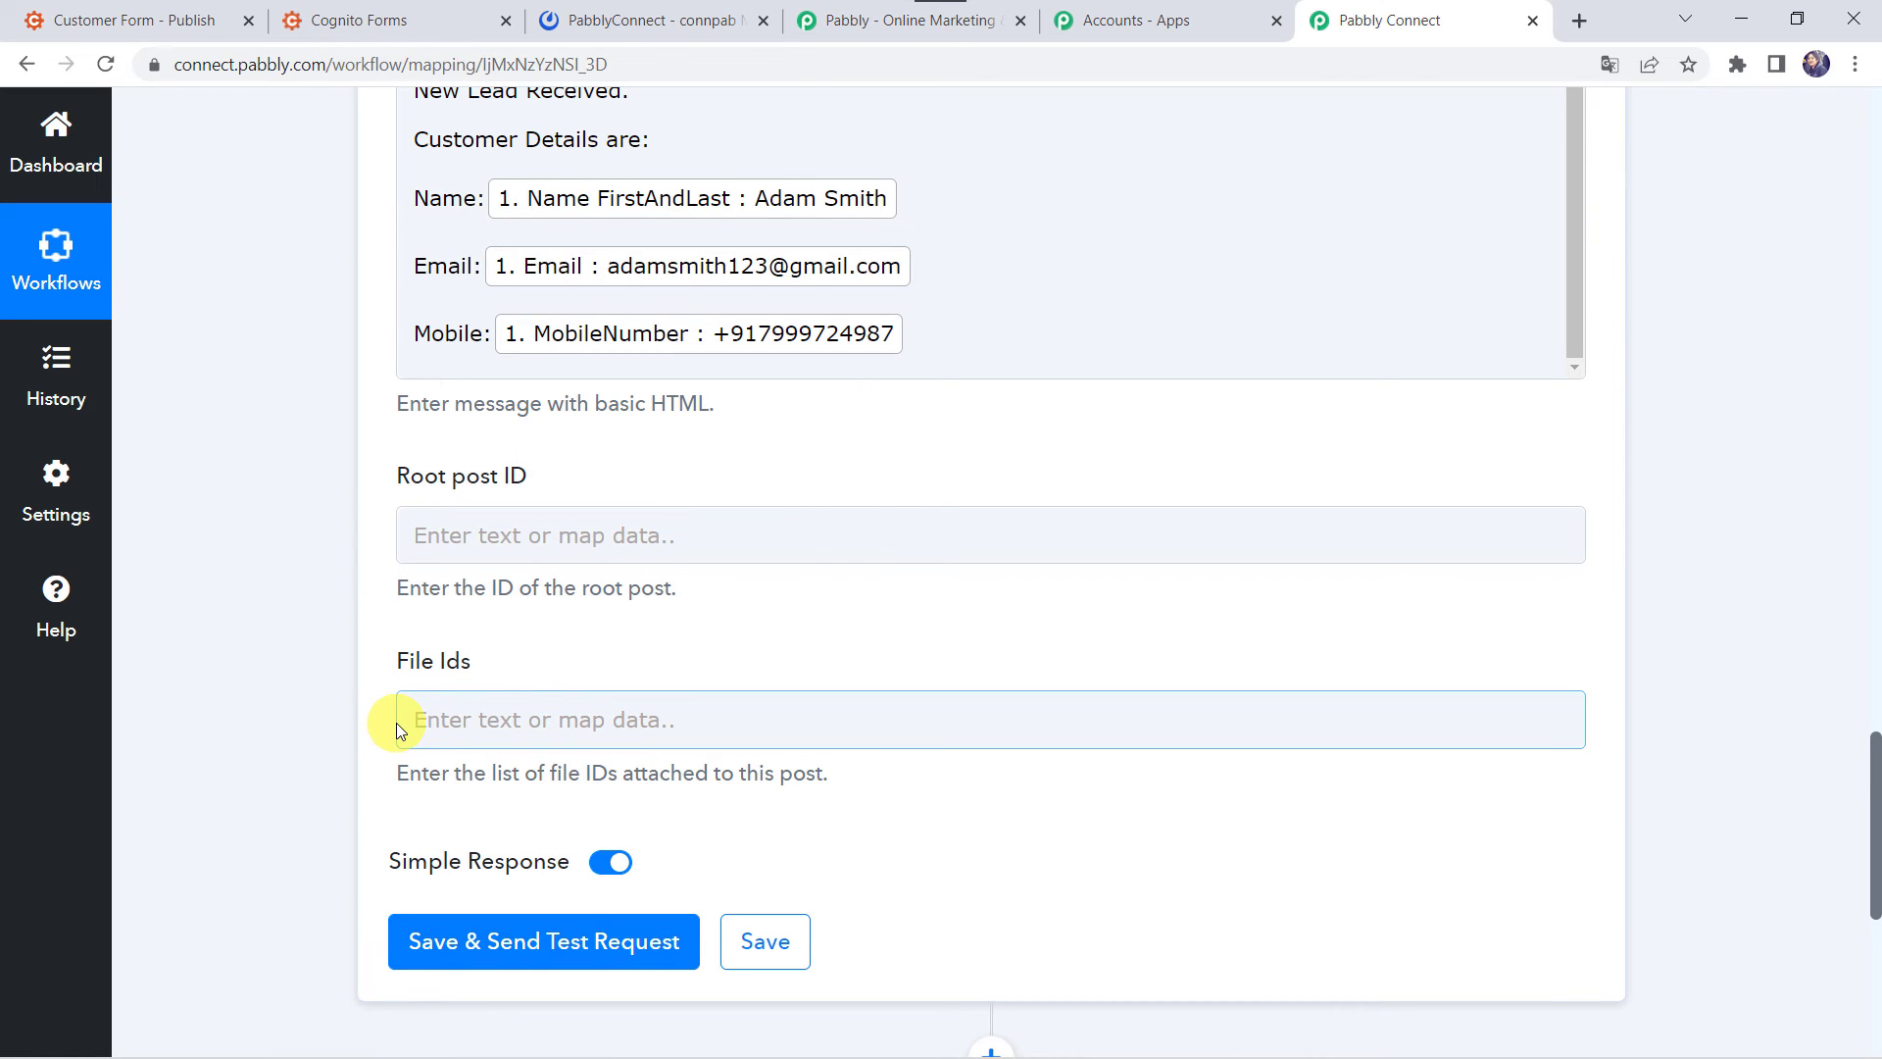
- Send a test post and verify the lead message arrived in the PabblyConnect channel
{"action": "left_click", "coordinate": [492, 946]}
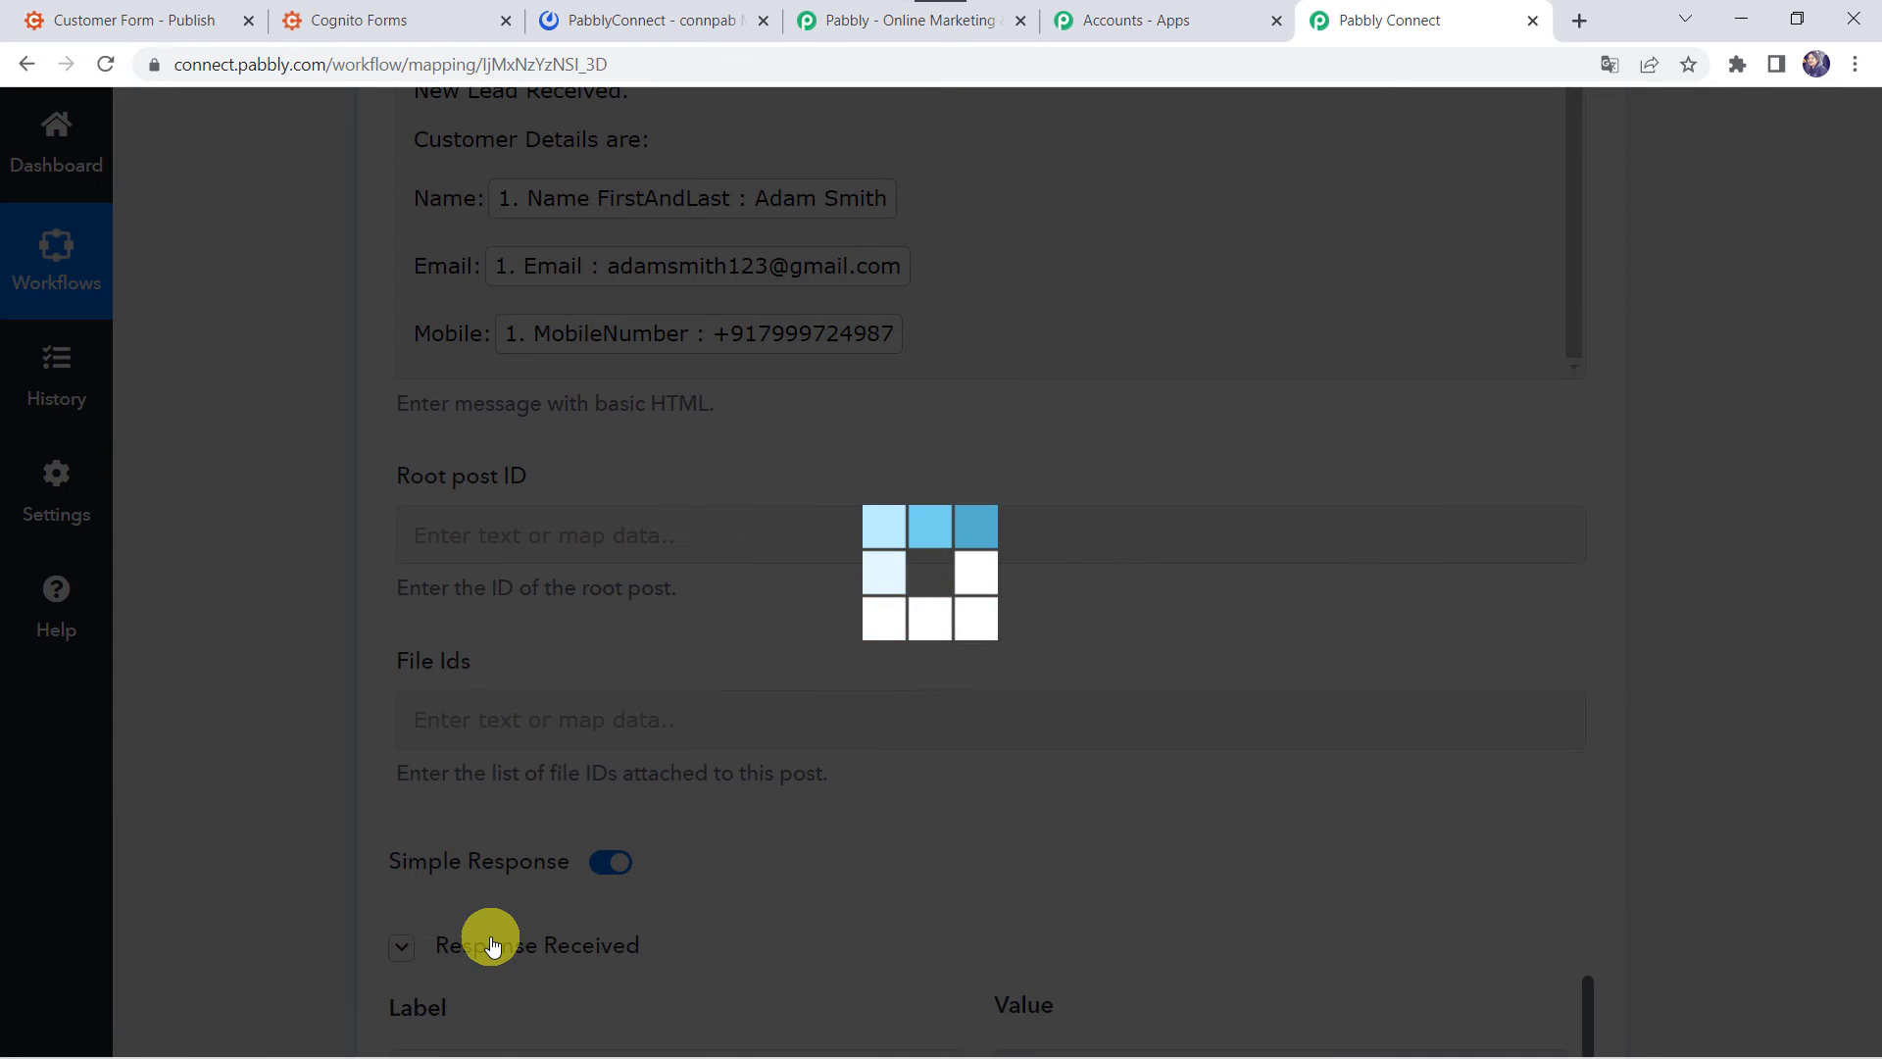
{"action": "scroll", "coordinate": [195, 726], "scroll_direction": "down", "scroll_amount": 5}
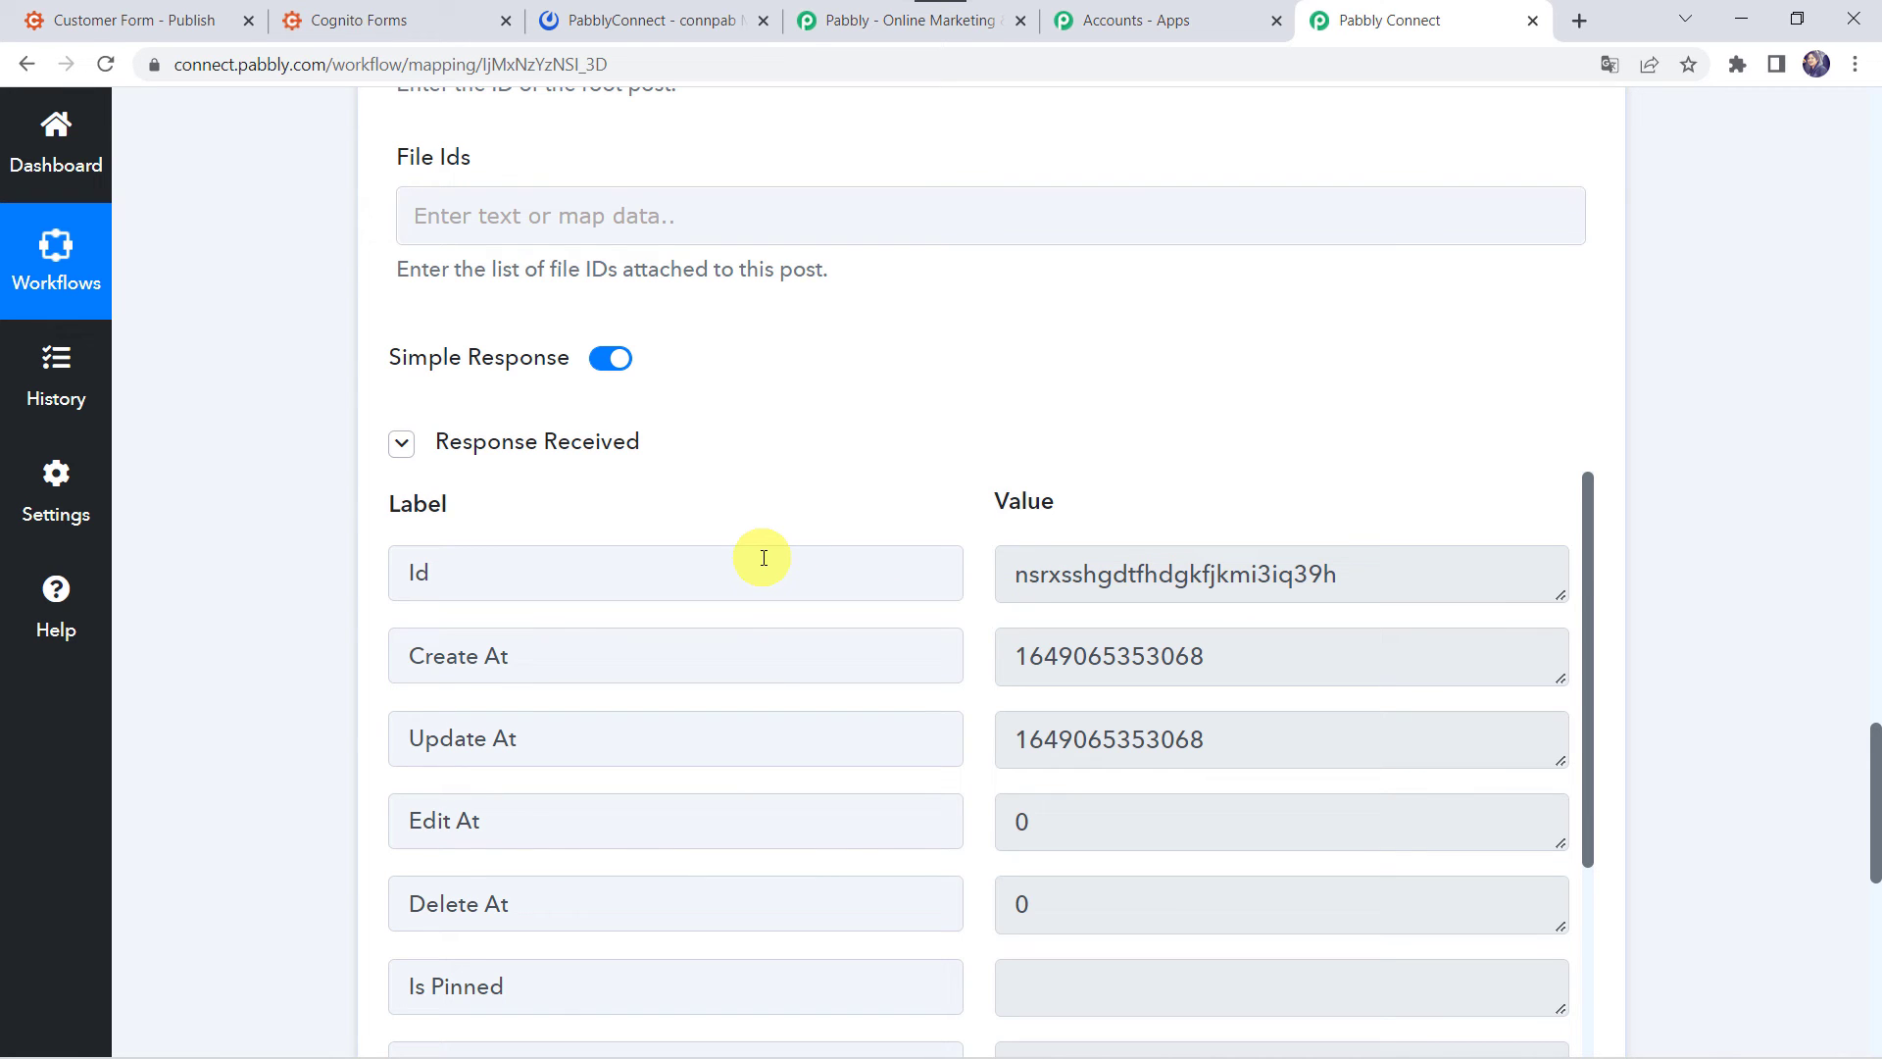
{"action": "left_click", "coordinate": [719, 30]}
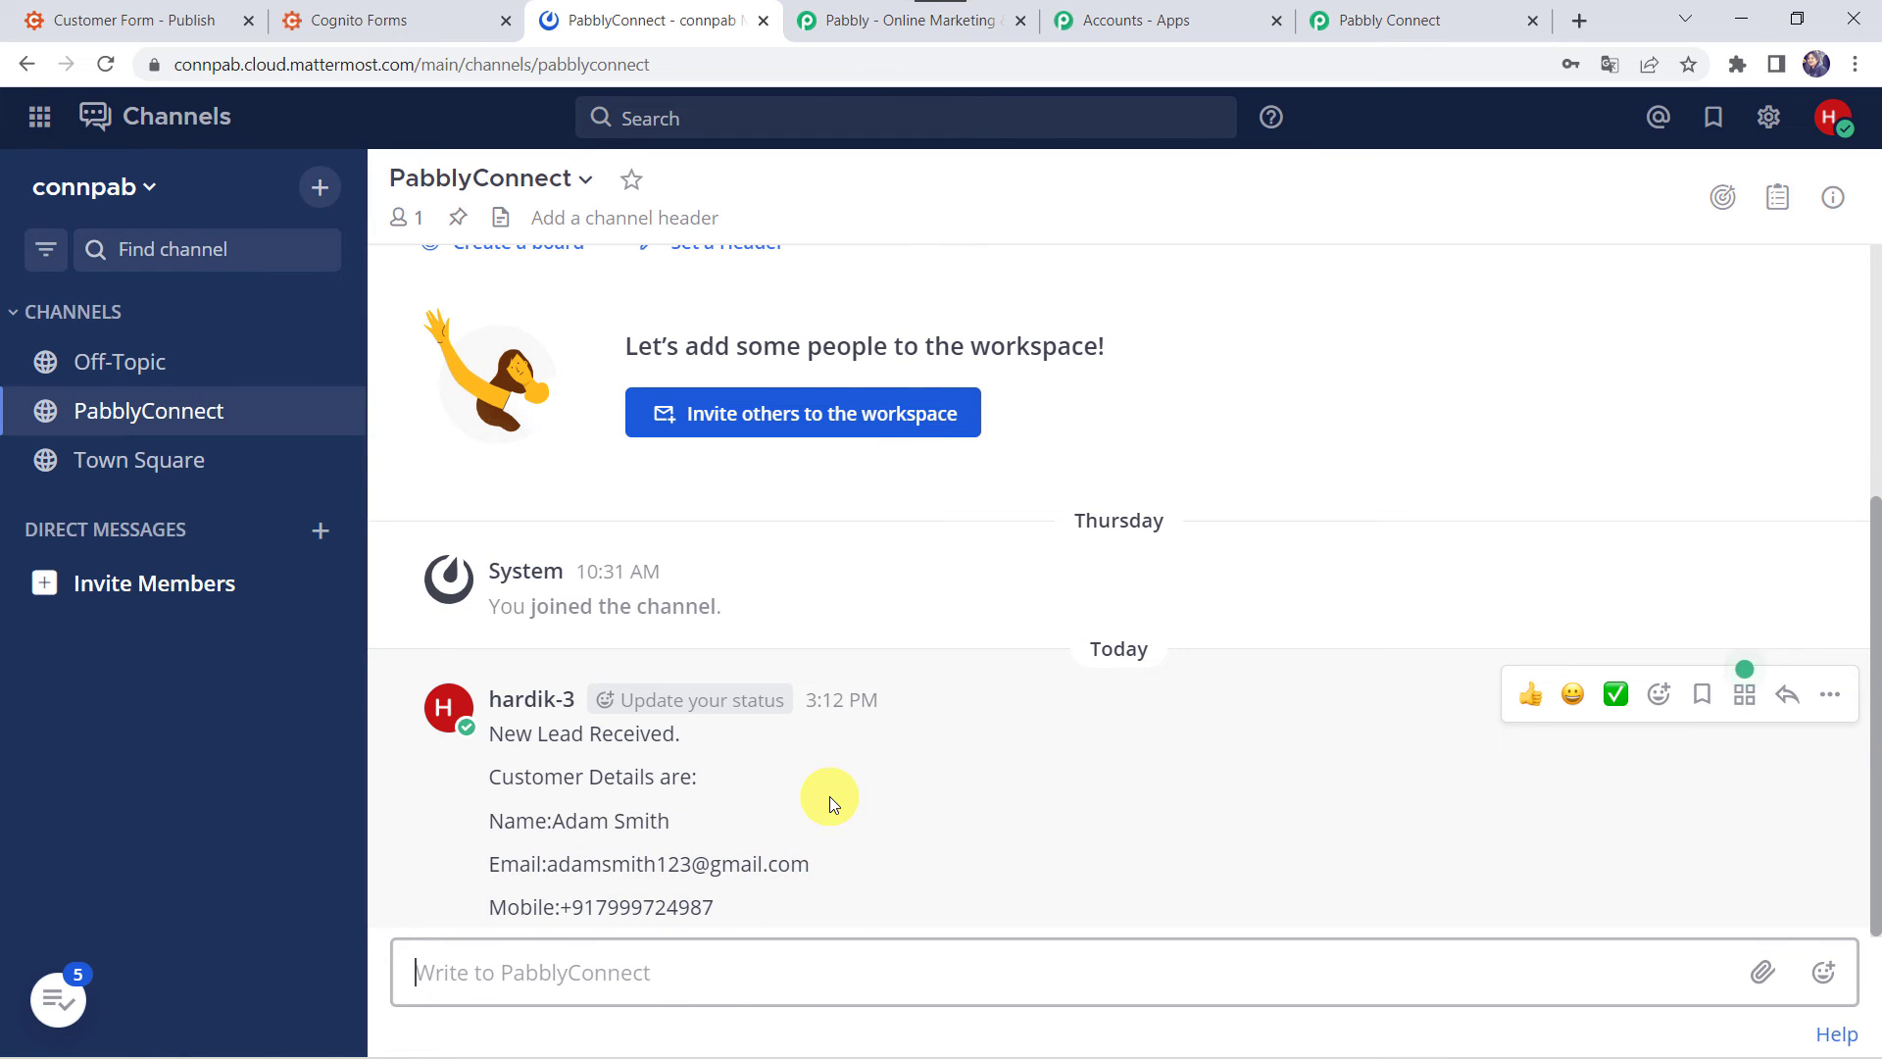
{"action": "left_click", "coordinate": [1357, 27]}
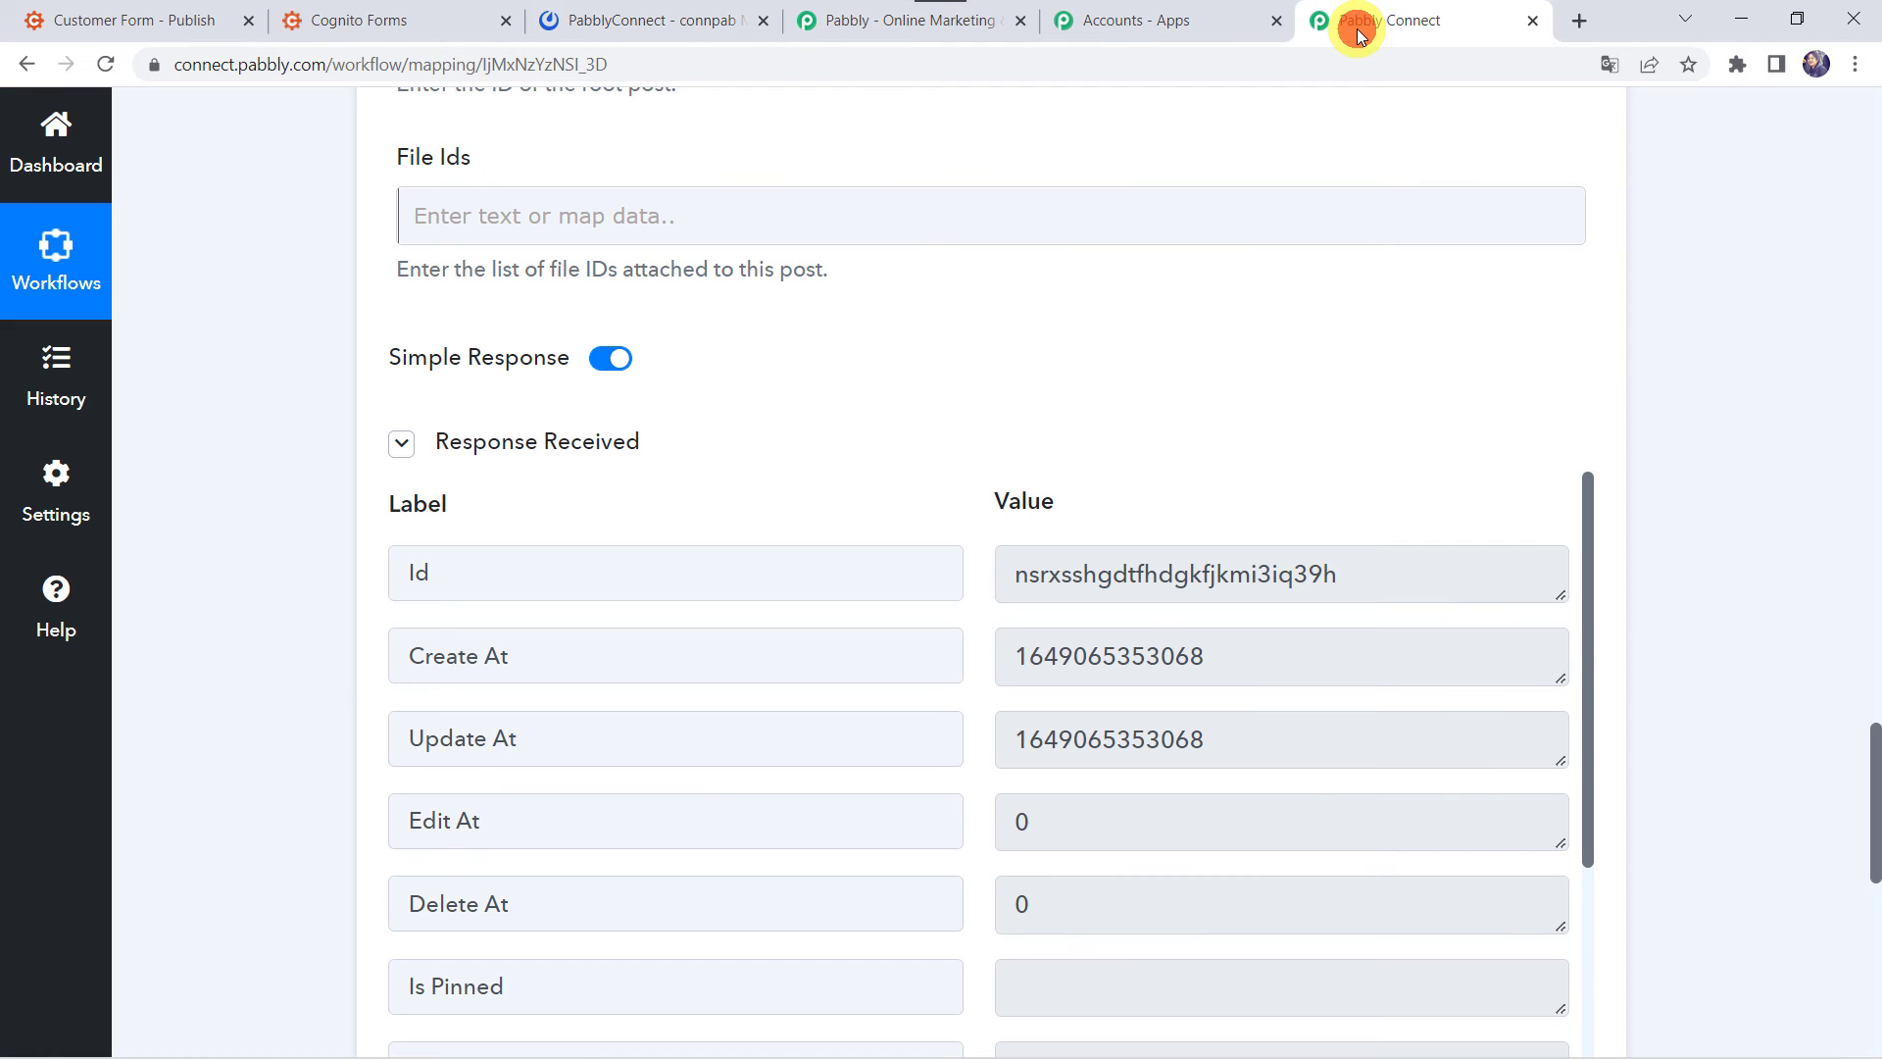
{"action": "scroll", "coordinate": [309, 674], "scroll_direction": "down", "scroll_amount": 5}
- Save the Mattermost action step, then go to the Cognito Forms Customer Form publish tab
{"action": "left_click", "coordinate": [745, 840]}
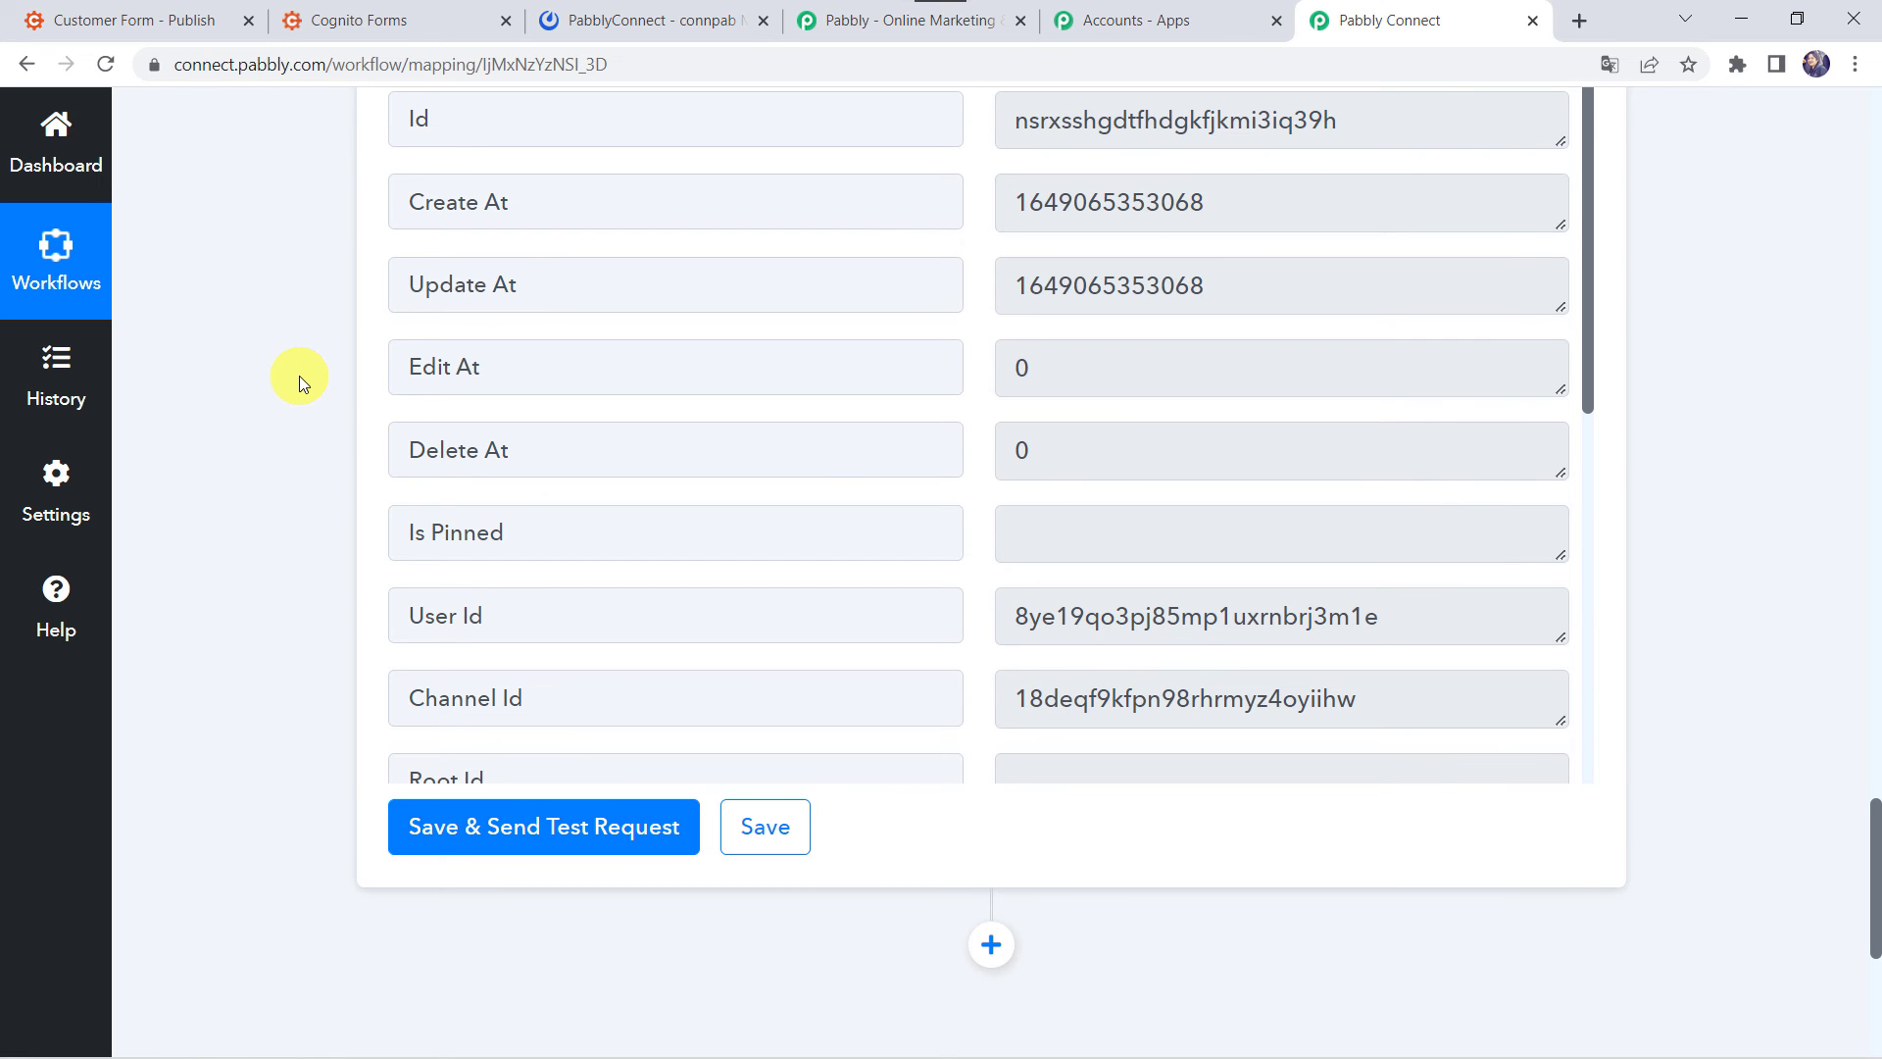
{"action": "left_click", "coordinate": [140, 17]}
- Open the live Customer Form and submit a test entry with a name, e-mail address and mobile number
{"action": "left_click", "coordinate": [435, 806]}
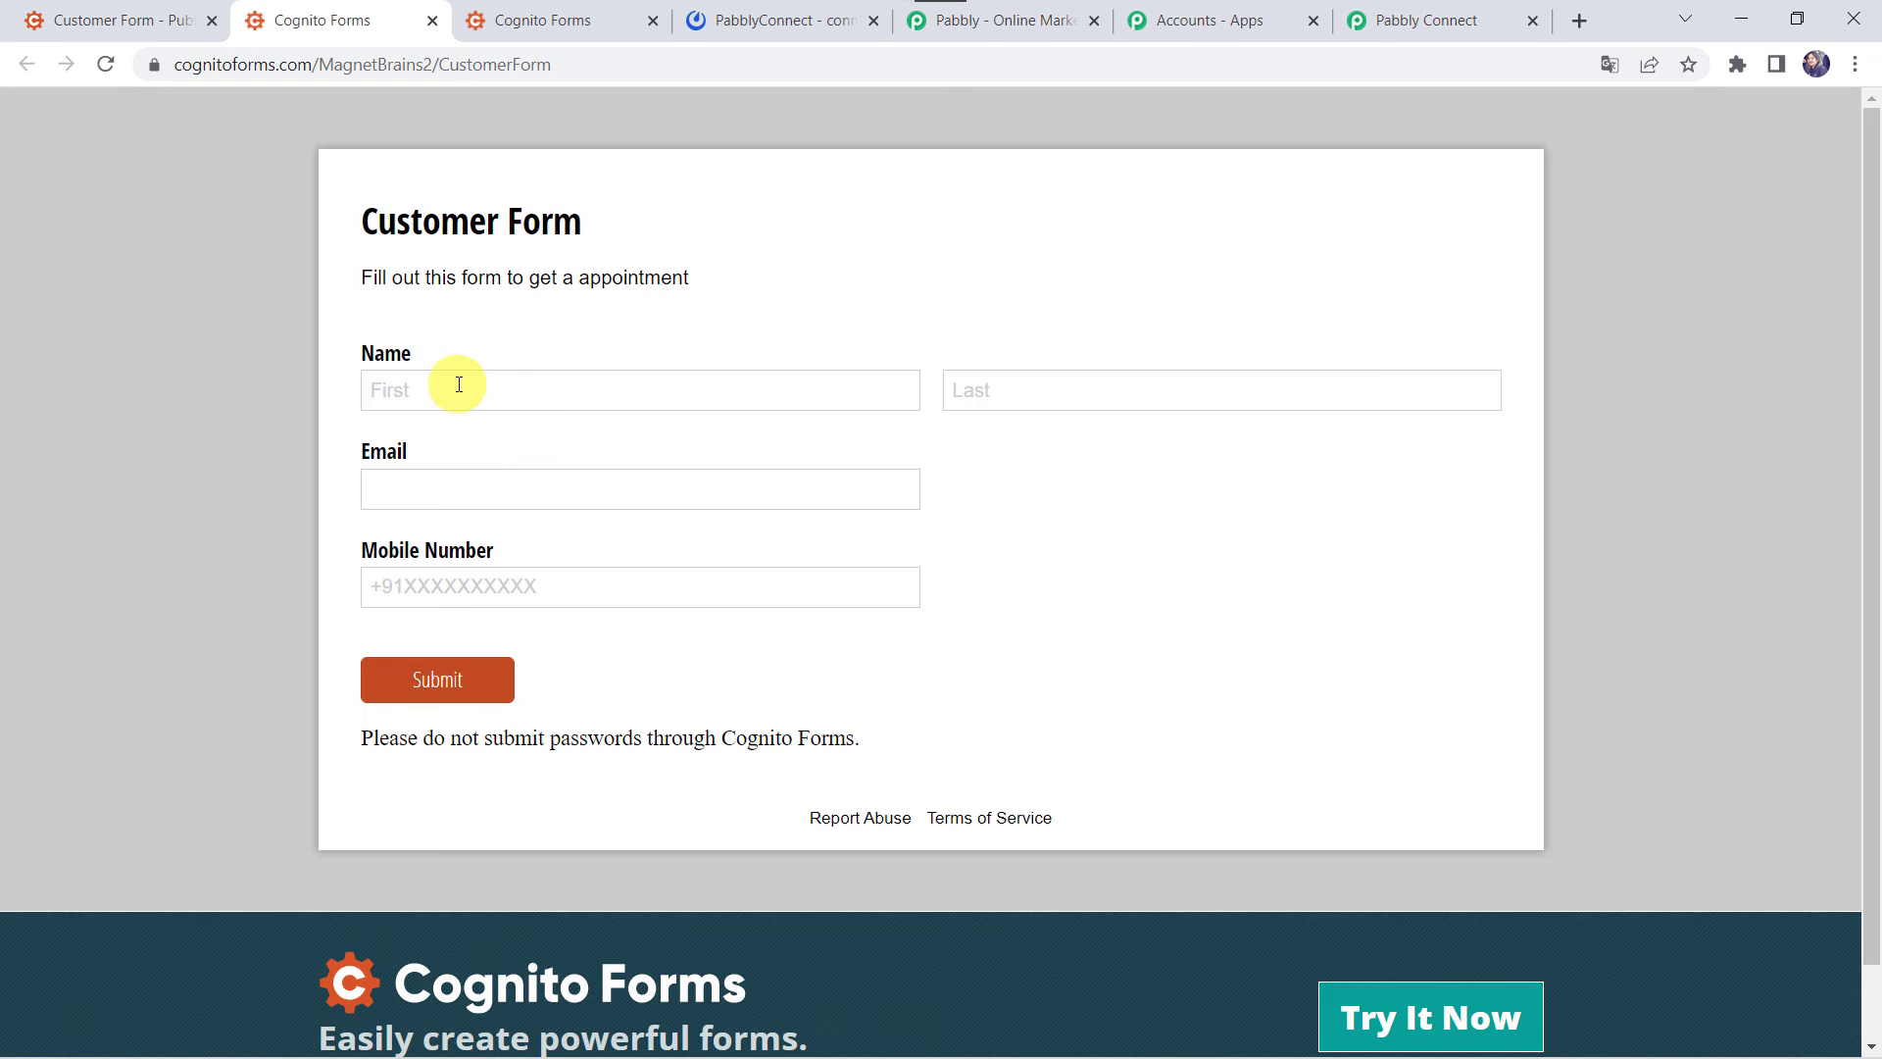
{"action": "left_click", "coordinate": [451, 390]}
{"action": "type", "text": "Shikha"}
{"action": "key", "text": "Tab"}
{"action": "type", "text": "A"}
{"action": "key", "text": "Tab"}
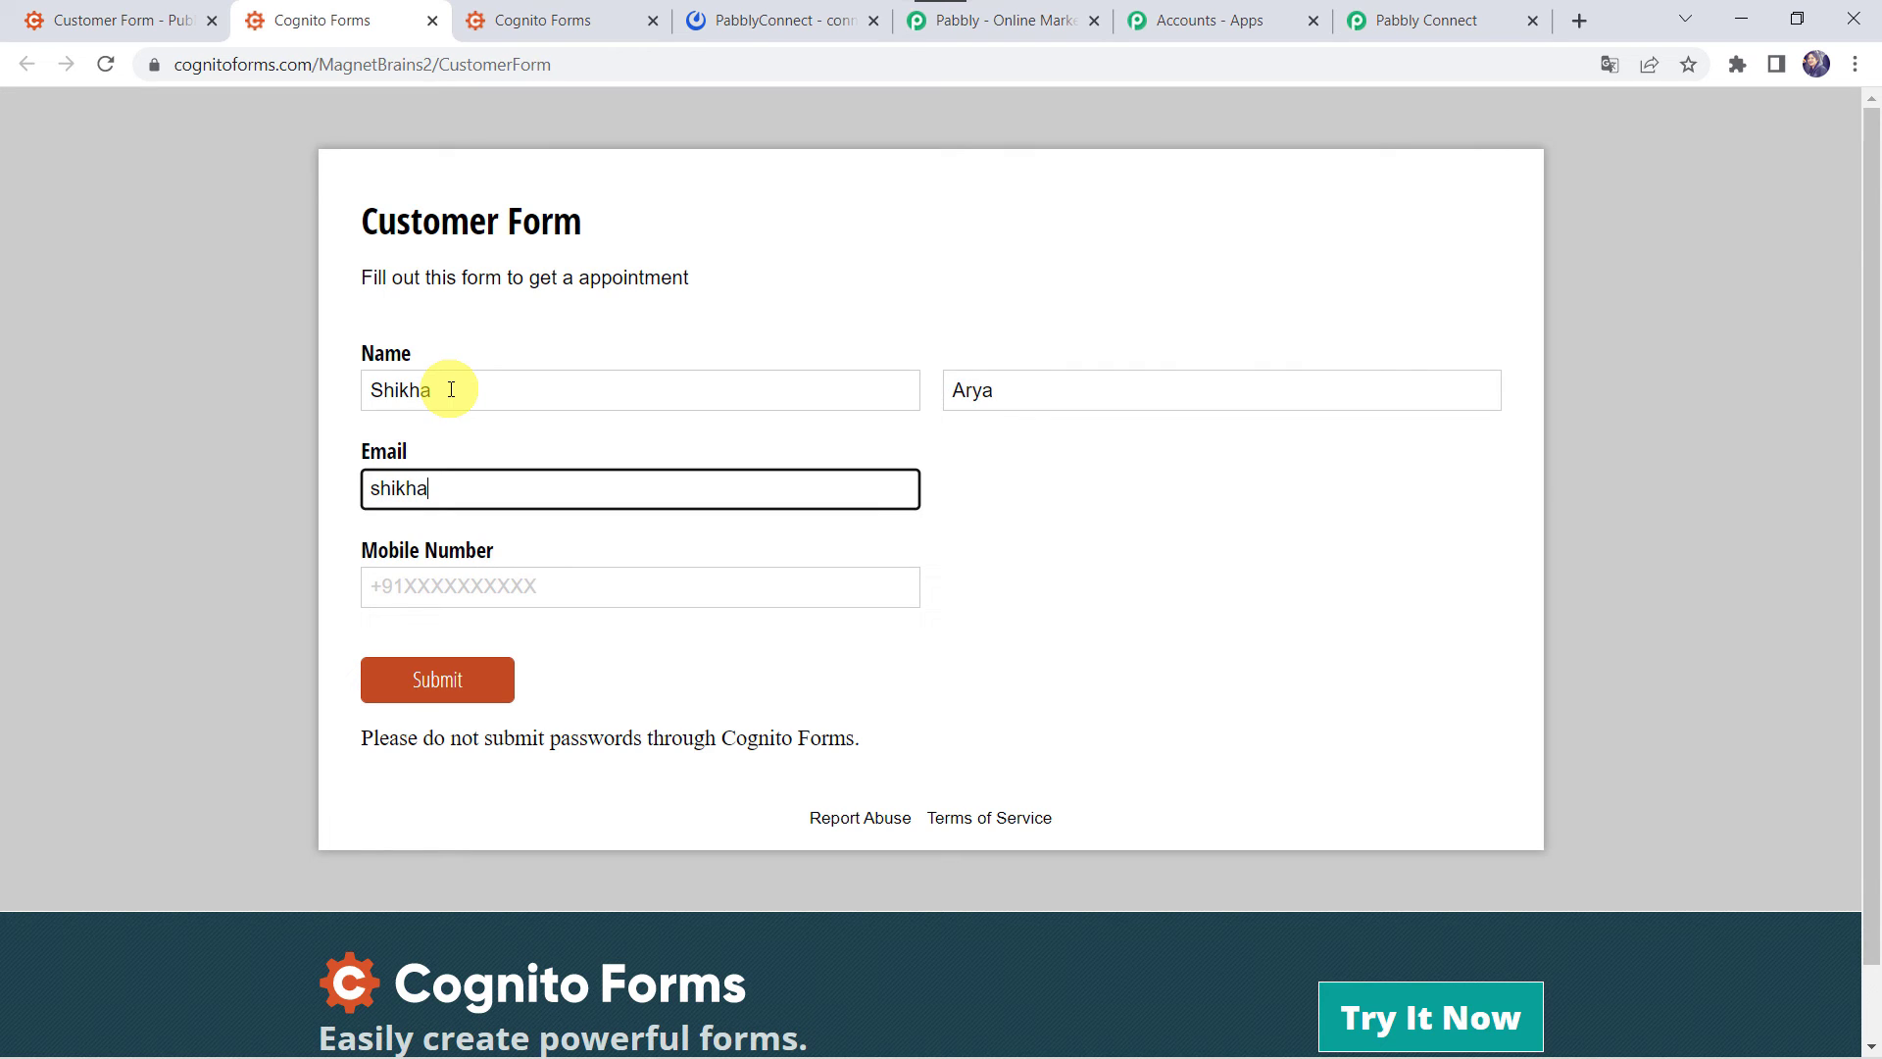
{"action": "key", "text": "Tab"}
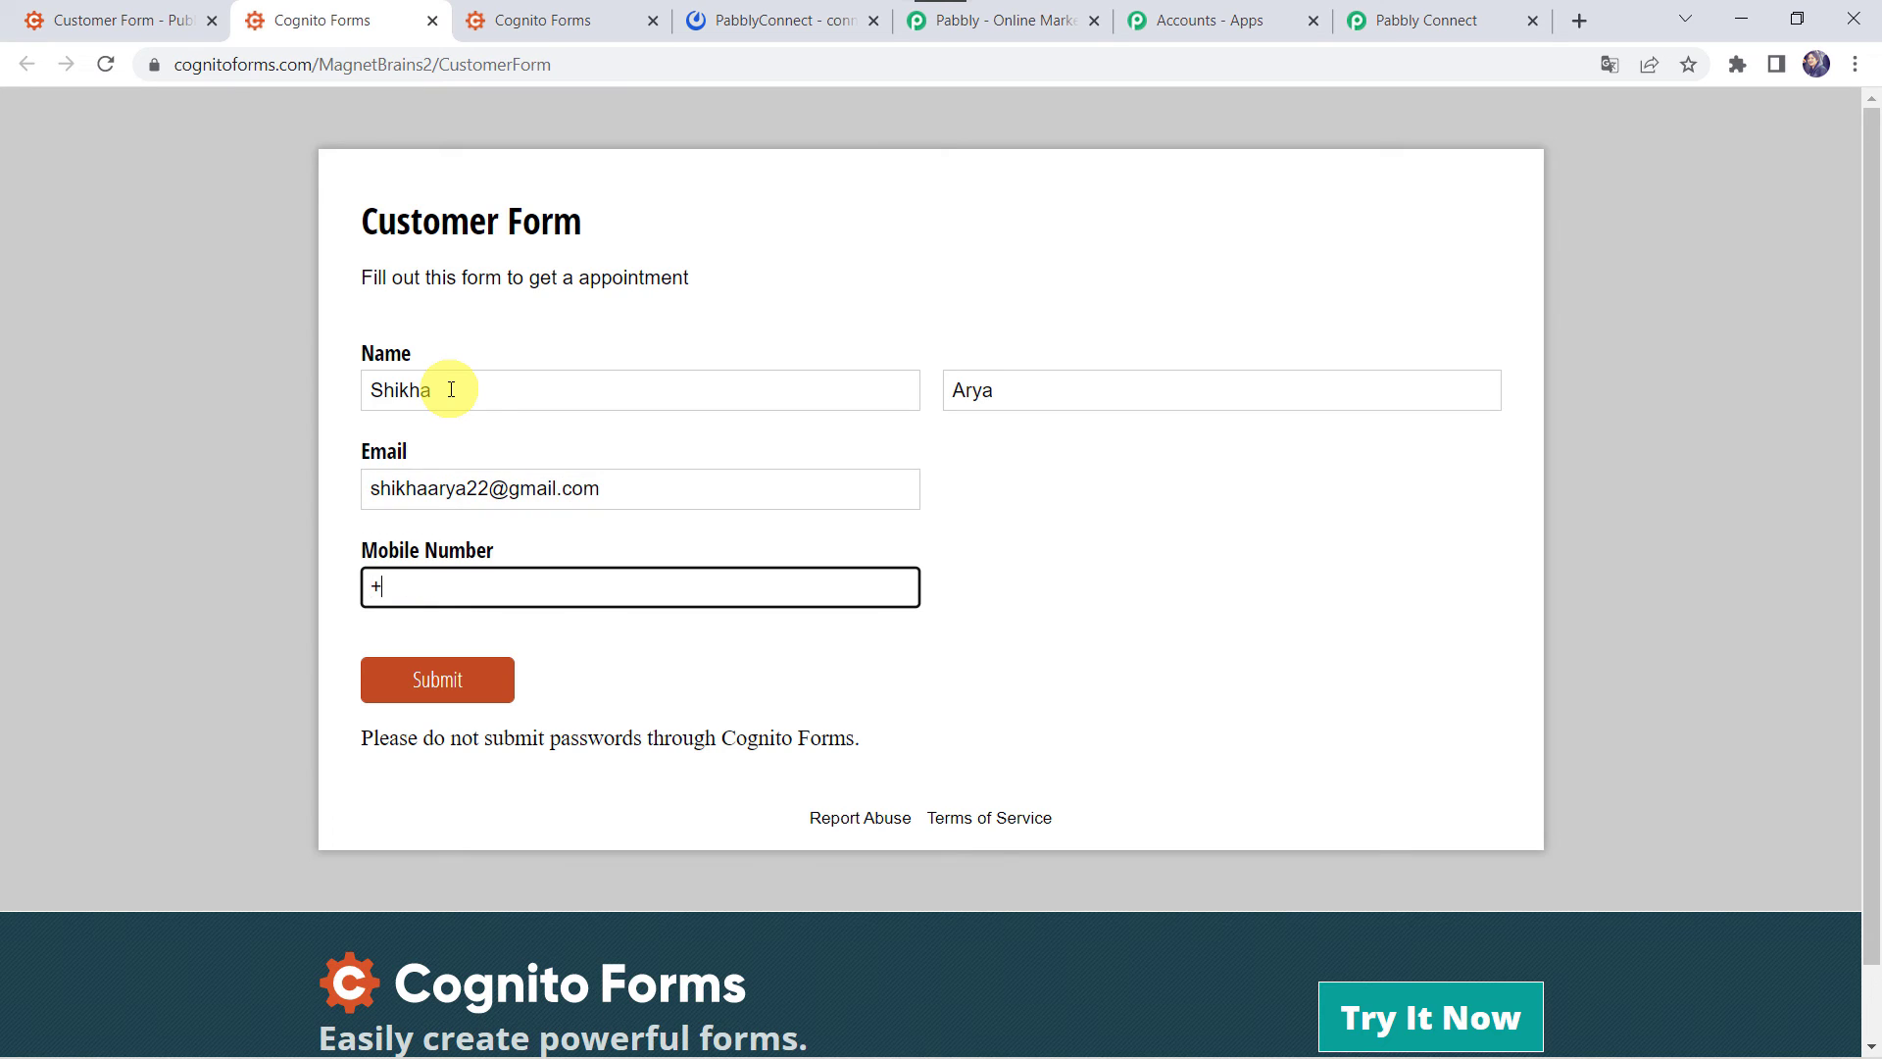
{"action": "left_click", "coordinate": [440, 667]}
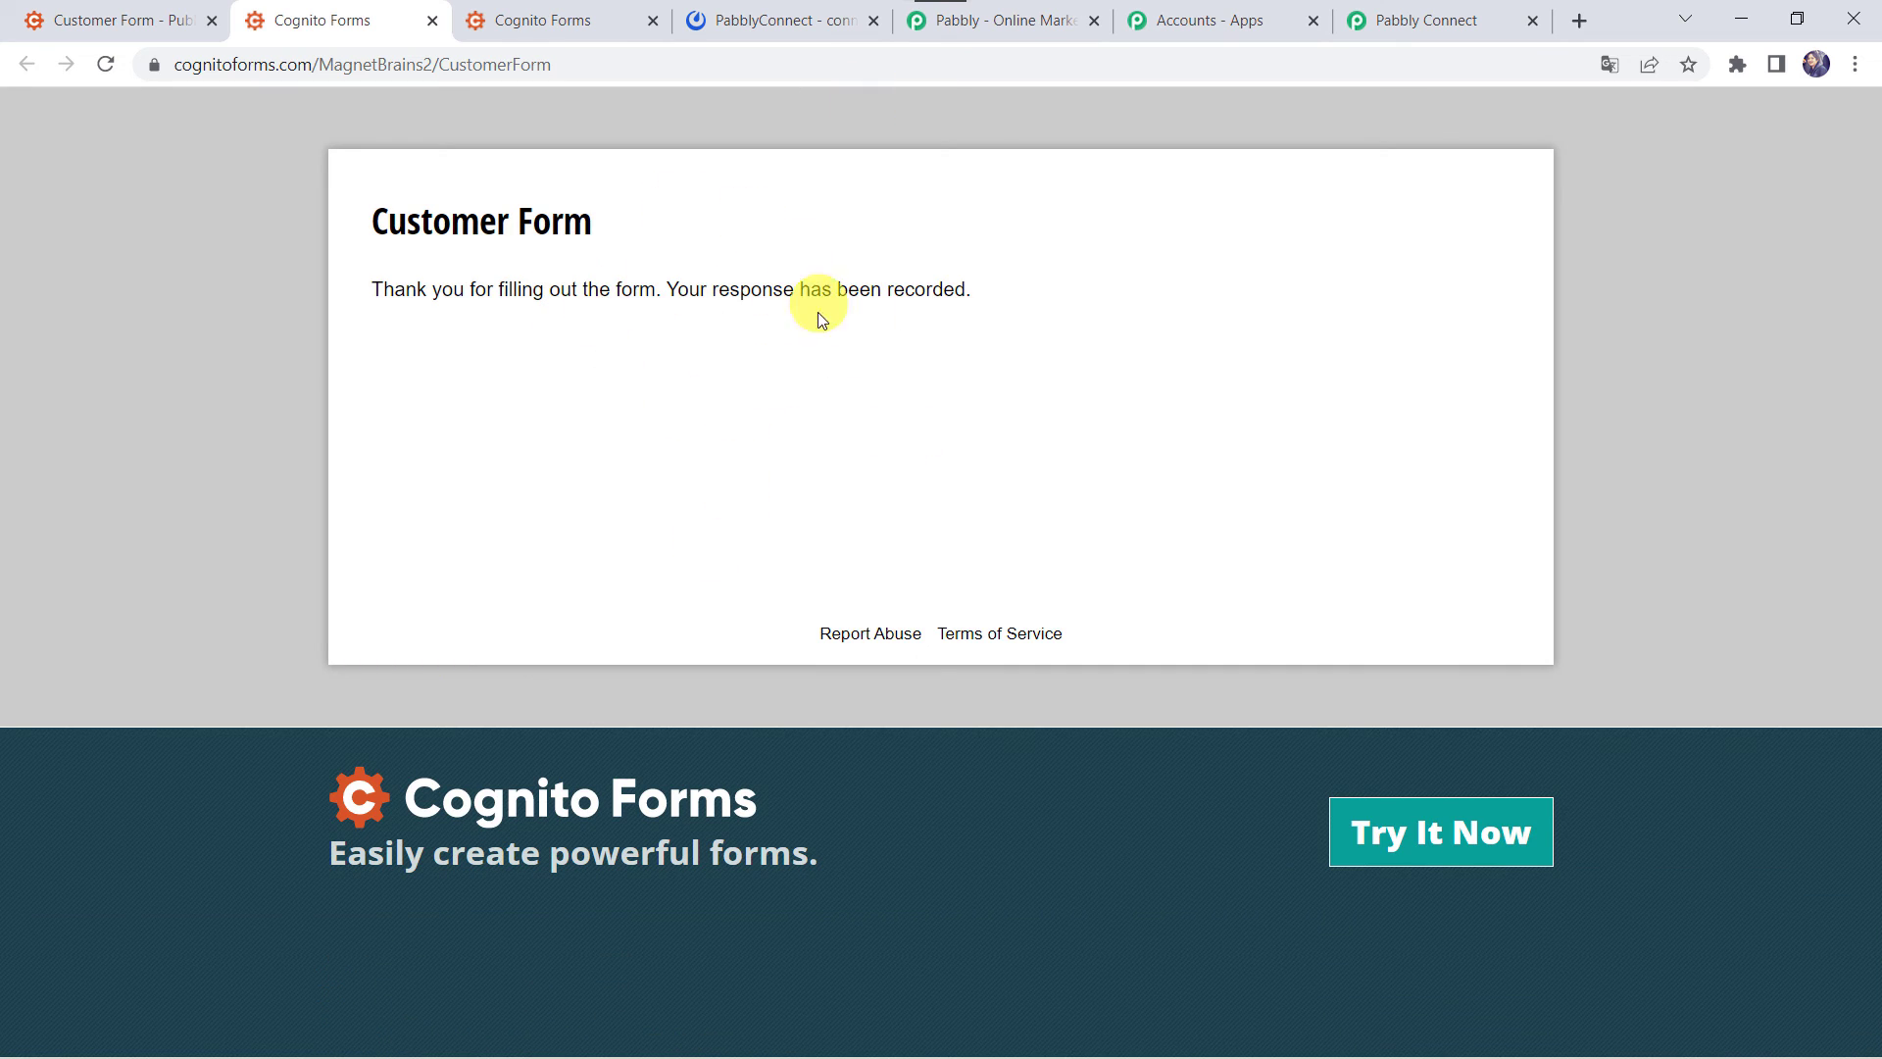
- Check the PabblyConnect channel in Mattermost for the second New Lead Received post
{"action": "left_click", "coordinate": [774, 28]}
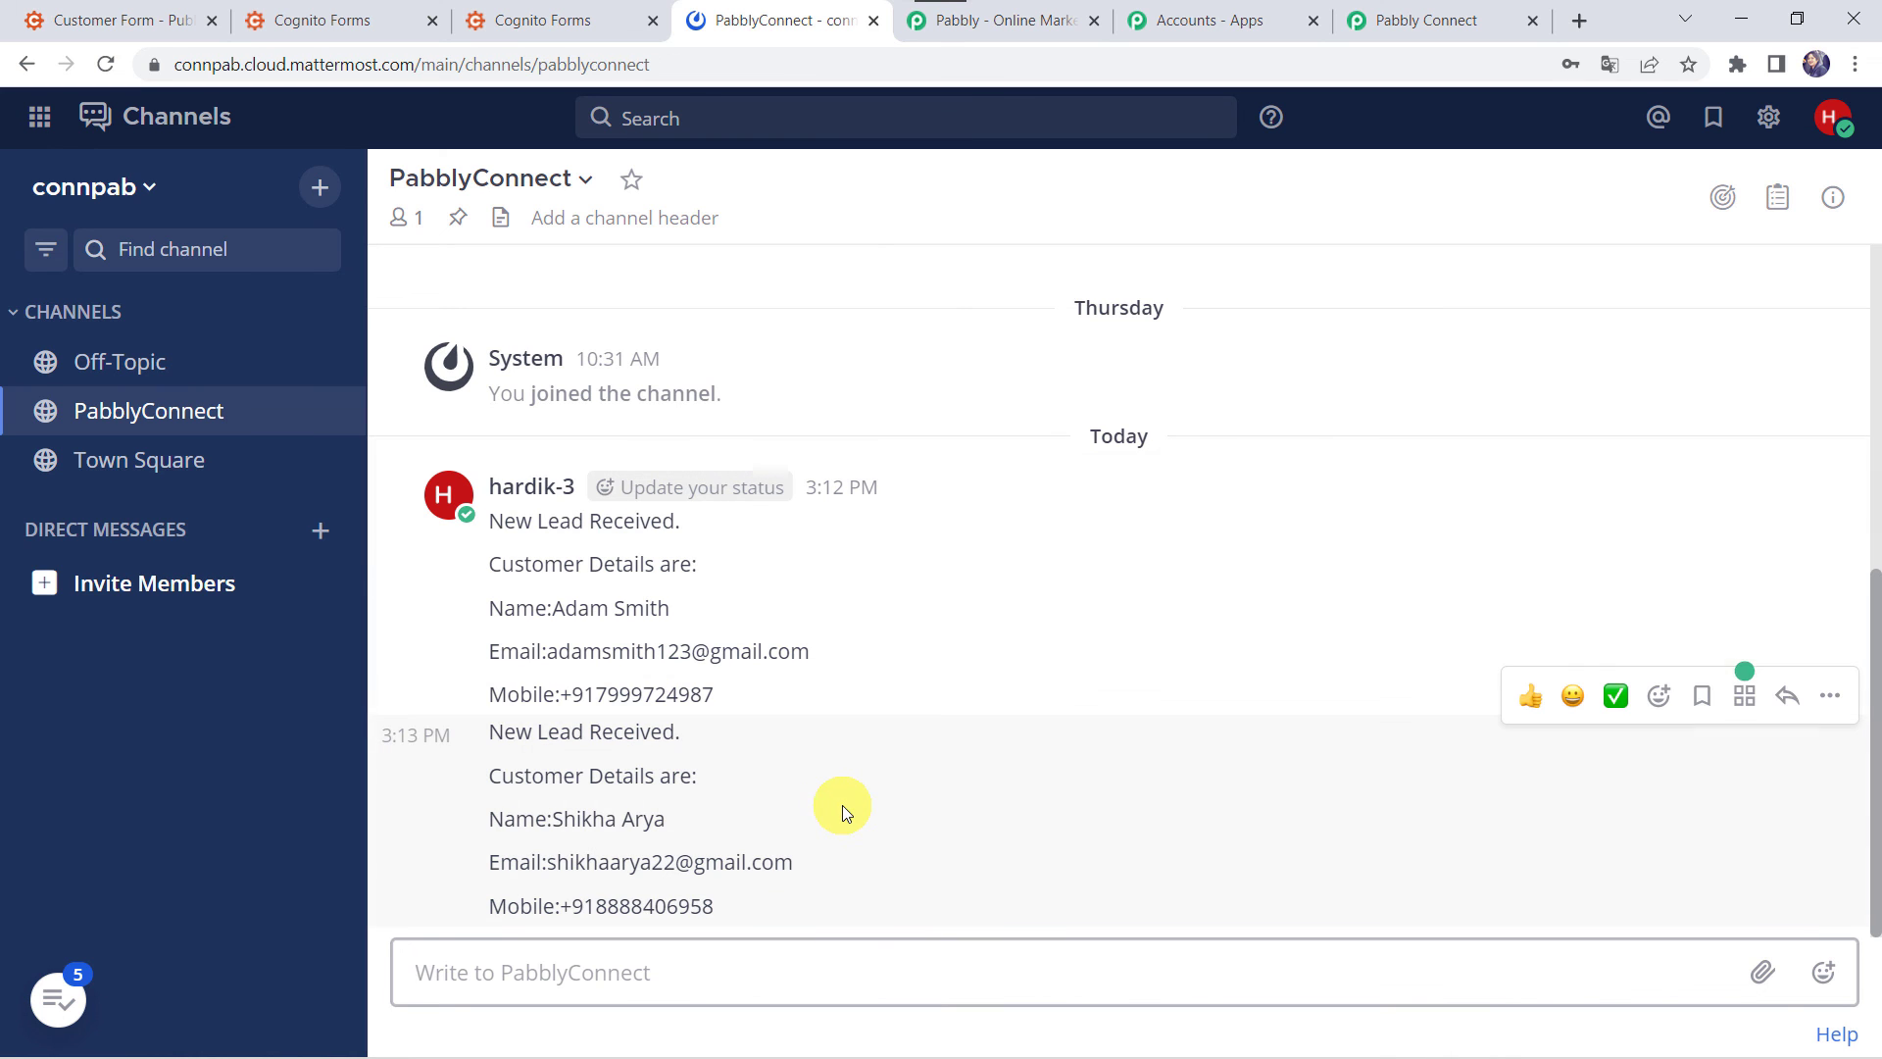
- Collapse the Mattermost action step and the Cognito Forms trigger step in the workflow
{"action": "left_click", "coordinate": [1437, 26]}
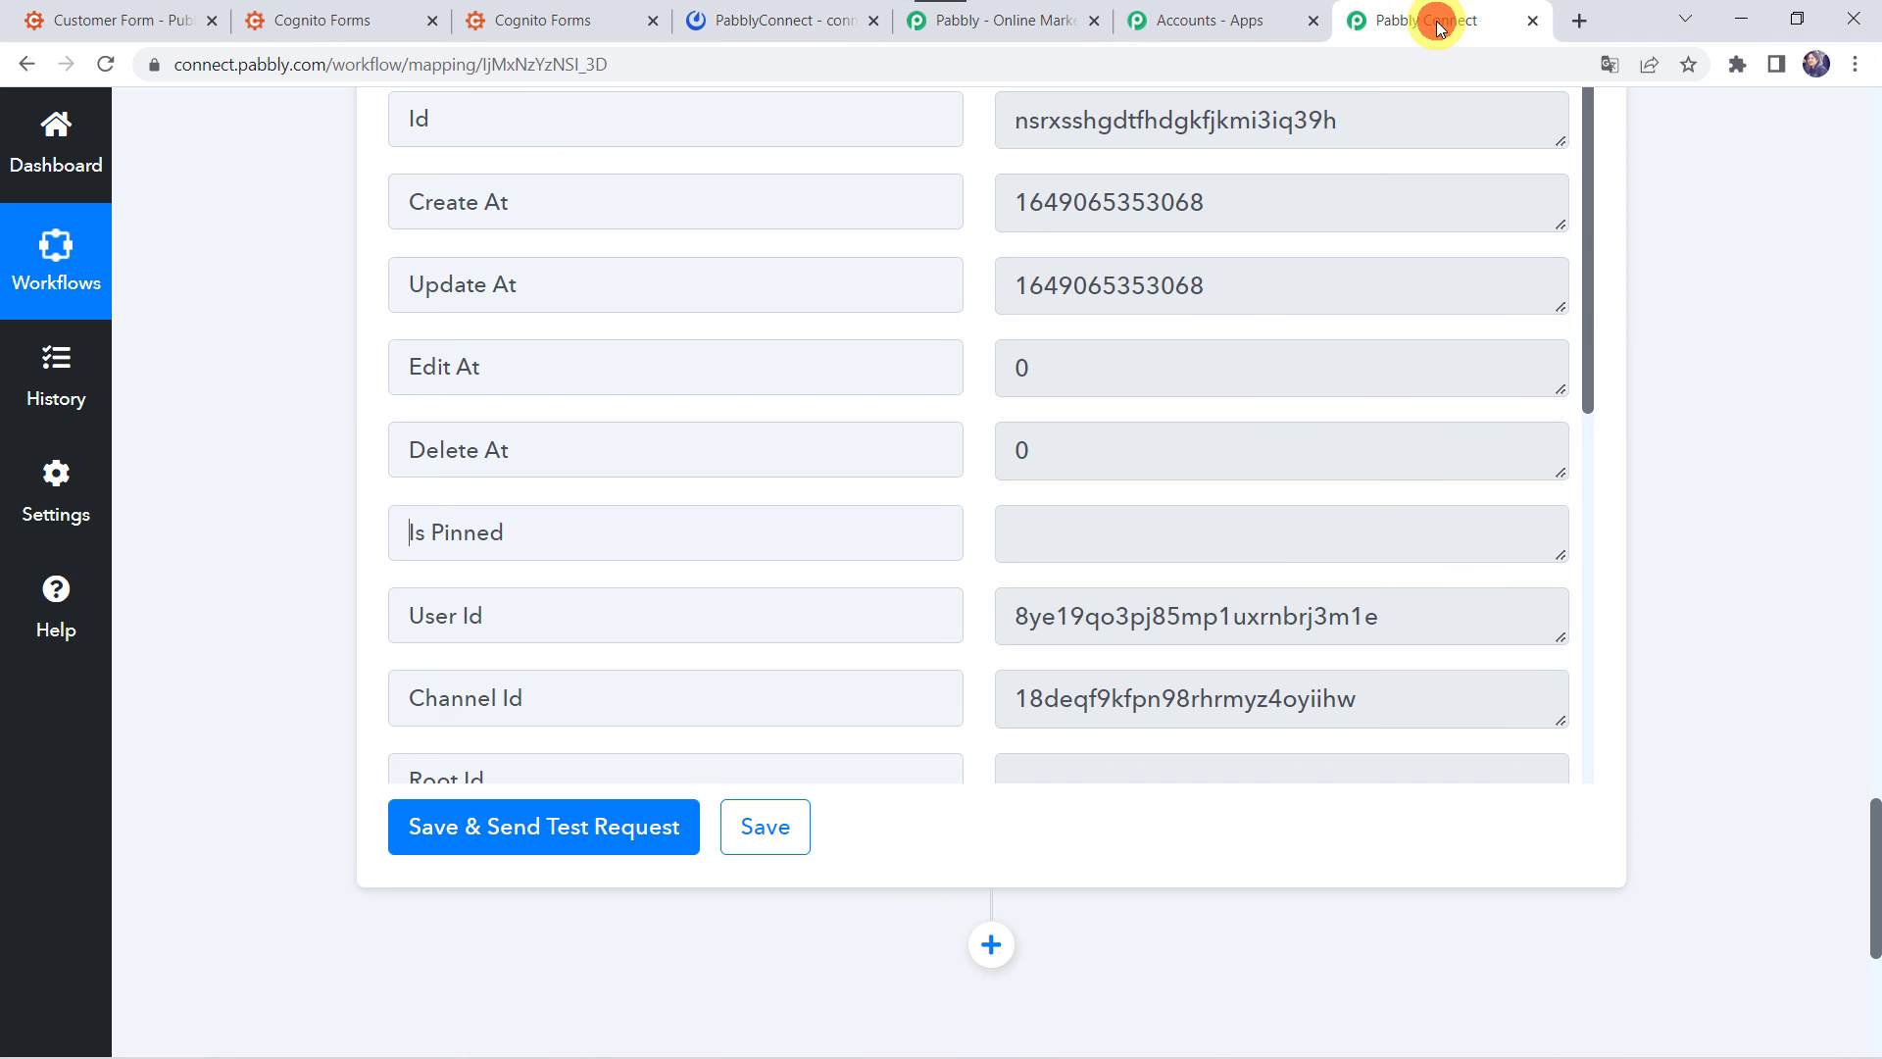
{"action": "scroll", "coordinate": [369, 128], "scroll_direction": "up", "scroll_amount": 20}
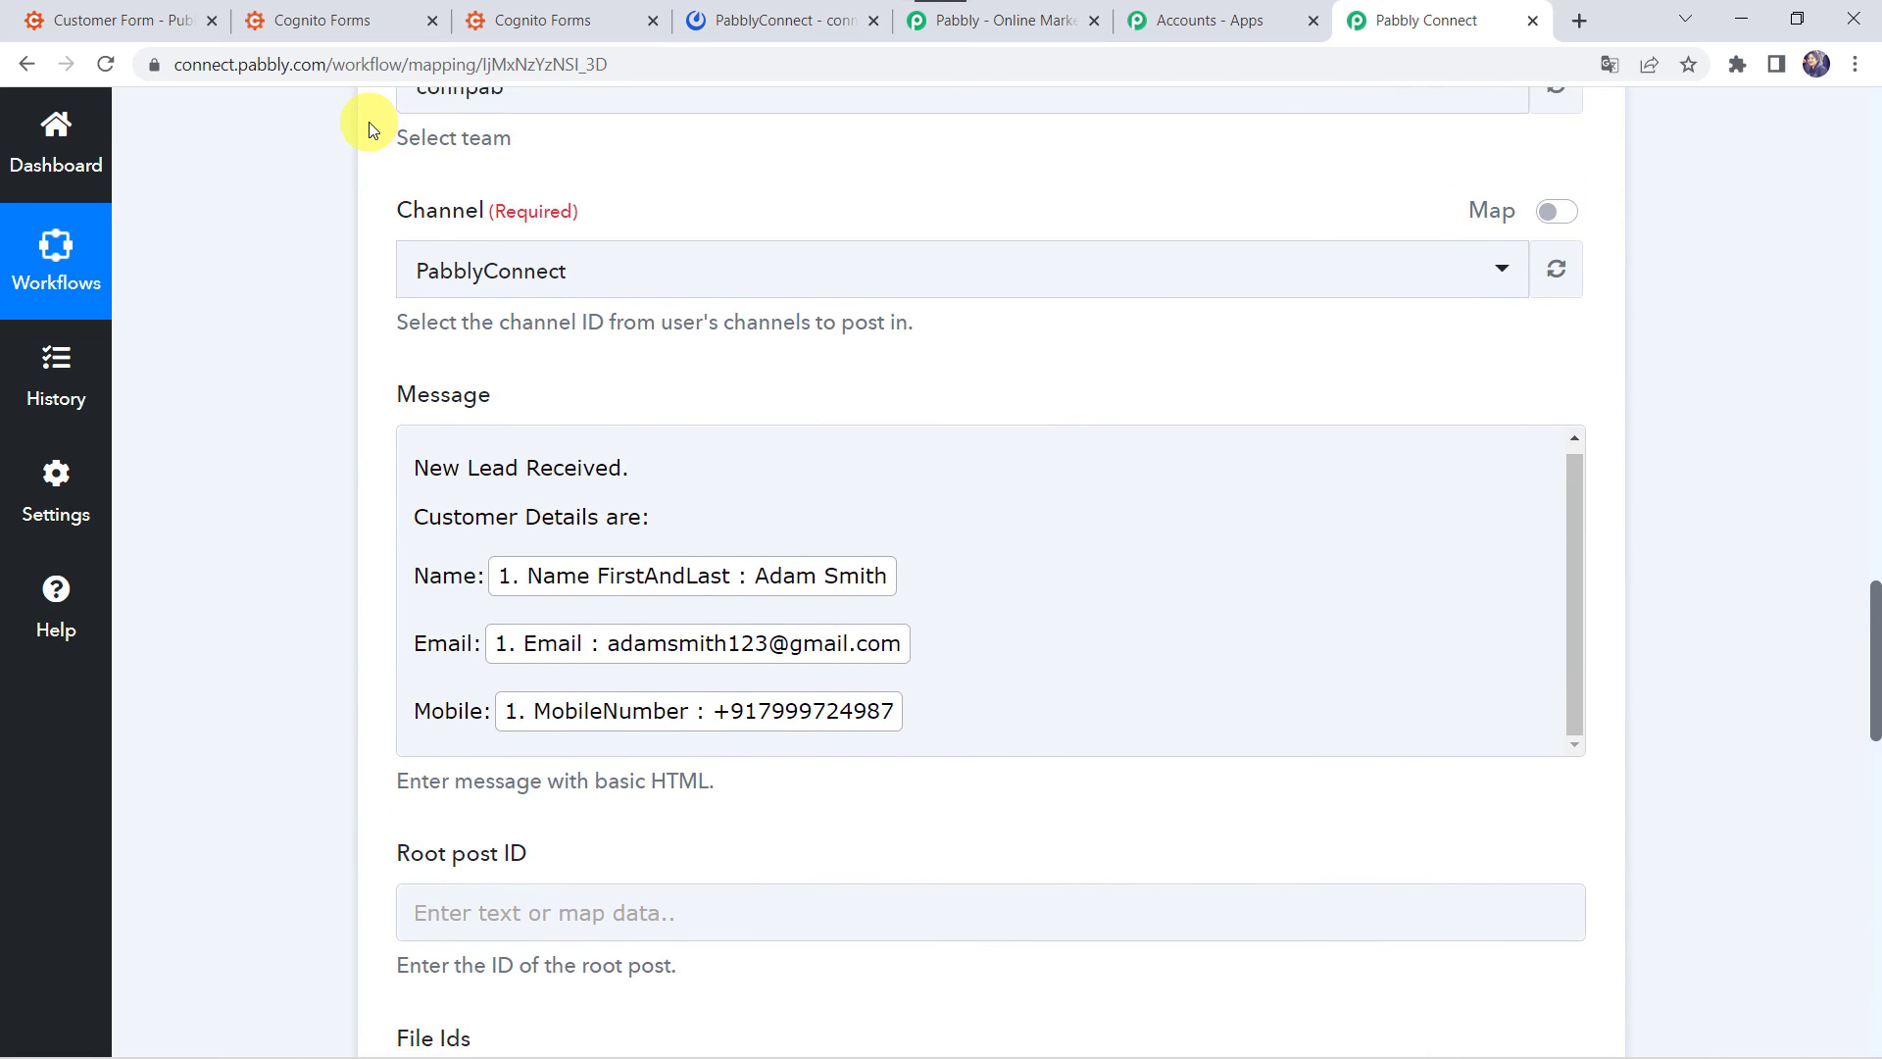
{"action": "left_click", "coordinate": [731, 326]}
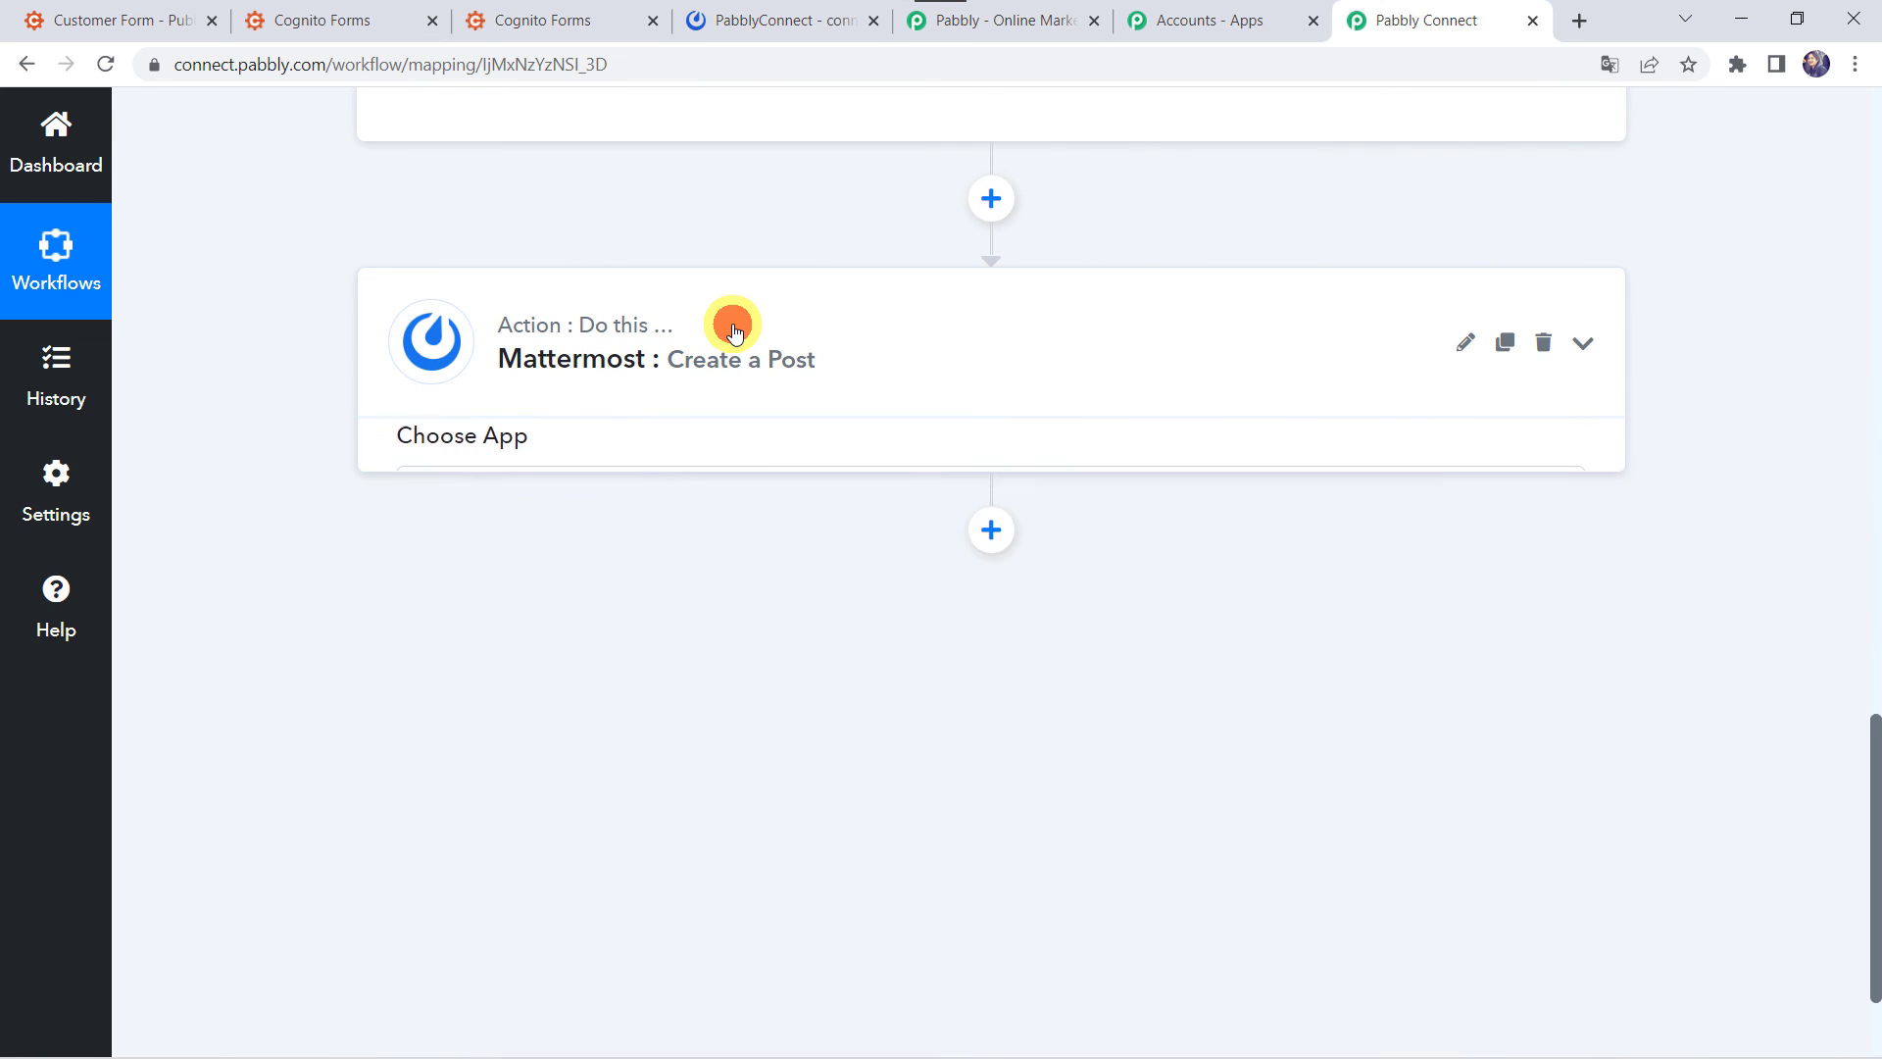
{"action": "scroll", "coordinate": [734, 329], "scroll_direction": "up", "scroll_amount": 15}
{"action": "left_click", "coordinate": [866, 510]}
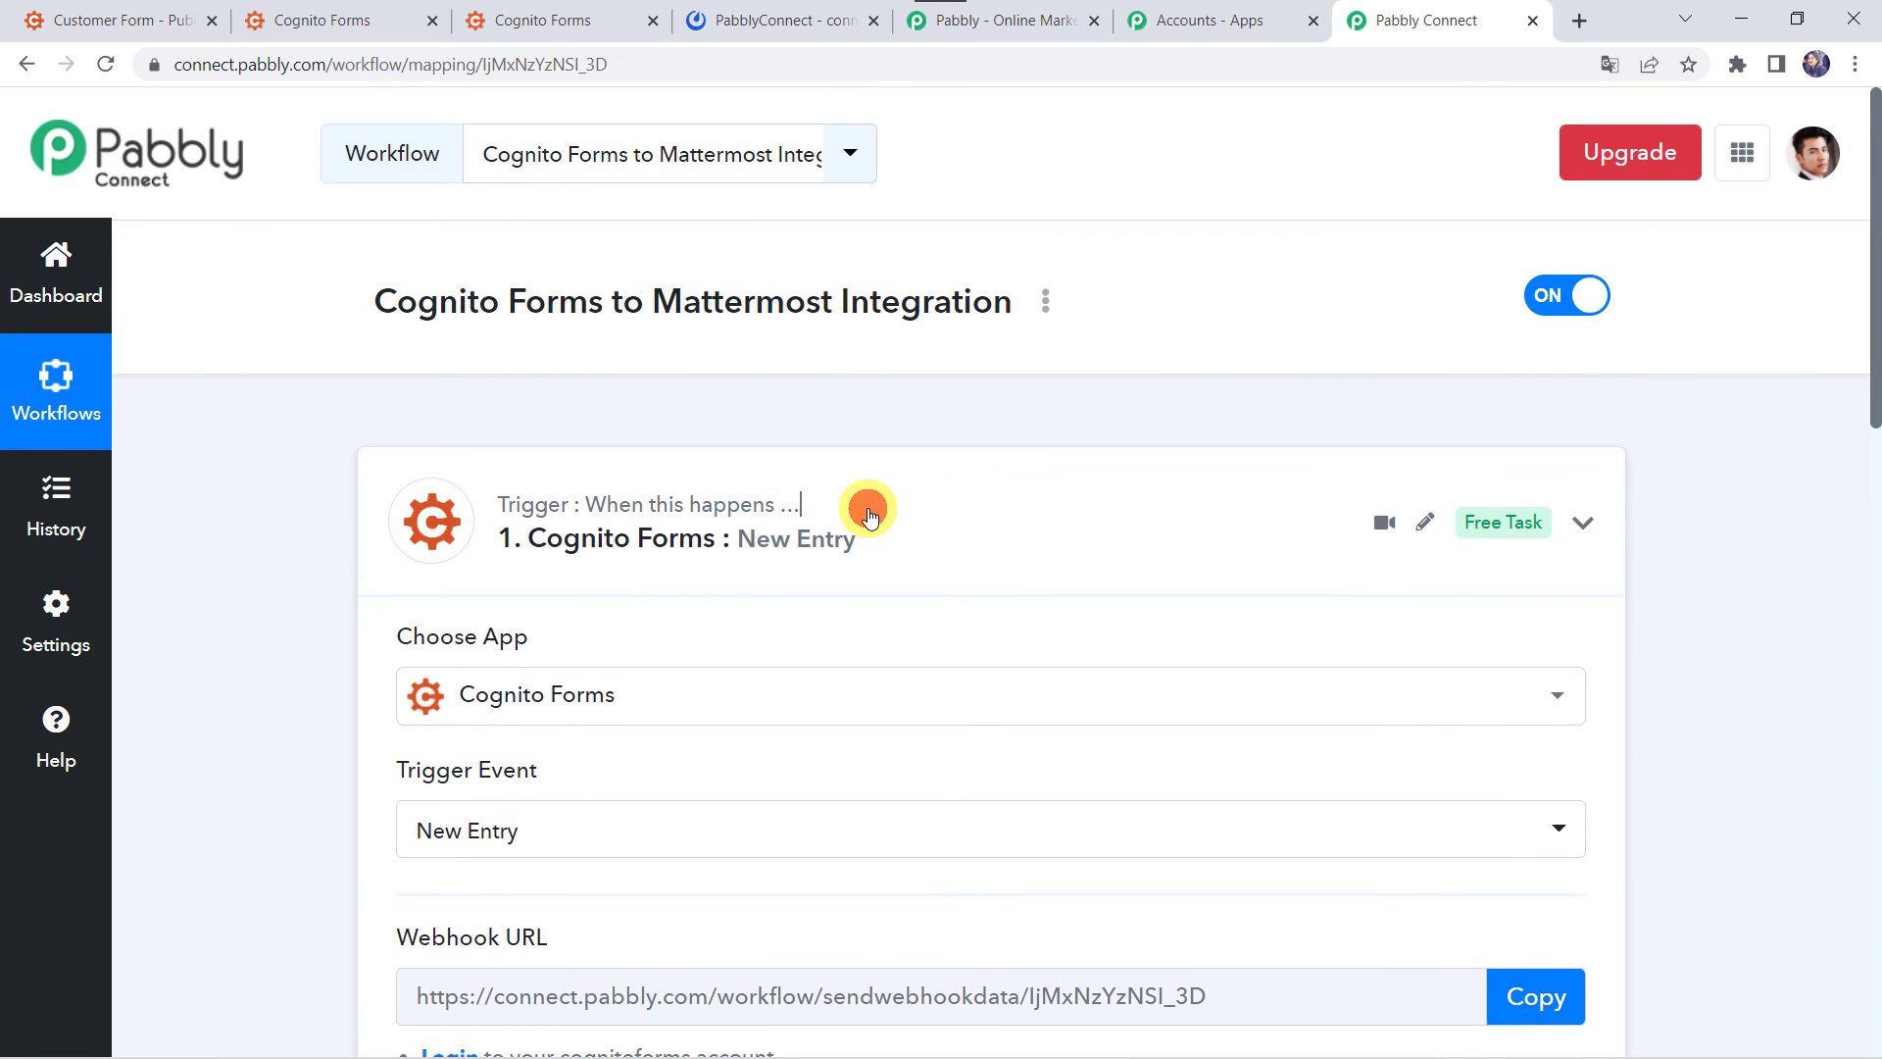